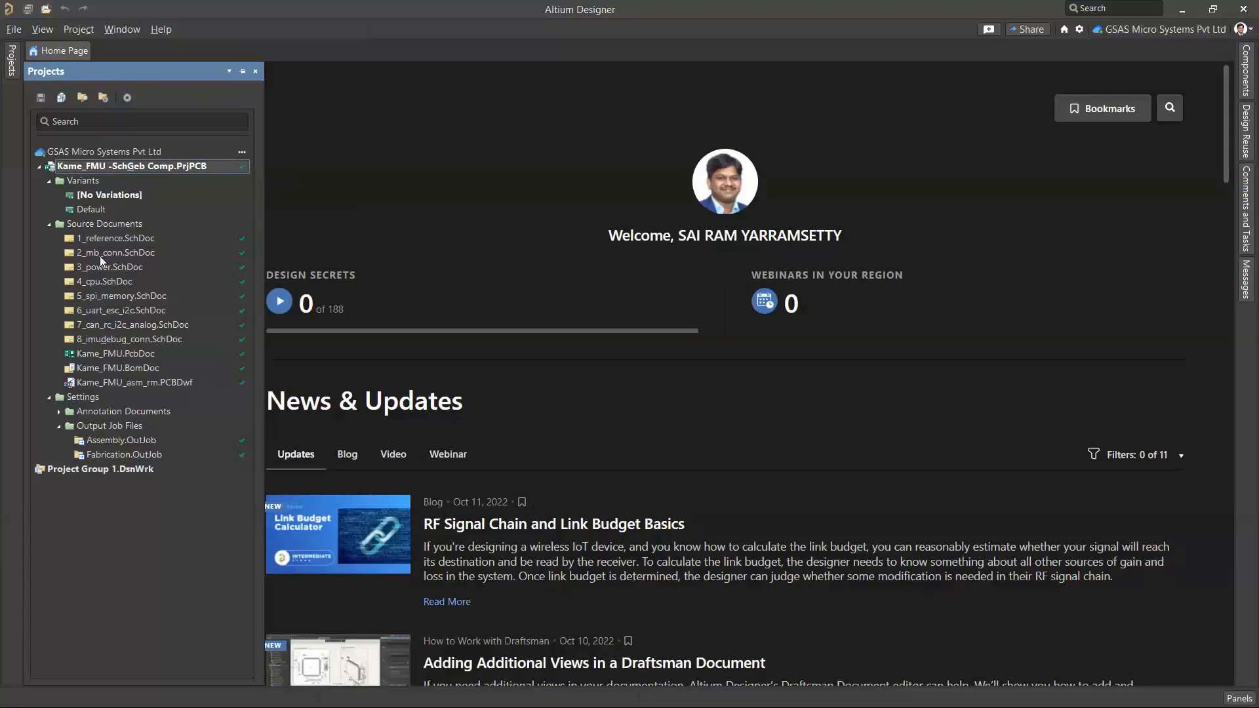
Check the installed Altium Designer version and build information, and close the information window
click(162, 31)
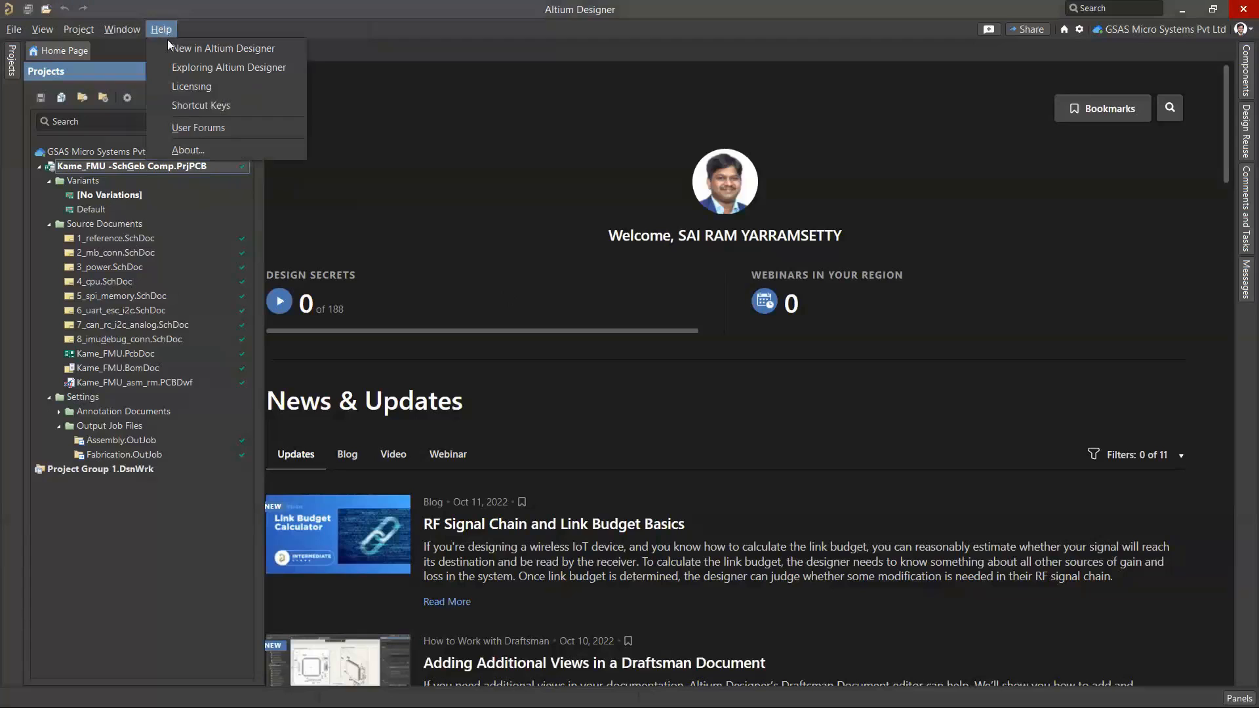
click(194, 150)
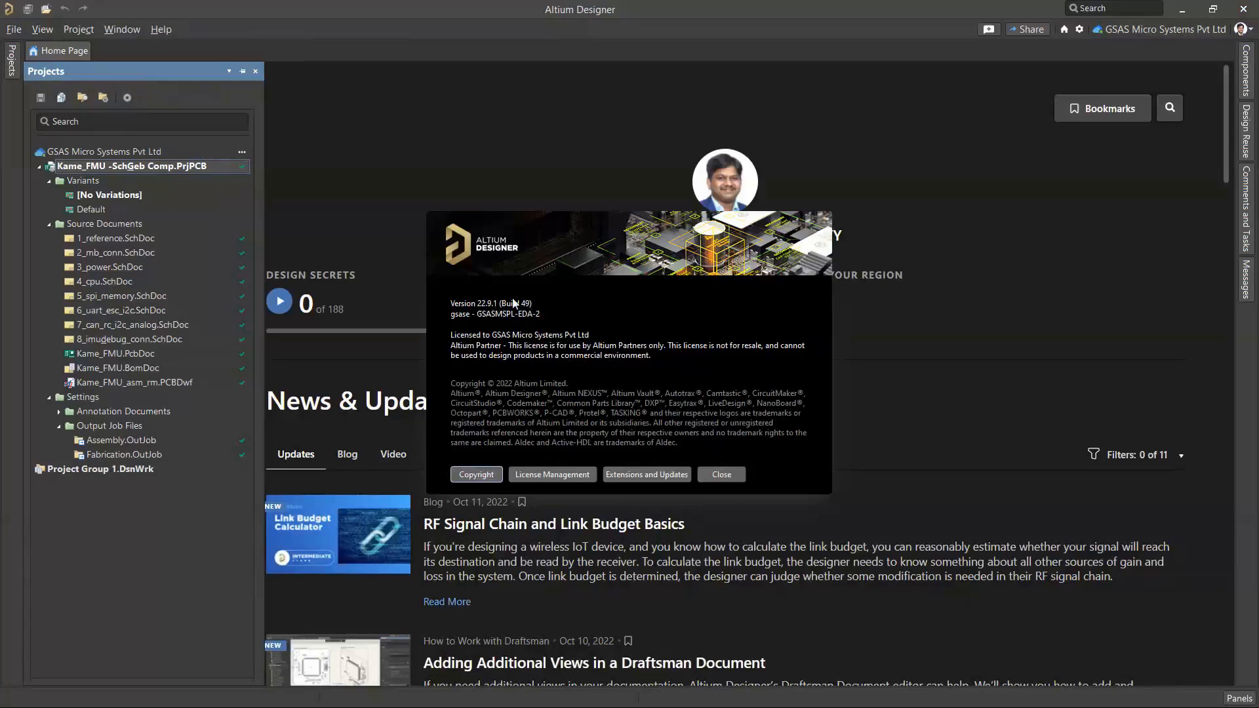
click(722, 476)
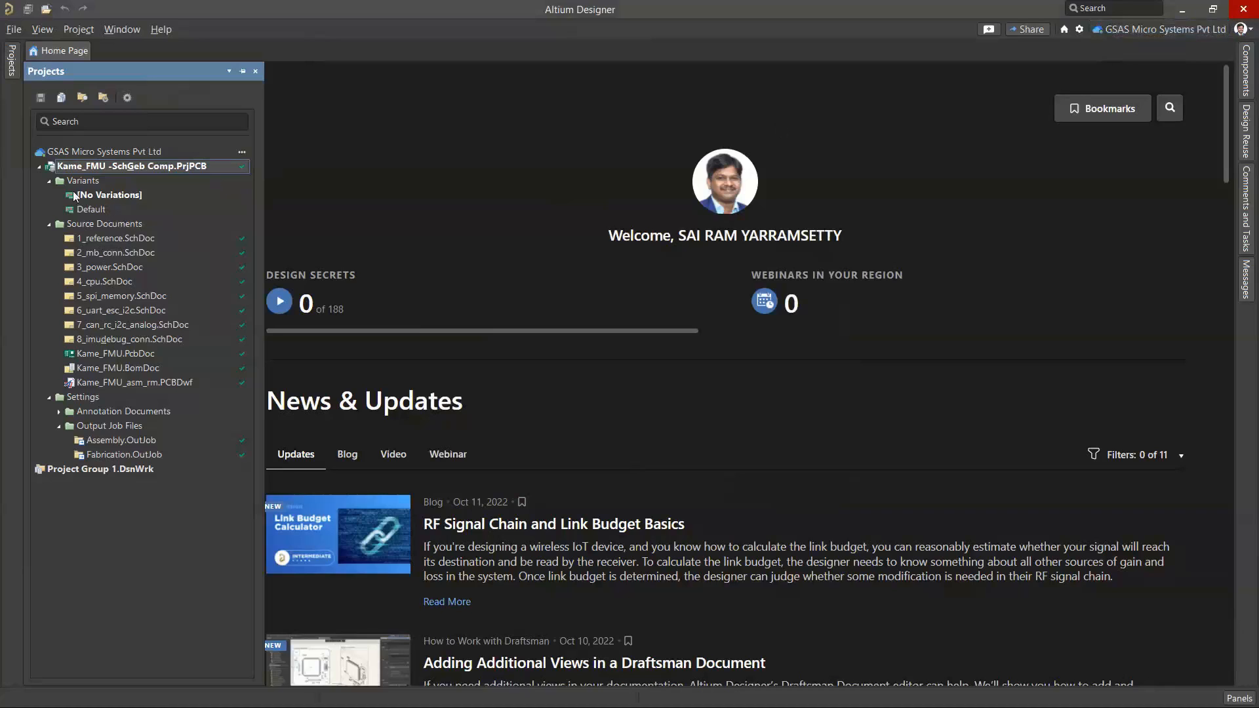
Check the server sync status of the schematic source documents in the Kame_FMU project
click(11, 62)
click(11, 66)
mouse_move(245, 244)
mouse_move(240, 273)
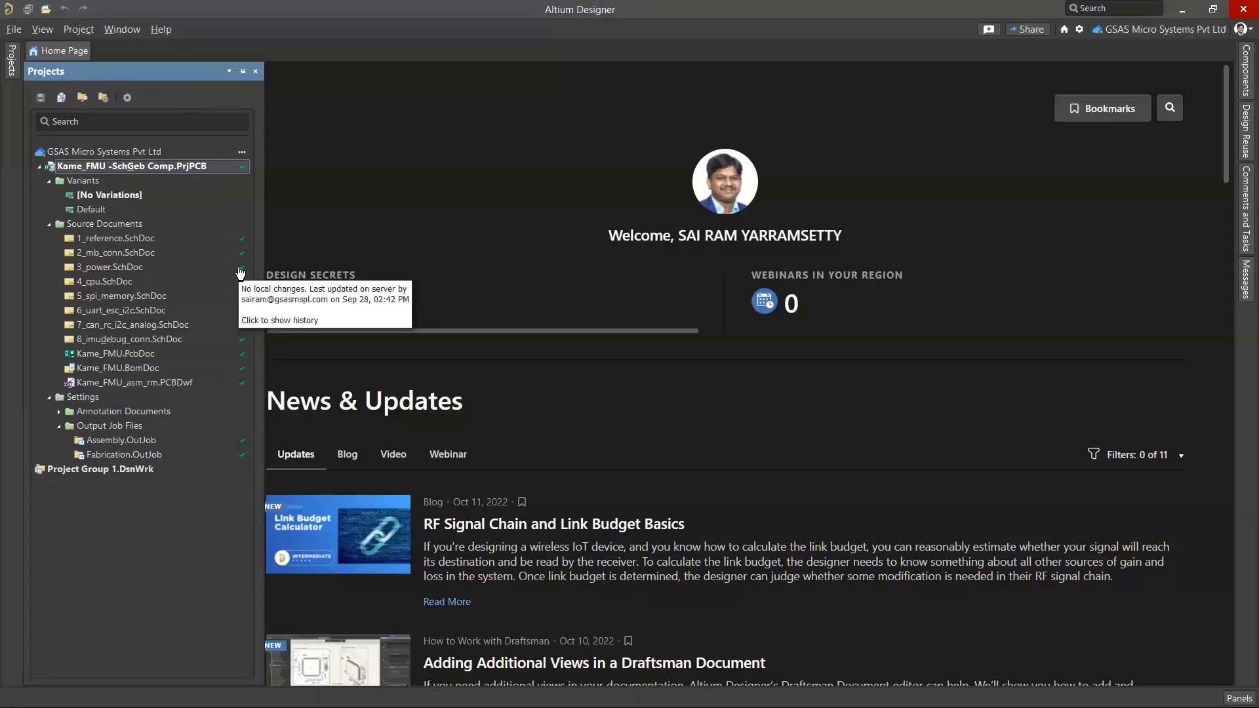
Open the GSAS Micro Systems Pvt Ltd workspace in the web browser and show its workspace members
click(1131, 31)
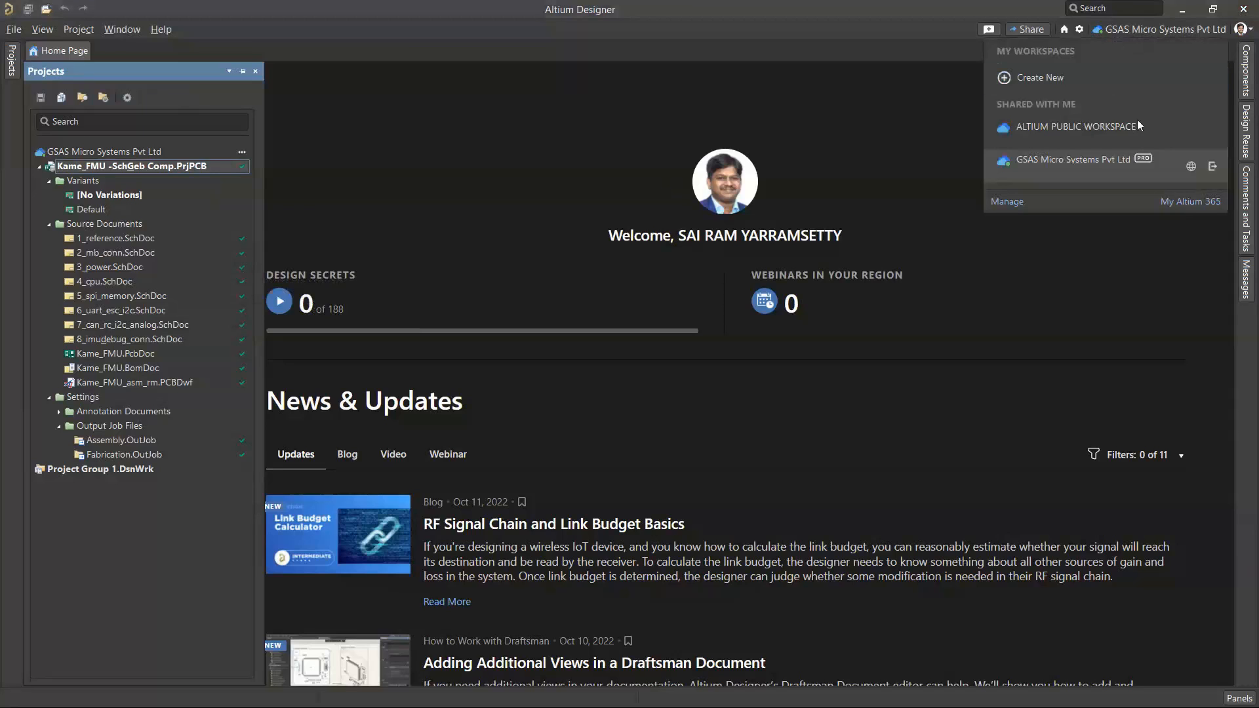
click(1125, 33)
click(1191, 167)
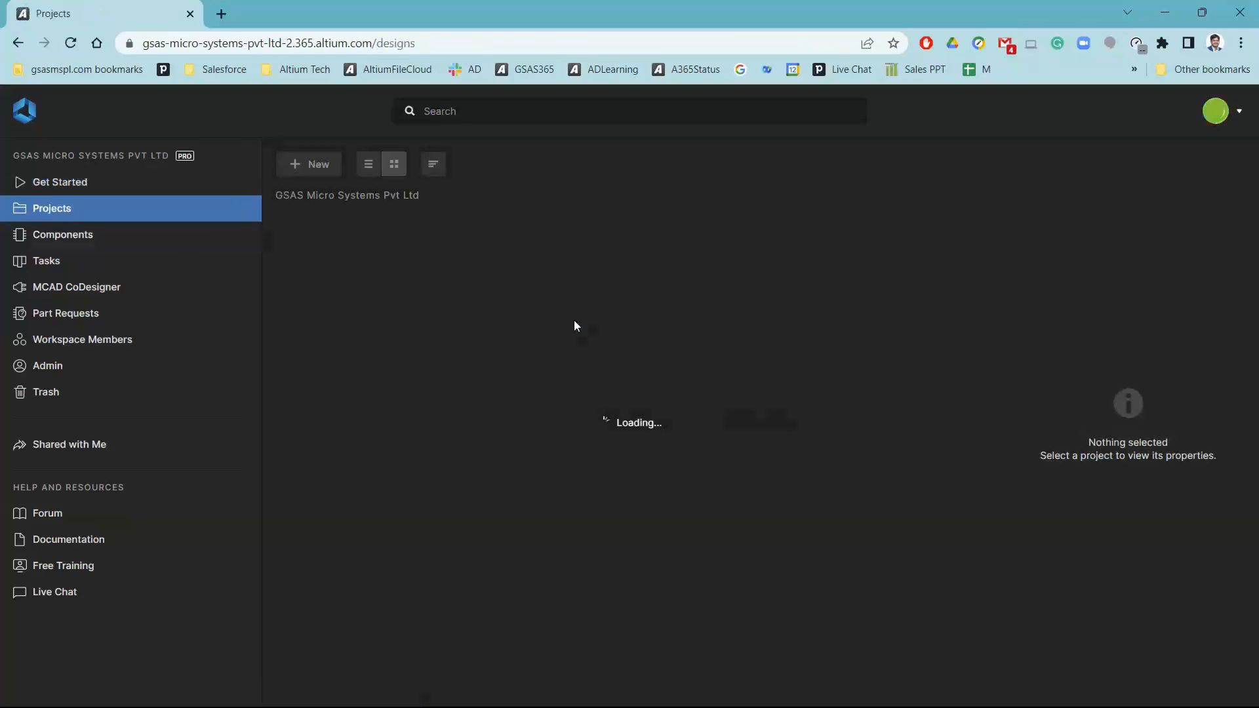
click(88, 342)
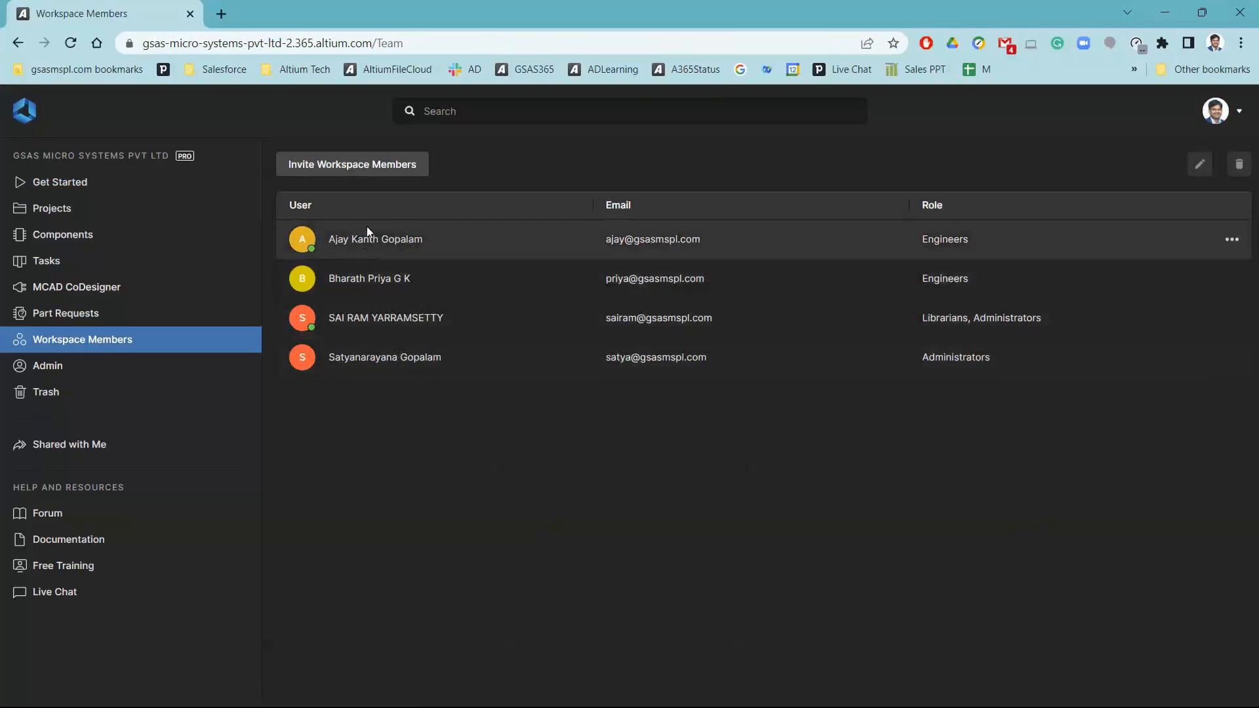
Start a workspace member invitation and enter the new member's e-mail address
click(413, 163)
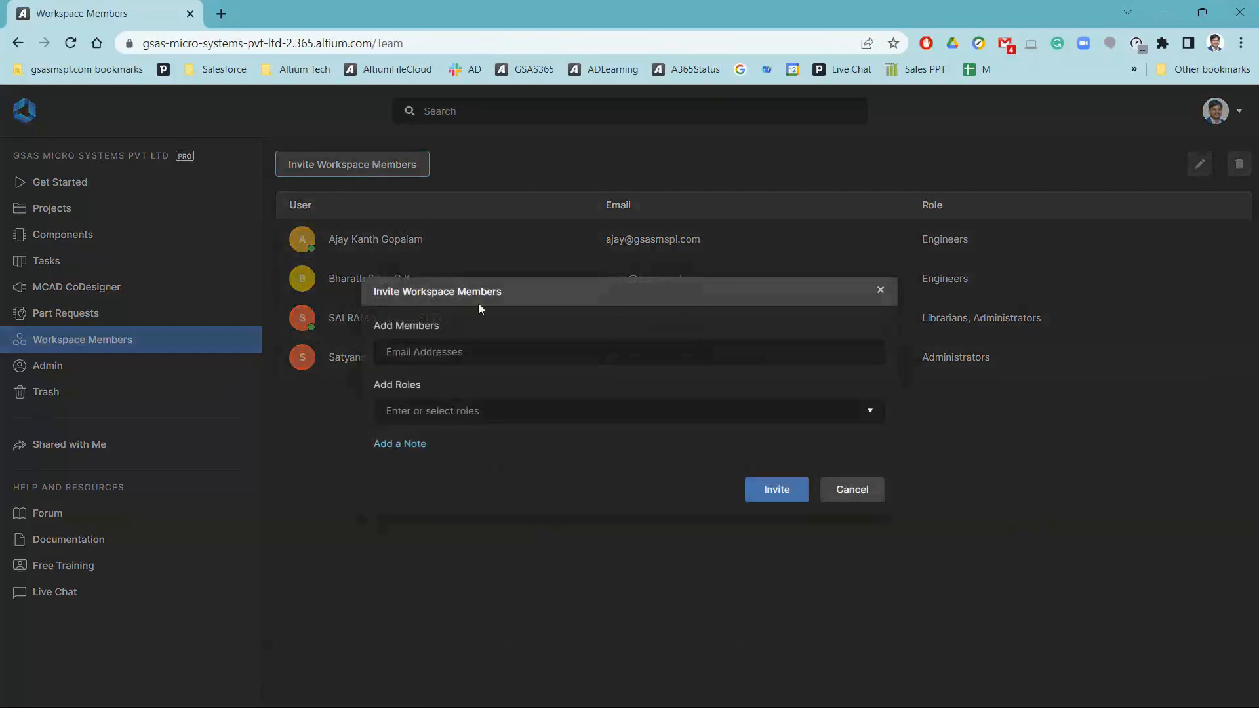
click(475, 349)
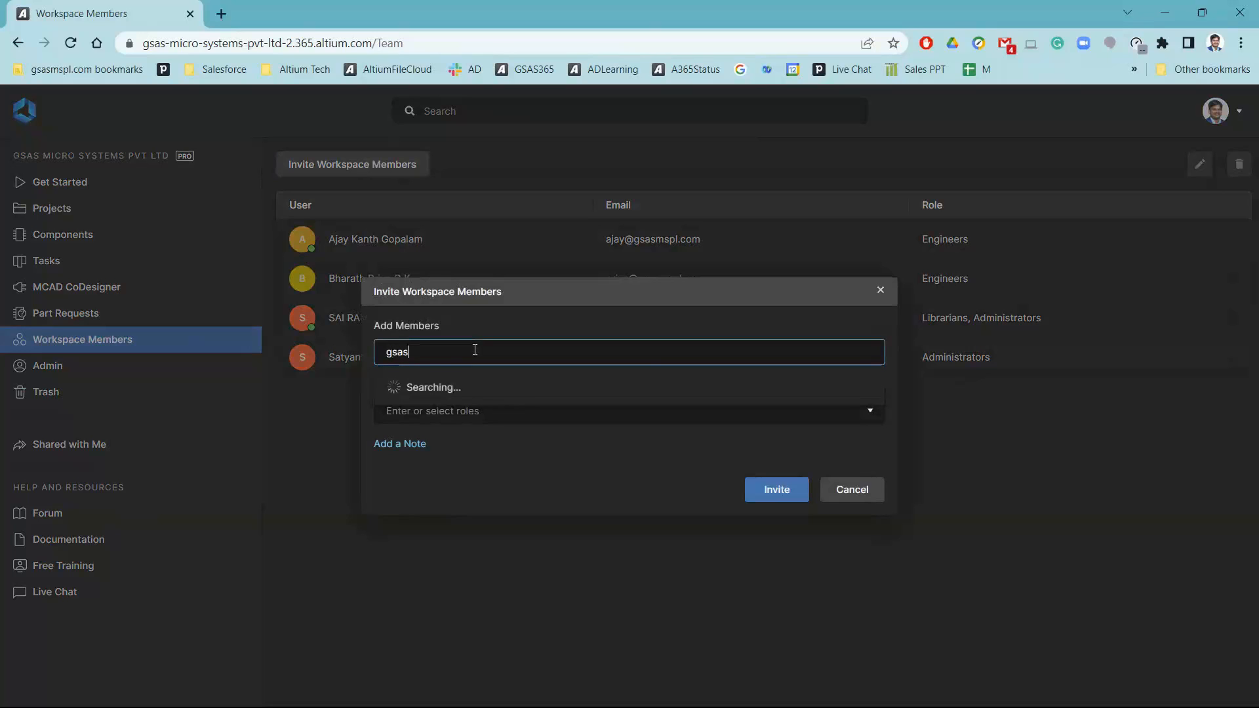
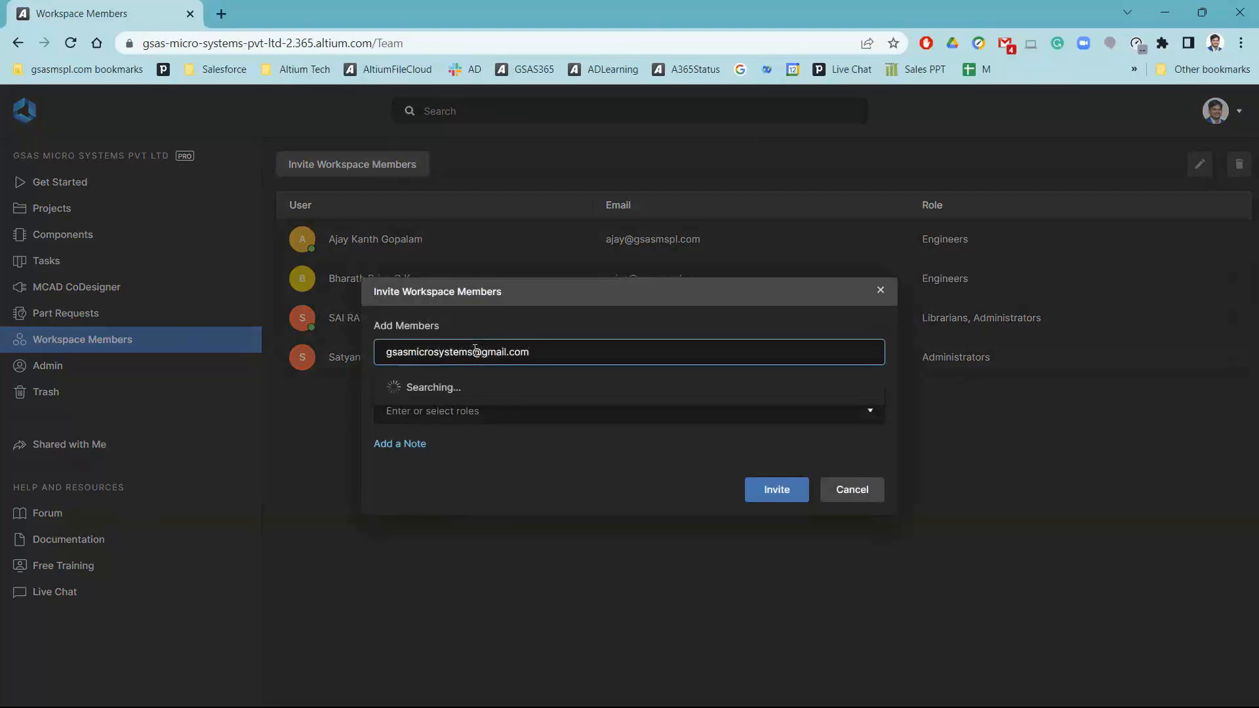
click(453, 415)
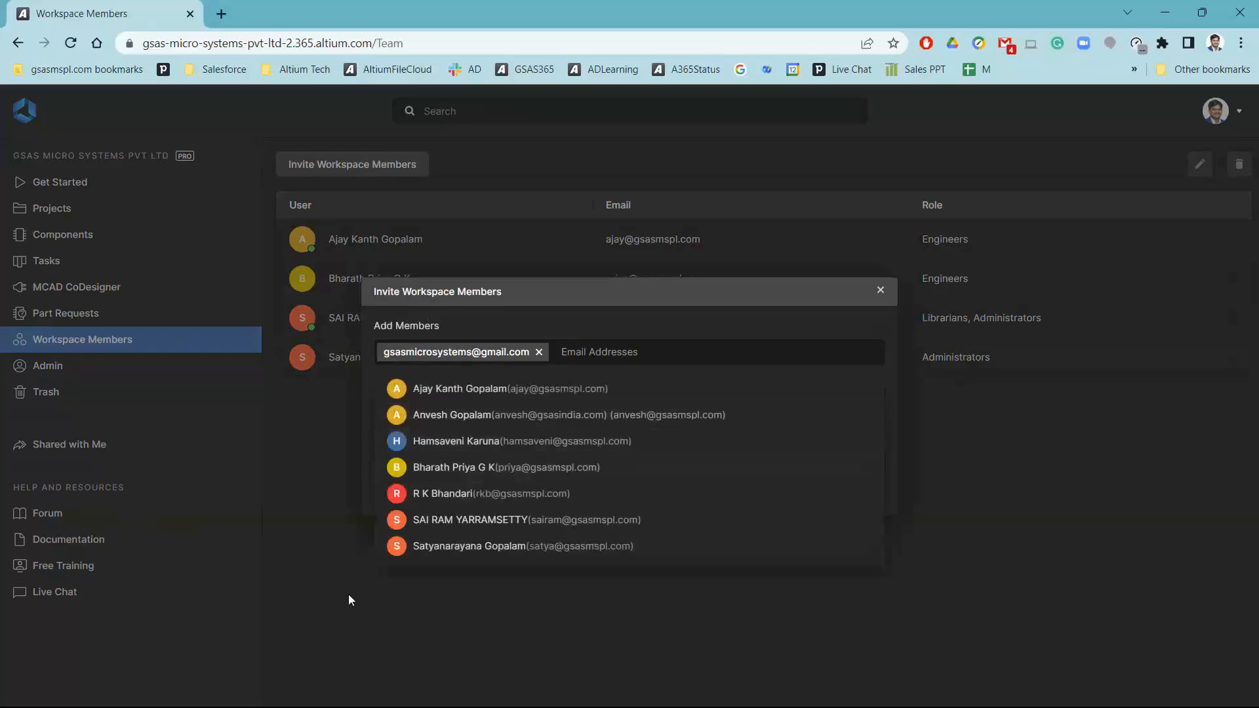
click(348, 594)
Assign the Librarians role to the invitee and send the invitation, confirming the role permissions for an outside user
click(438, 411)
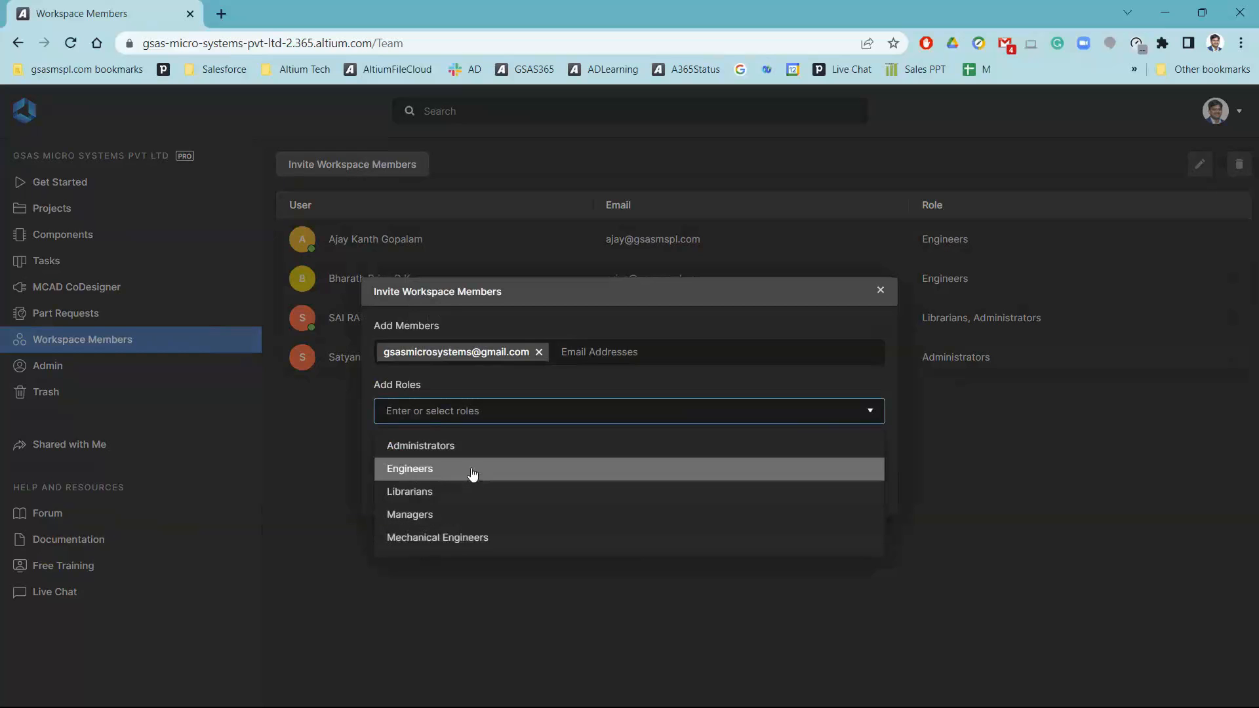
click(458, 499)
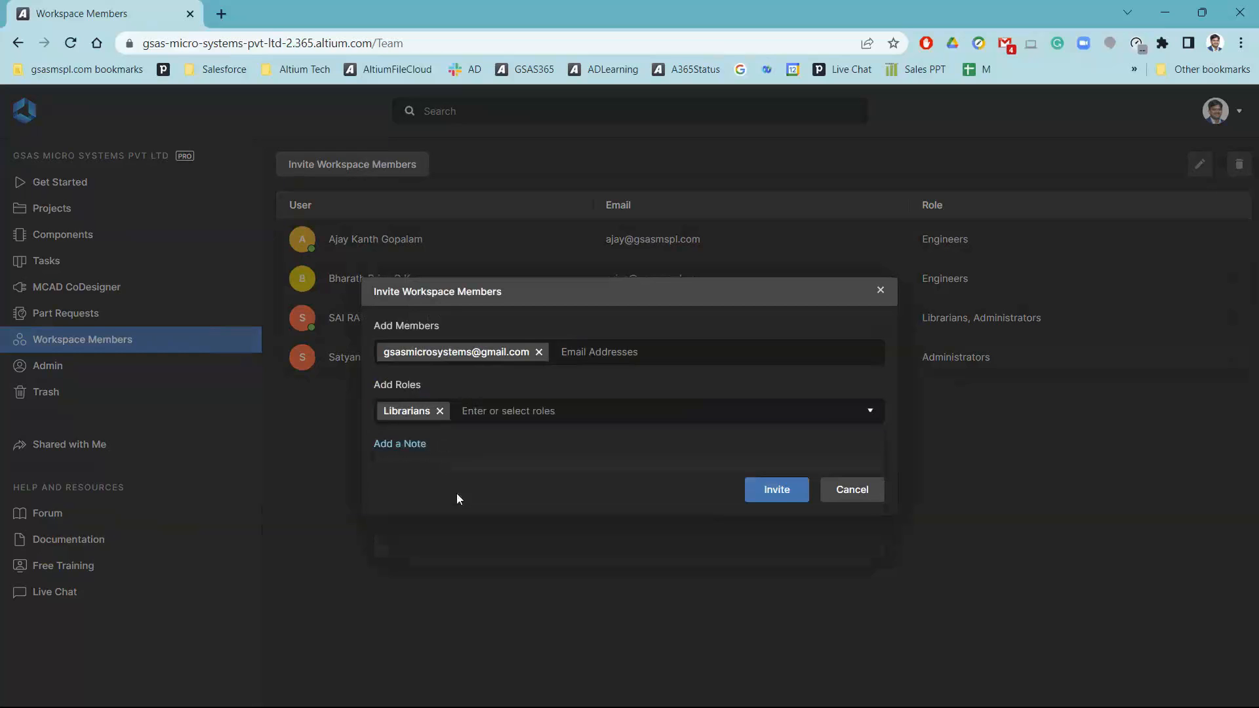
click(778, 496)
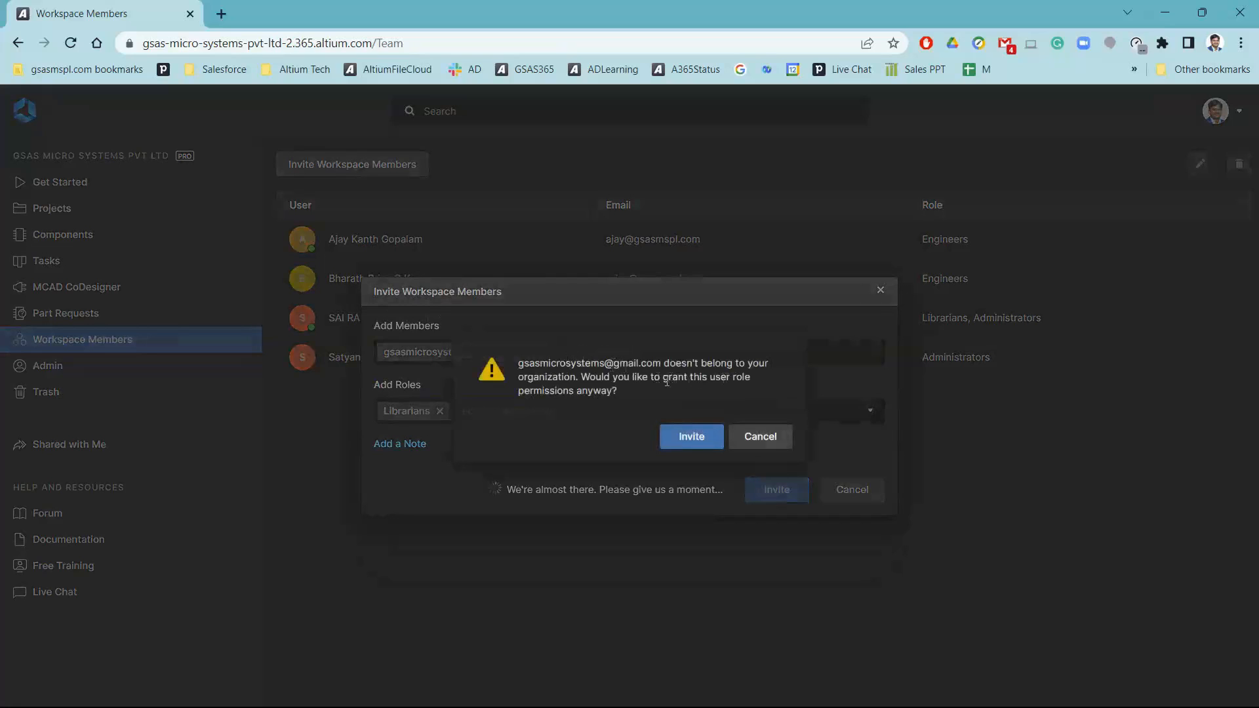
click(687, 441)
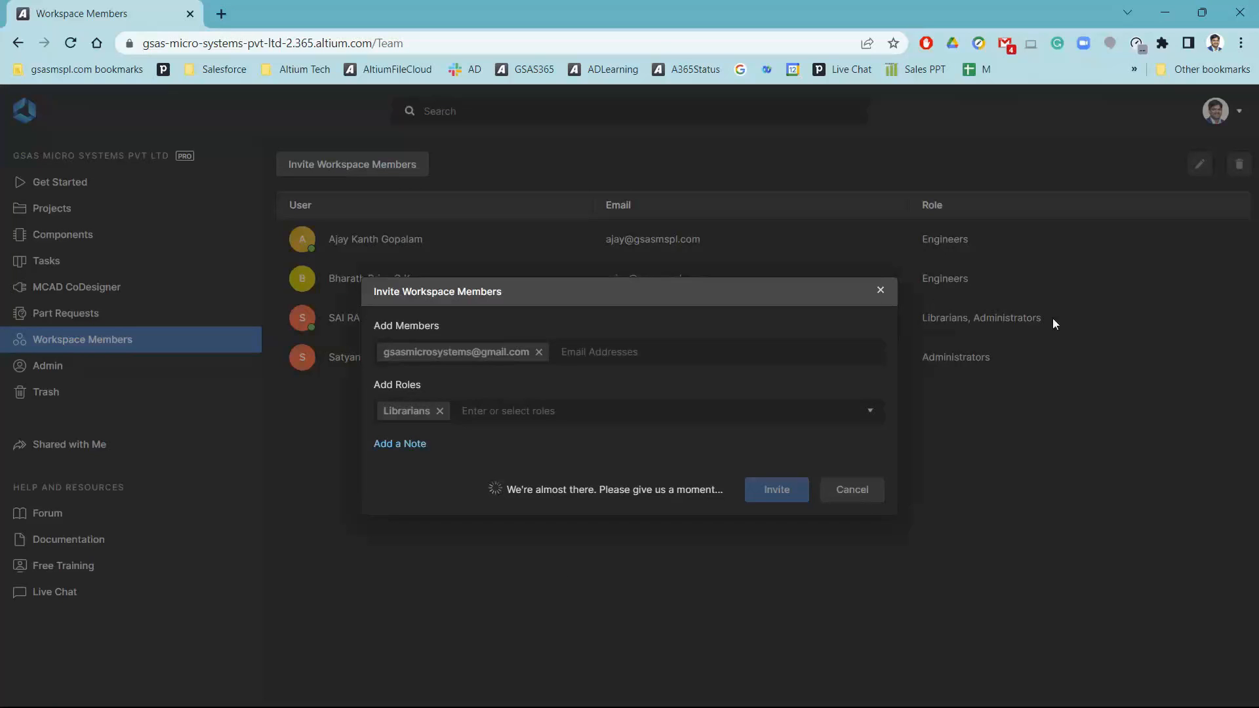
Select the newly added GSAS Micro Systems entry in the member list to review its e-mail and role
click(1225, 169)
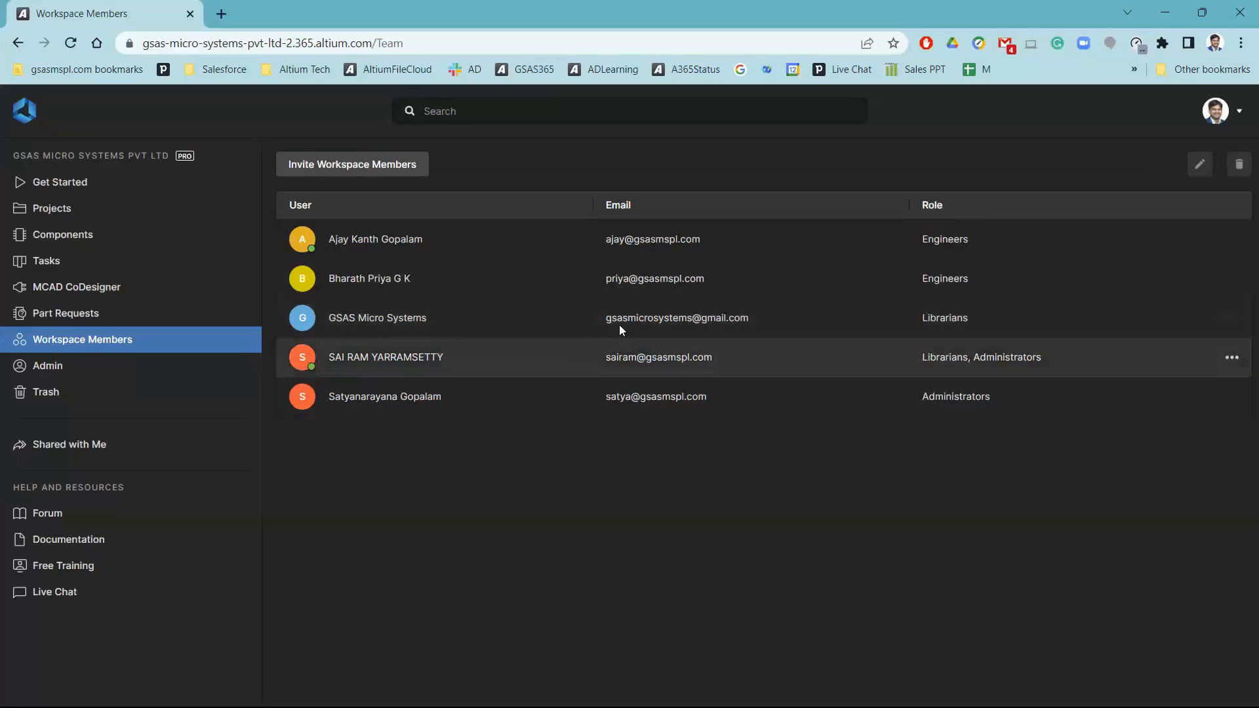
drag(606, 325, 754, 318)
click(738, 432)
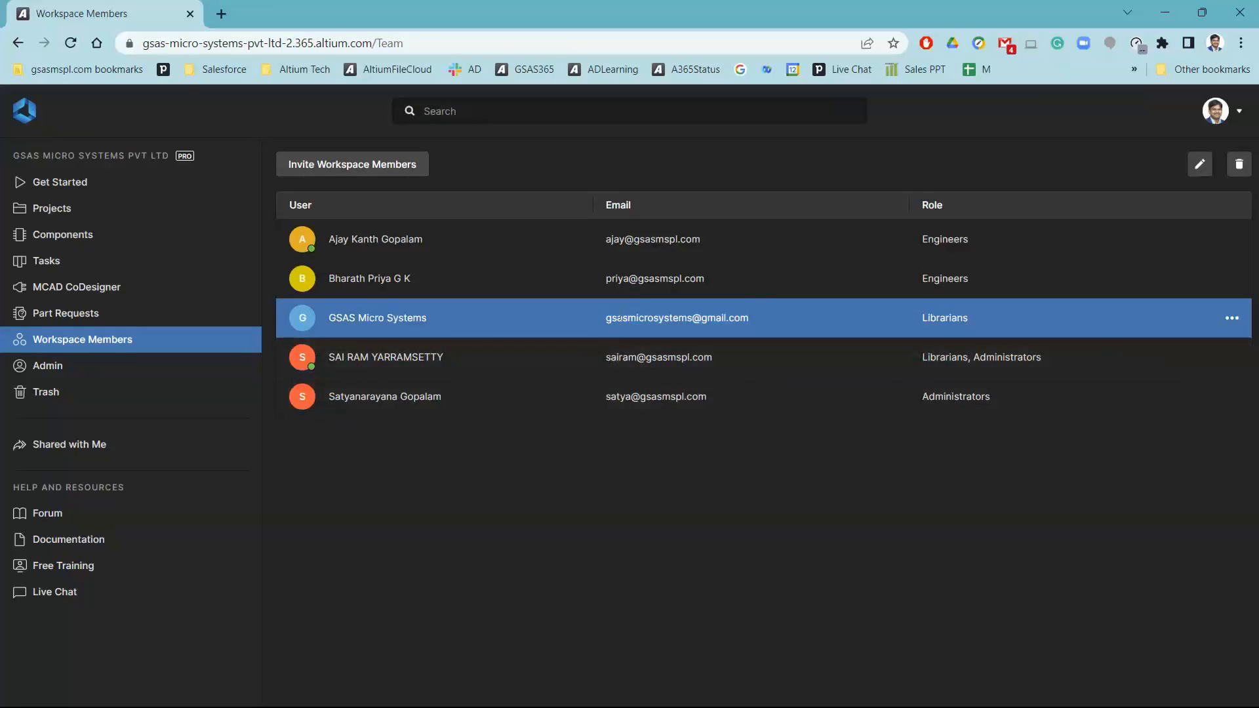
Switch to the GSAS browser profile and open the Altium 365 workspace invitation message in Gmail
click(1215, 43)
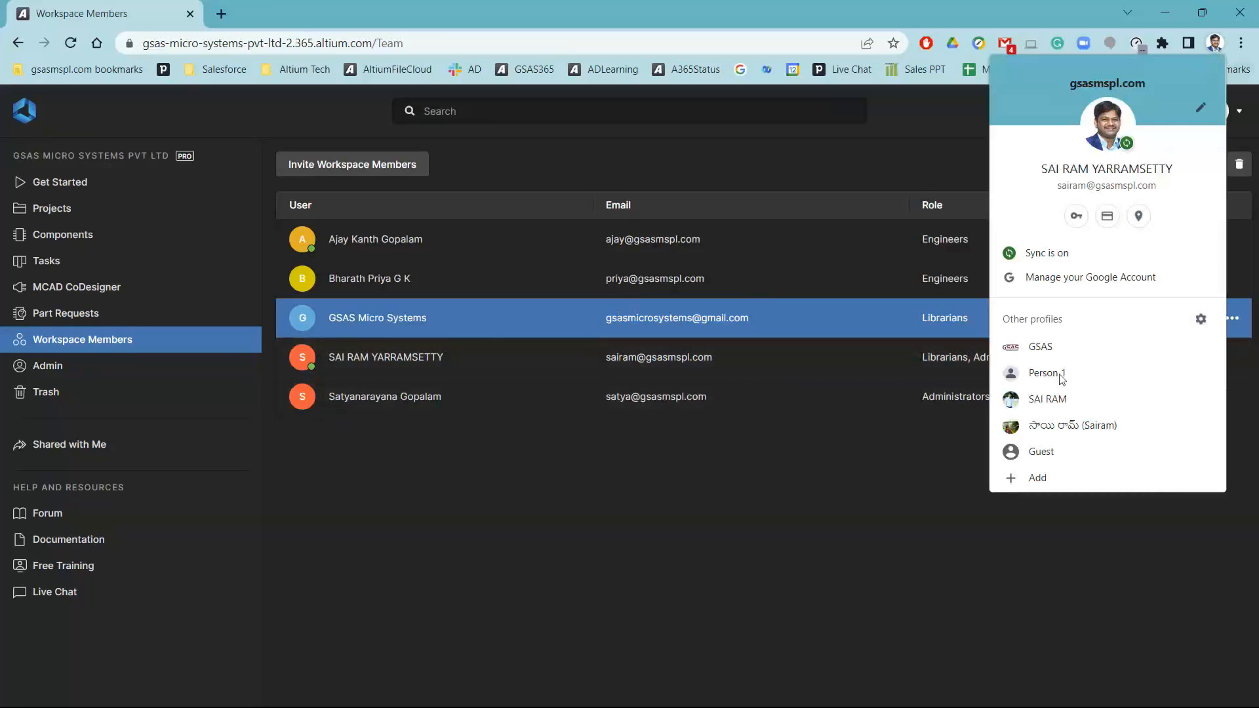
click(1049, 356)
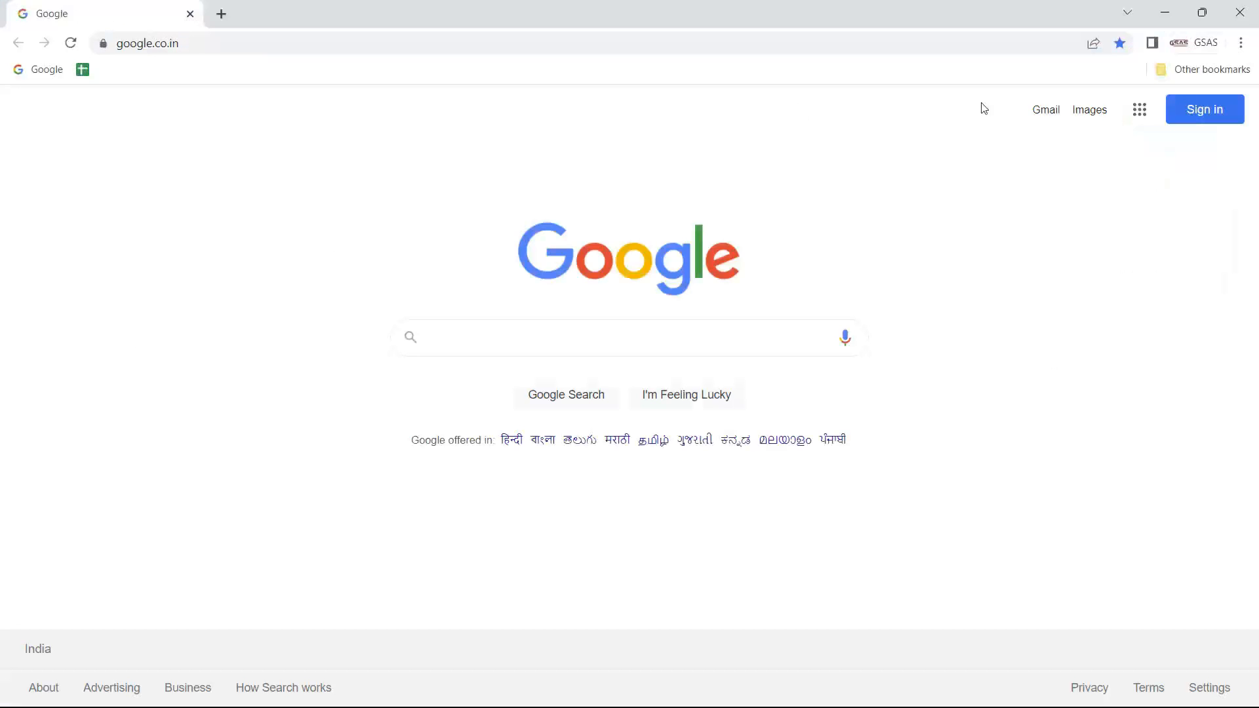
click(1036, 112)
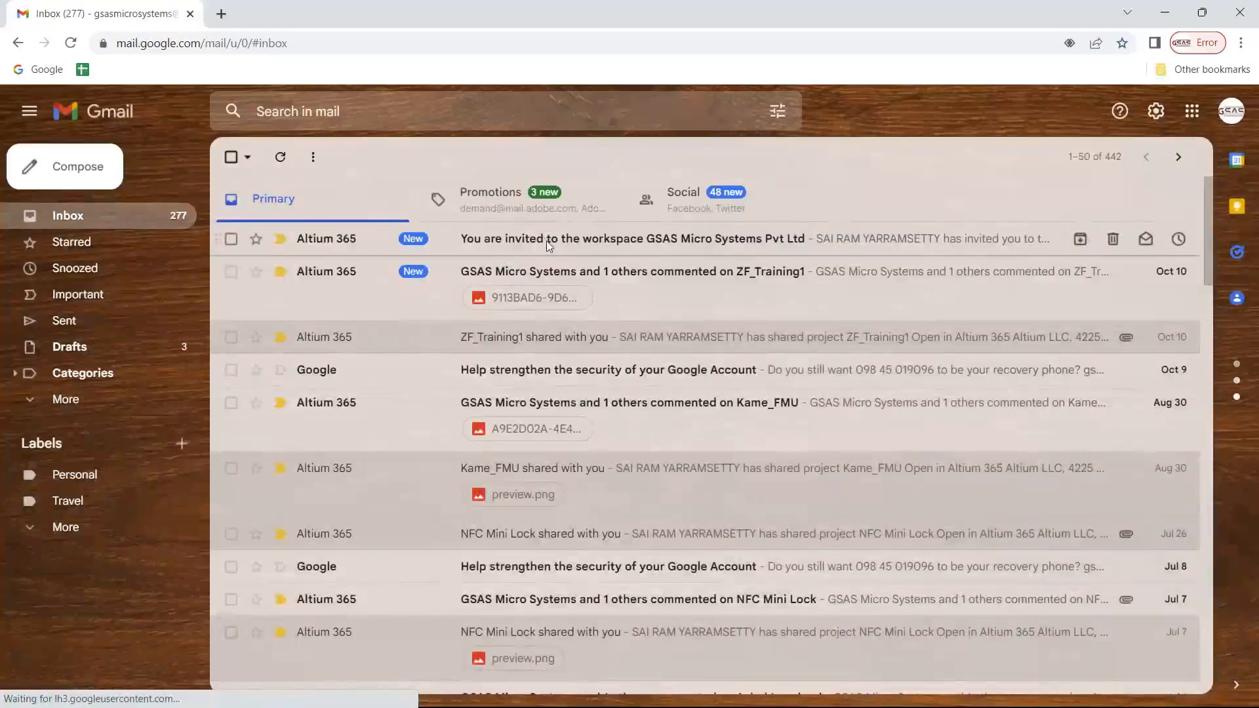
click(545, 241)
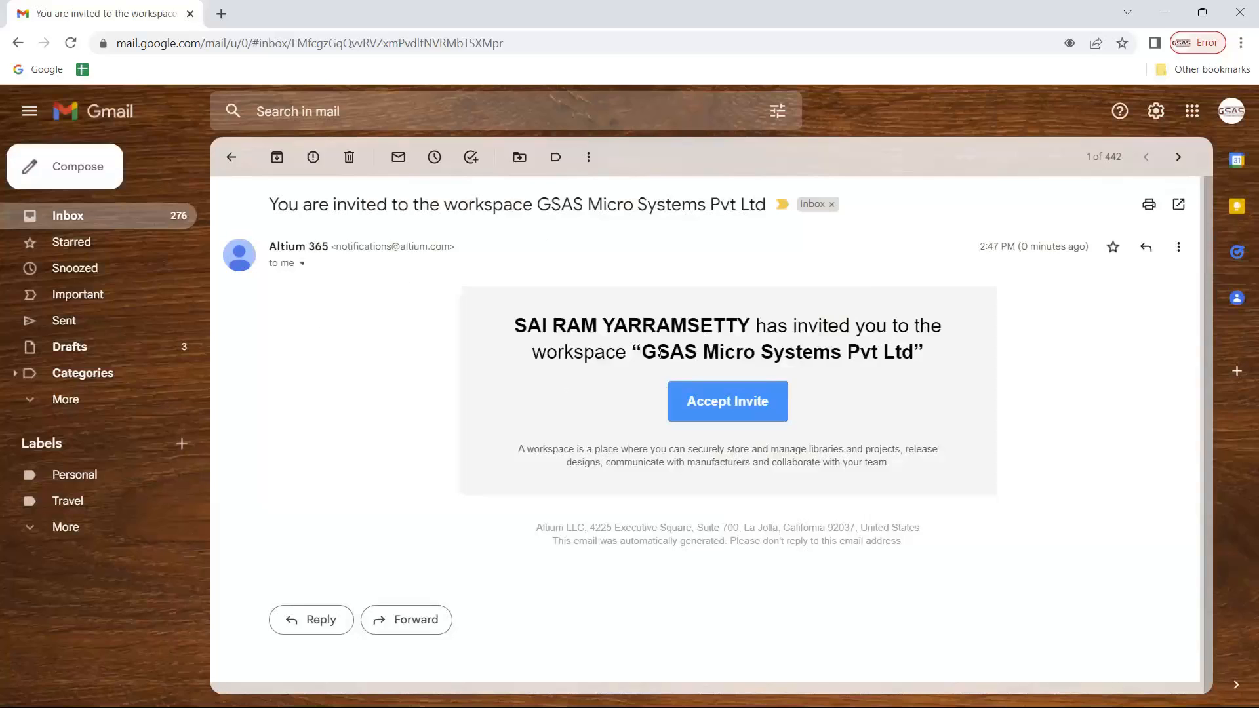
Try to accept the workspace invitation, and close the opened page and the GSAS profile's browser window
click(730, 417)
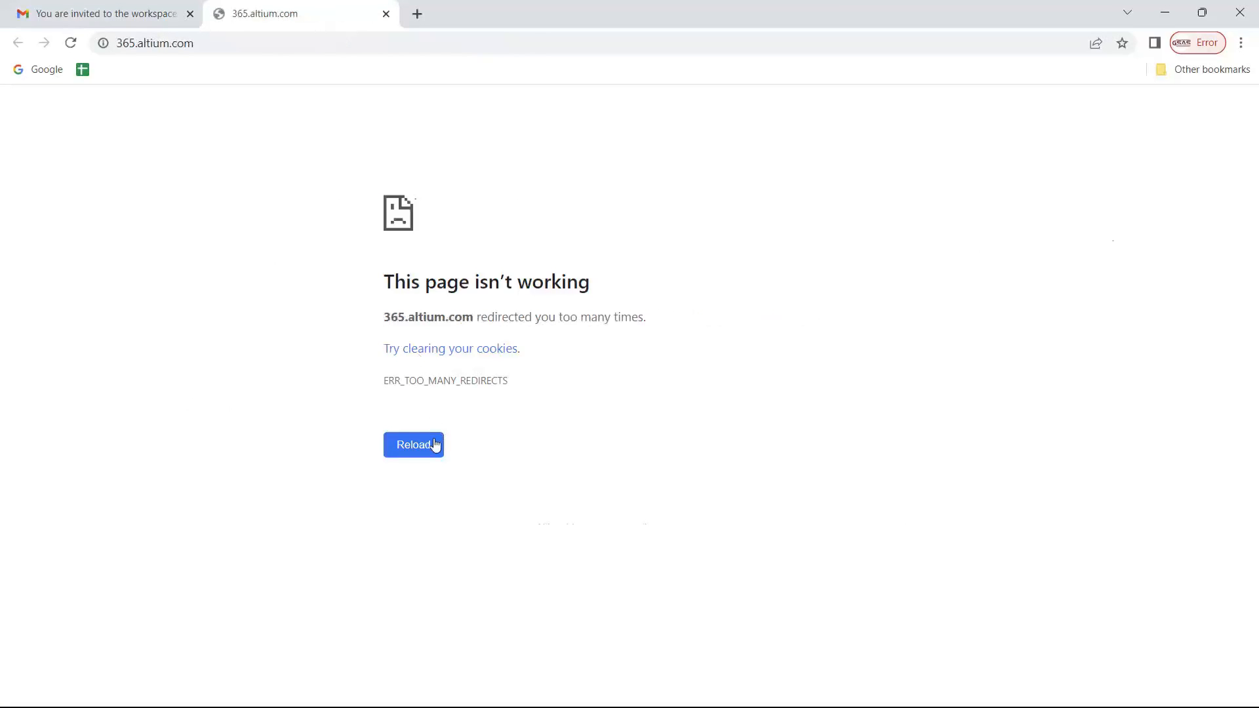
click(385, 14)
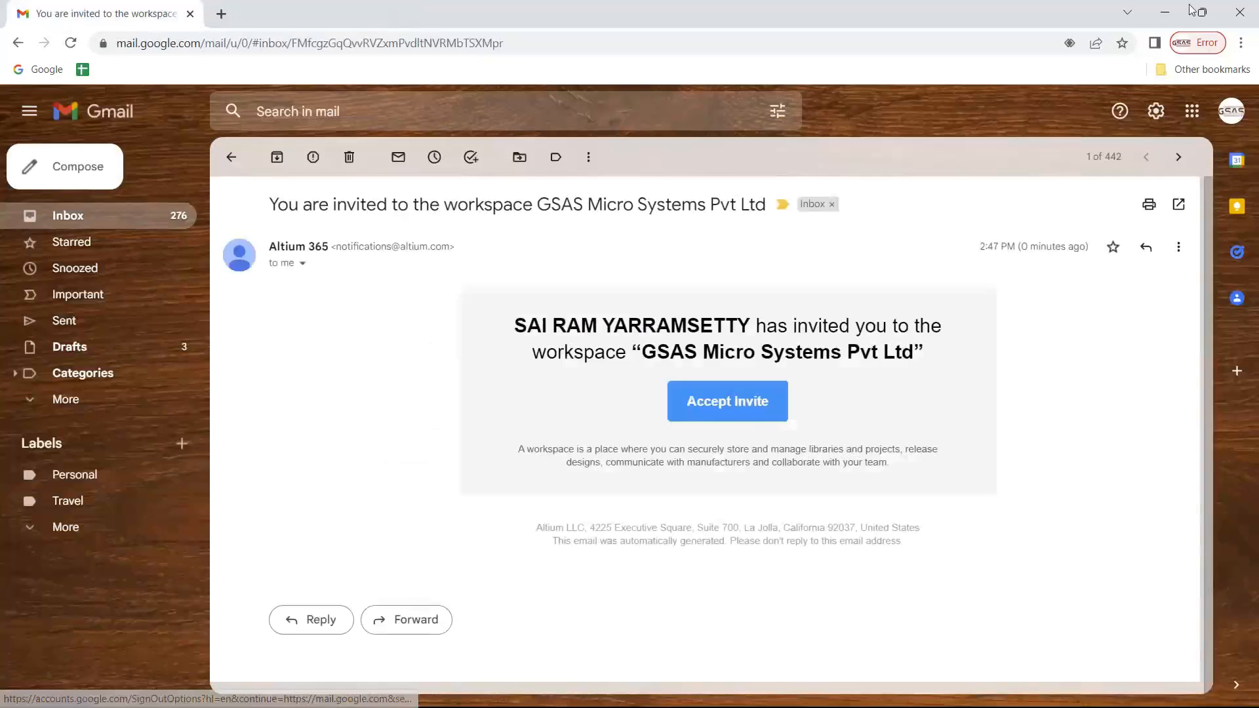
click(1238, 11)
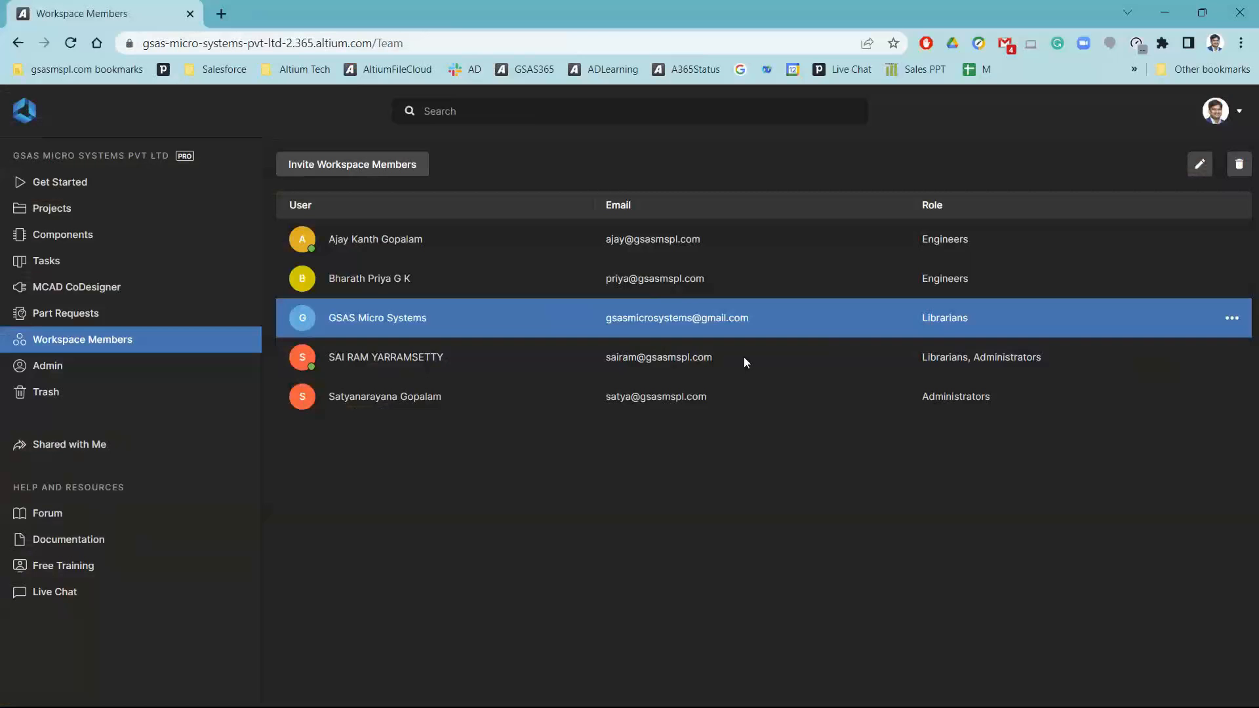
Edit the GSAS Micro Systems workspace member, remove its Librarians role and apply the update
click(1232, 318)
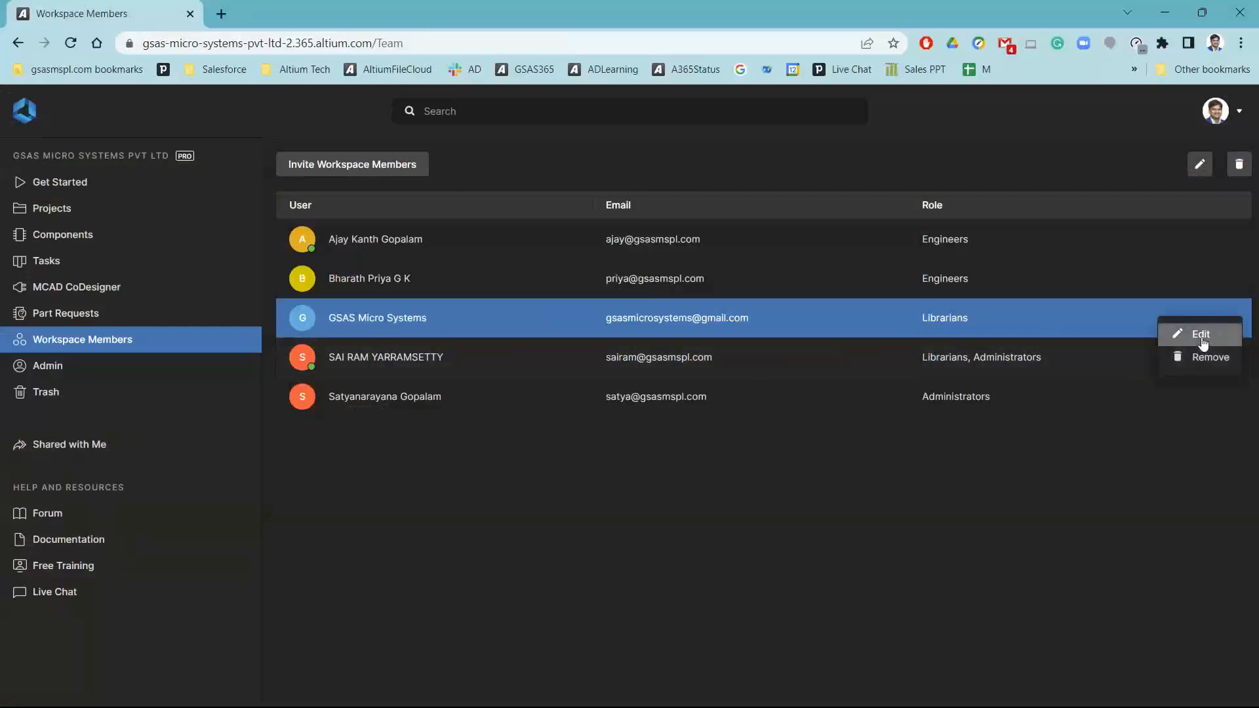
click(1202, 336)
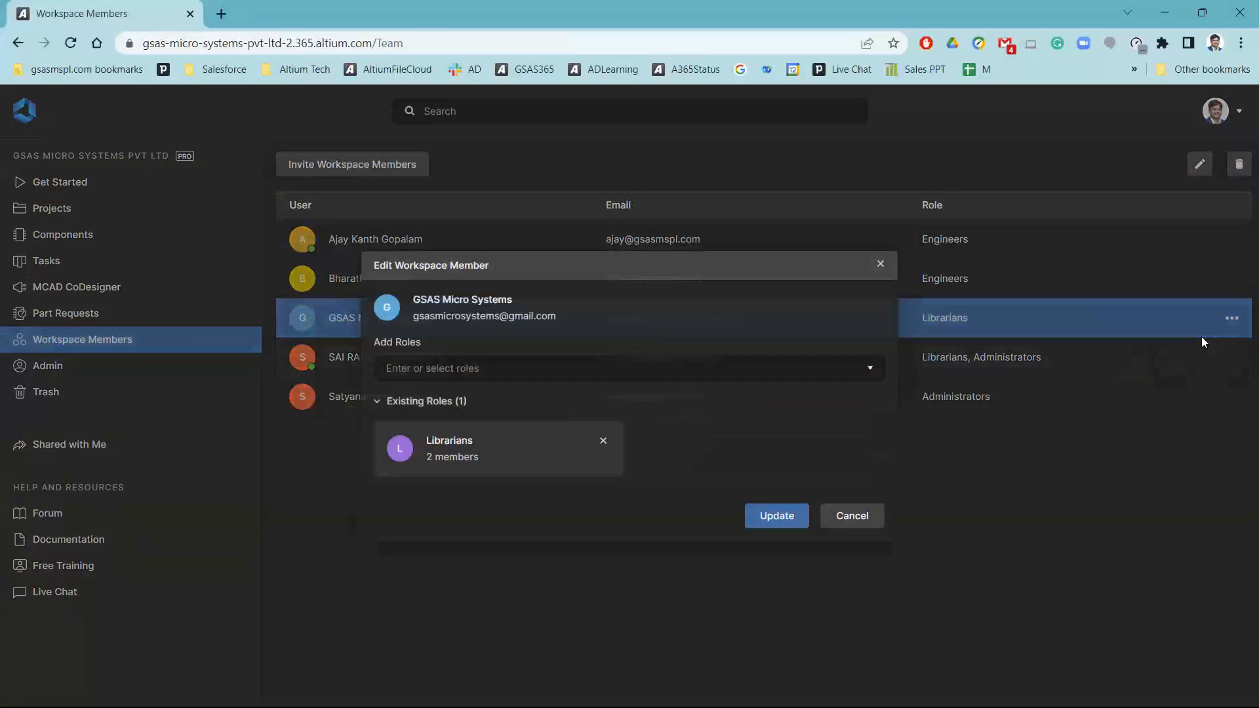
click(871, 367)
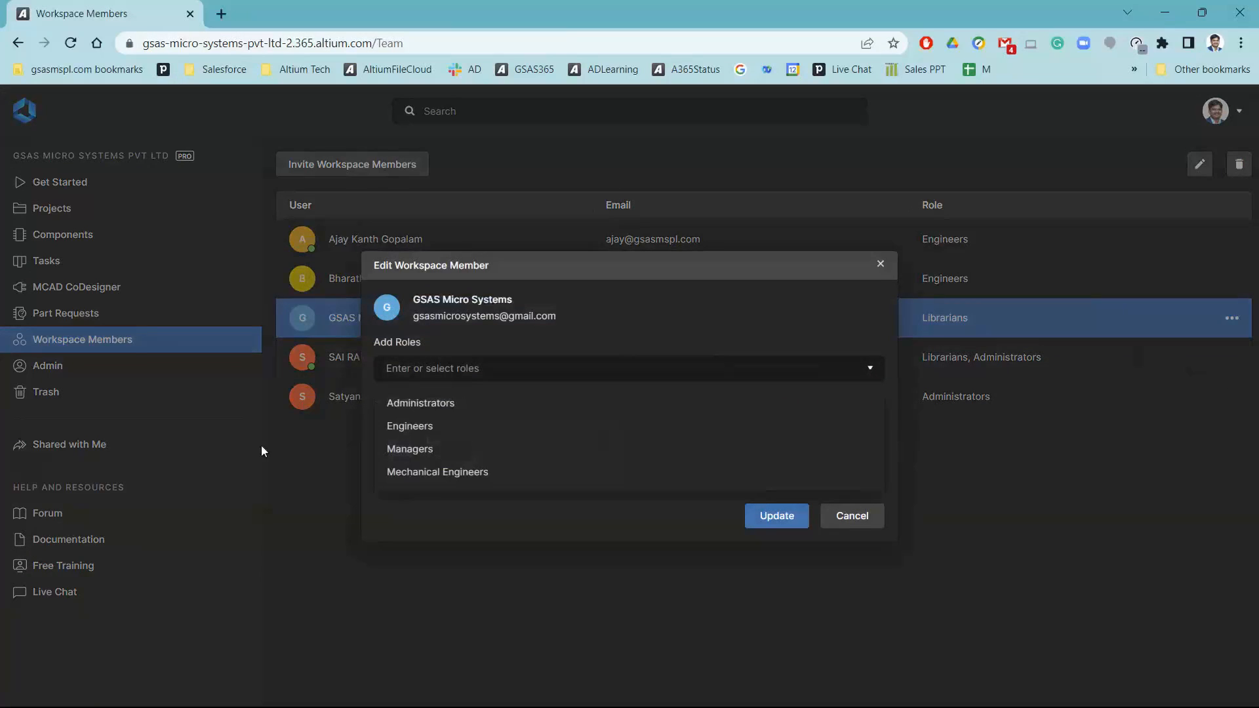
click(429, 533)
click(603, 441)
click(776, 471)
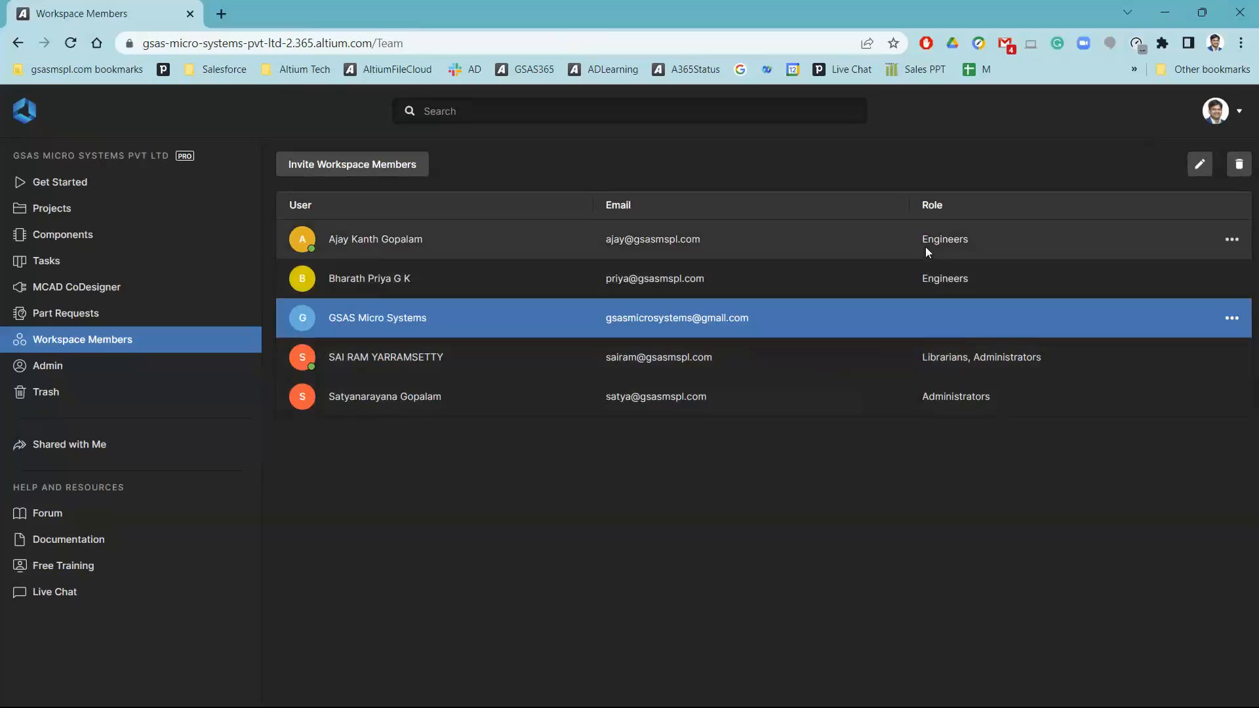
Open the workspace's role administration and start a new role named Approvers
click(59, 367)
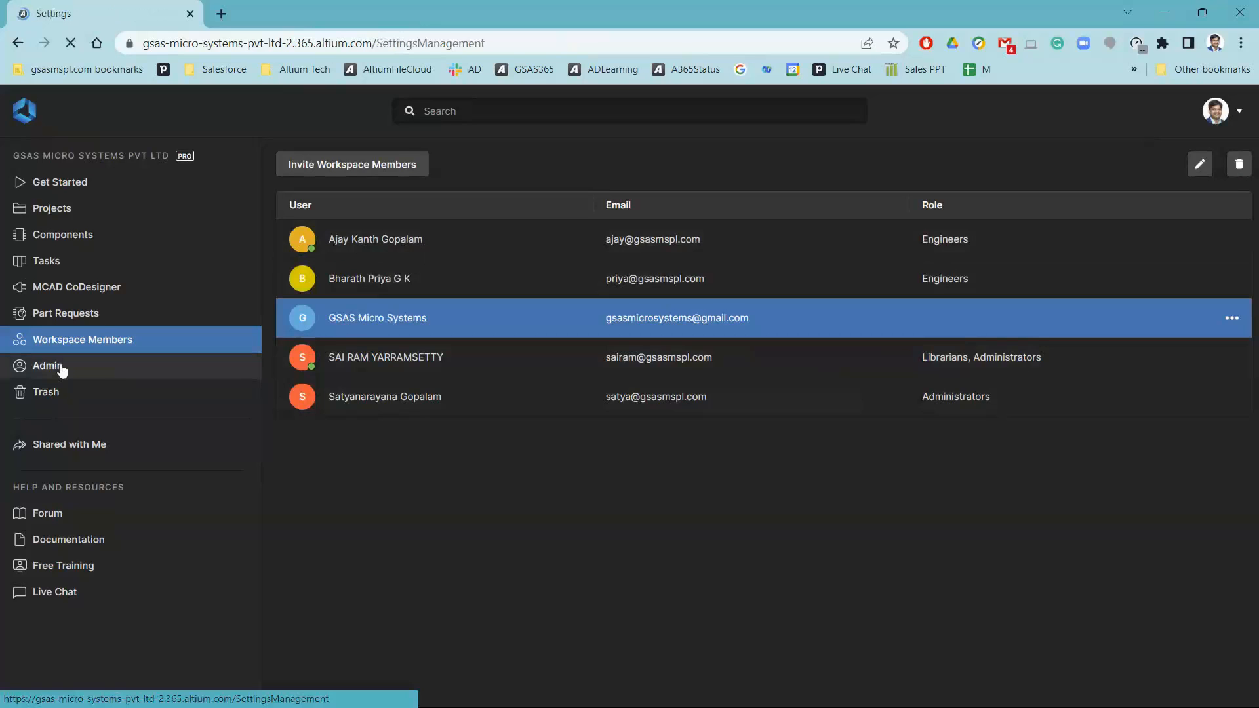
click(63, 420)
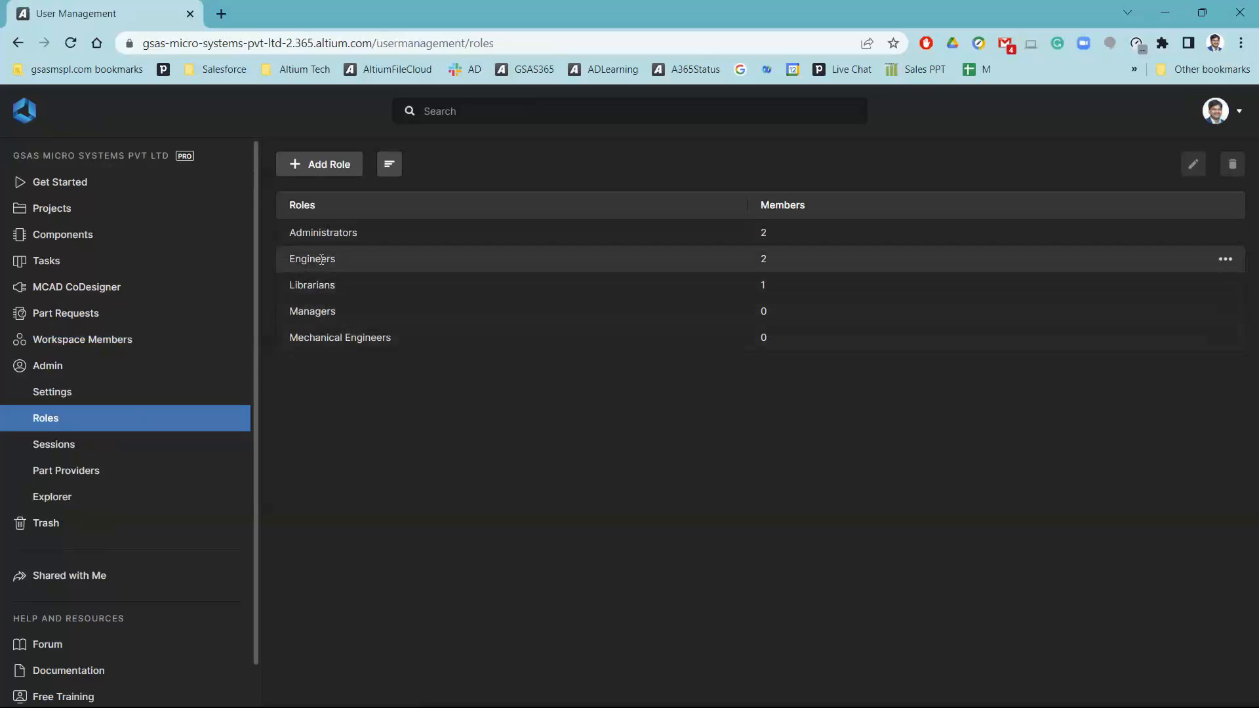
click(318, 171)
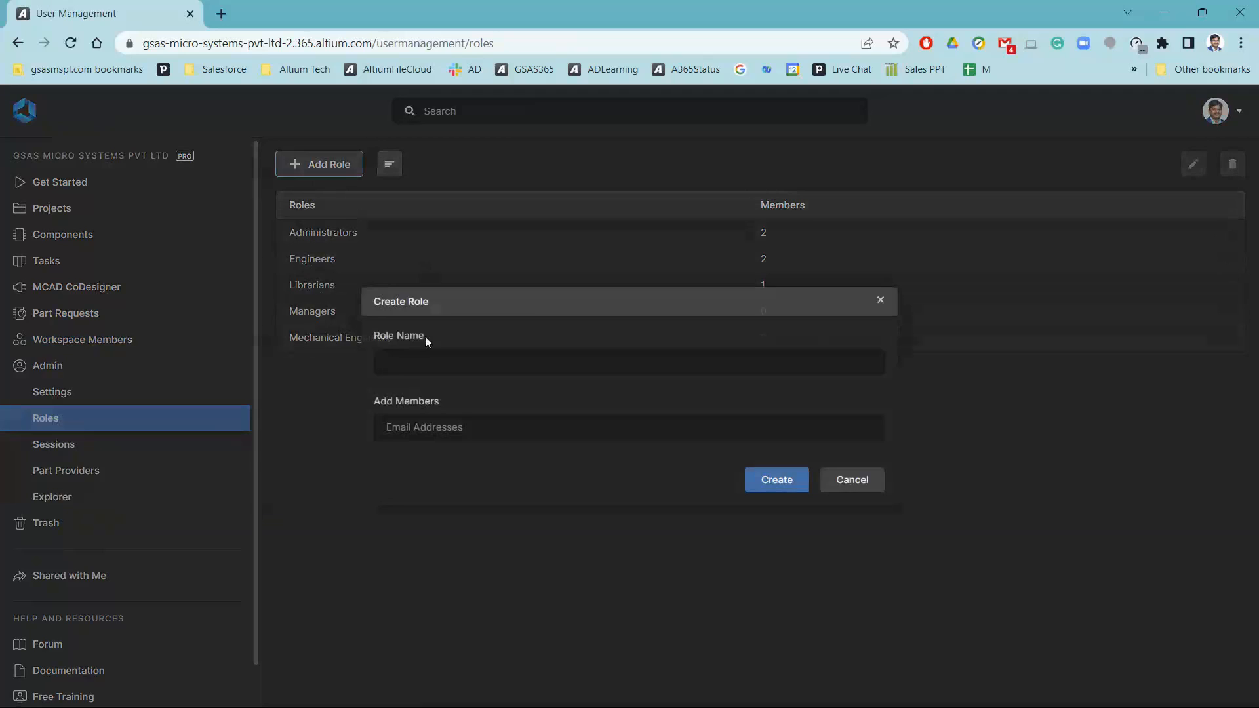
click(418, 355)
text(Approve)
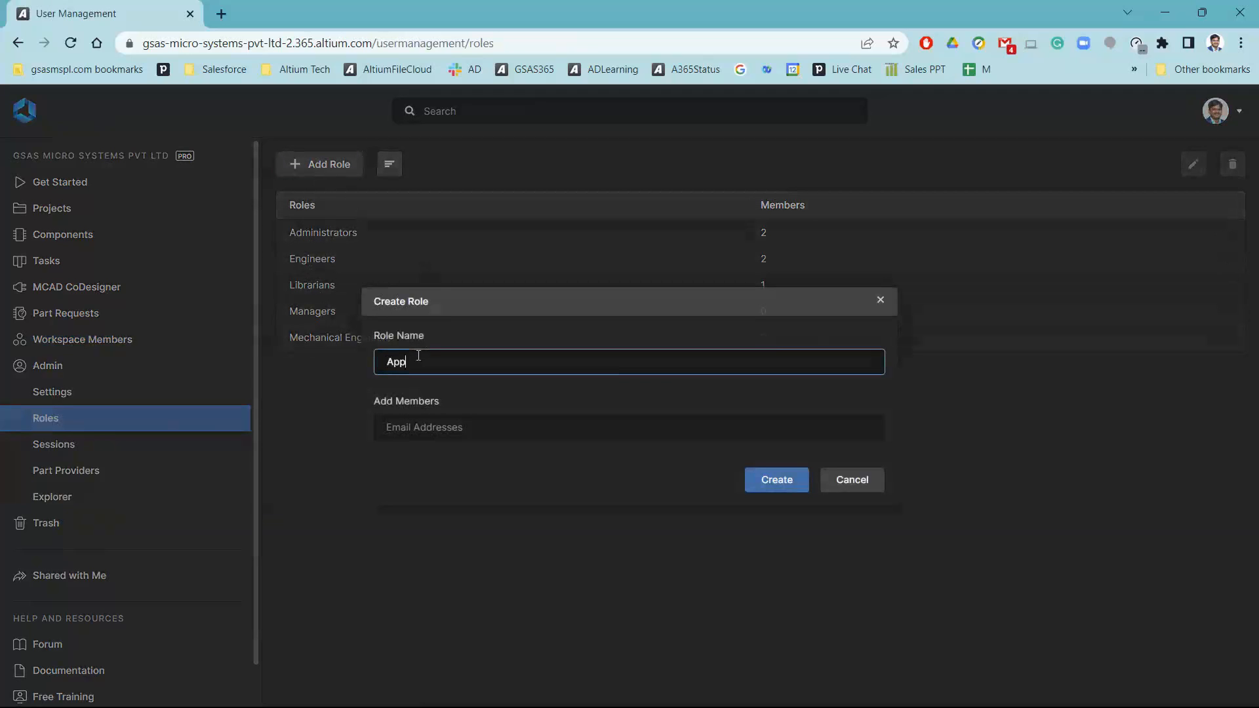
key(BackSpace)
text(ers)
Add a colleague's e-mail as a member of the Approvers role, create the role and open the workspace member list
click(469, 426)
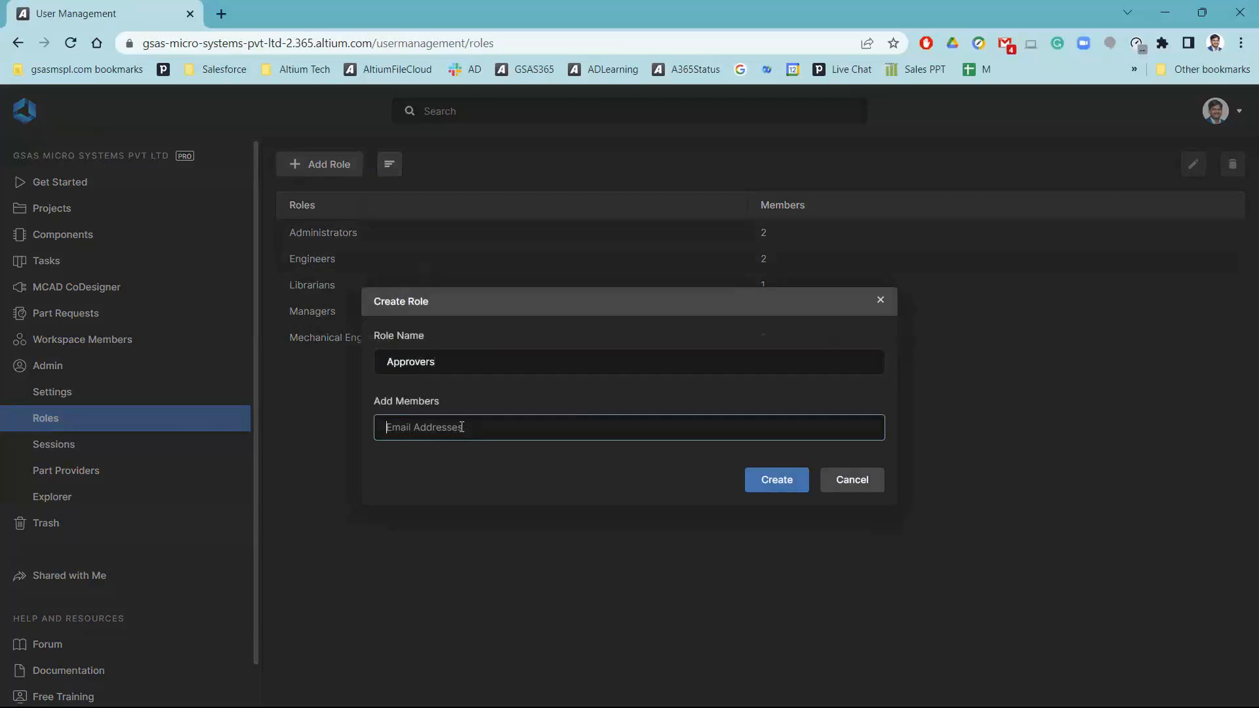
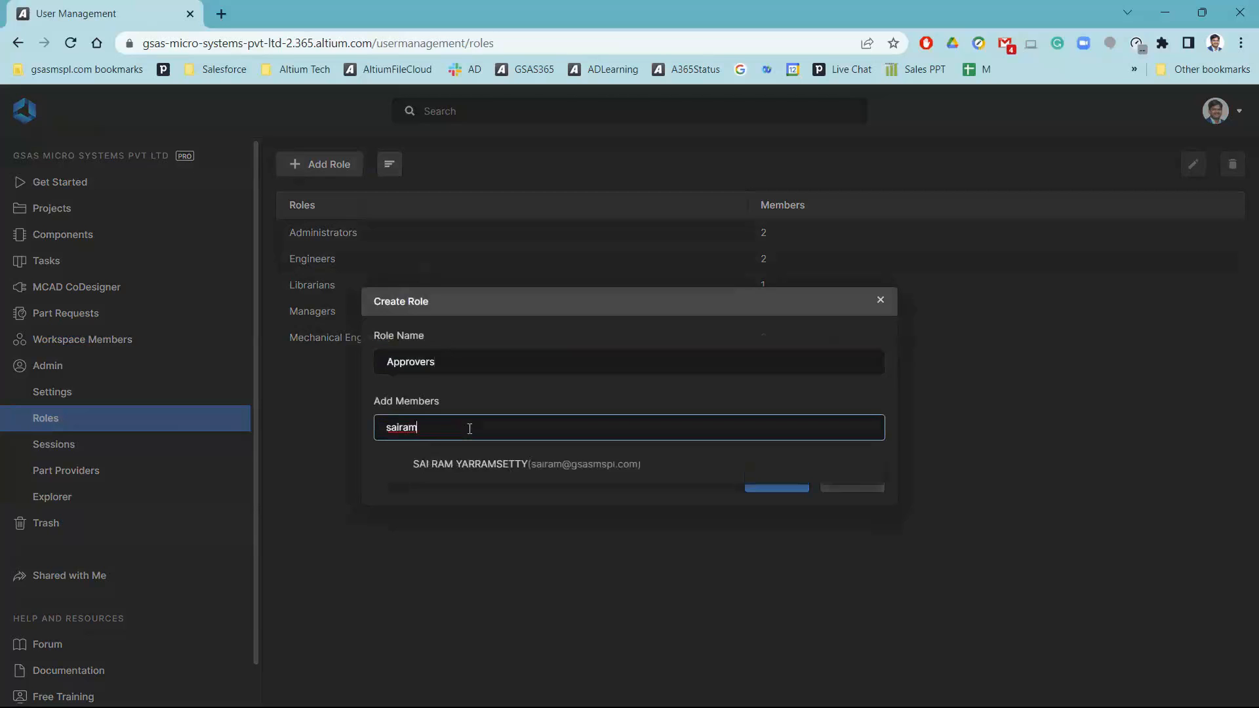
click(504, 472)
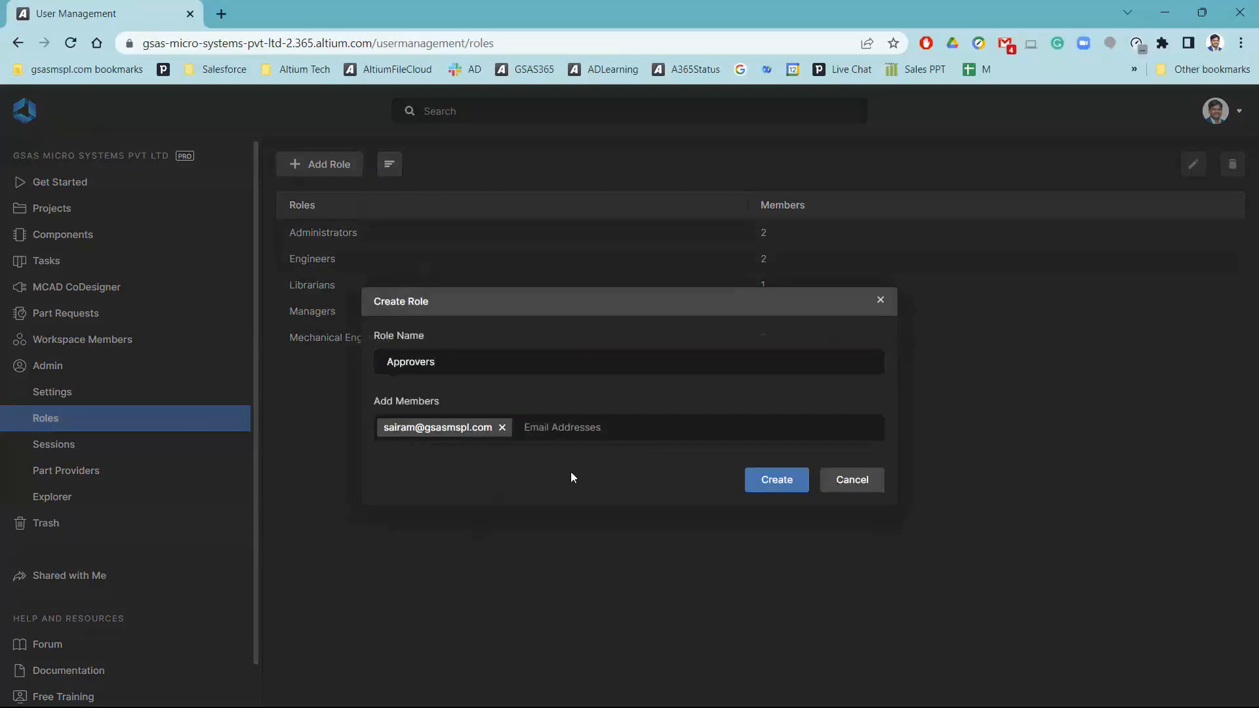
click(773, 480)
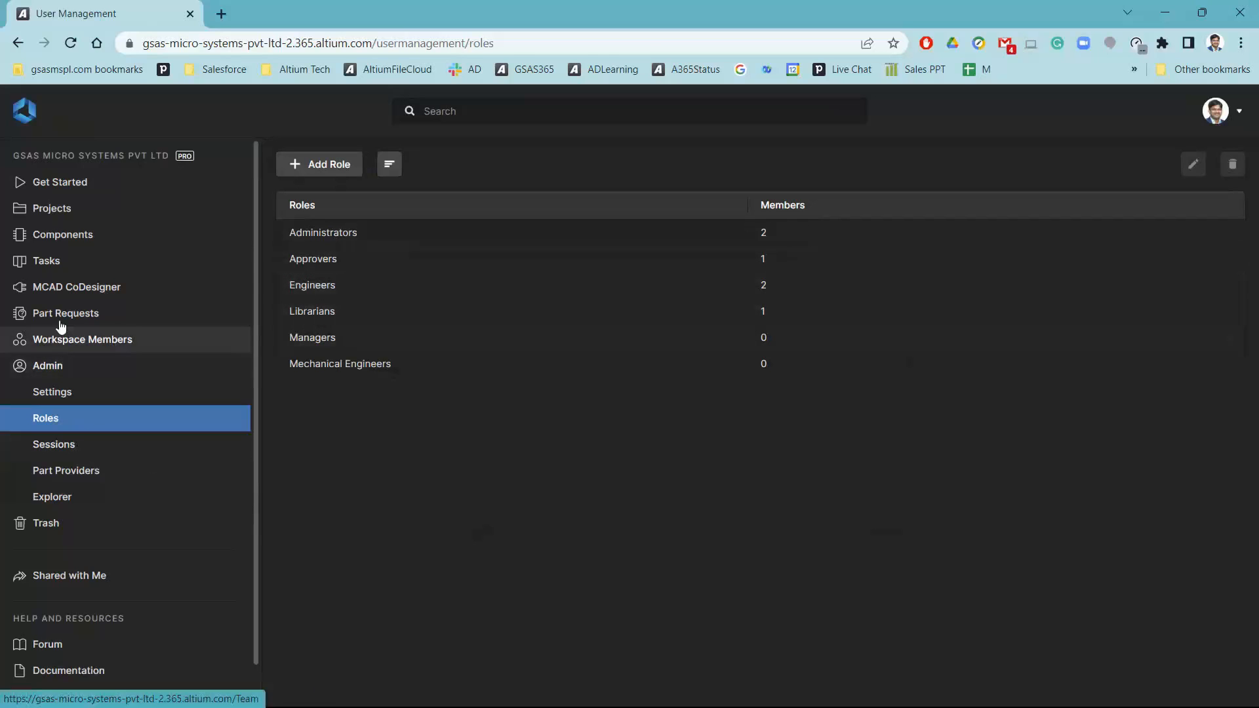
click(77, 342)
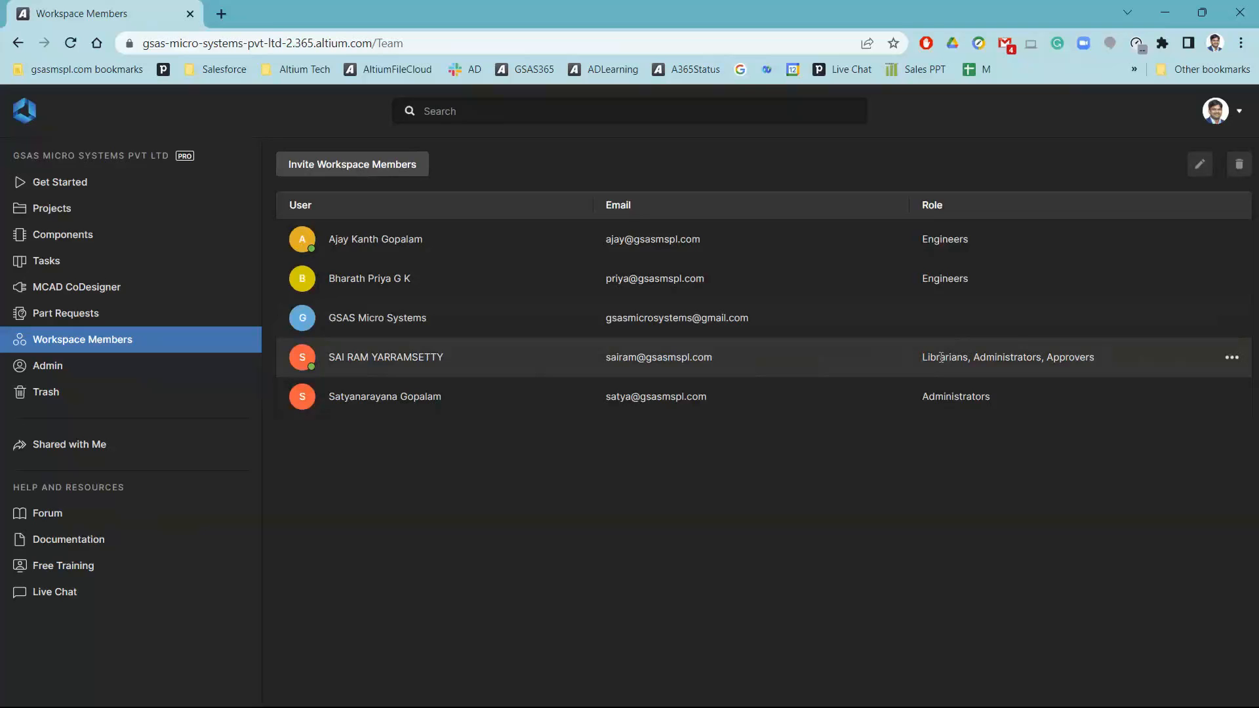
Switch to Altium Designer and open the operation permissions of the GSAS Micro Systems Pvt Ltd server from the Data Management preferences
key(alt+Tab)
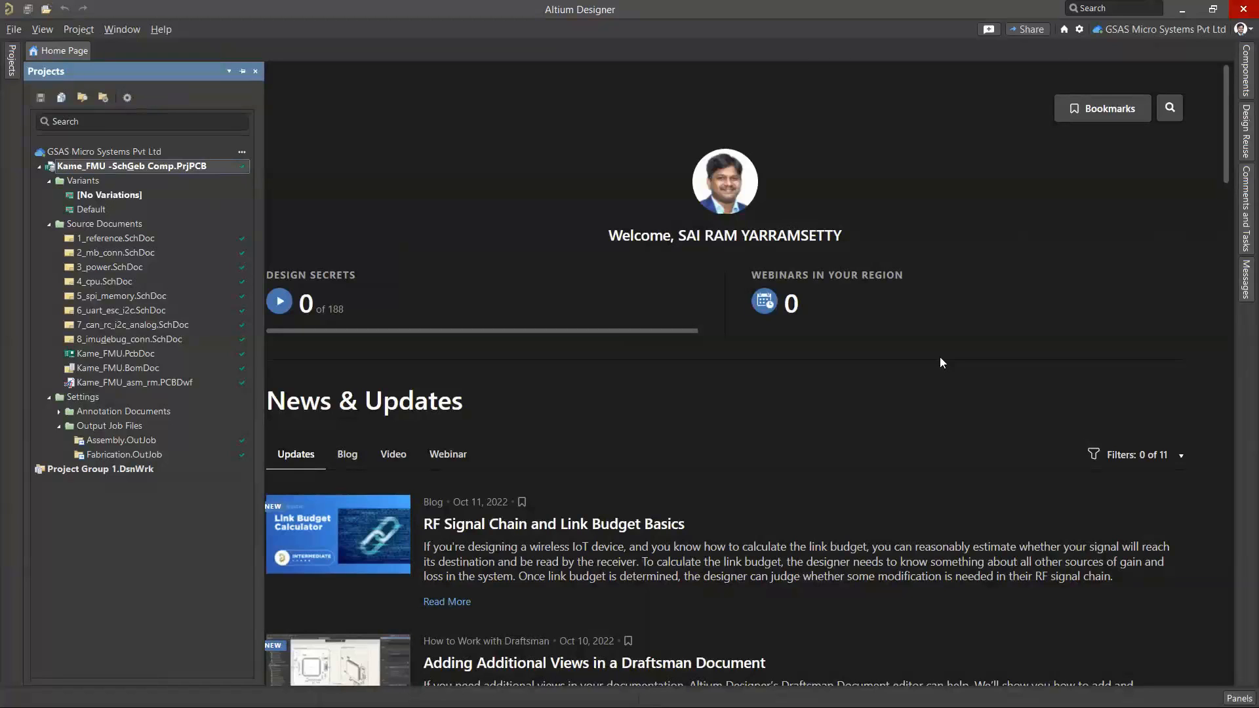
click(1079, 28)
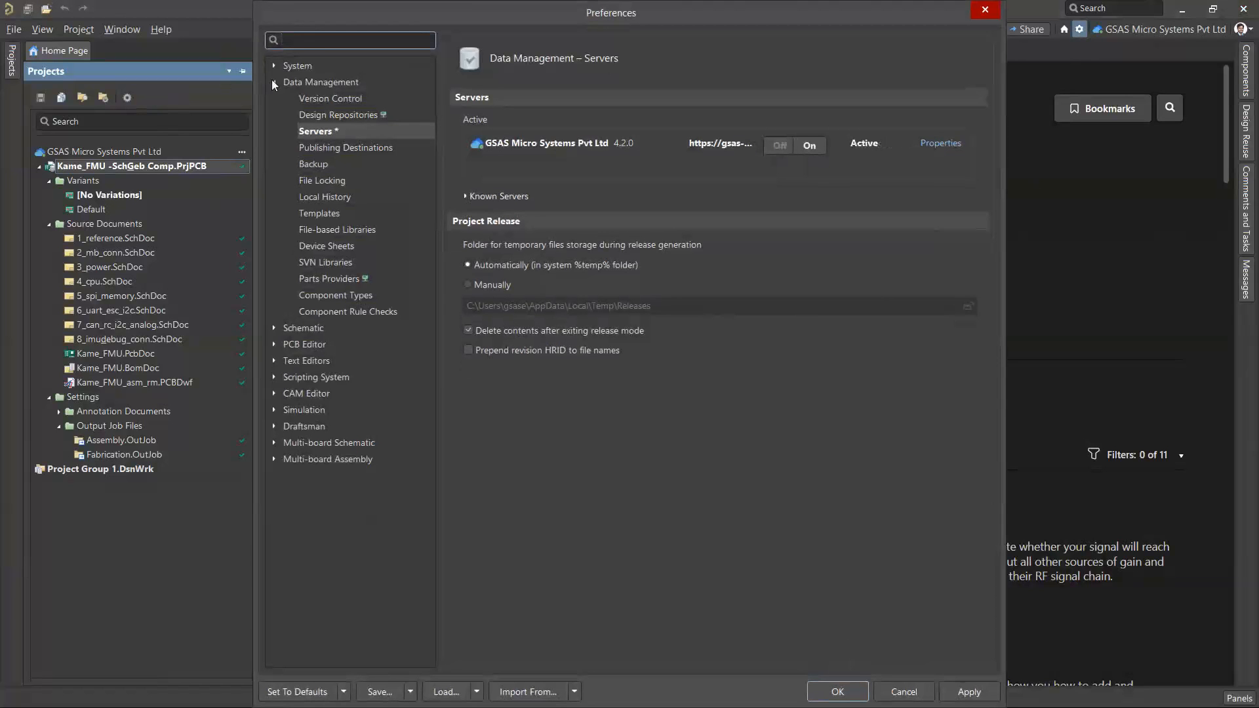
click(274, 82)
click(274, 82)
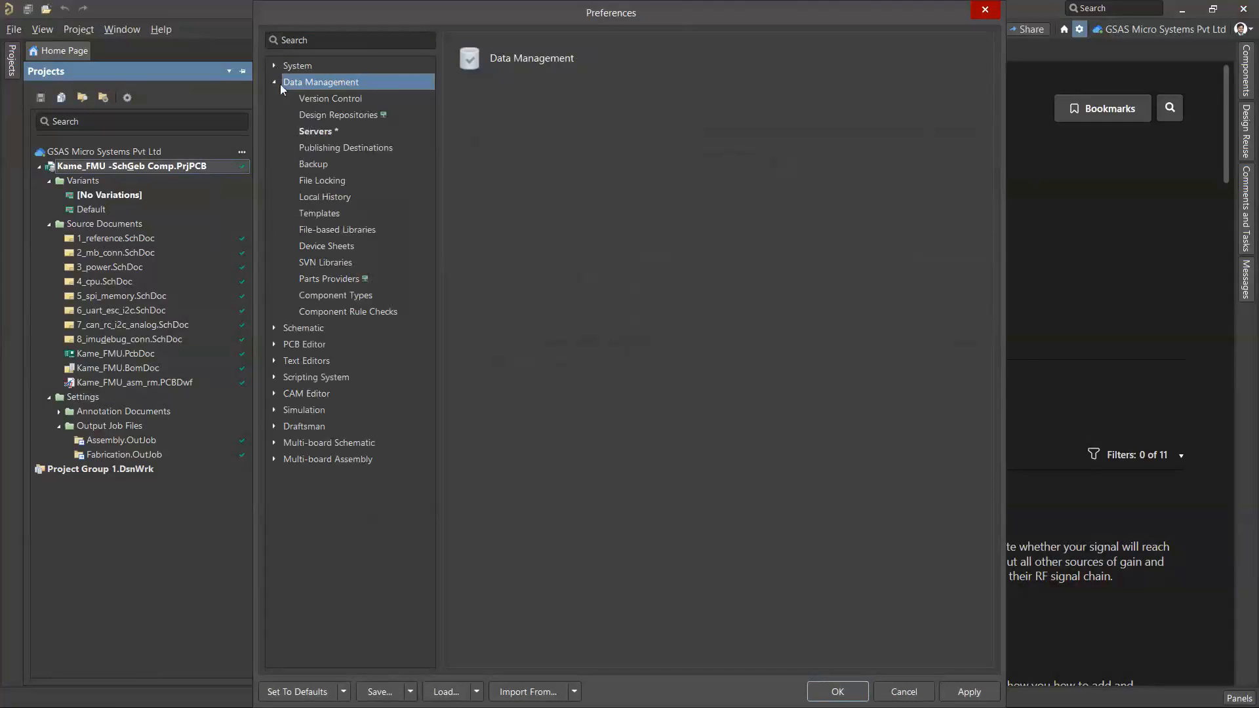
click(317, 131)
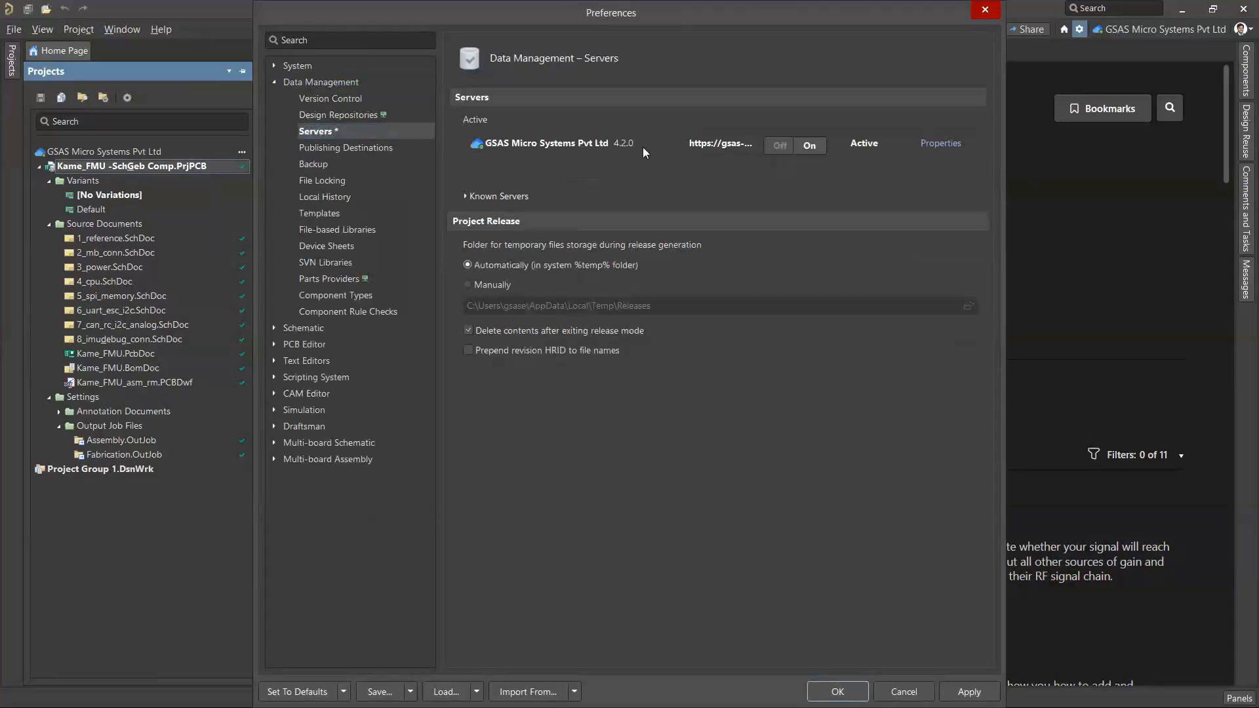
click(934, 144)
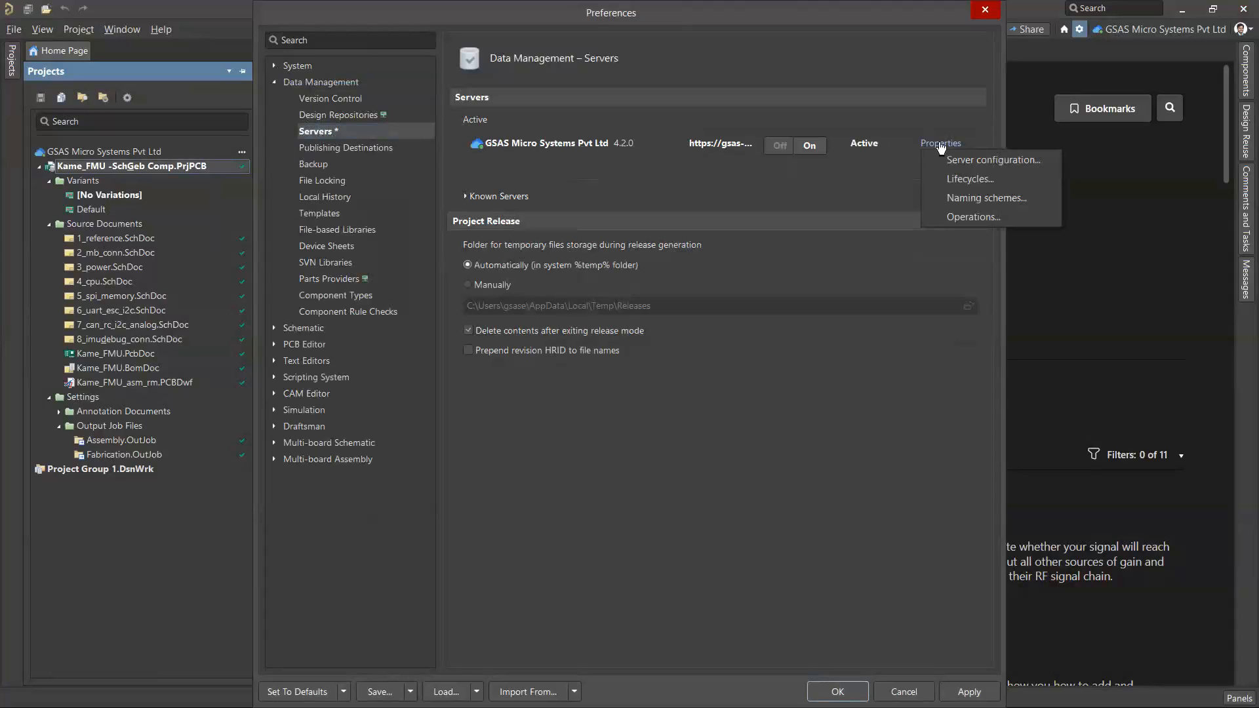
click(964, 219)
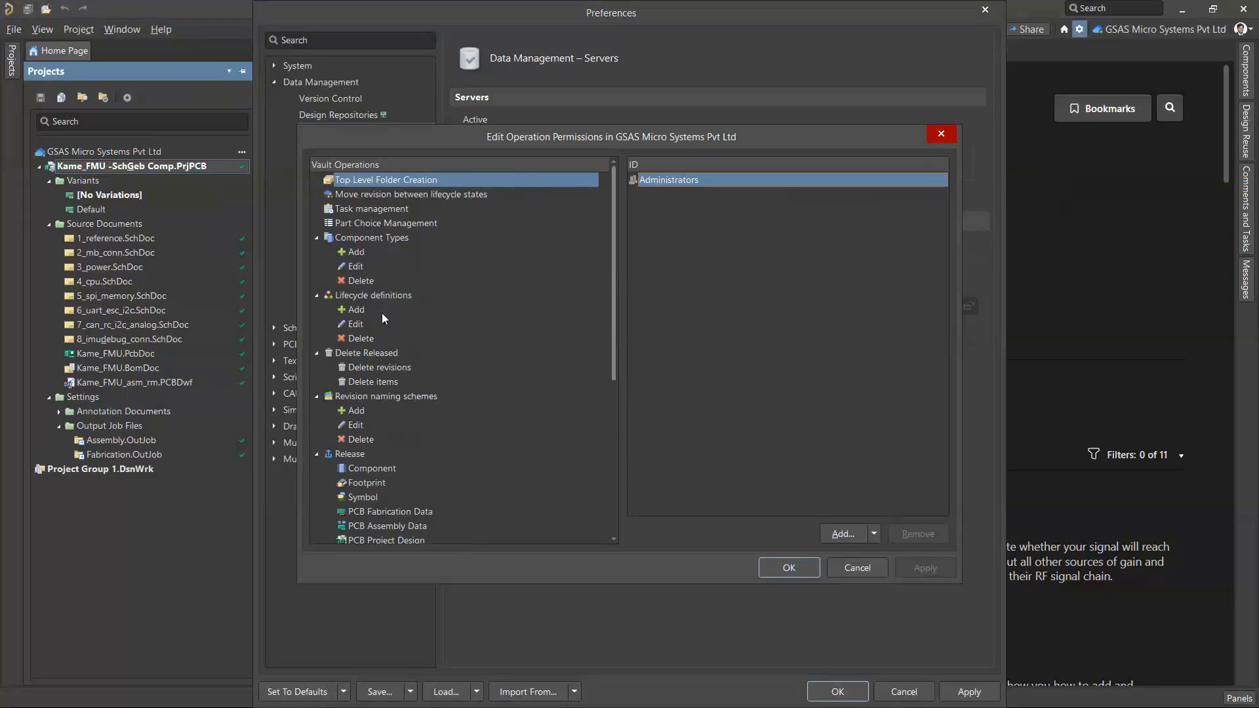
Examine the list of vault operations and who is permitted to release components, footprints and symbols
scroll(381, 312, down, 2)
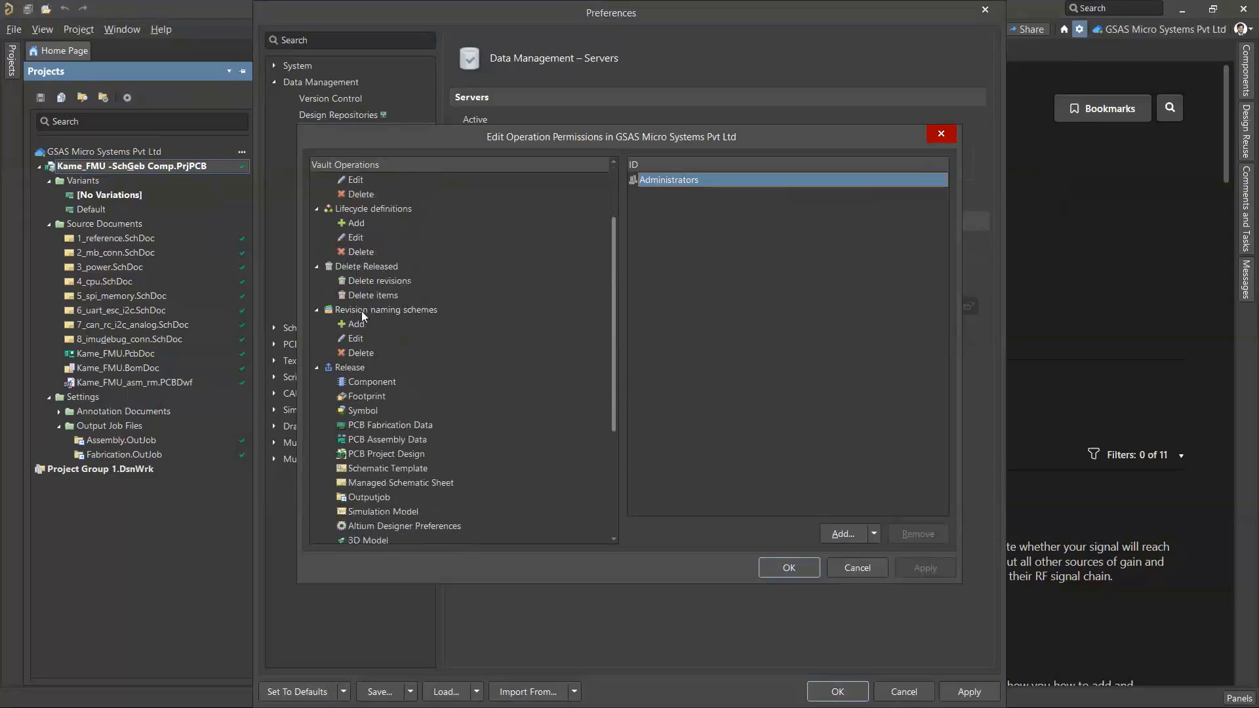
scroll(382, 324, down, 2)
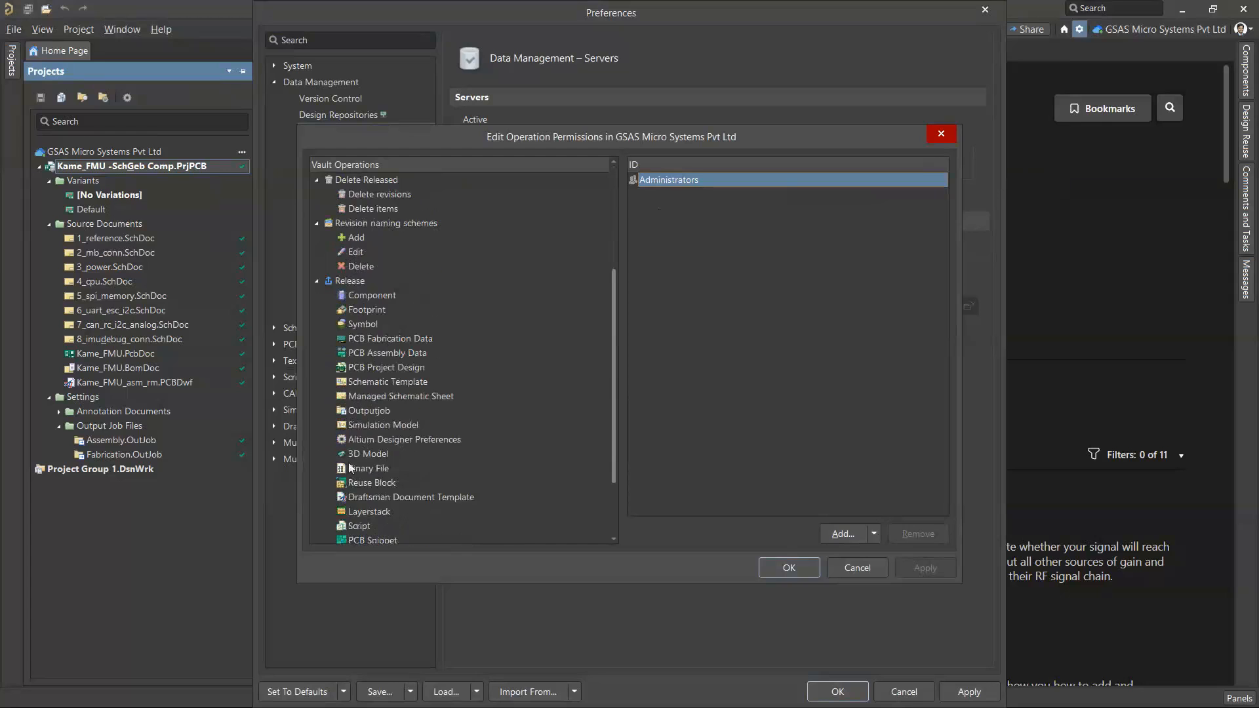
scroll(384, 405, down, 2)
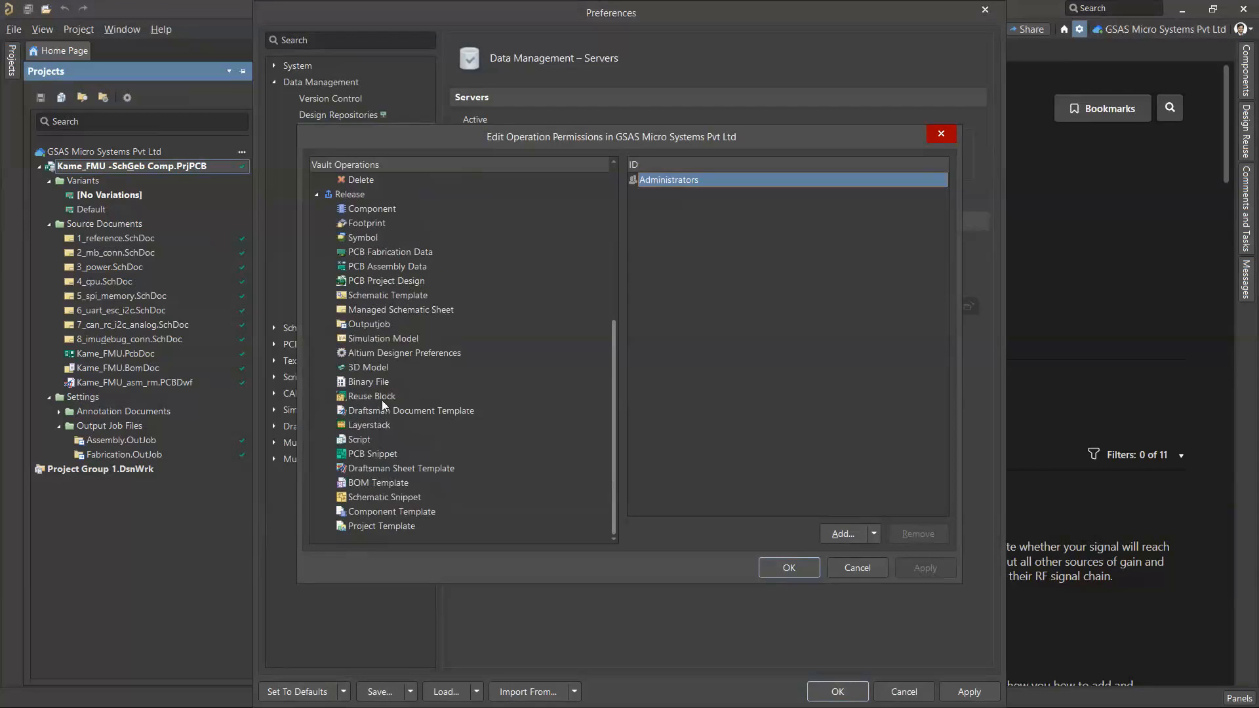
scroll(383, 405, up, 6)
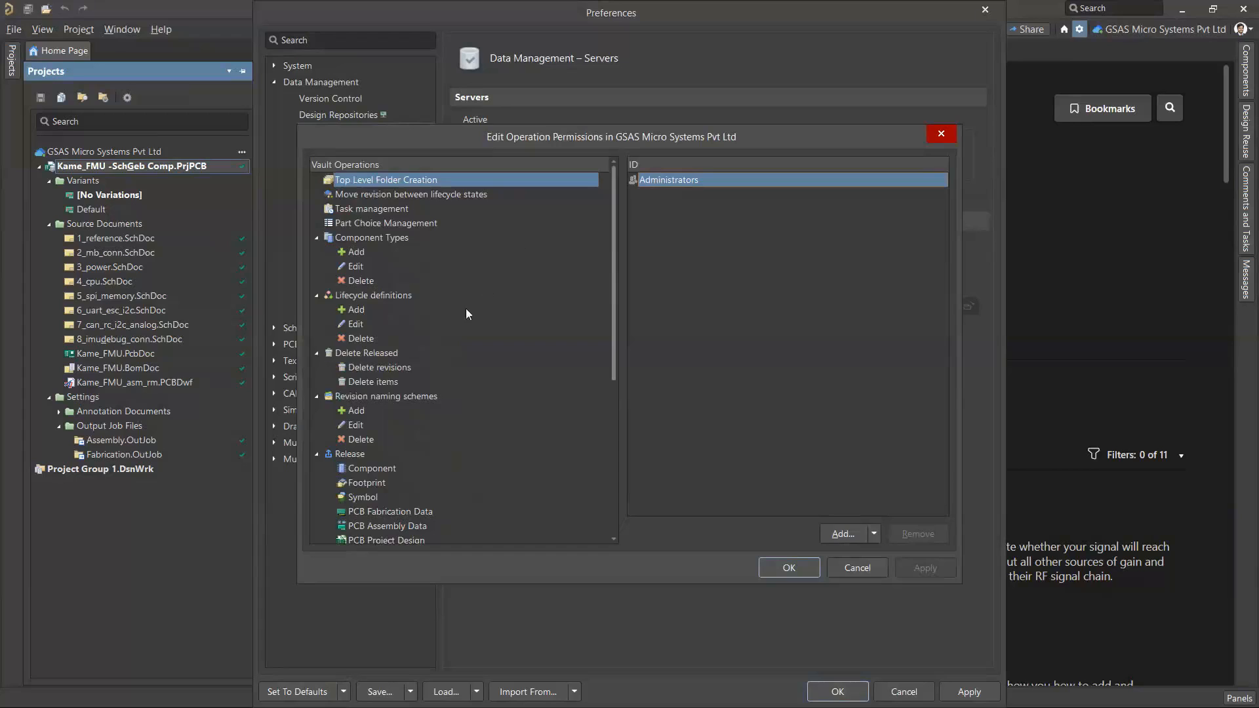
click(366, 468)
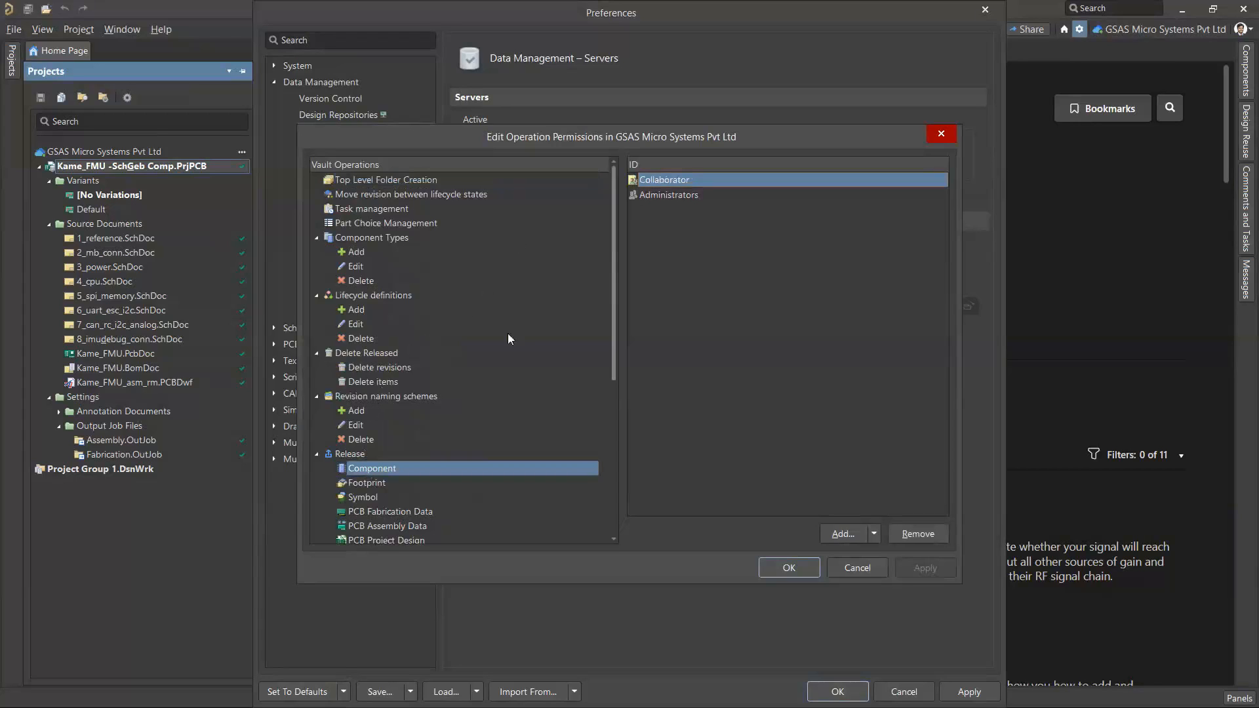
click(675, 197)
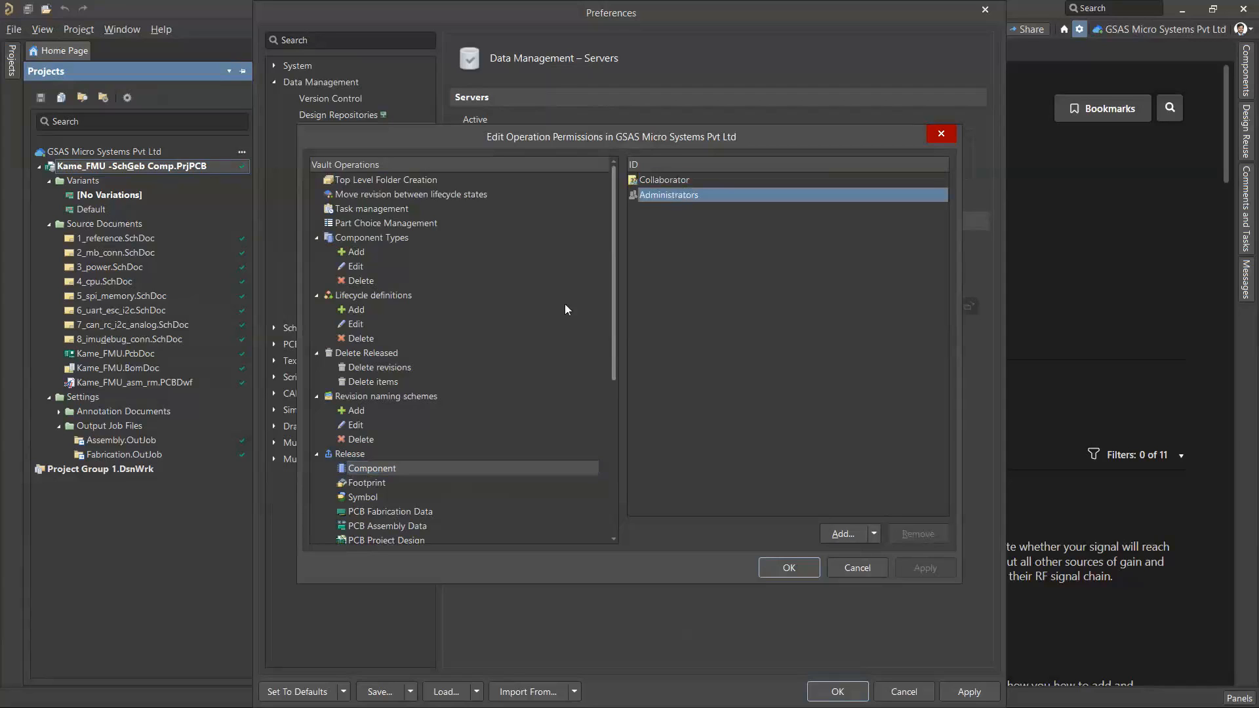
click(379, 483)
click(369, 499)
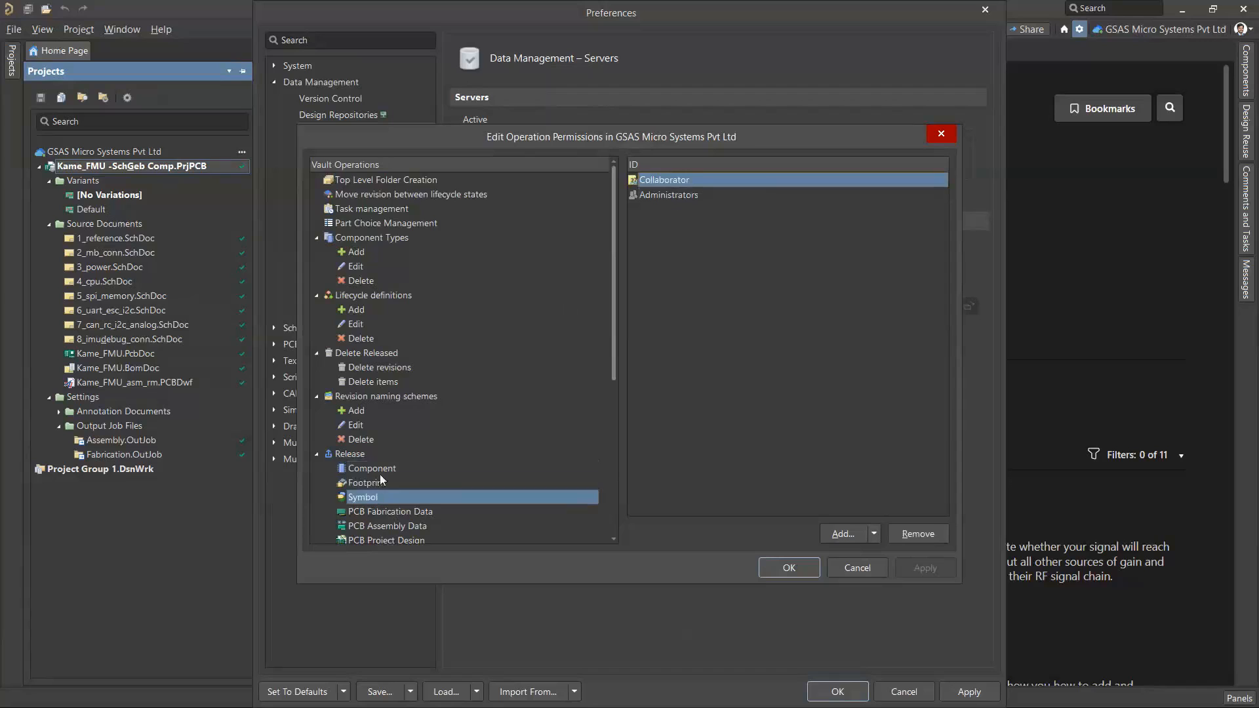
Add the Librarians role to the permissions of the Component release operation
click(385, 469)
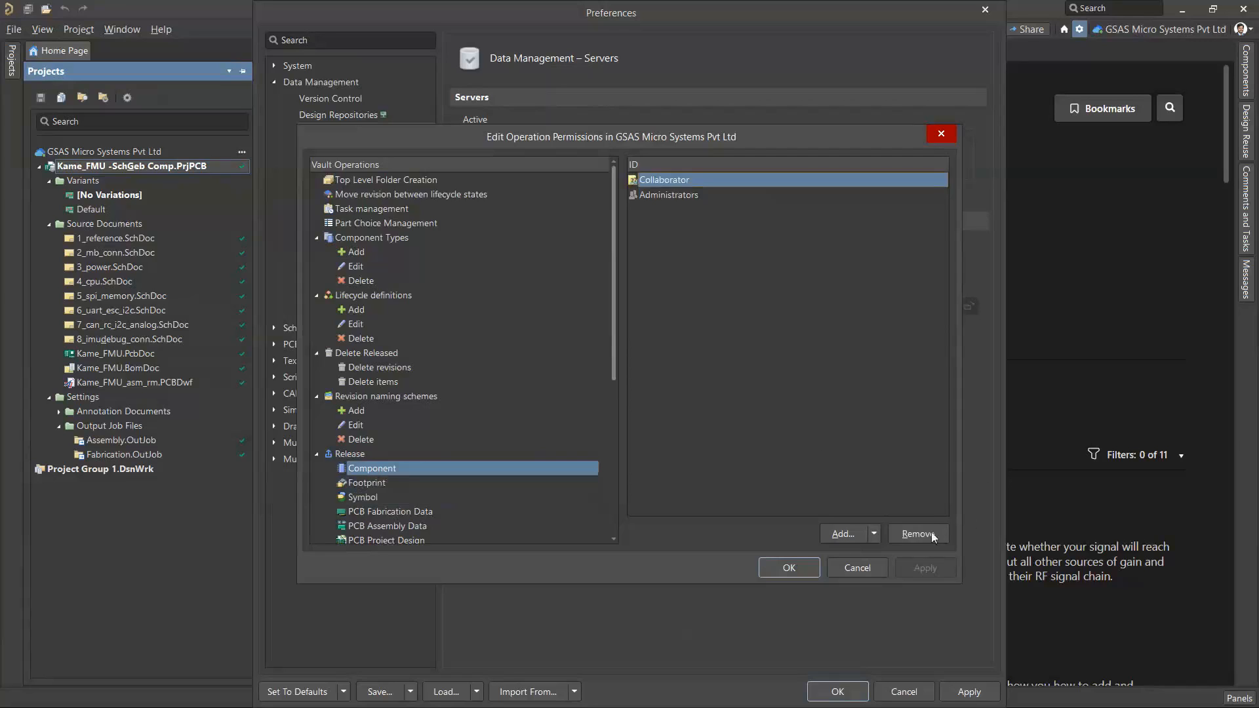
click(876, 535)
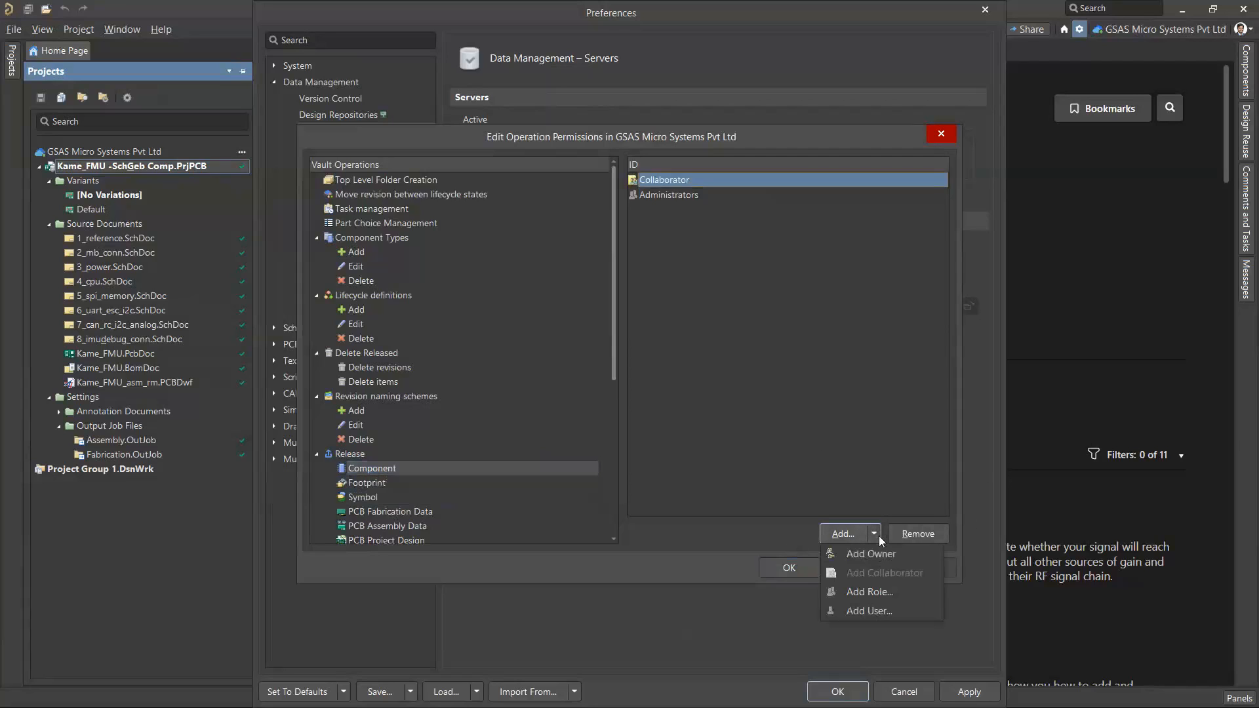
click(867, 592)
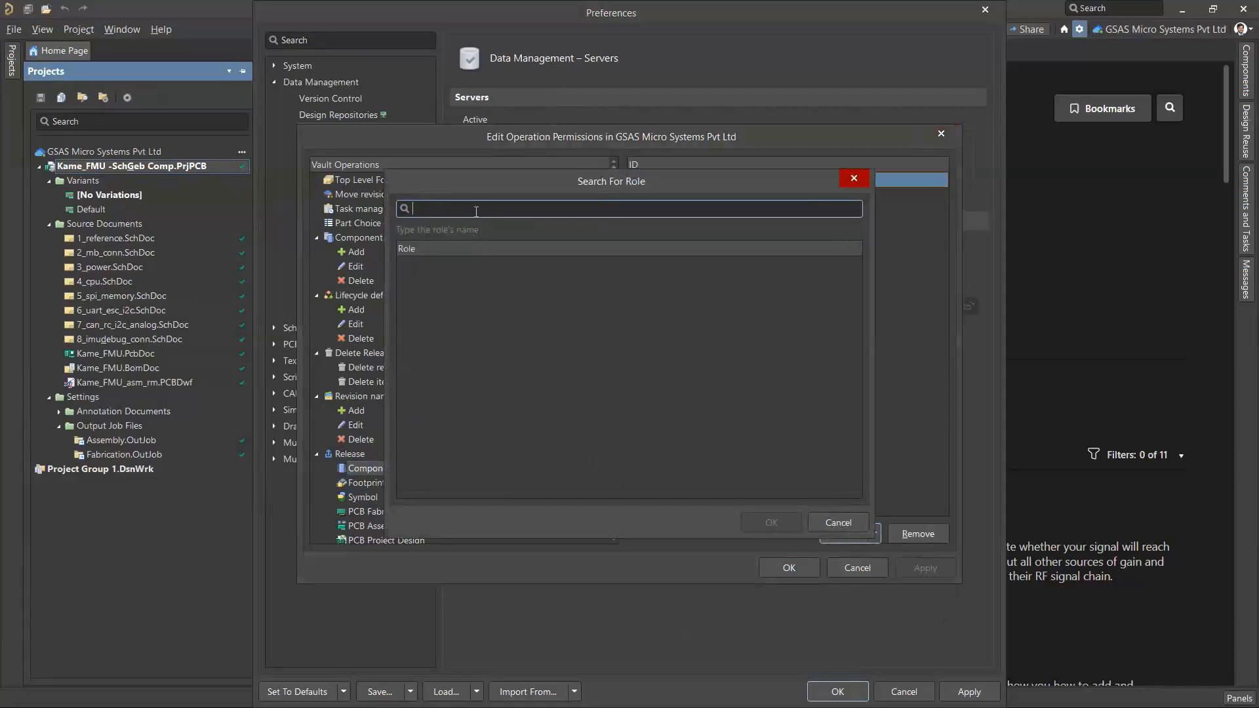
text(Librarian)
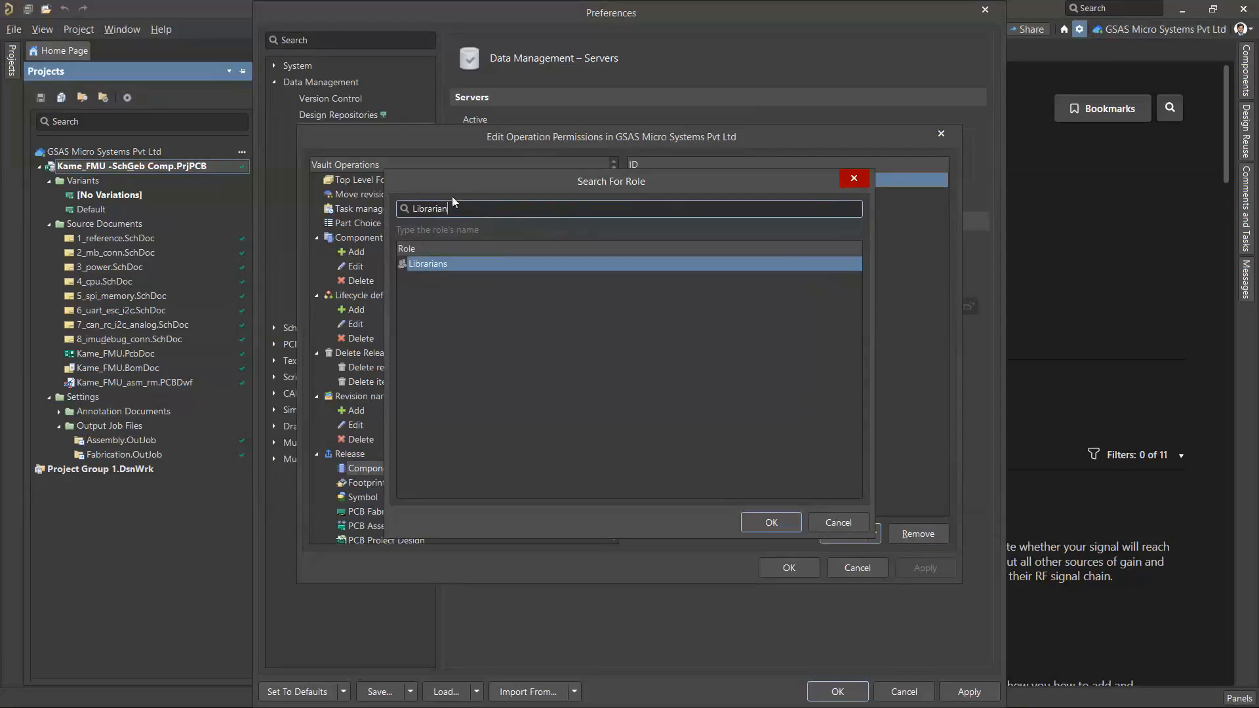
click(771, 523)
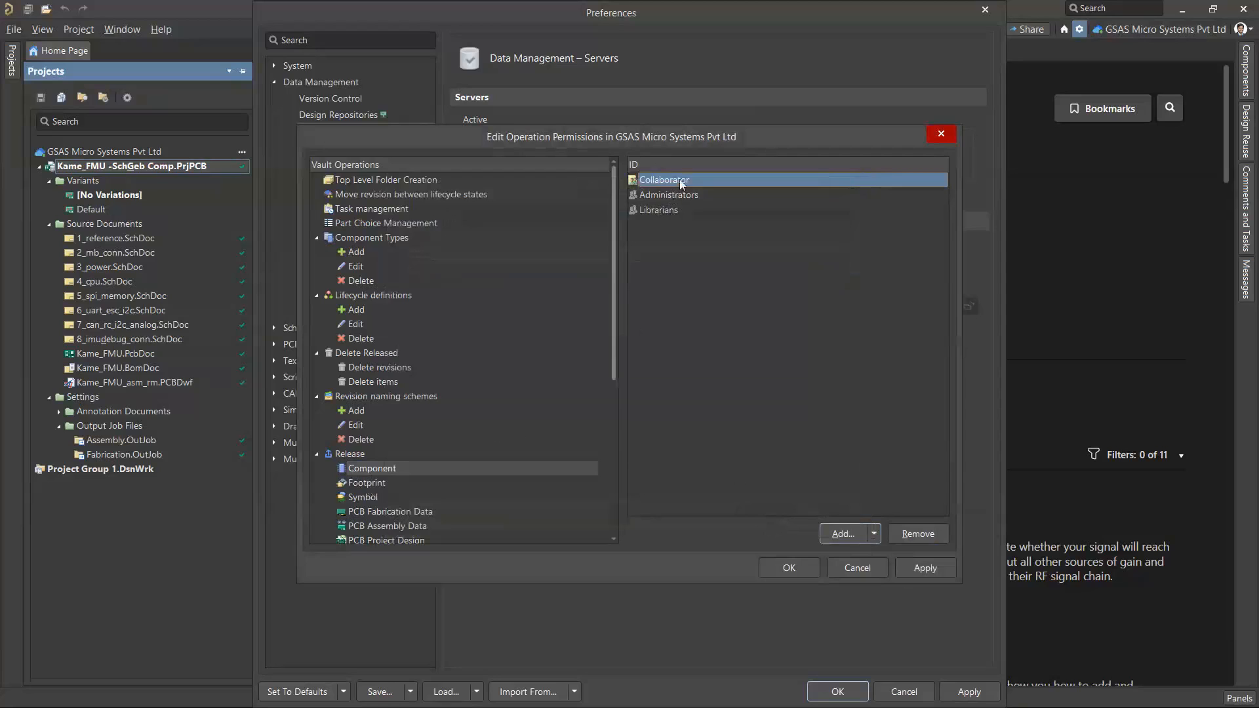
Remove the Collaborator permission from the Component release operation and apply the changes
click(921, 534)
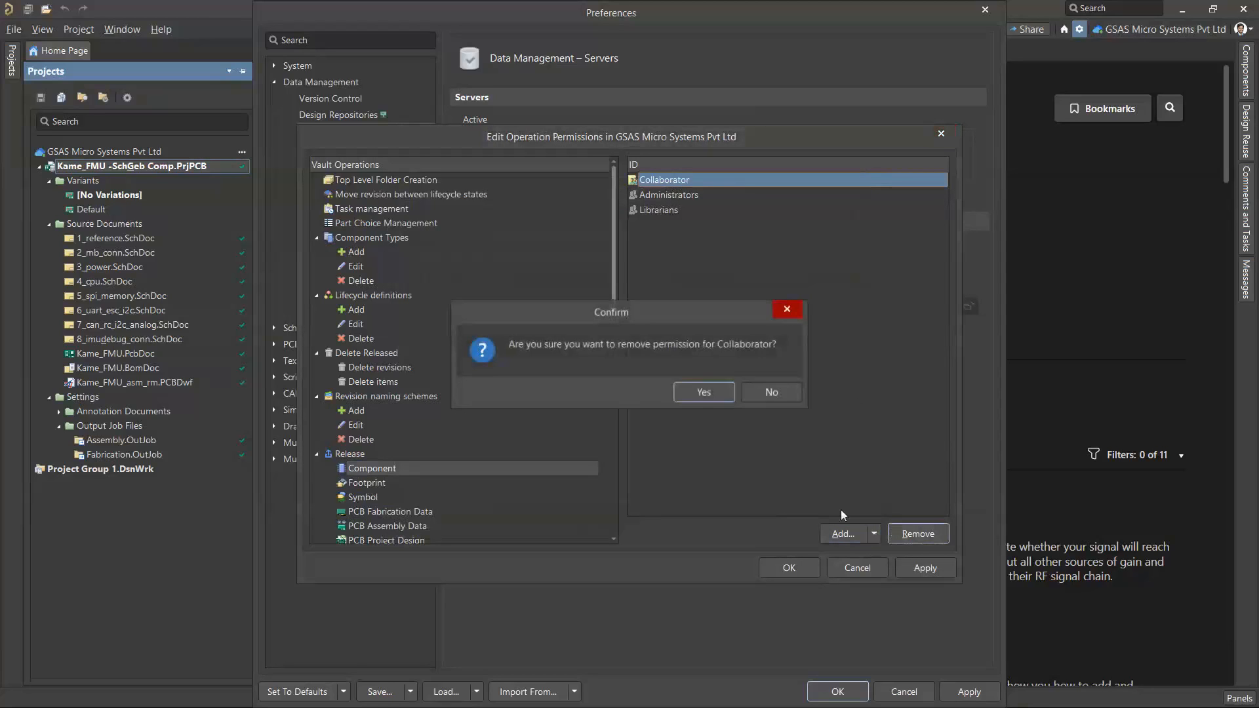
click(696, 393)
click(923, 567)
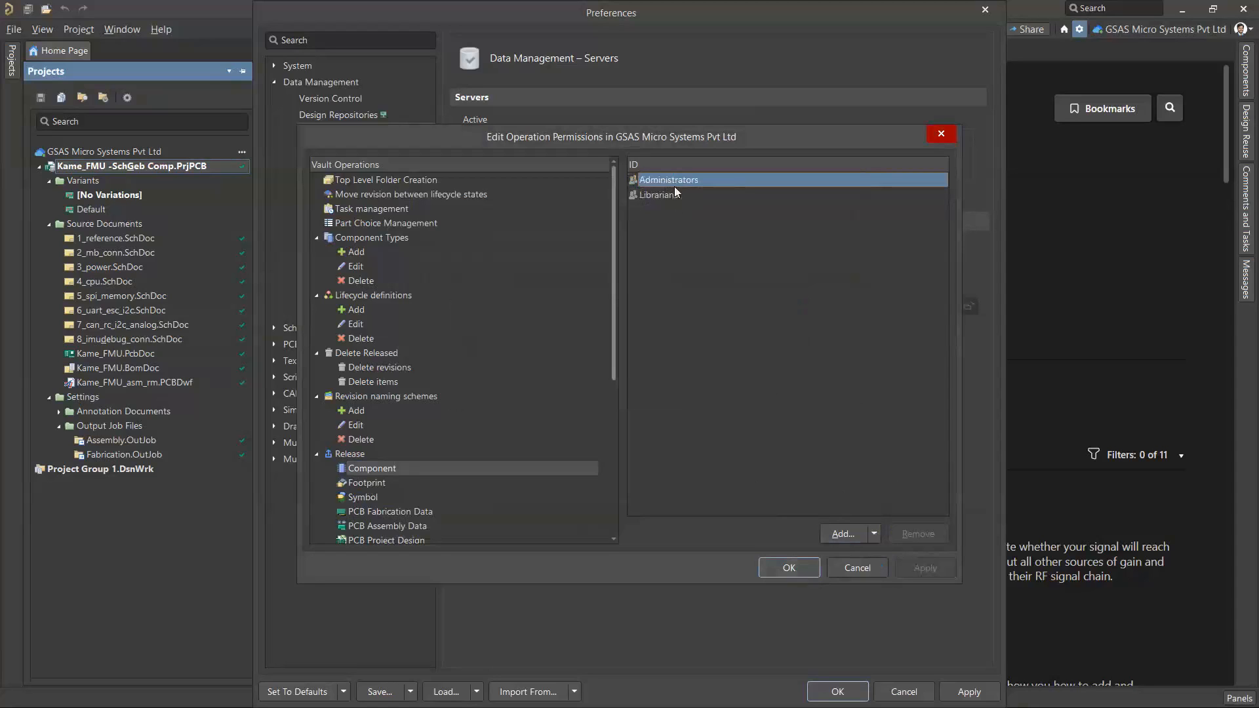
Try to remove Collaborator from the PCB Assembly Data release permissions, and close the permissions and preferences without saving
scroll(407, 436, down, 4)
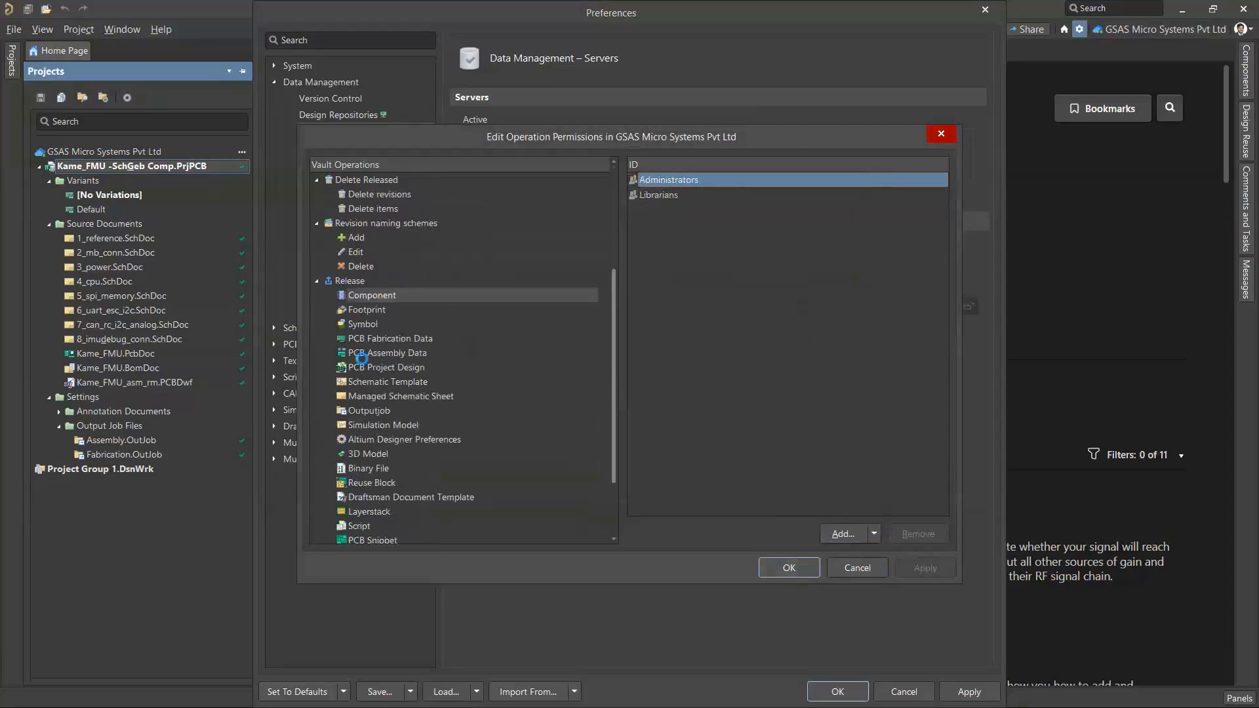
click(374, 353)
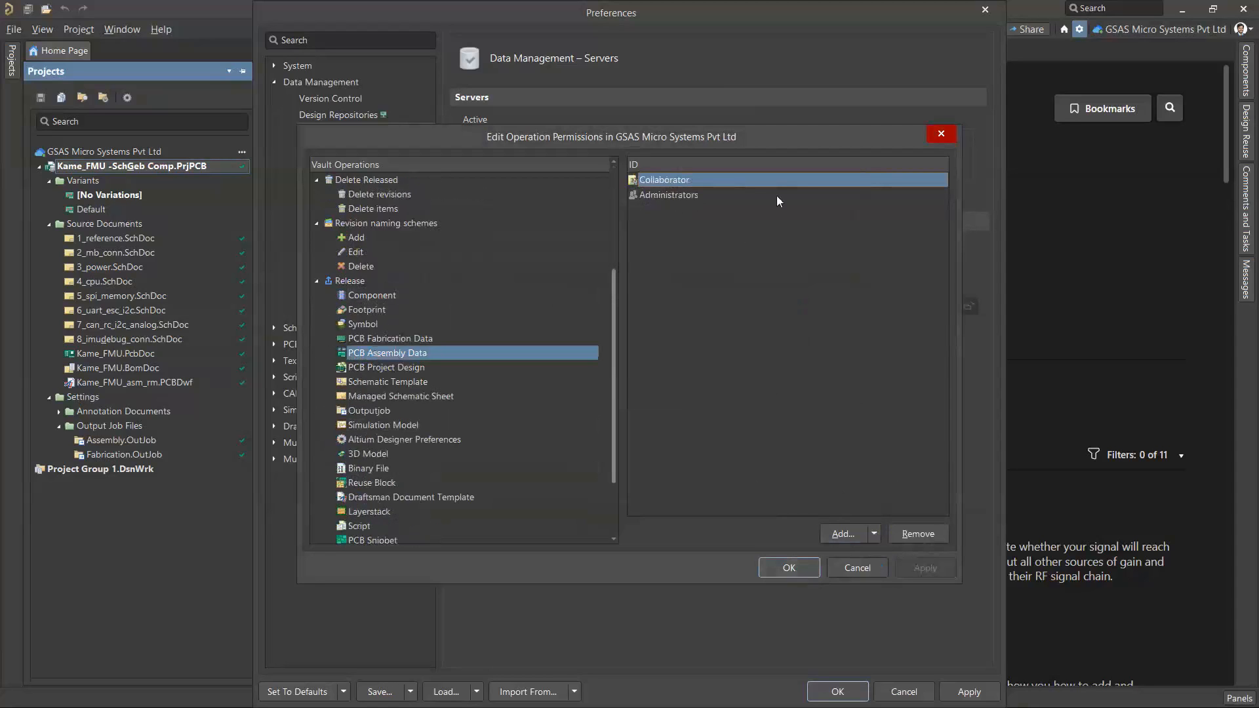
click(931, 538)
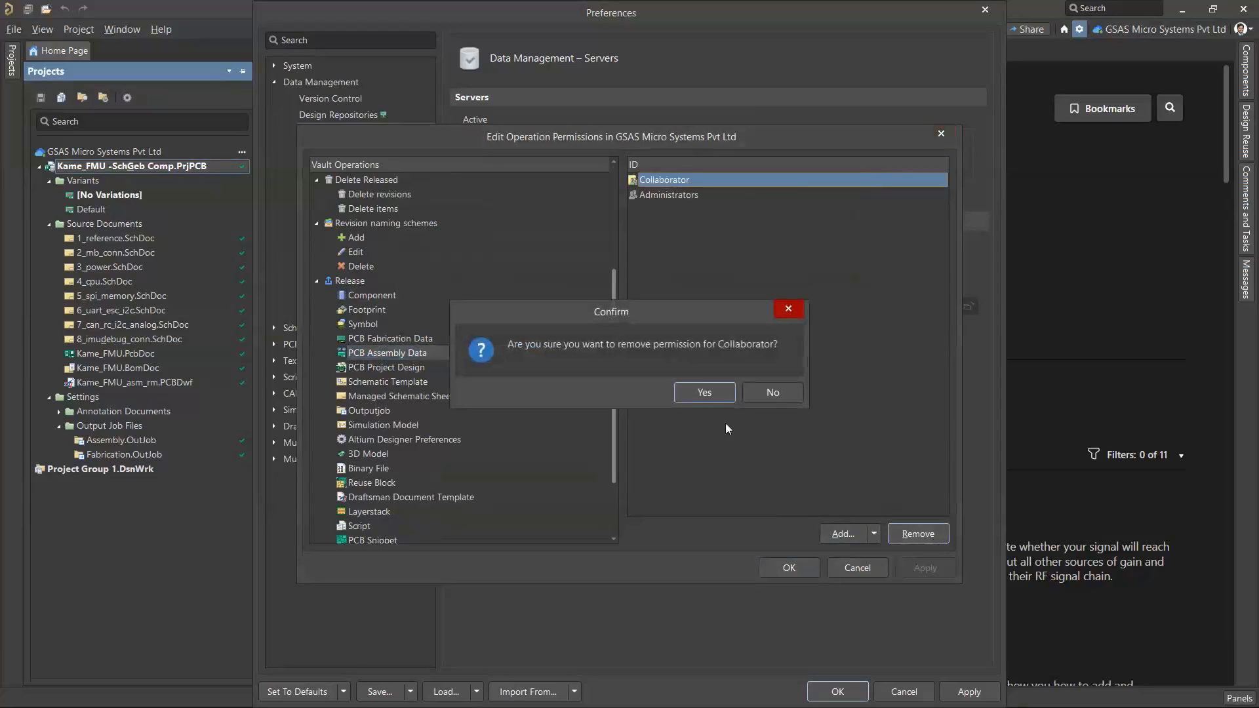
click(713, 392)
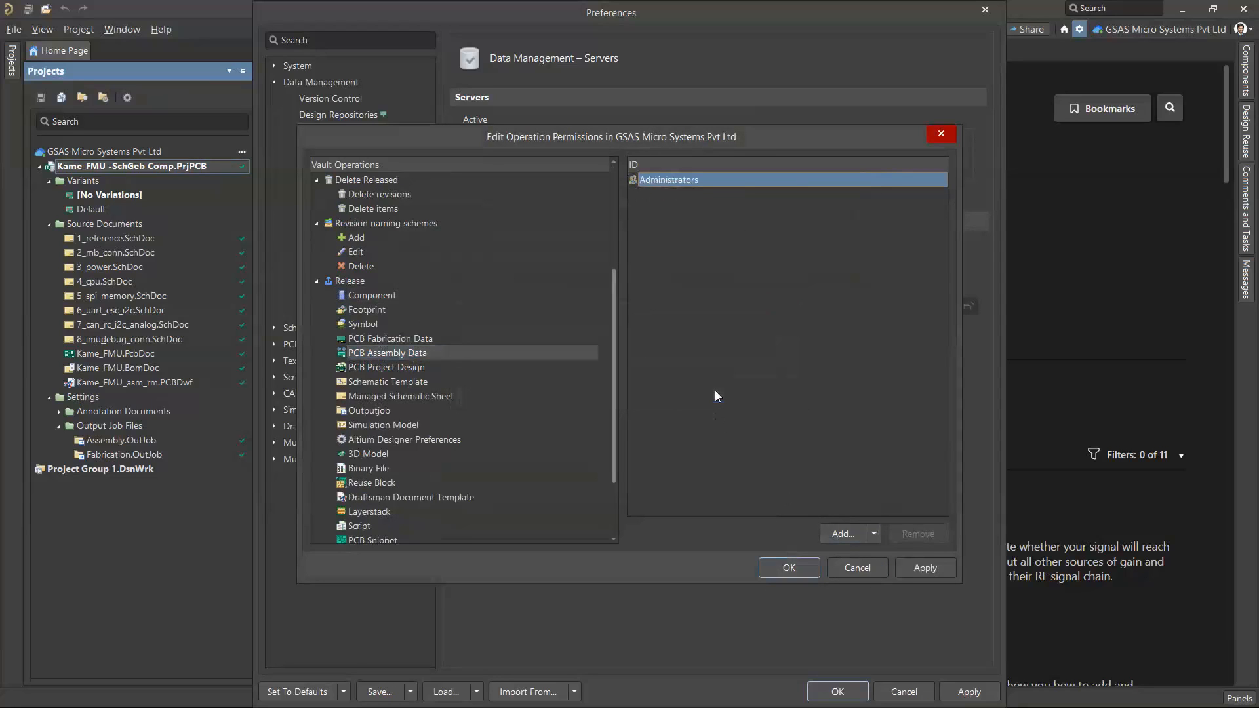
scroll(391, 393, up, 4)
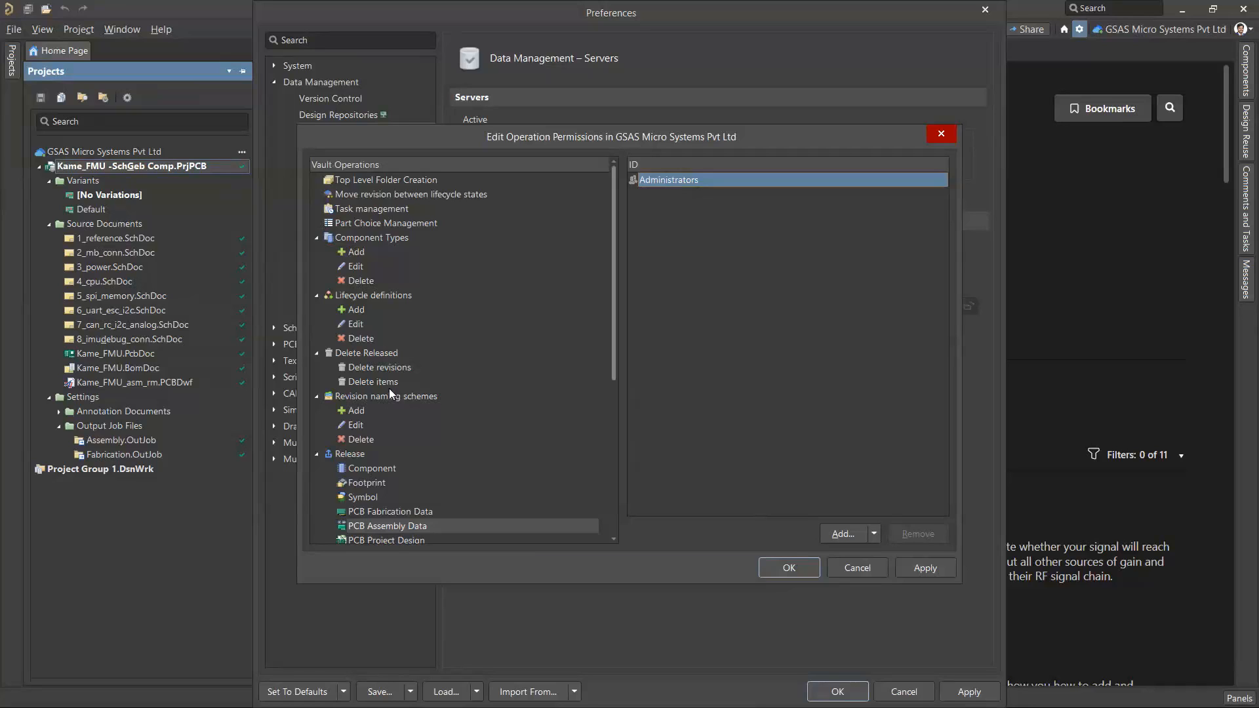
click(864, 568)
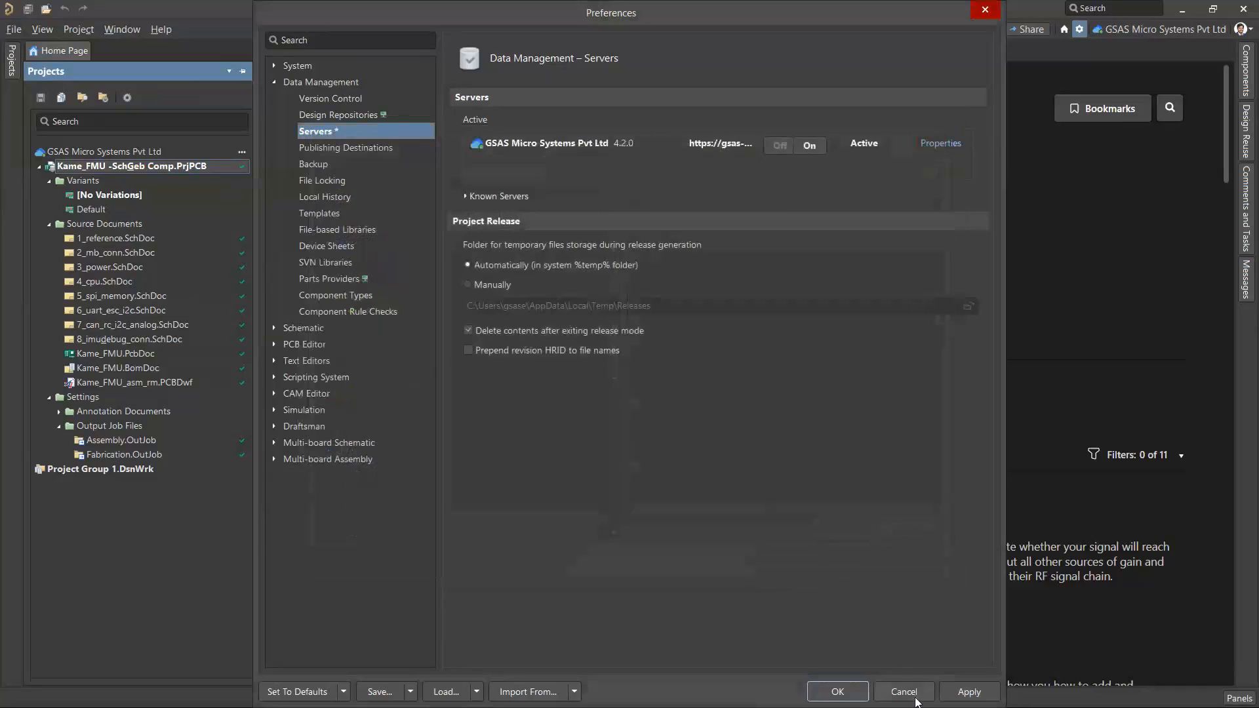
click(913, 695)
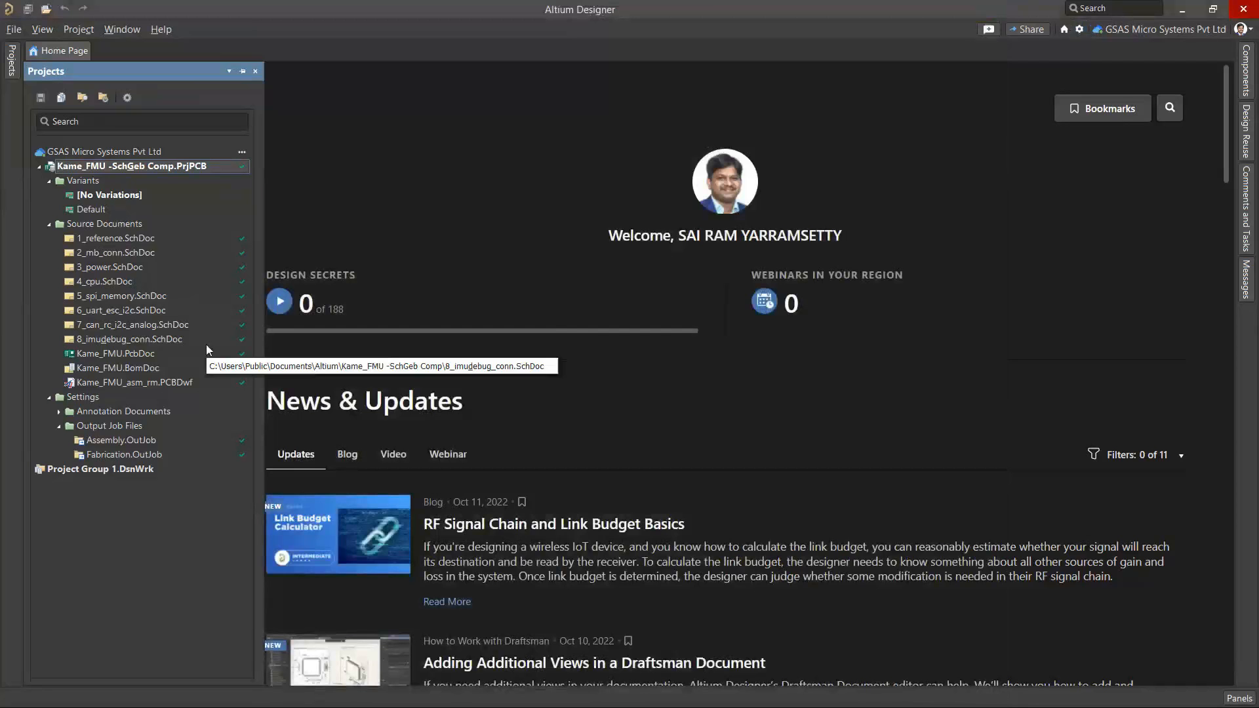
Open the 3_power.SchDoc schematic of the Kame_FMU project and delete the 22 µF capacitor C3 below the VCC5 port
double_click(123, 268)
right_drag(573, 505, 987, 330)
ctrl+scroll(589, 352, down, 4)
right_drag(589, 352, 571, 505)
ctrl+scroll(494, 336, up, 6)
ctrl+scroll(494, 337, down, 4)
right_drag(493, 337, 535, 228)
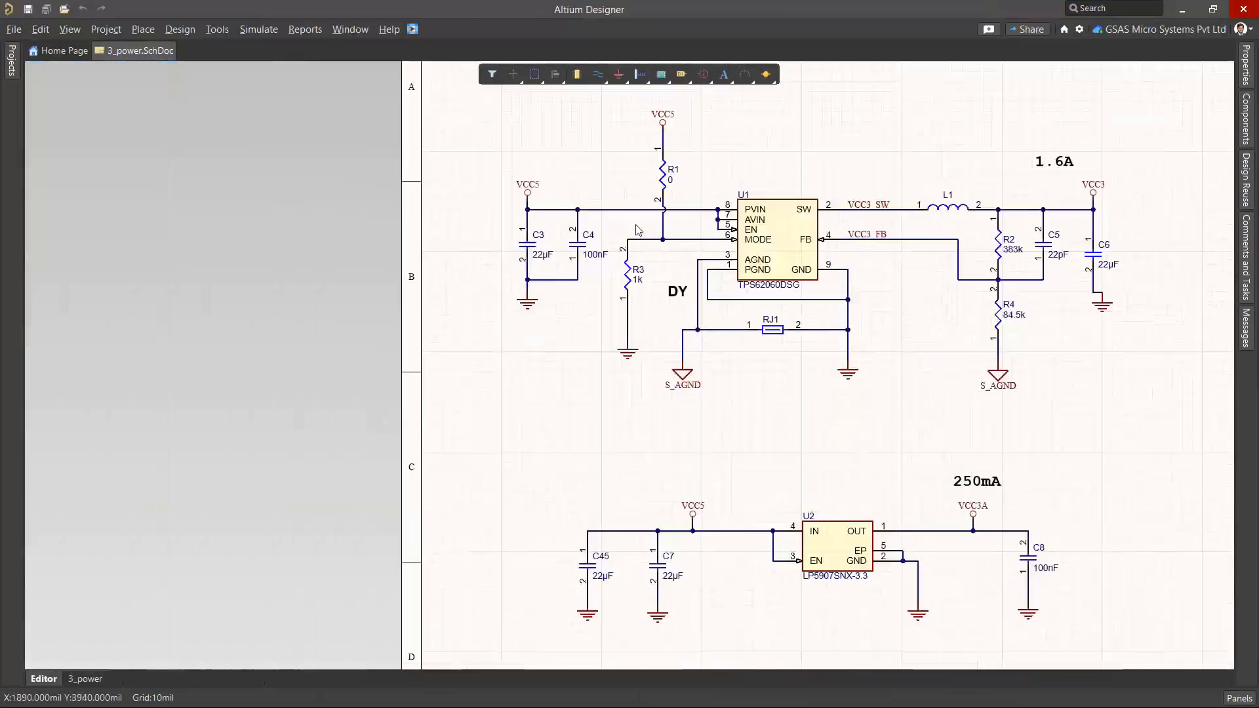
ctrl+scroll(663, 371, up, 4)
right_drag(613, 523, 548, 517)
ctrl+scroll(606, 346, down, 4)
ctrl+scroll(485, 294, up, 7)
right_drag(486, 295, 435, 470)
click(473, 313)
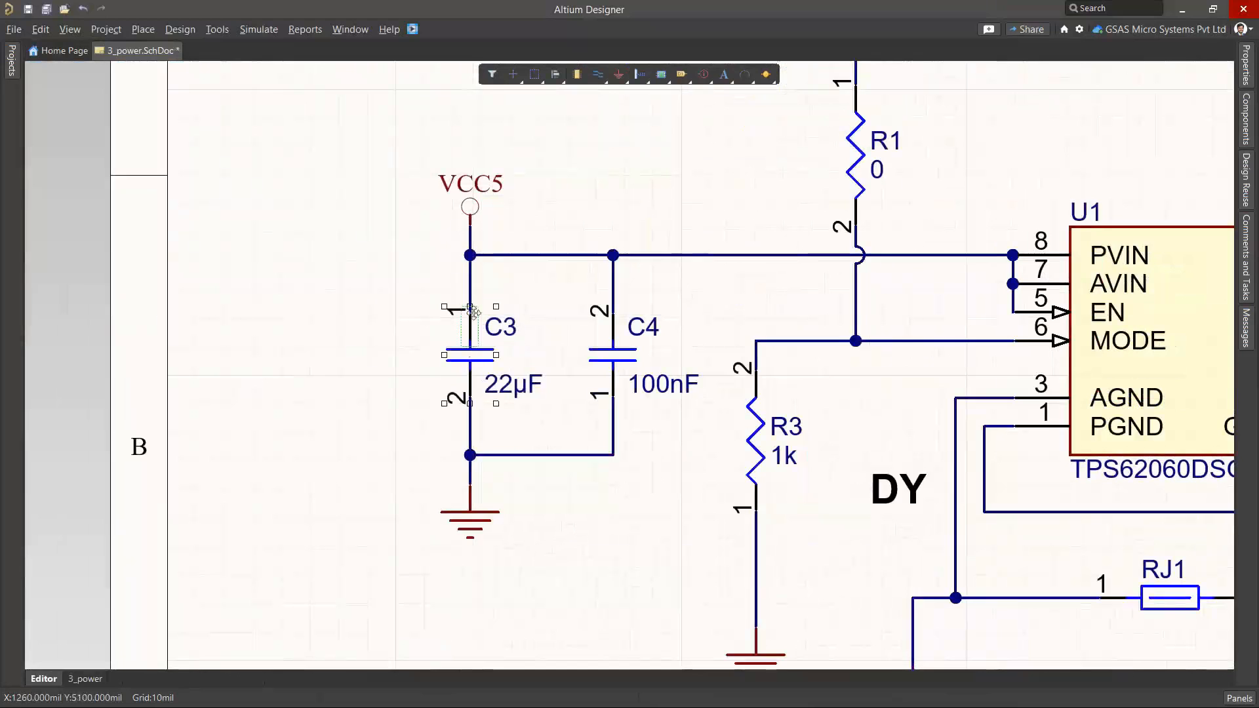
key(Delete)
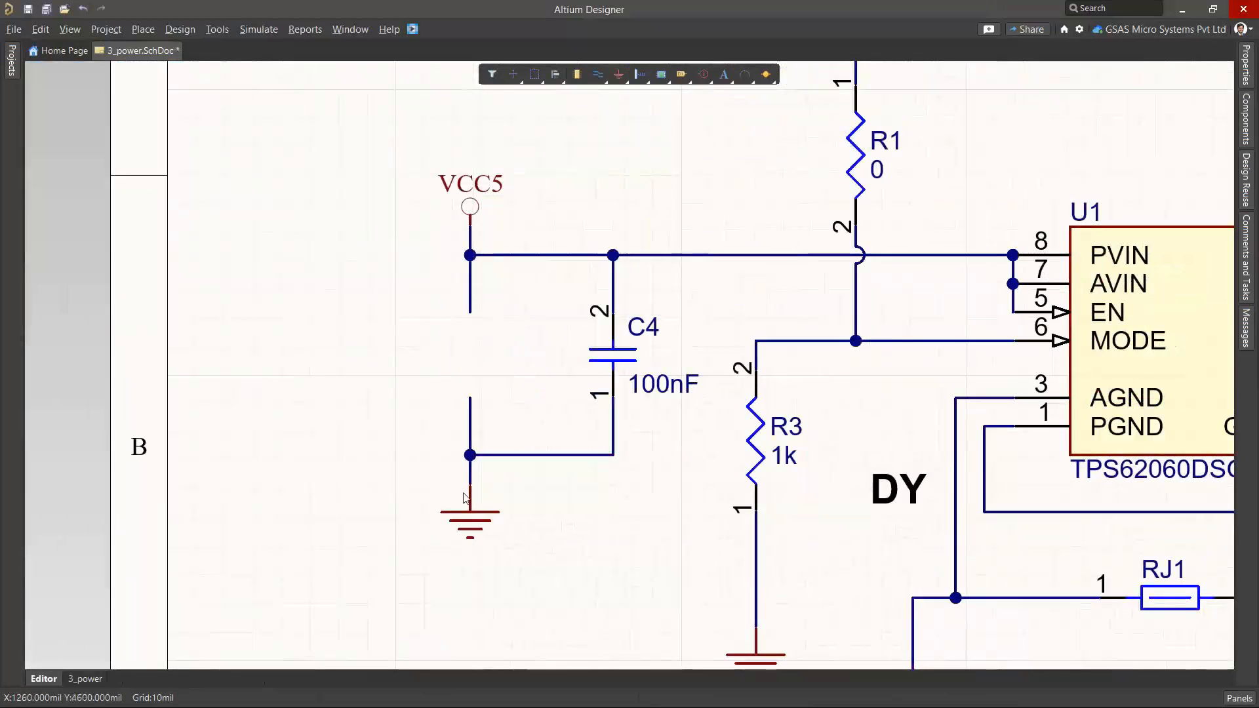
Move the ground symbol from the removed capacitor's branch to below C4 and delete the leftover connecting wire
drag(464, 498, 607, 496)
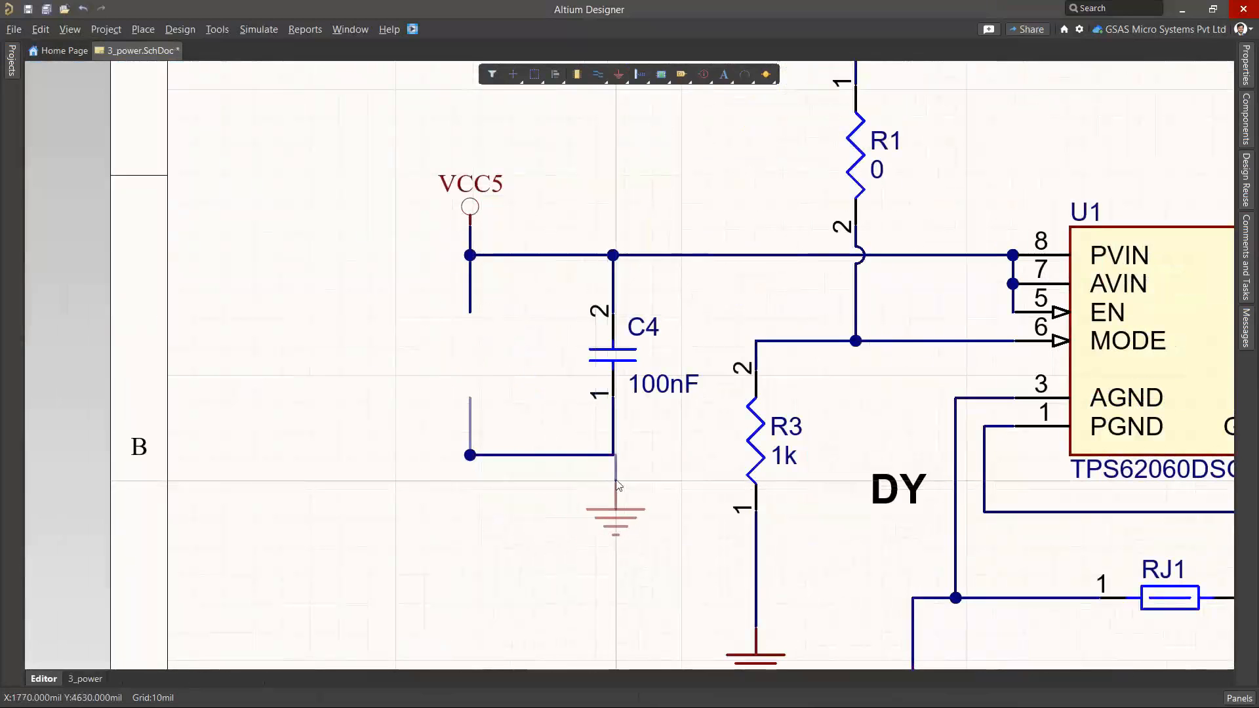
click(476, 454)
key(Delete)
Wire the ground symbol to the open wire end below pin 1 of C4
ctrl+scroll(586, 352, up, 2)
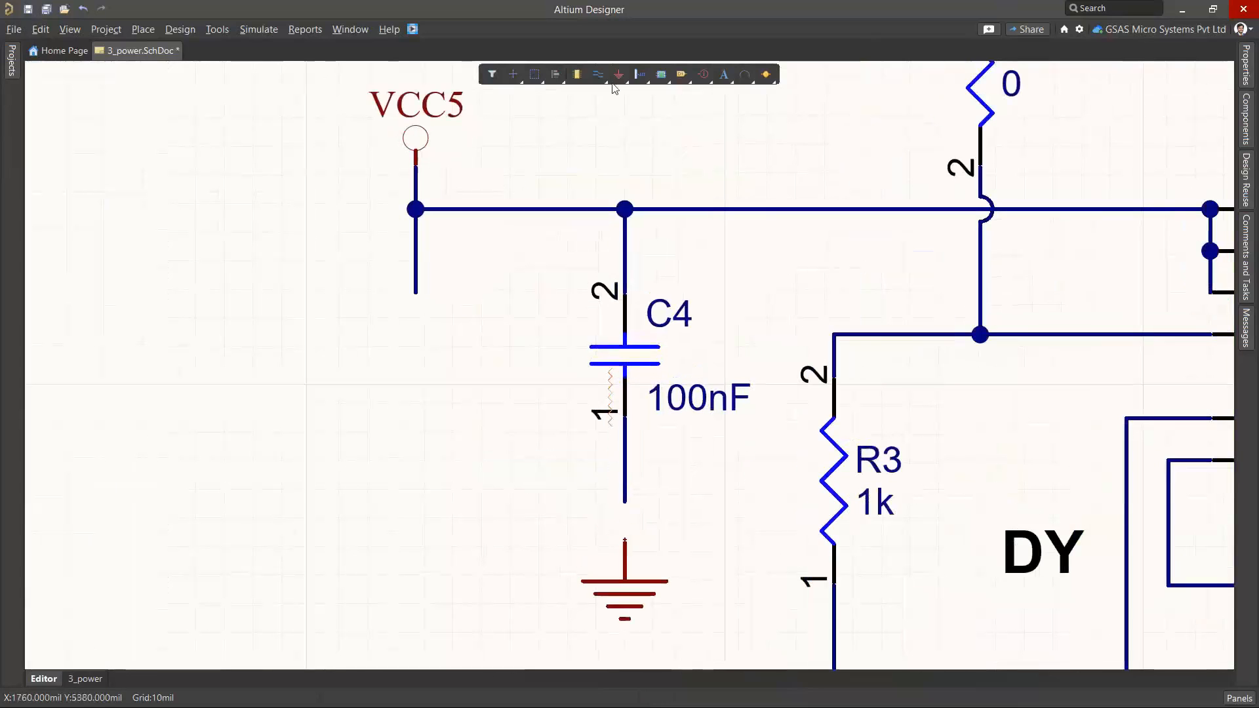
click(597, 74)
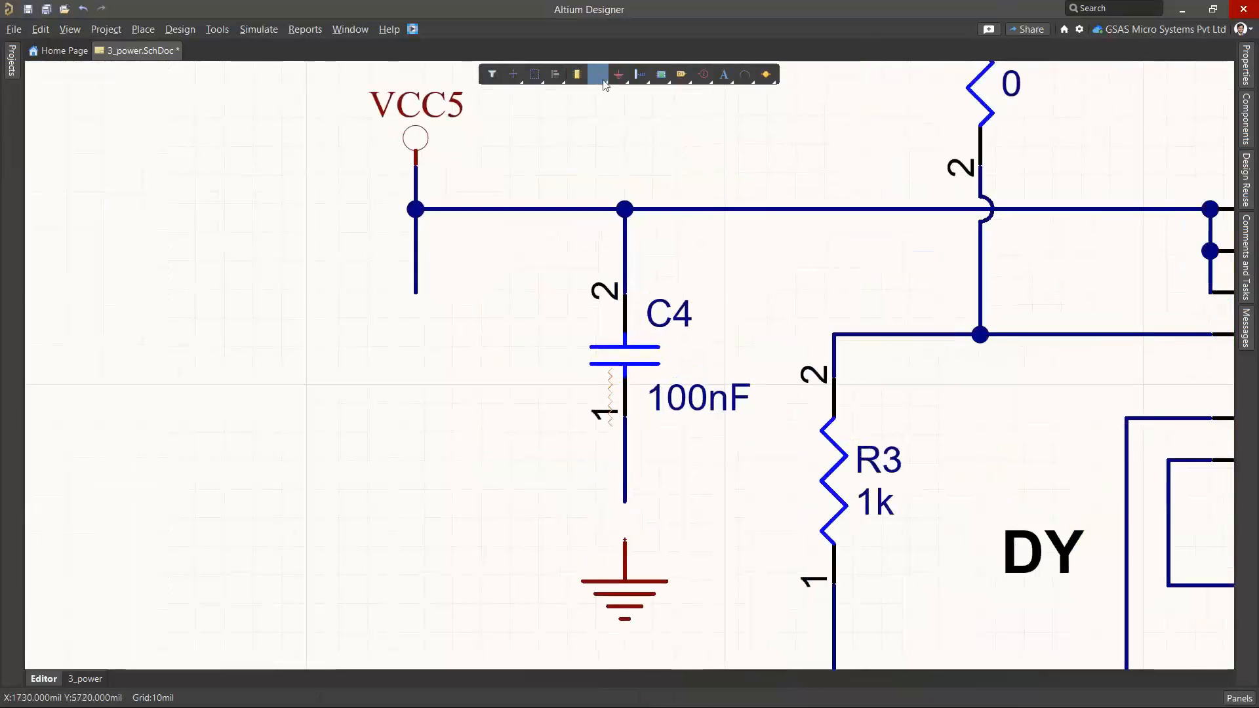
click(625, 540)
click(625, 503)
right_click(541, 408)
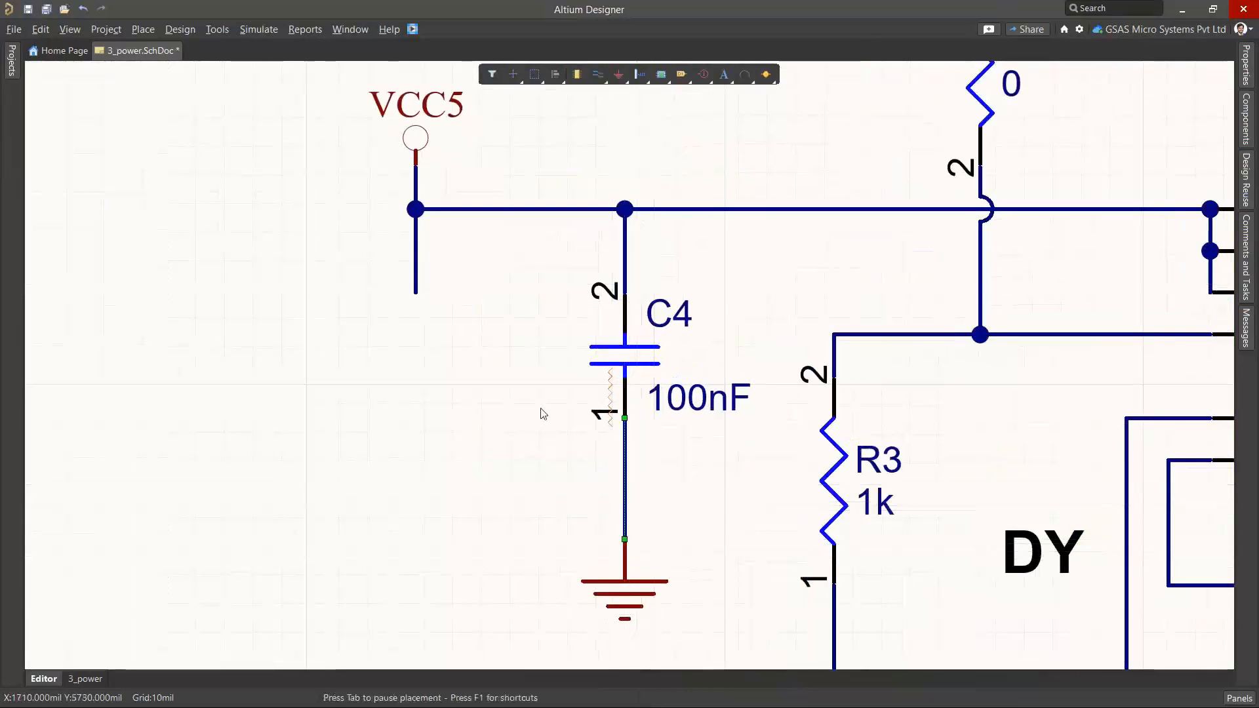
Delete the dangling wire stub below VCC5 and move the VCC5 port directly above C4
click(416, 265)
key(Delete)
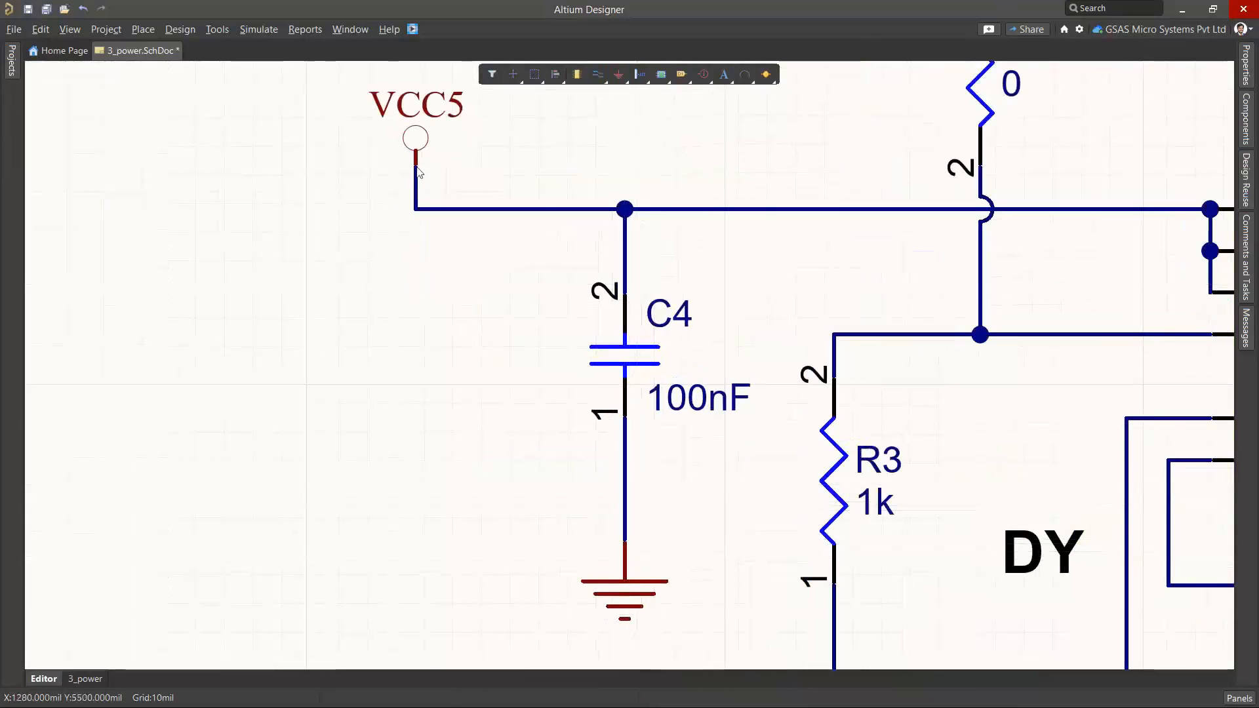
drag(417, 169, 630, 179)
Set the Value parameter of resistor R1 to 10K in its component properties
ctrl+scroll(634, 191, down, 5)
right_drag(818, 155, 548, 368)
ctrl+scroll(546, 354, down, 4)
ctrl+scroll(550, 334, up, 7)
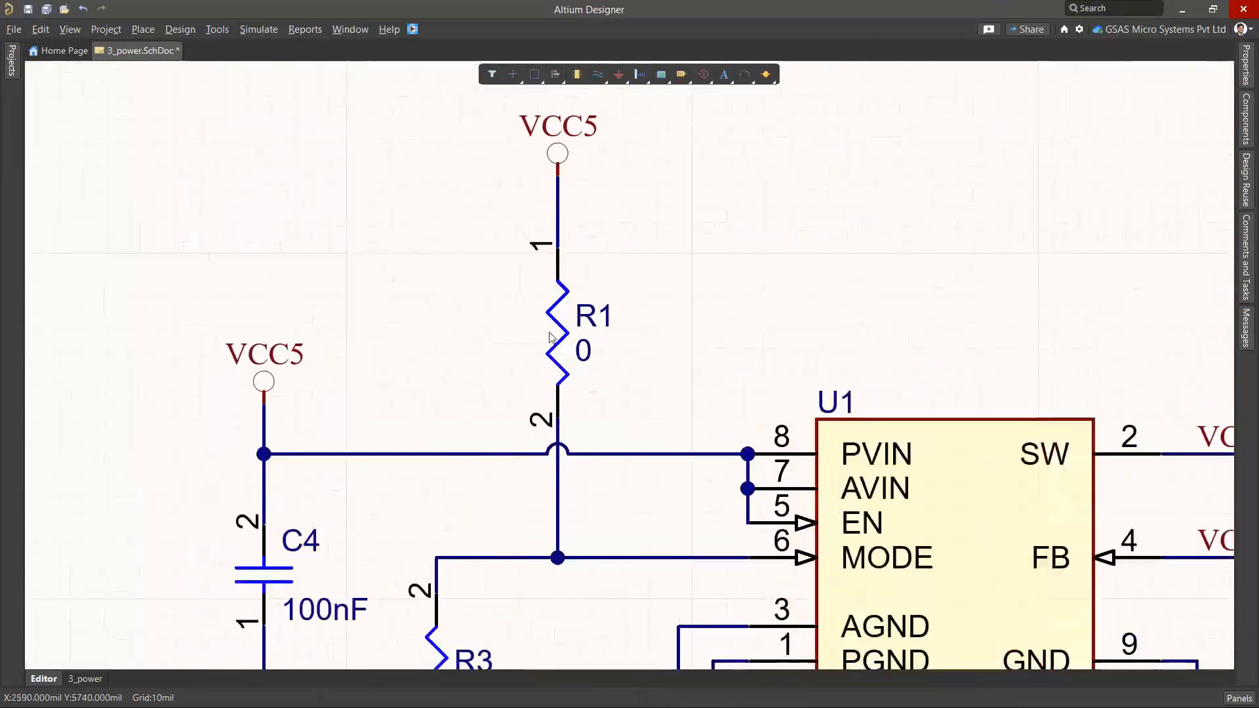
click(551, 336)
key(F11)
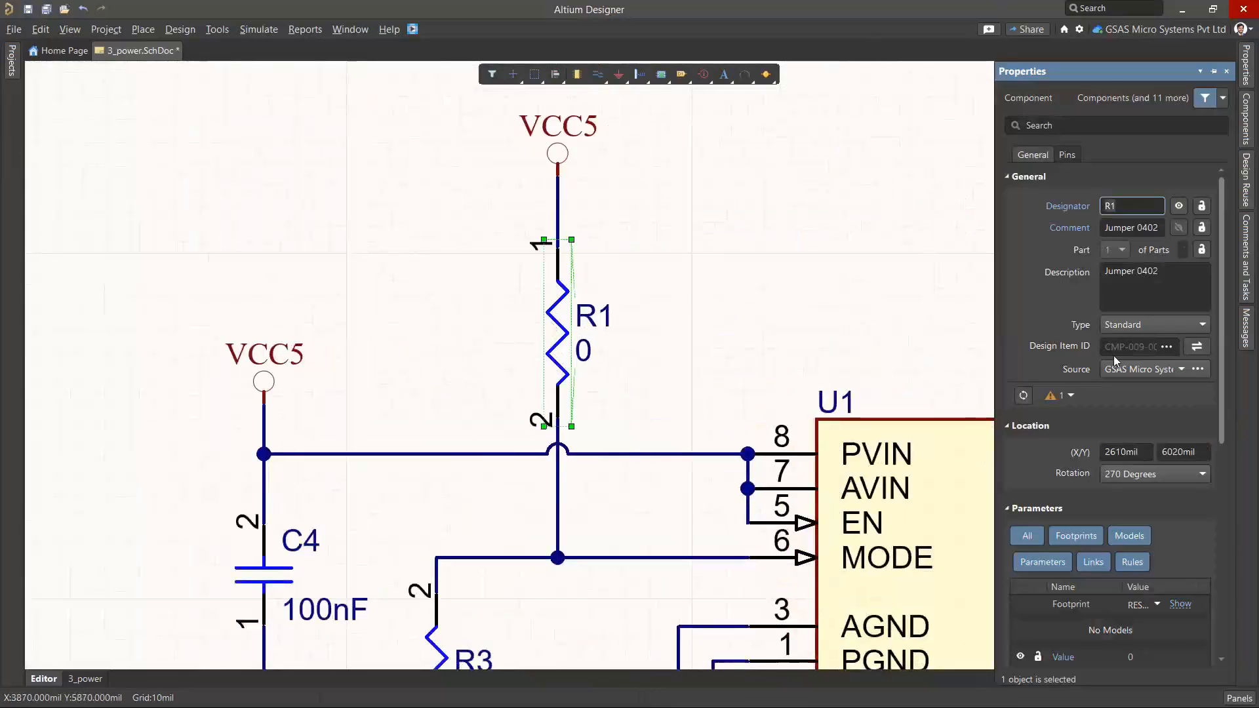
scroll(1131, 422, down, 1)
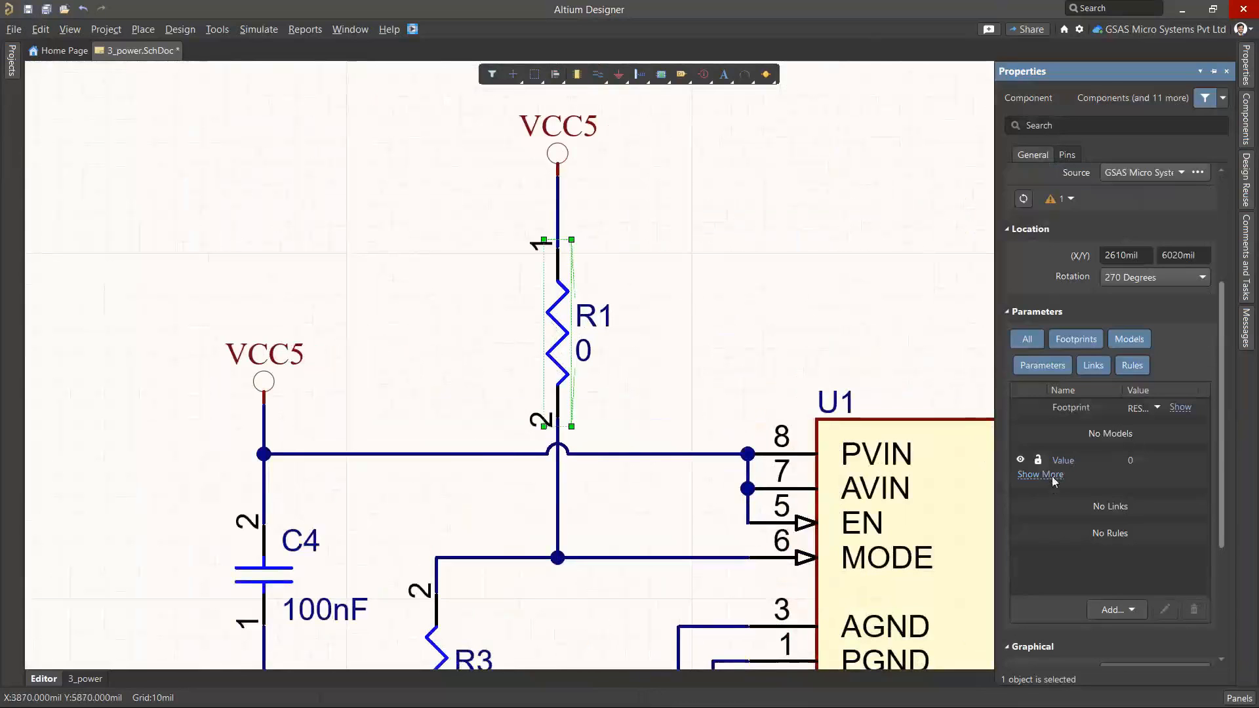
click(1042, 474)
text(10K)
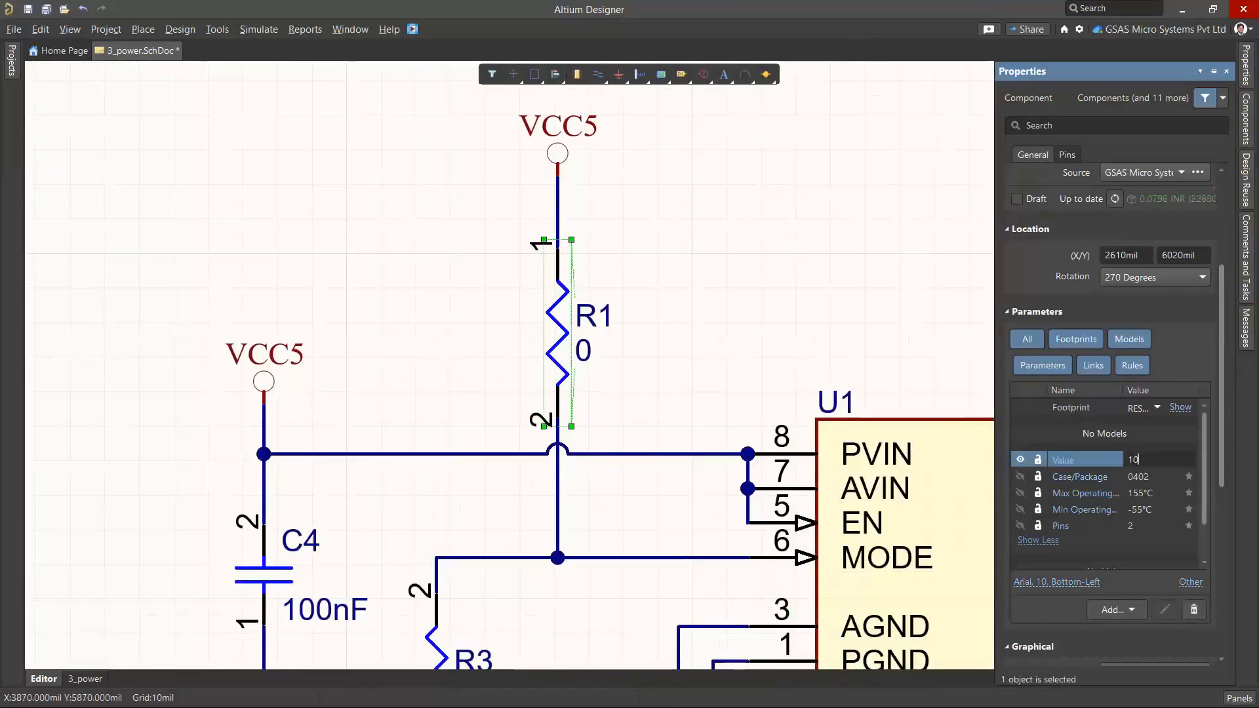
key(Return)
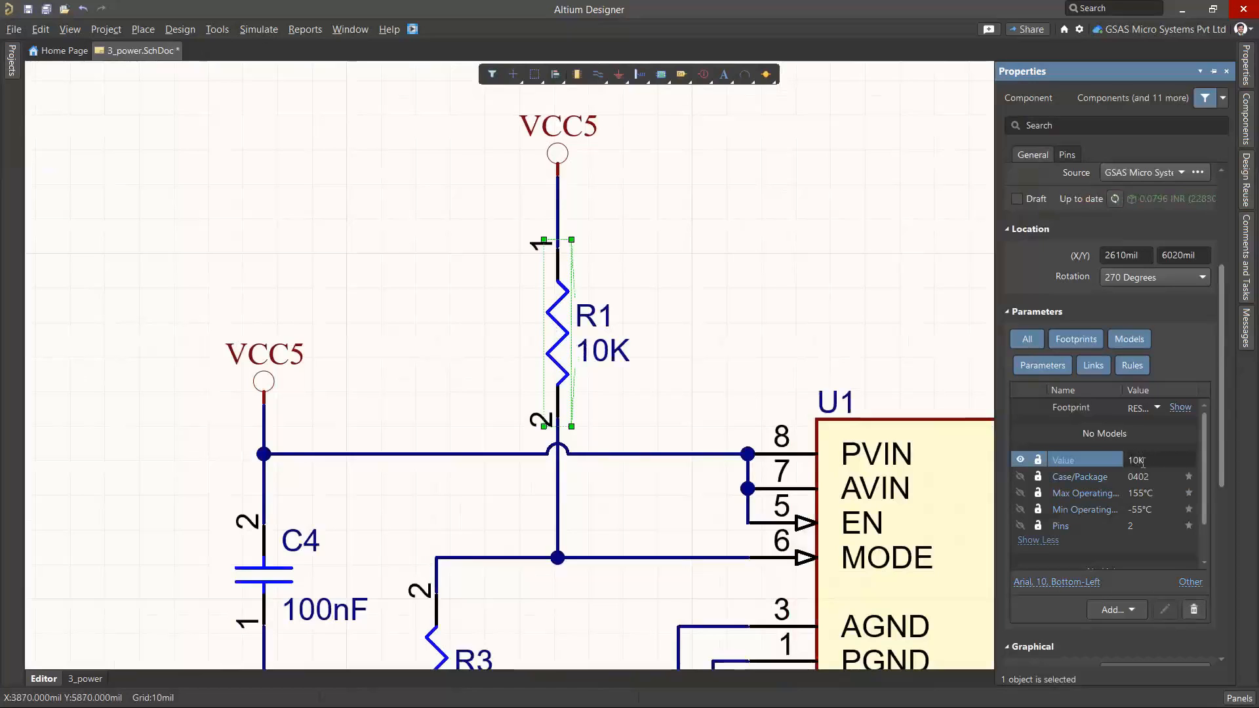
click(775, 374)
Save 3_power.SchDoc locally and show the version control actions available for it in the project tree
click(12, 60)
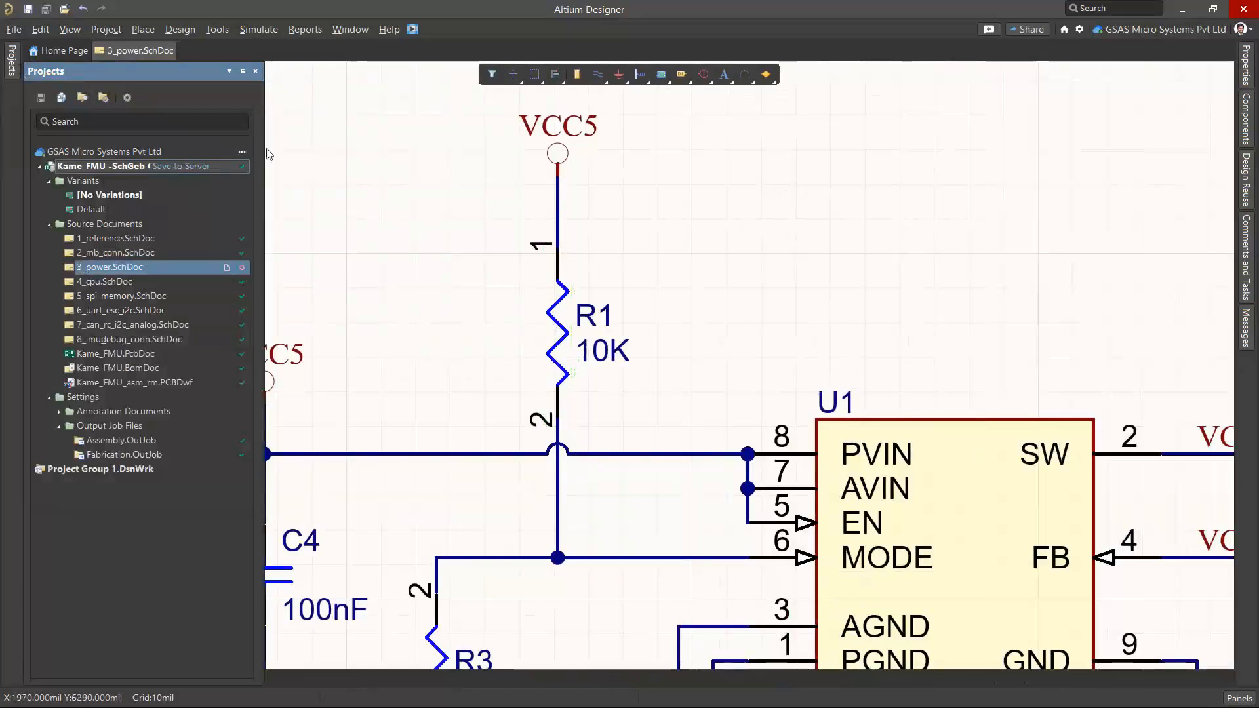
key(ctrl+s)
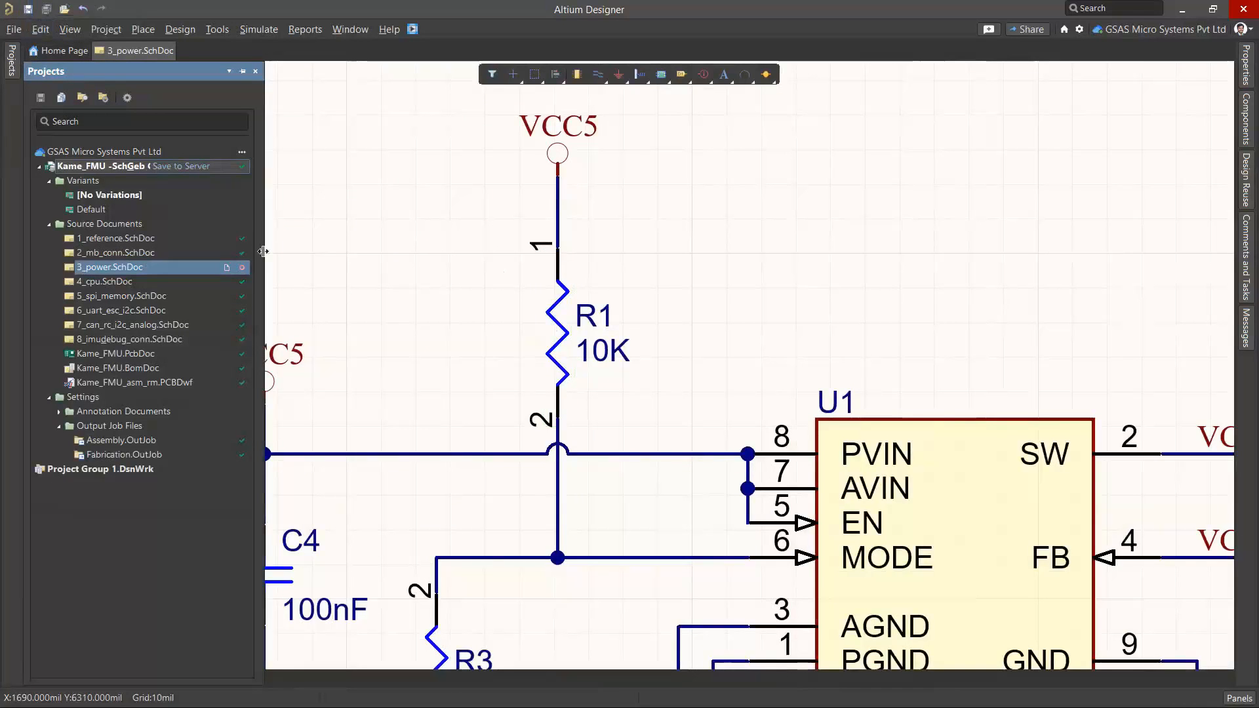
right_drag(360, 292, 421, 272)
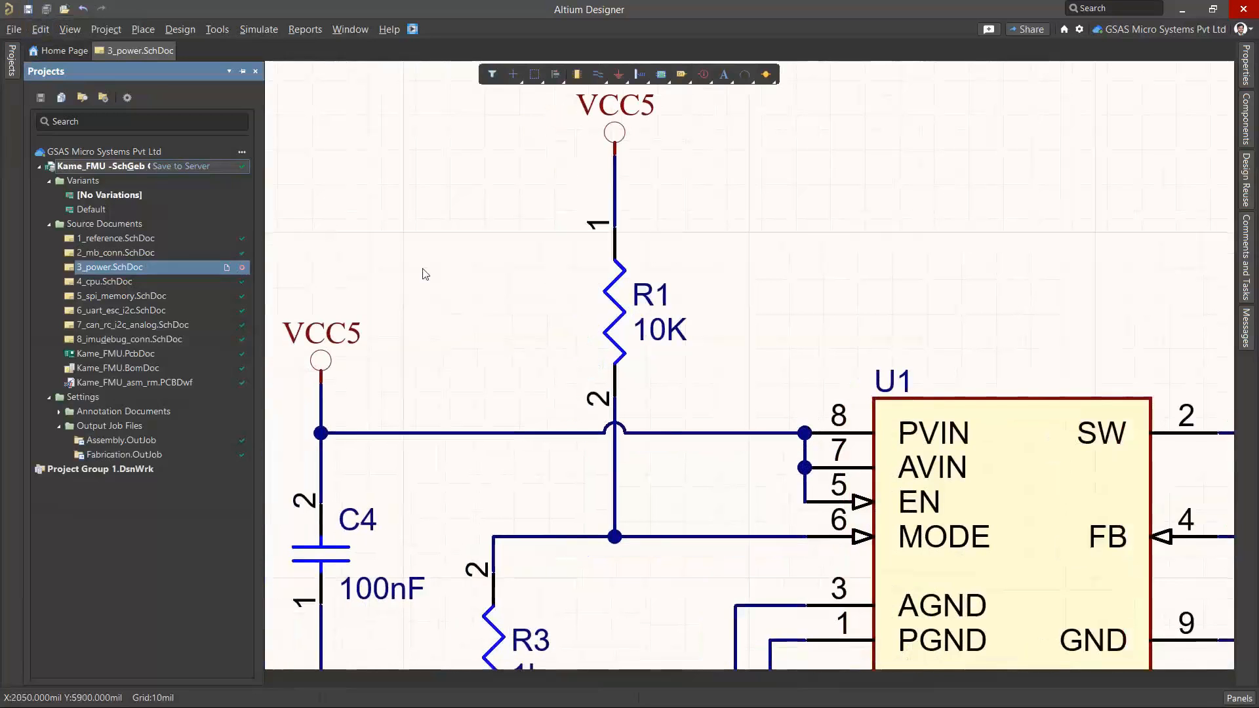
mouse_move(12, 60)
mouse_move(243, 274)
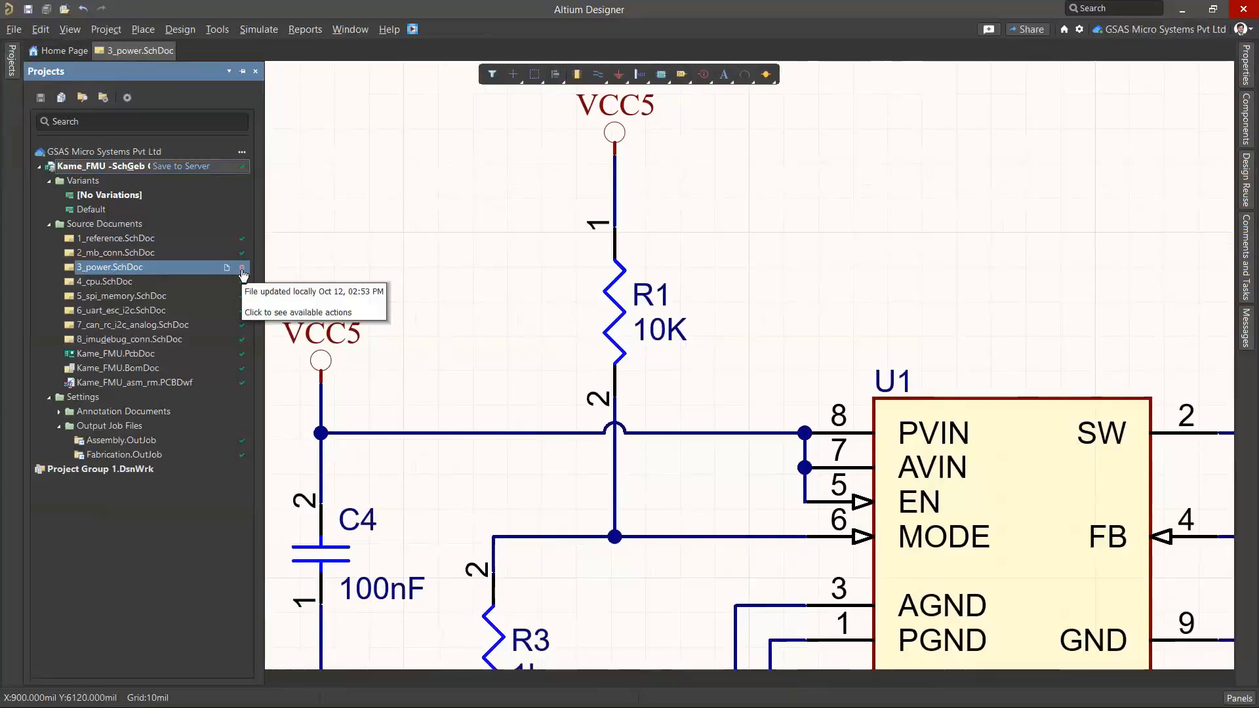
click(242, 270)
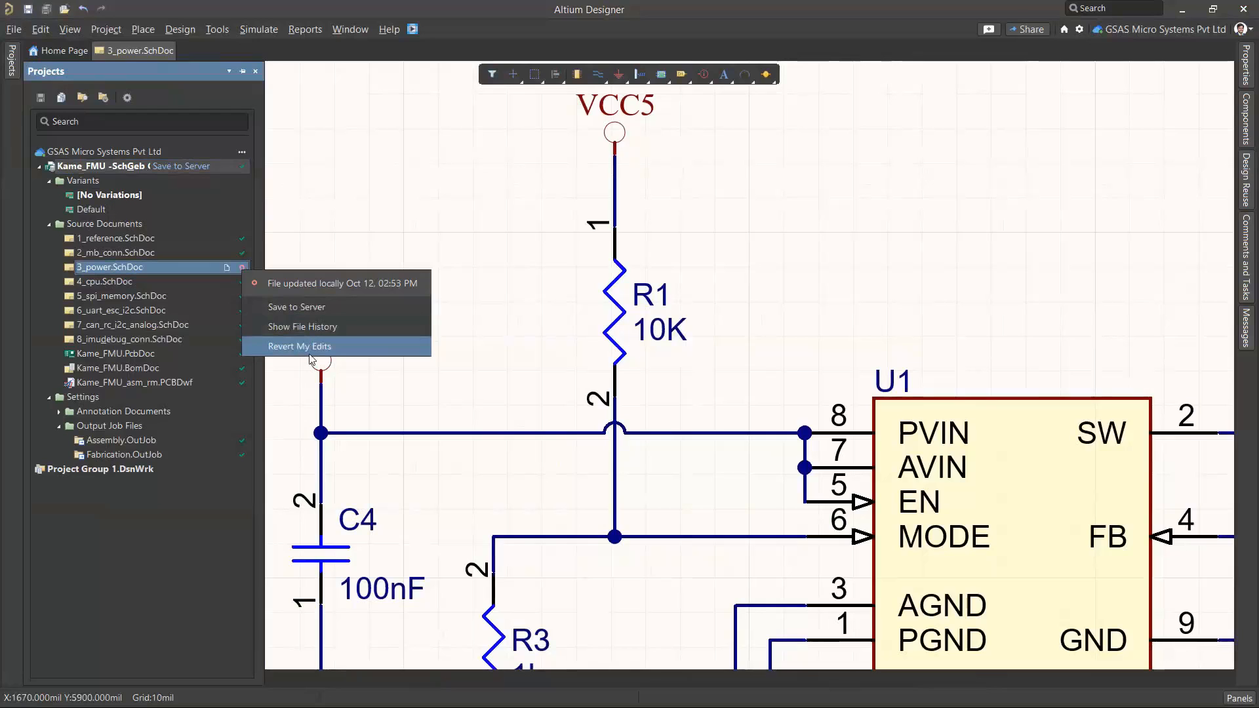
Start saving the Kame_FMU project to the server with the comment "C3 removed, R1 value updated to 10K"
click(181, 167)
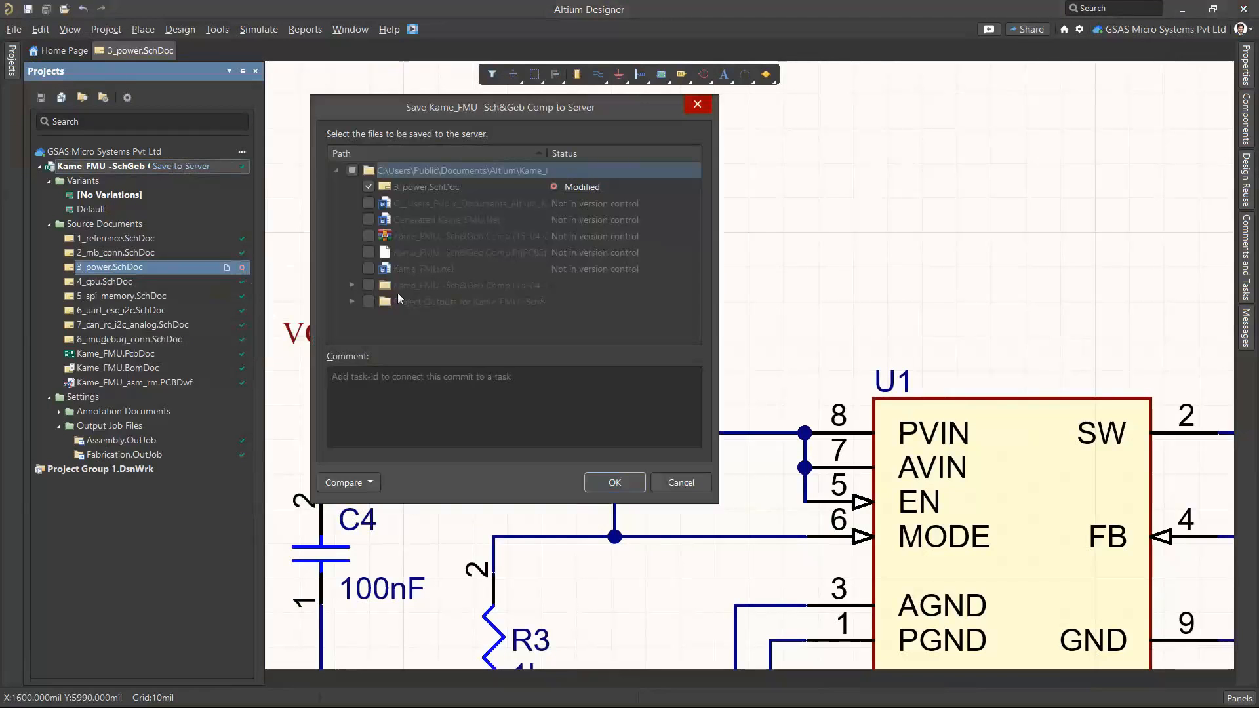
drag(450, 106, 859, 121)
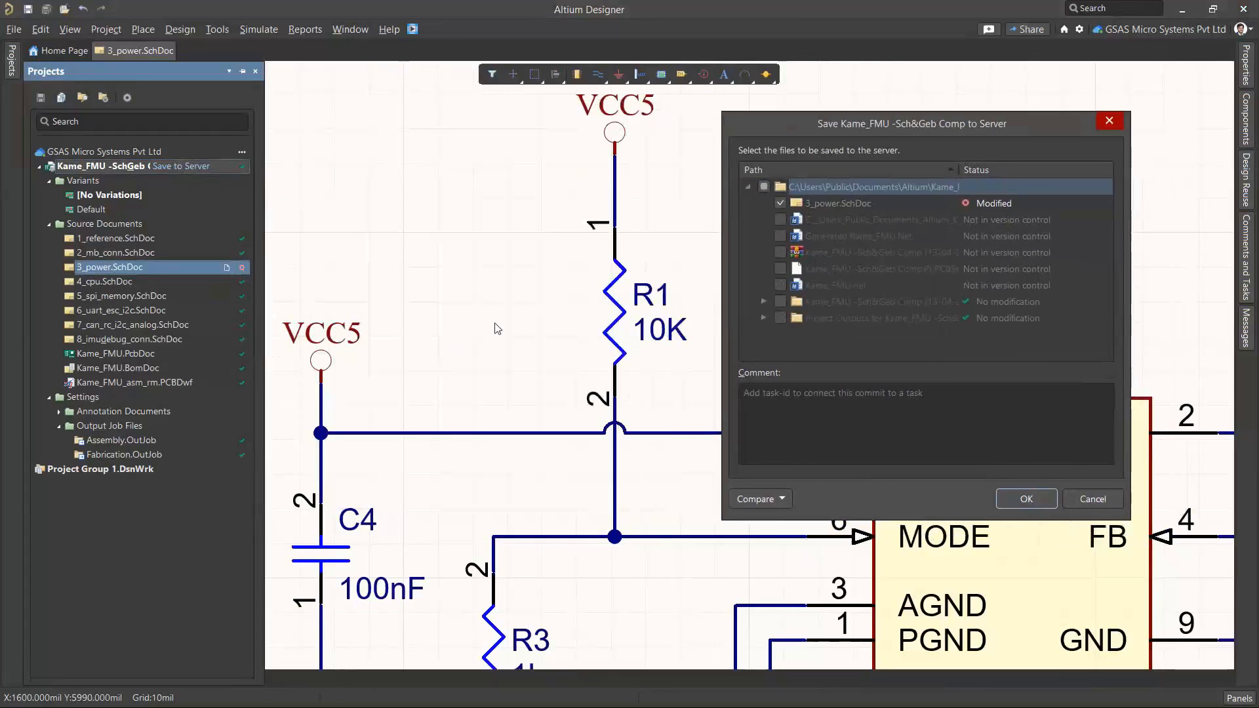
click(835, 430)
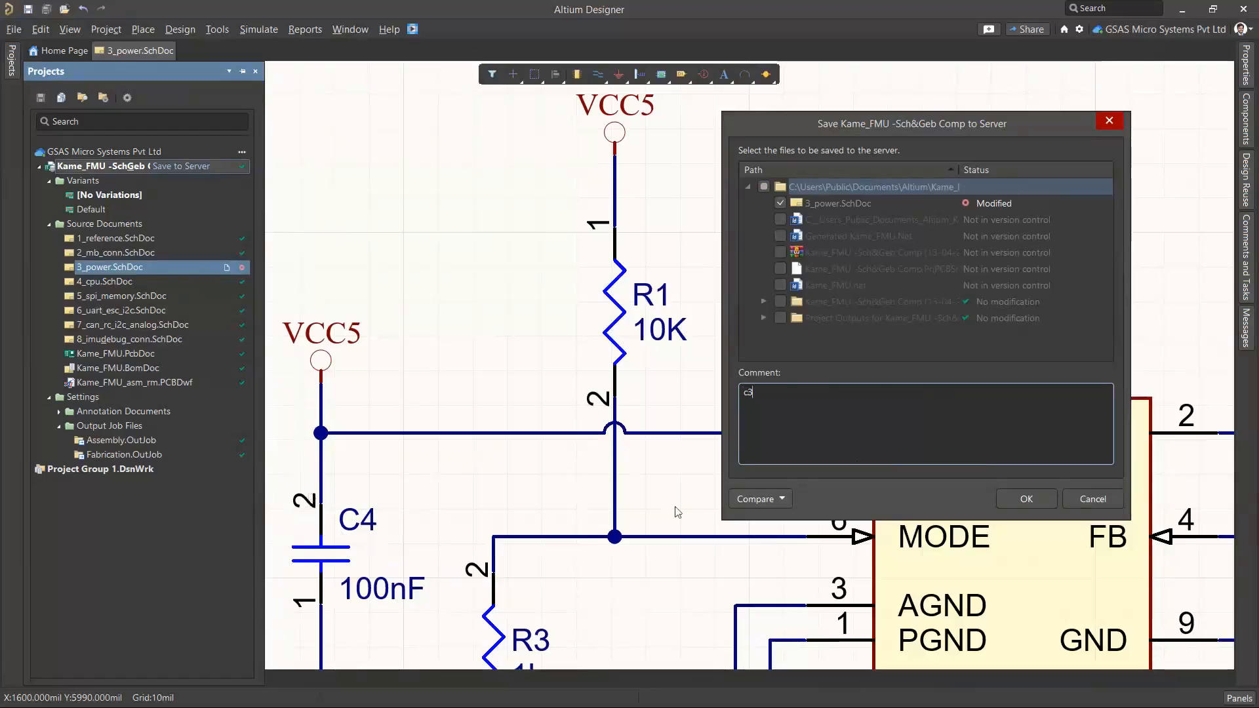
text(Ce is)
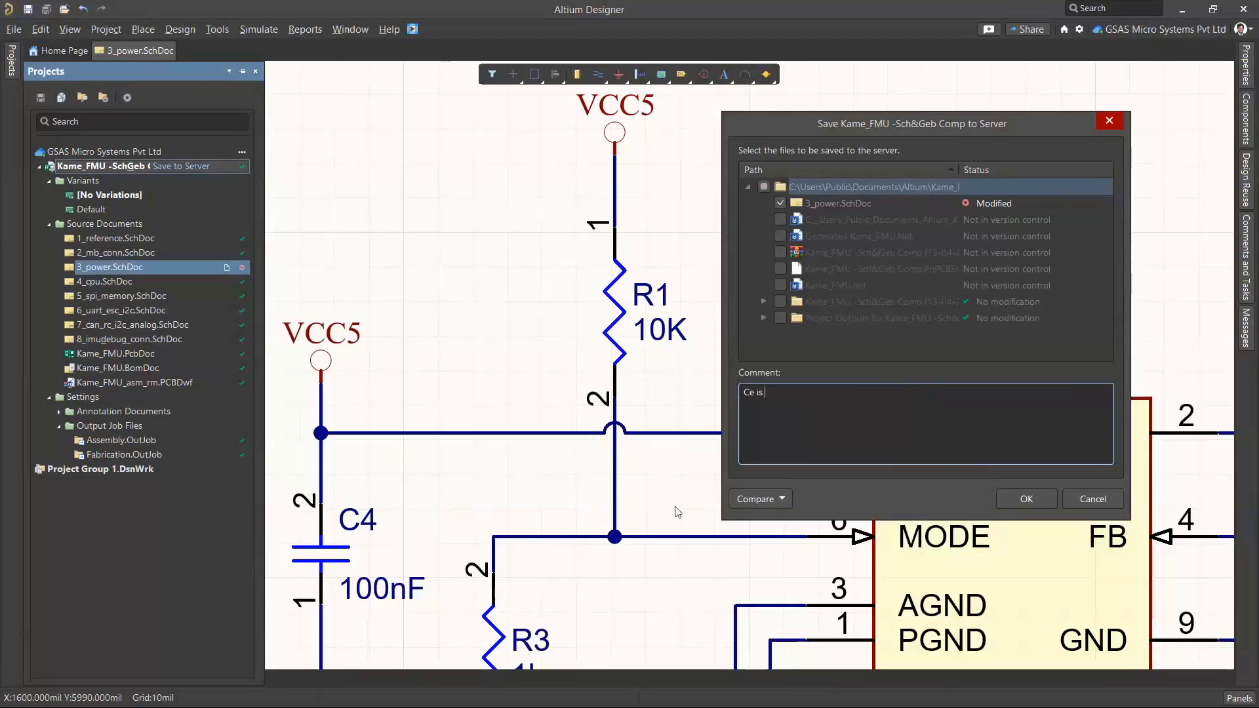
text( removed, R1 value updated to 10K)
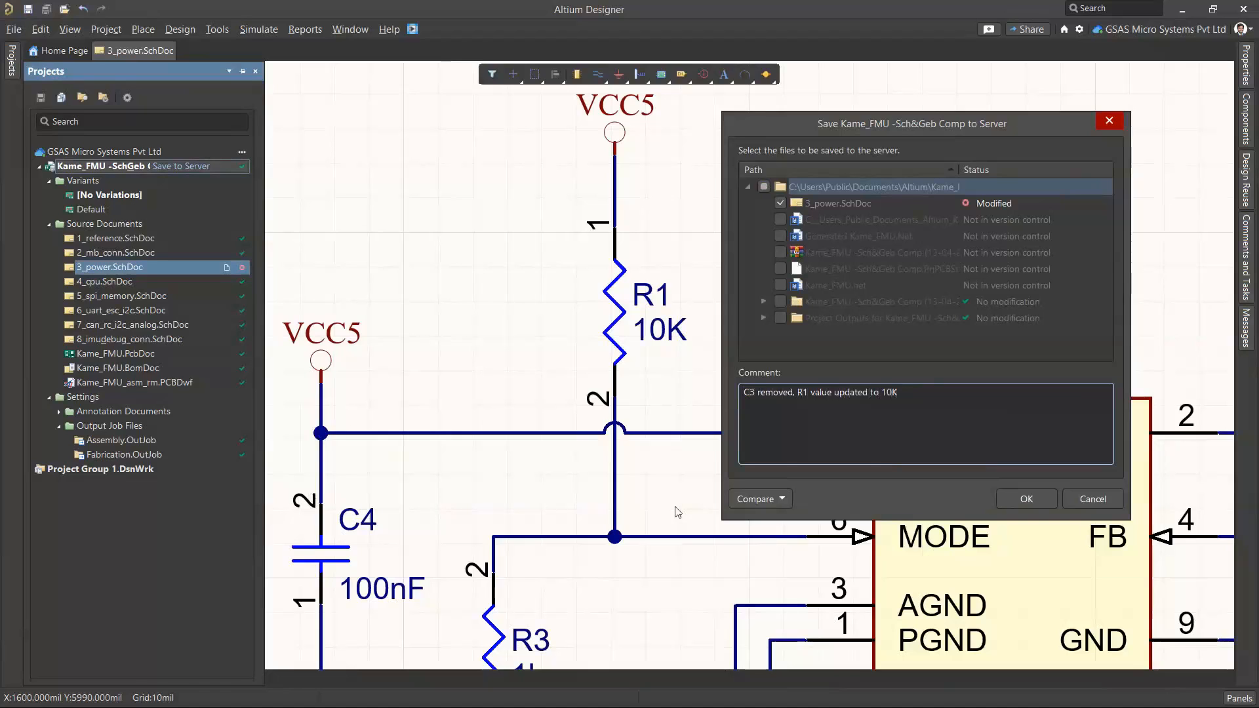
Check the options for comparing the schematic with earlier versions and commit the modified 3_power.SchDoc to the server
click(780, 499)
mouse_move(779, 523)
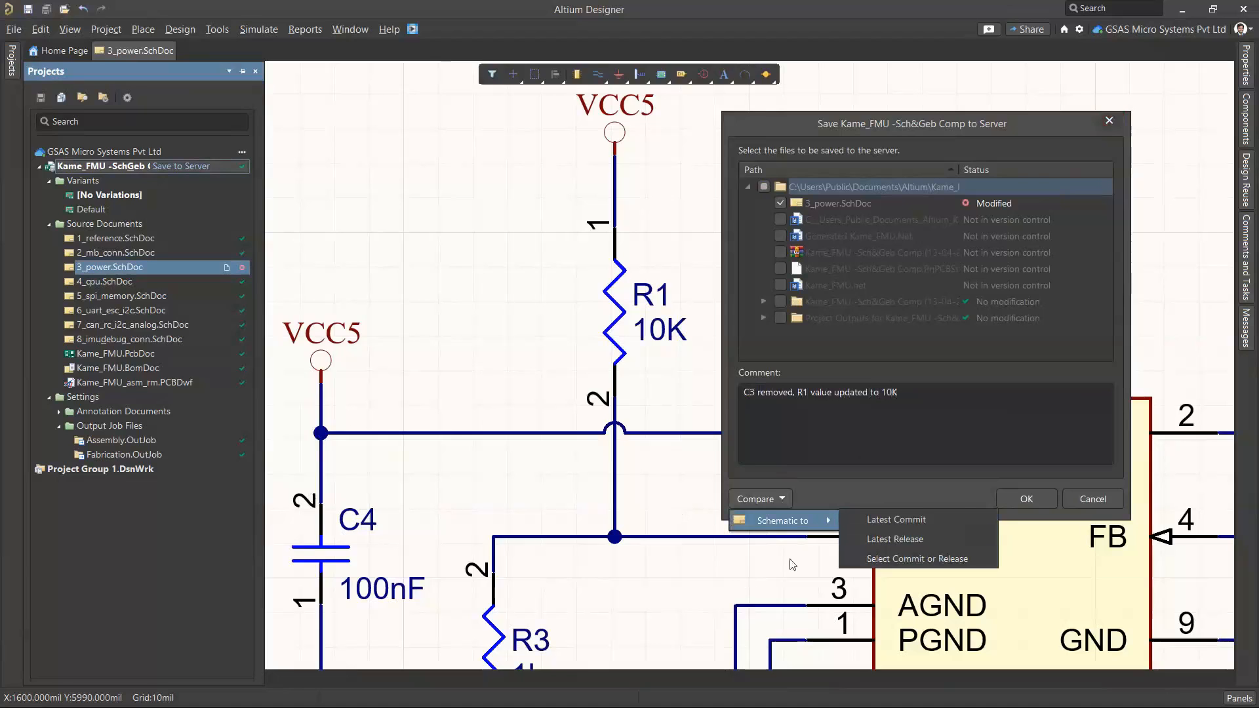
click(953, 451)
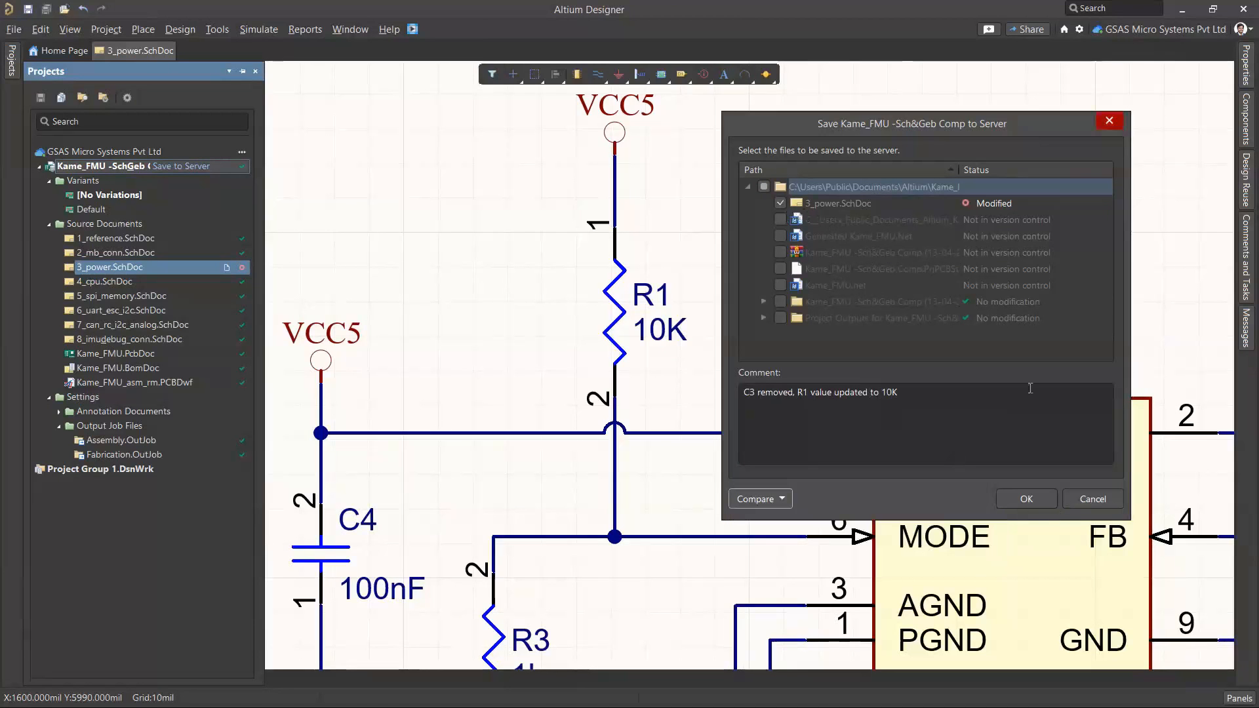
click(1014, 504)
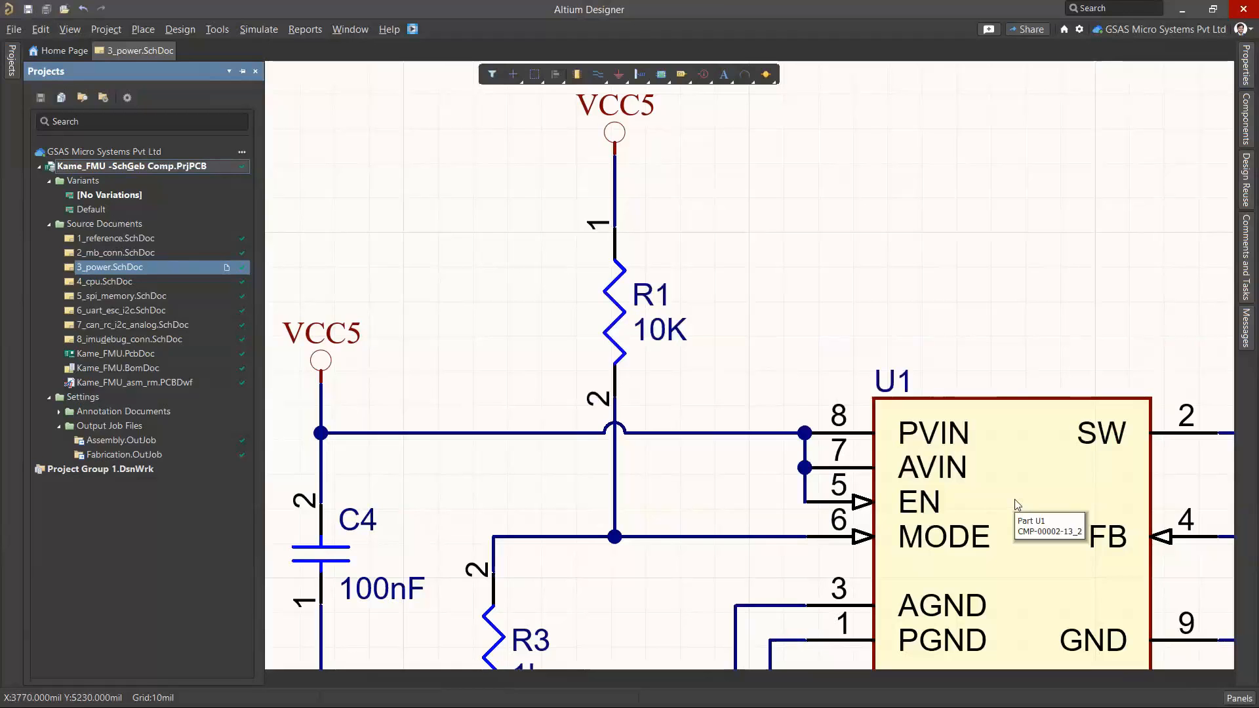
Open the project history of the Kame_FMU project
ctrl+scroll(492, 348, down, 2)
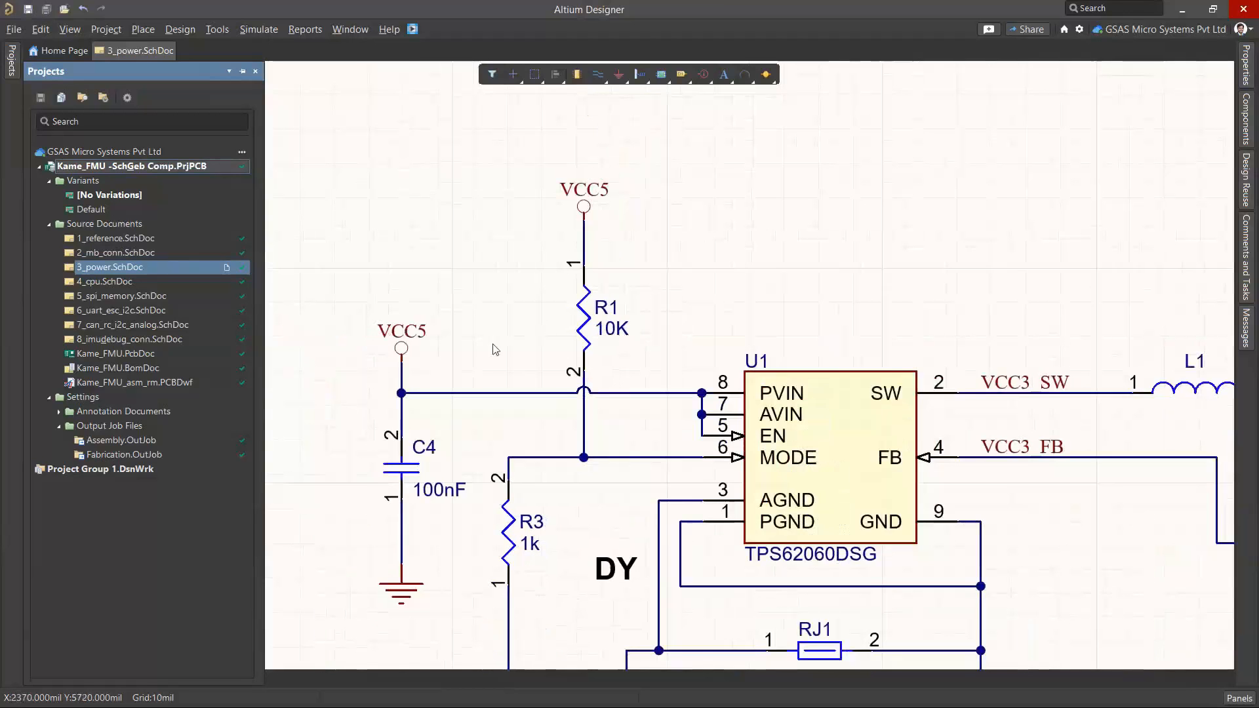
ctrl+scroll(467, 284, down, 1)
right_drag(467, 283, 548, 267)
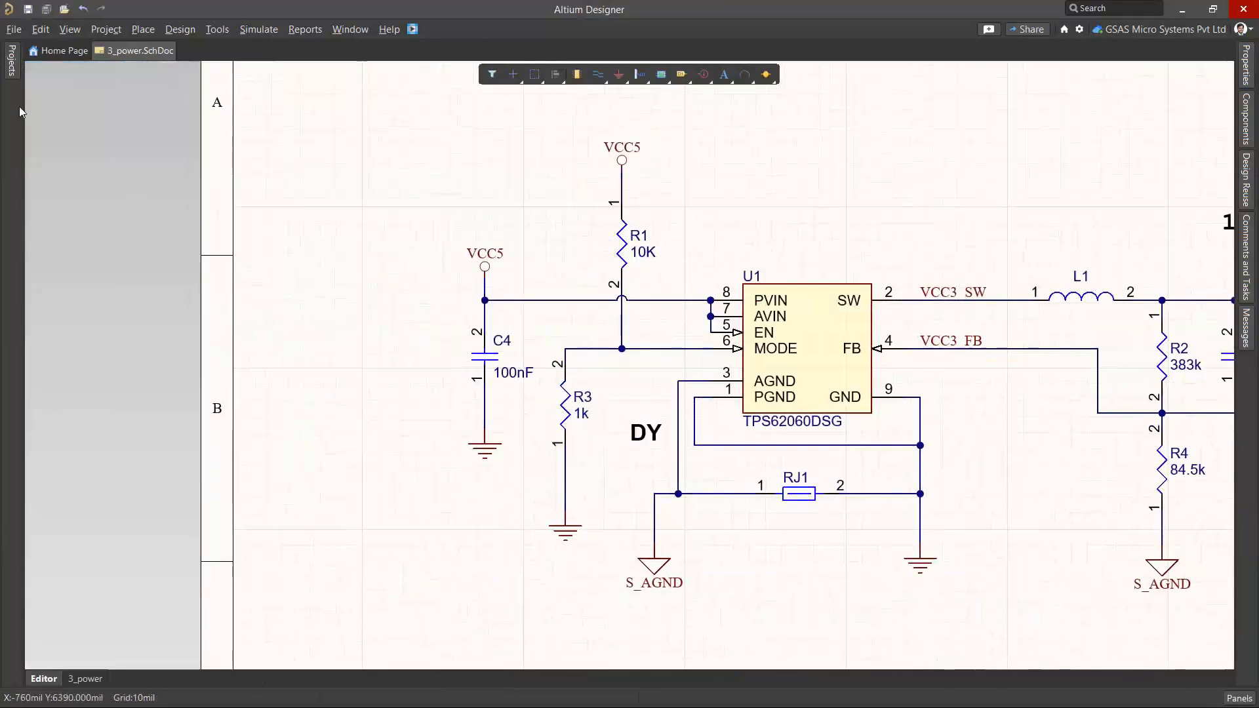
mouse_move(12, 76)
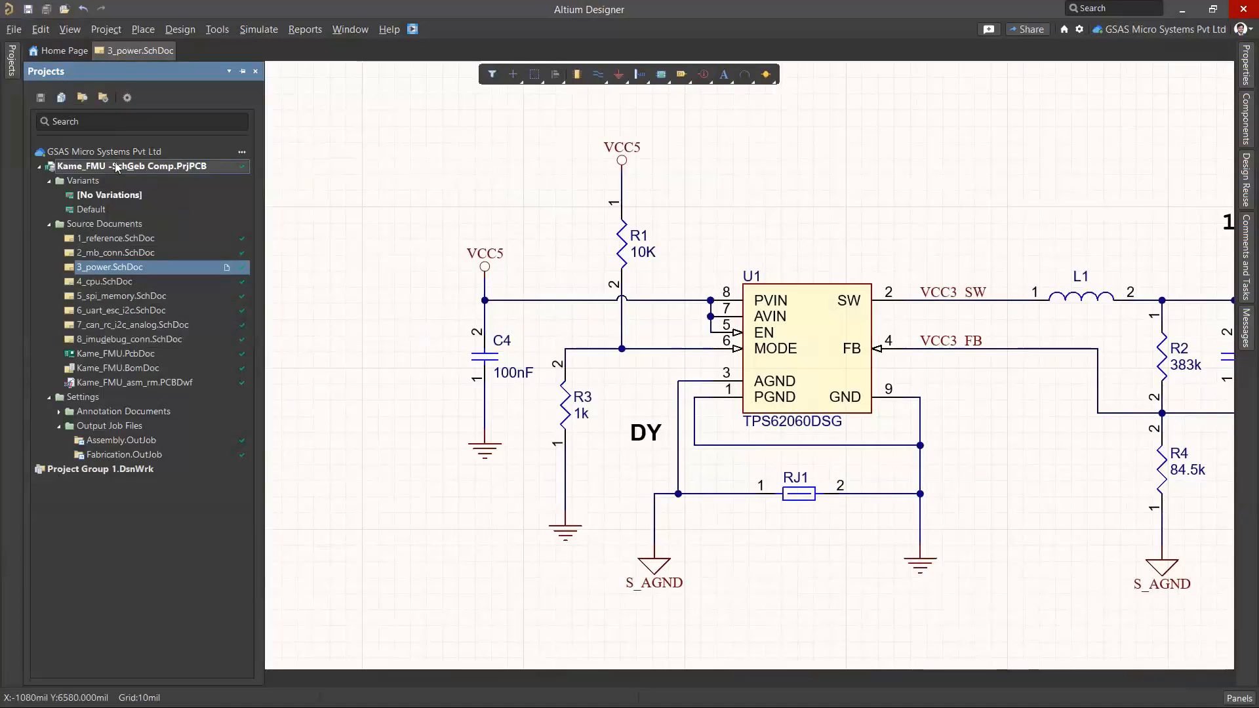
right_click(117, 168)
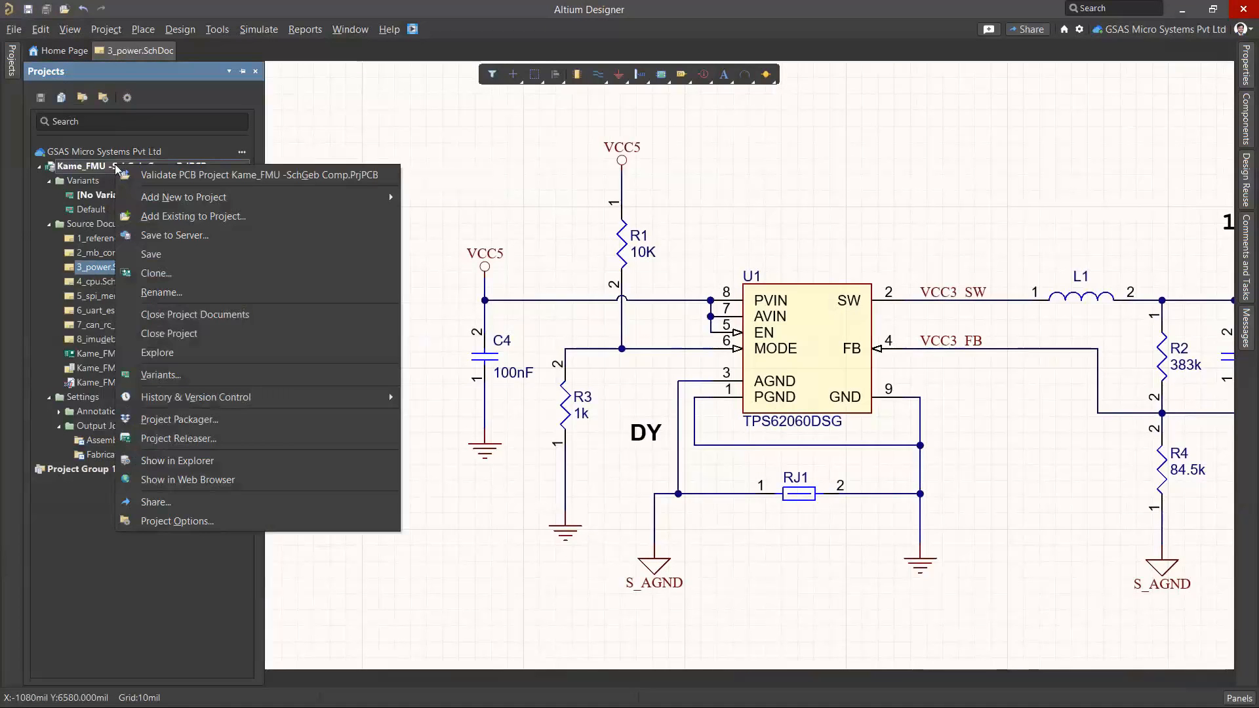
mouse_move(217, 398)
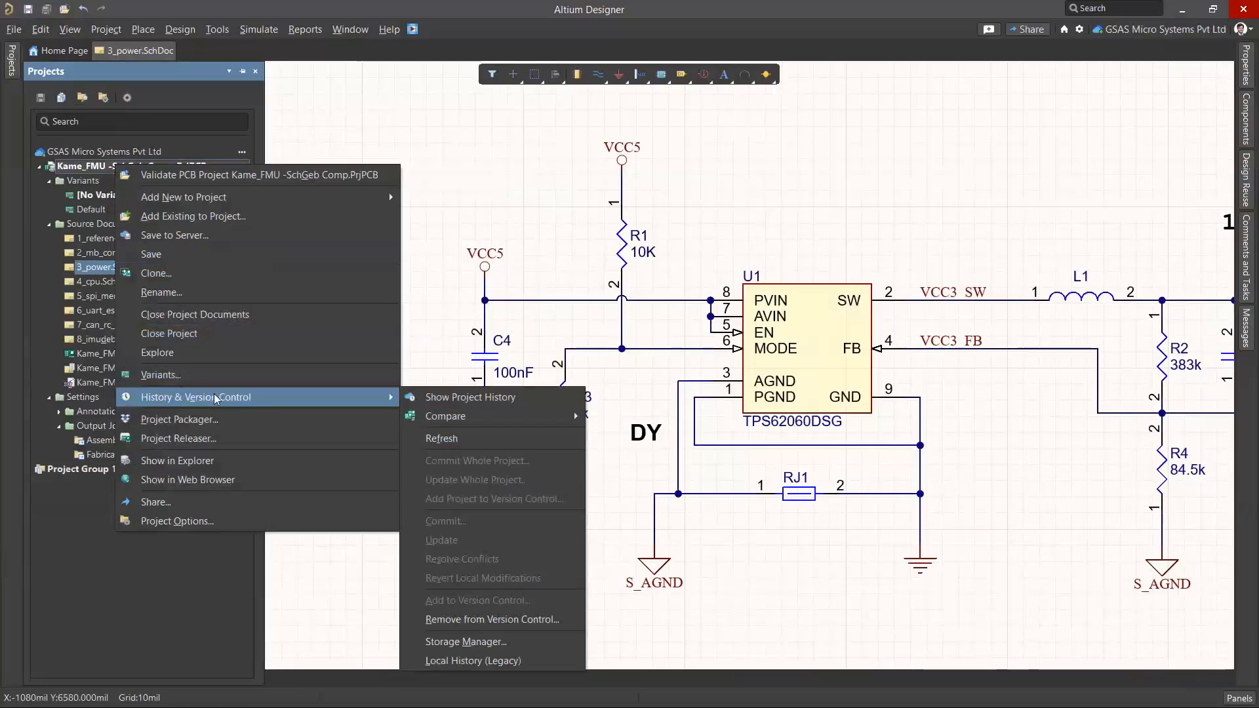
click(456, 397)
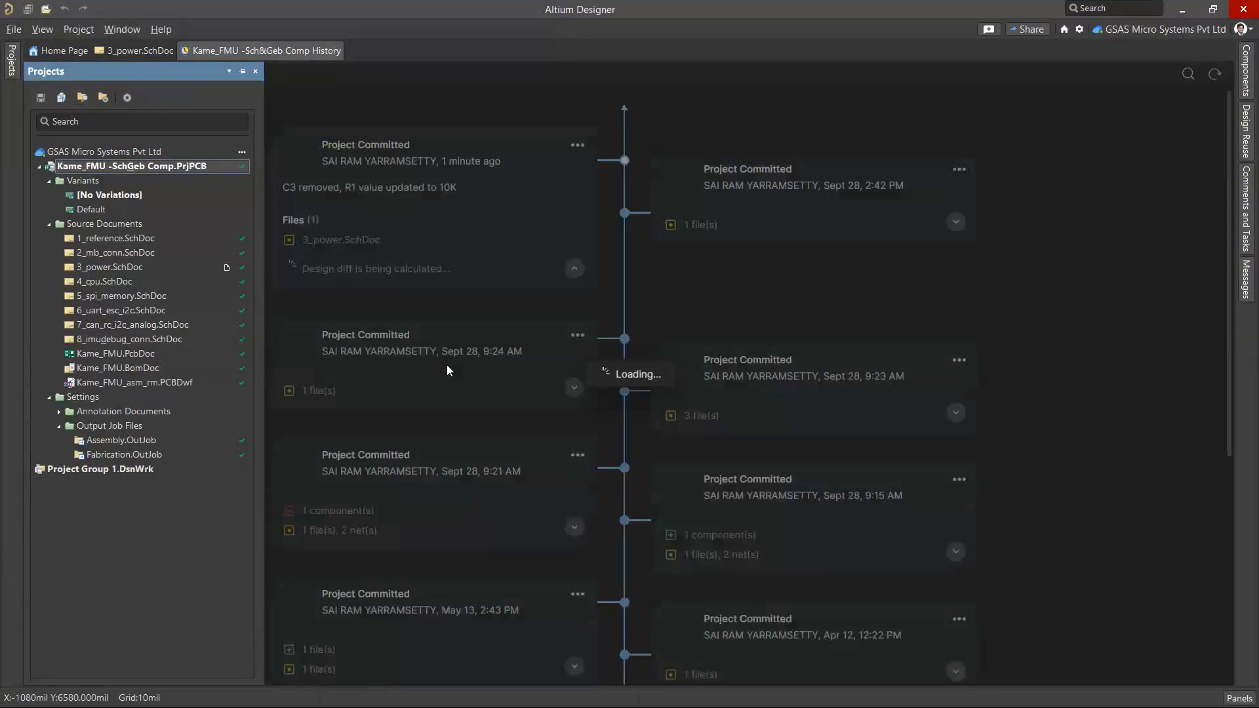
Examine the project history timeline from the project's creation upward through its commits and releases
scroll(632, 407, down, 15)
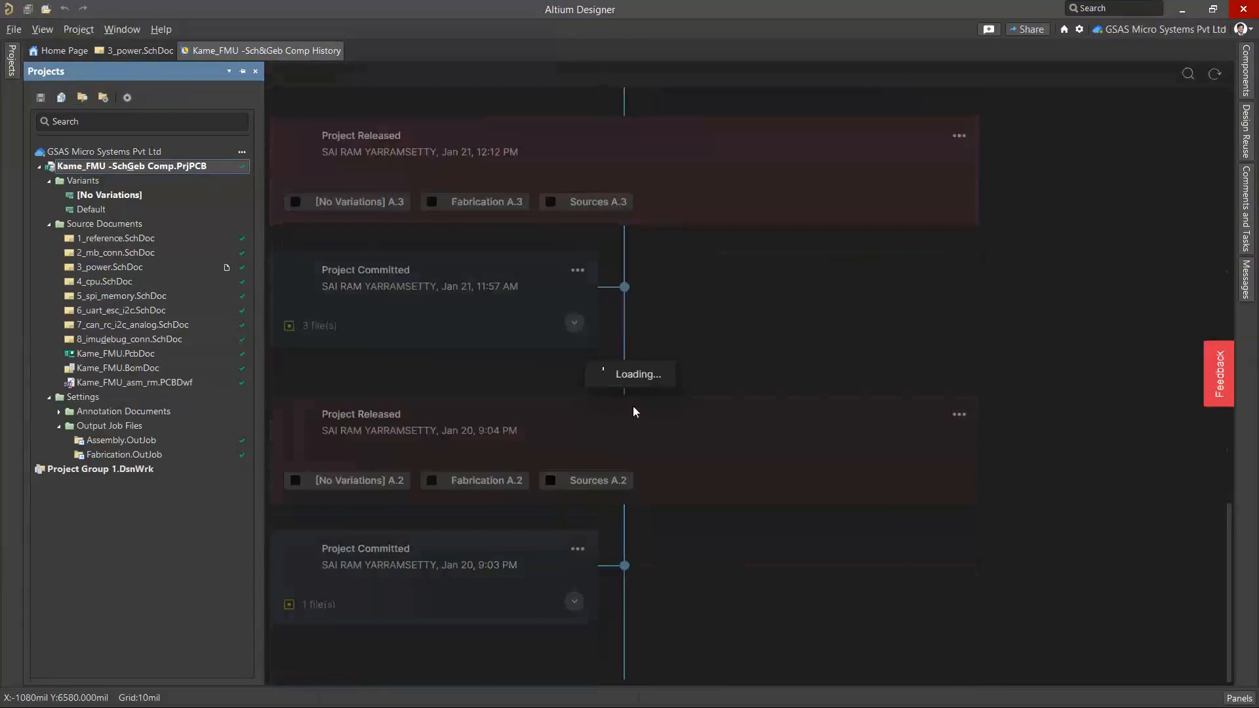
scroll(701, 575, down, 5)
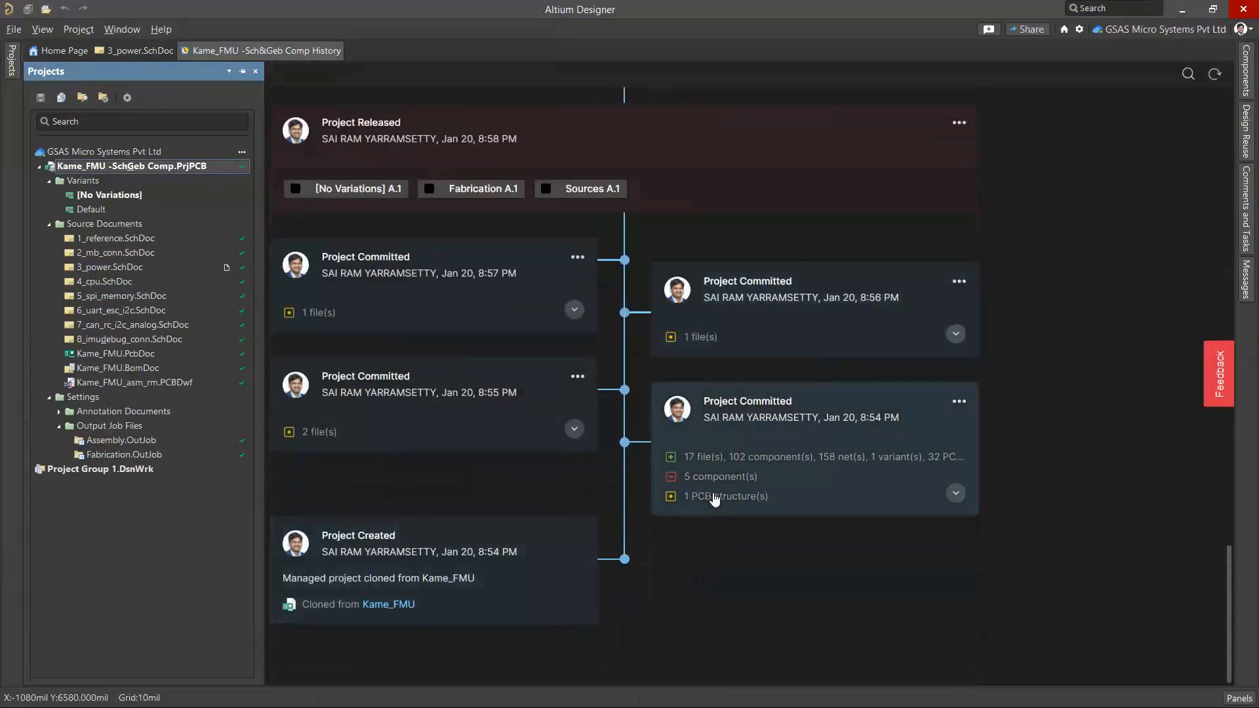
scroll(710, 492, up, 3)
scroll(311, 477, up, 3)
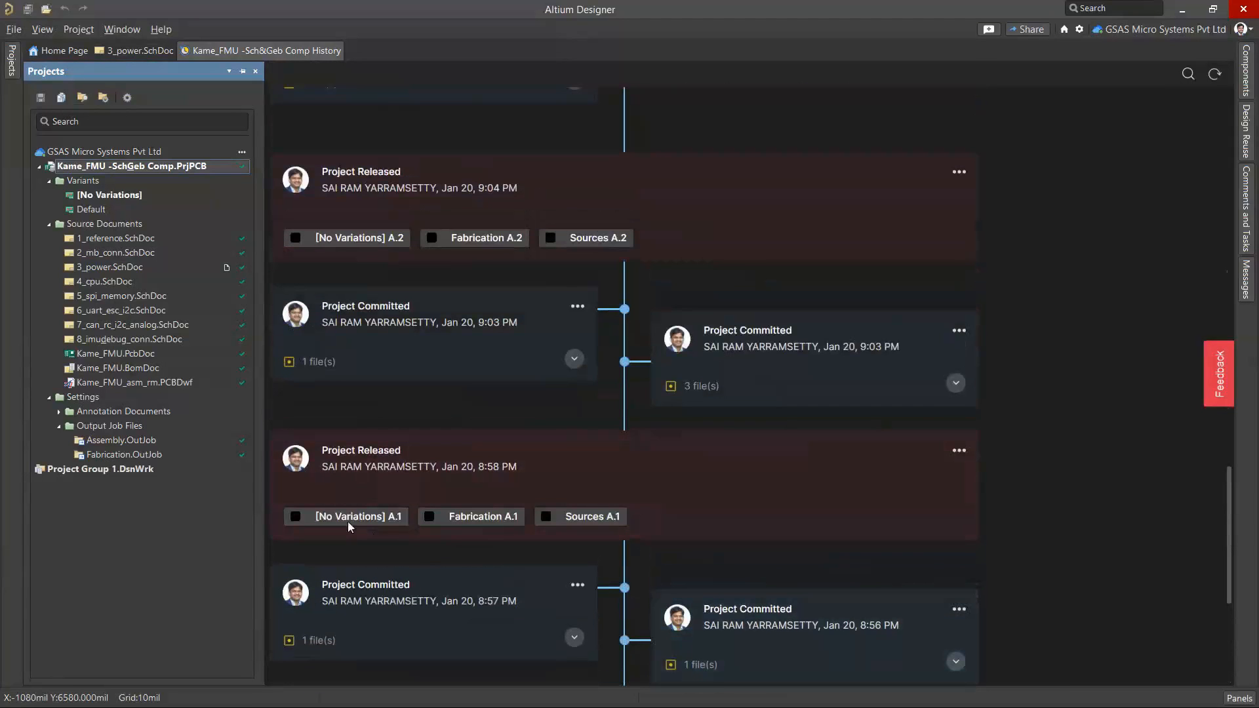
scroll(359, 514, up, 2)
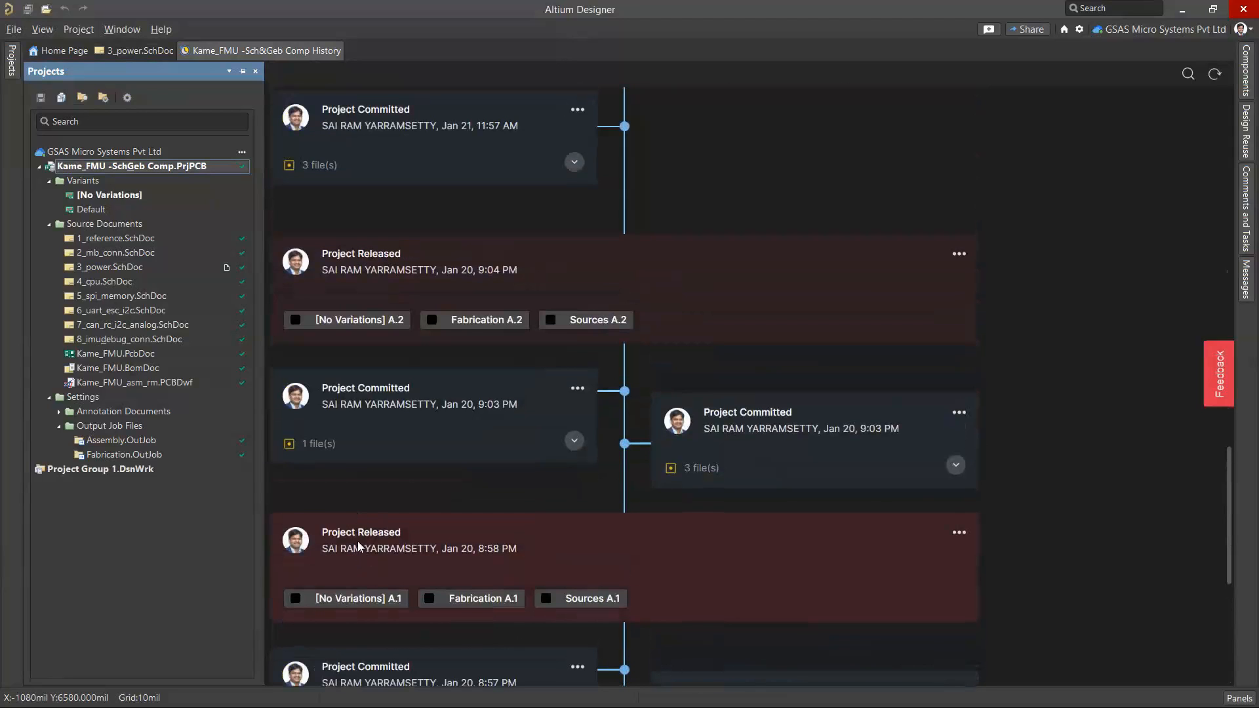
scroll(449, 459, up, 2)
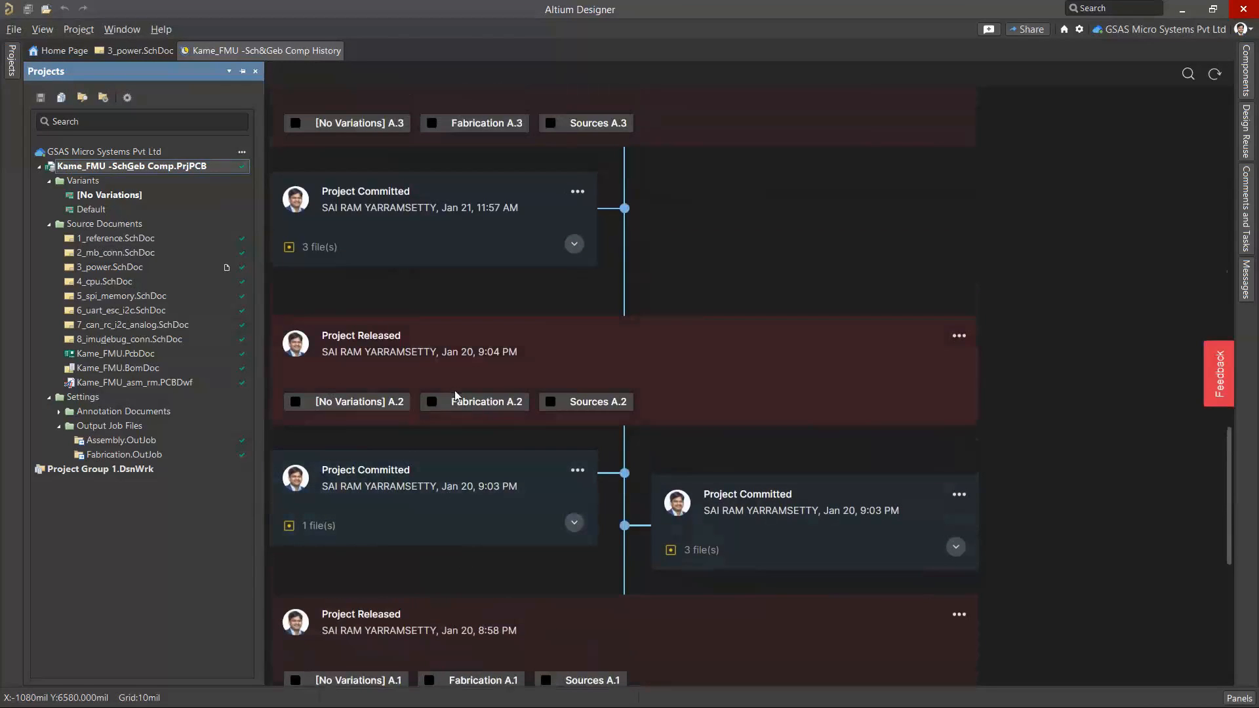
scroll(456, 393, up, 4)
scroll(446, 387, up, 2)
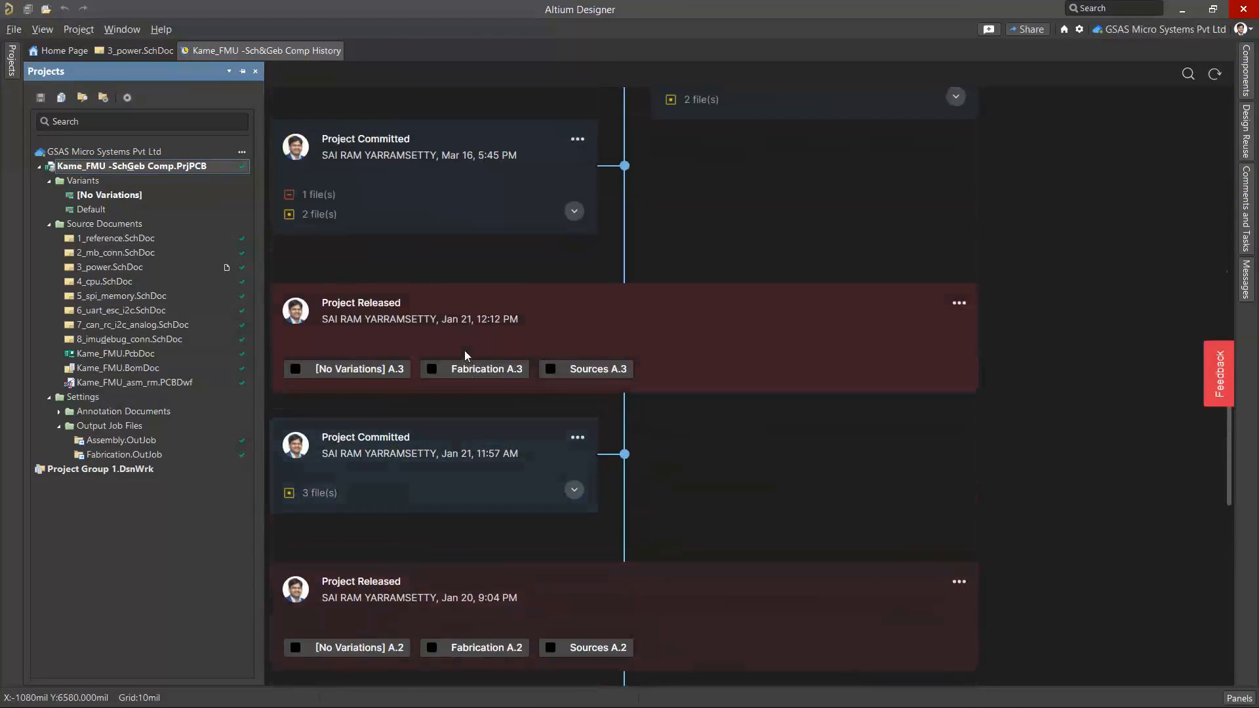
Expand the changed-file lists of the Apr 5, 11:06 AM and Mar 16, 5:45 PM commits in the project history
scroll(464, 350, up, 3)
scroll(657, 324, up, 4)
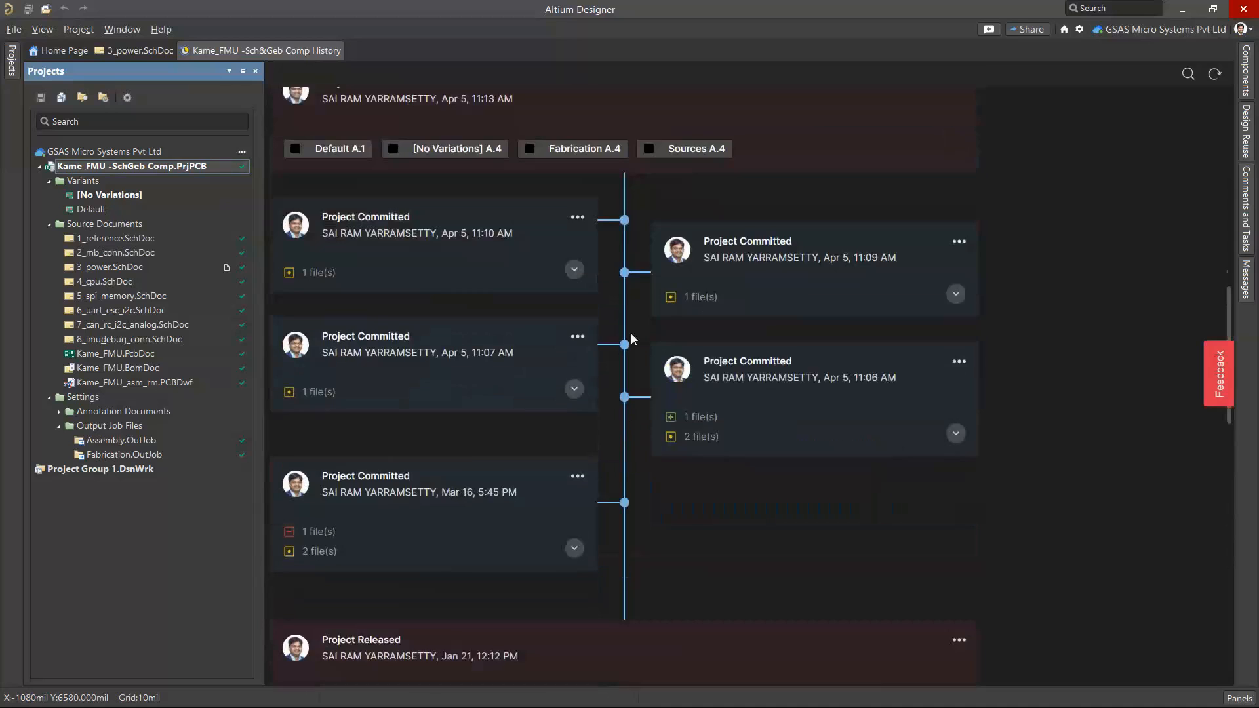
scroll(630, 334, down, 1)
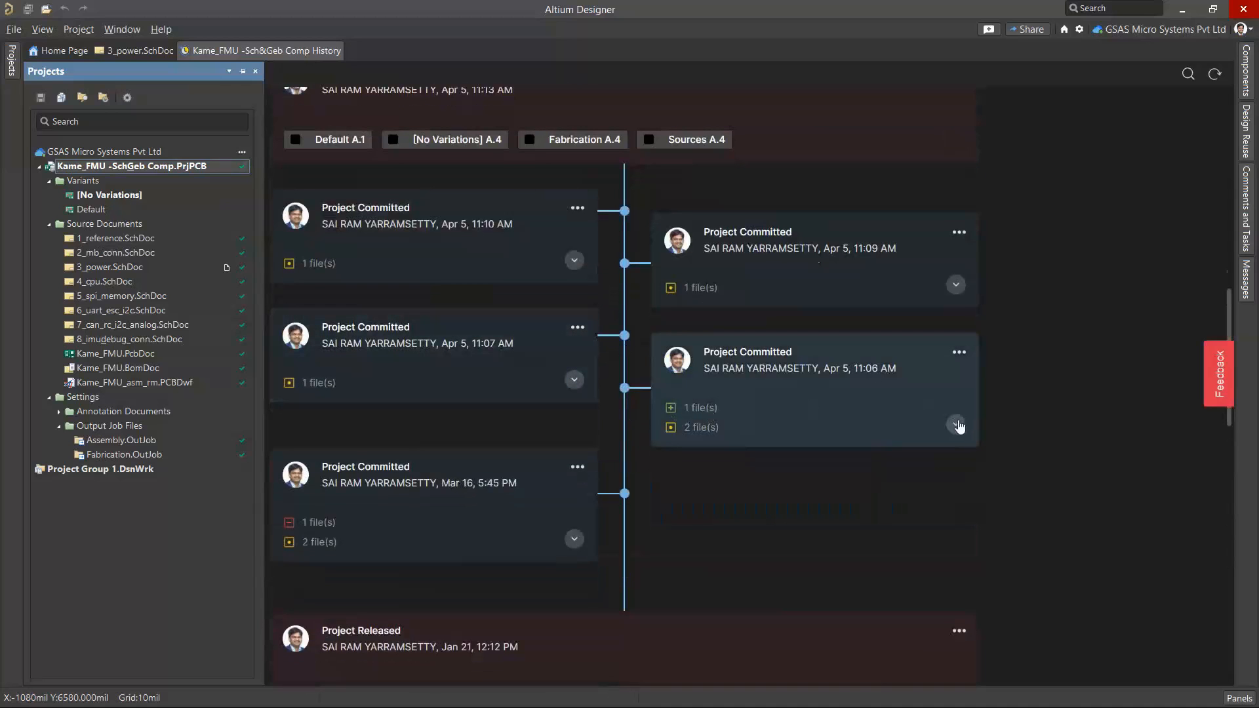
click(956, 424)
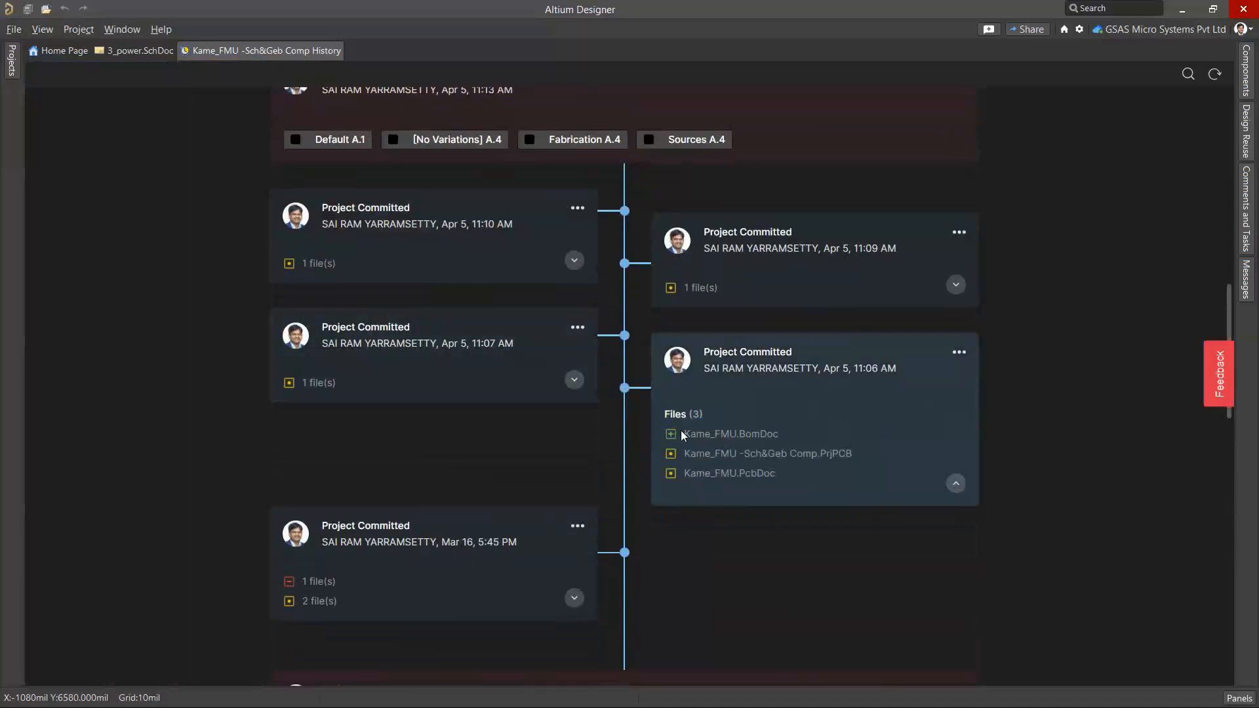
scroll(685, 430, down, 2)
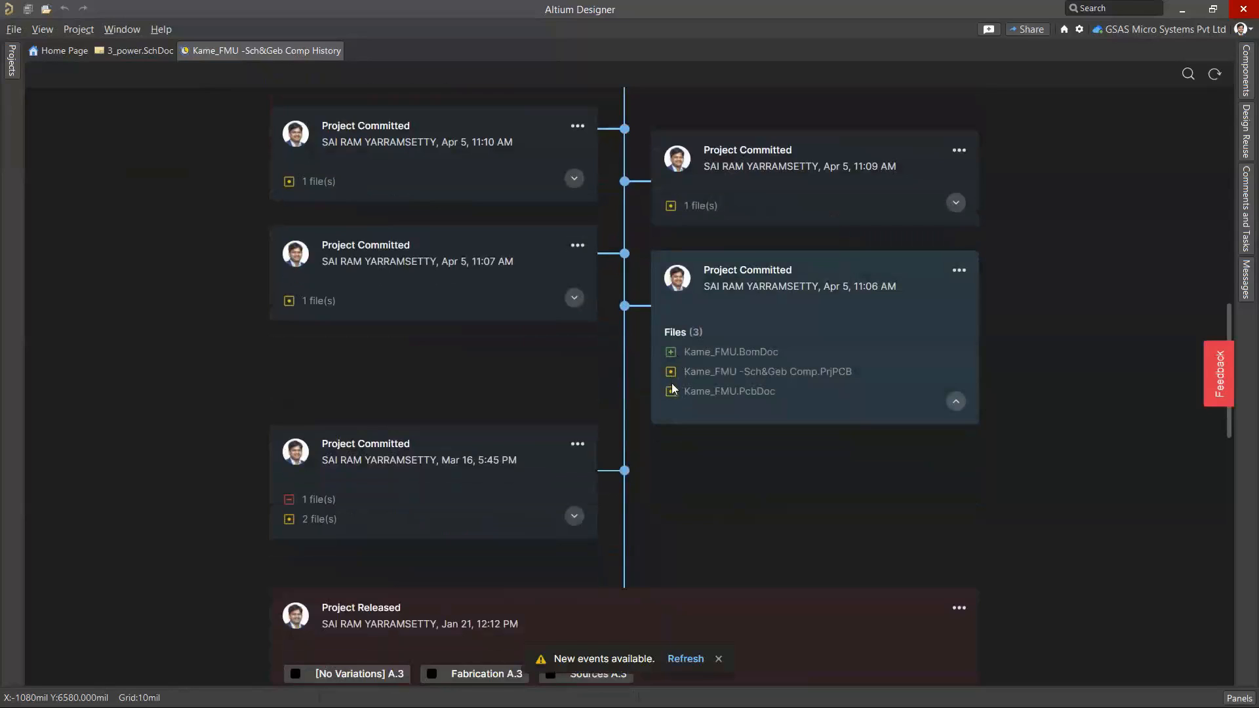
click(574, 516)
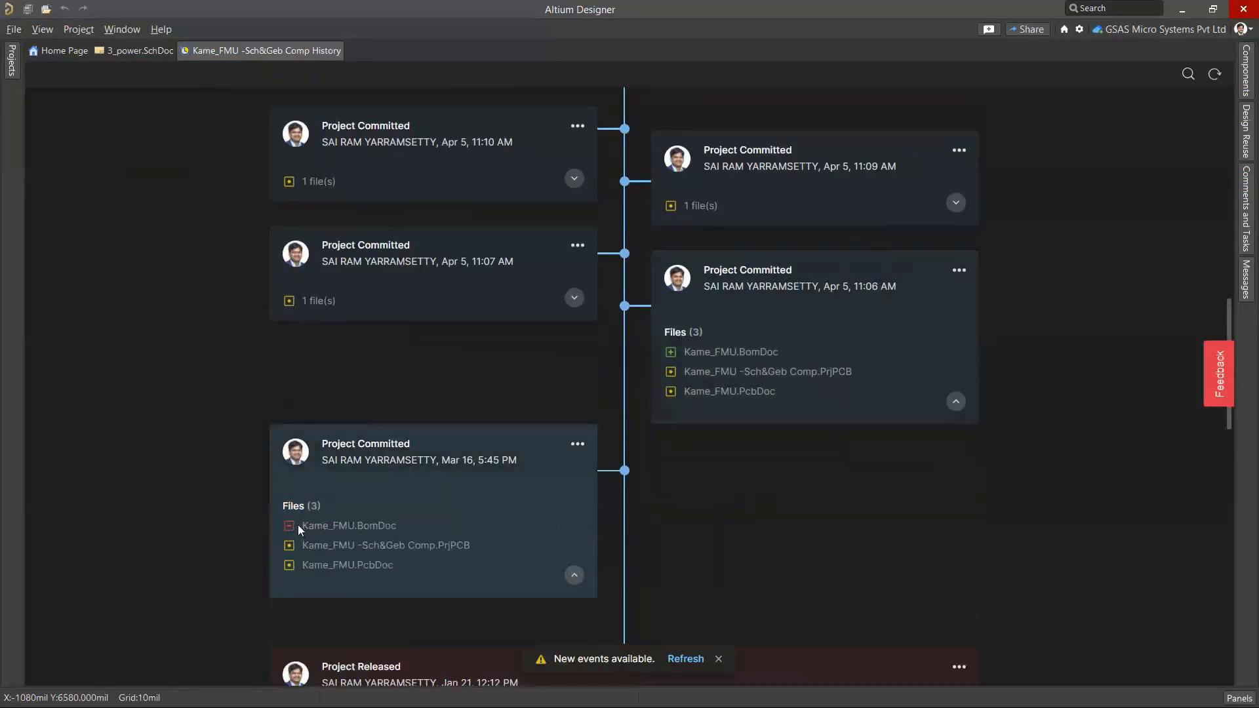
scroll(297, 524, down, 3)
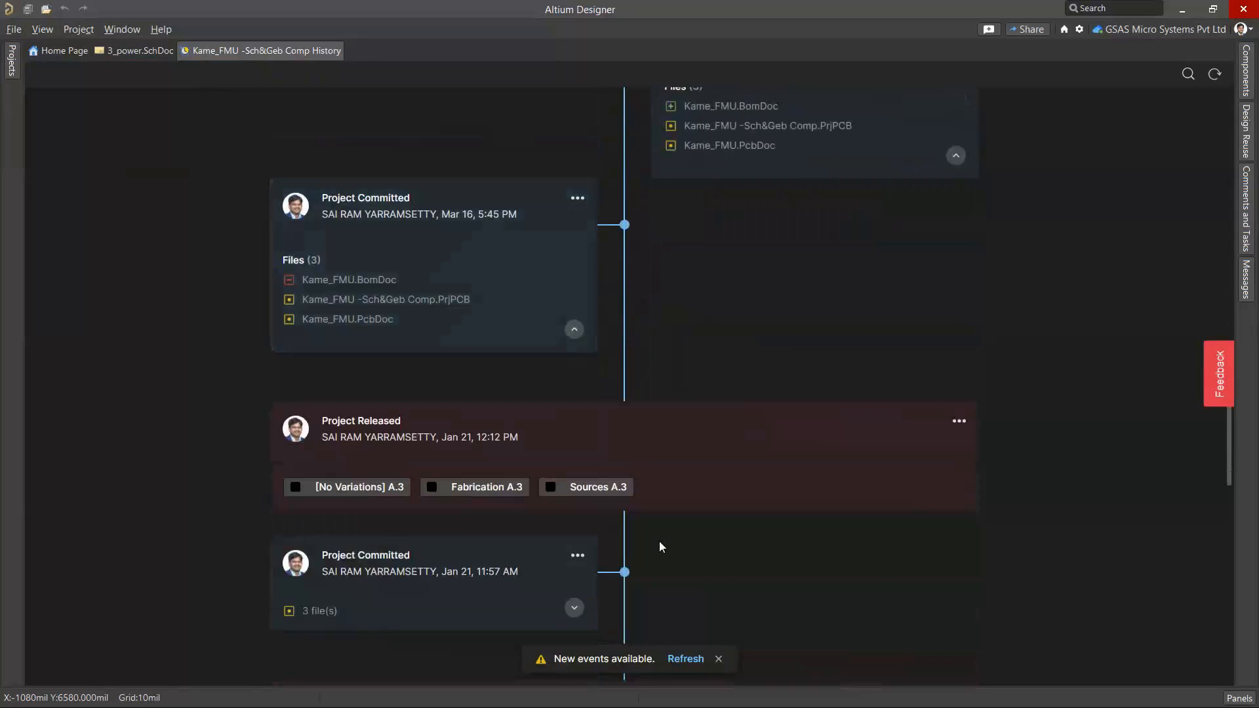
Refresh the project history, expand the Sept 28, 2:42 PM commit's files and highlight the newest commit's comment
scroll(659, 541, up, 15)
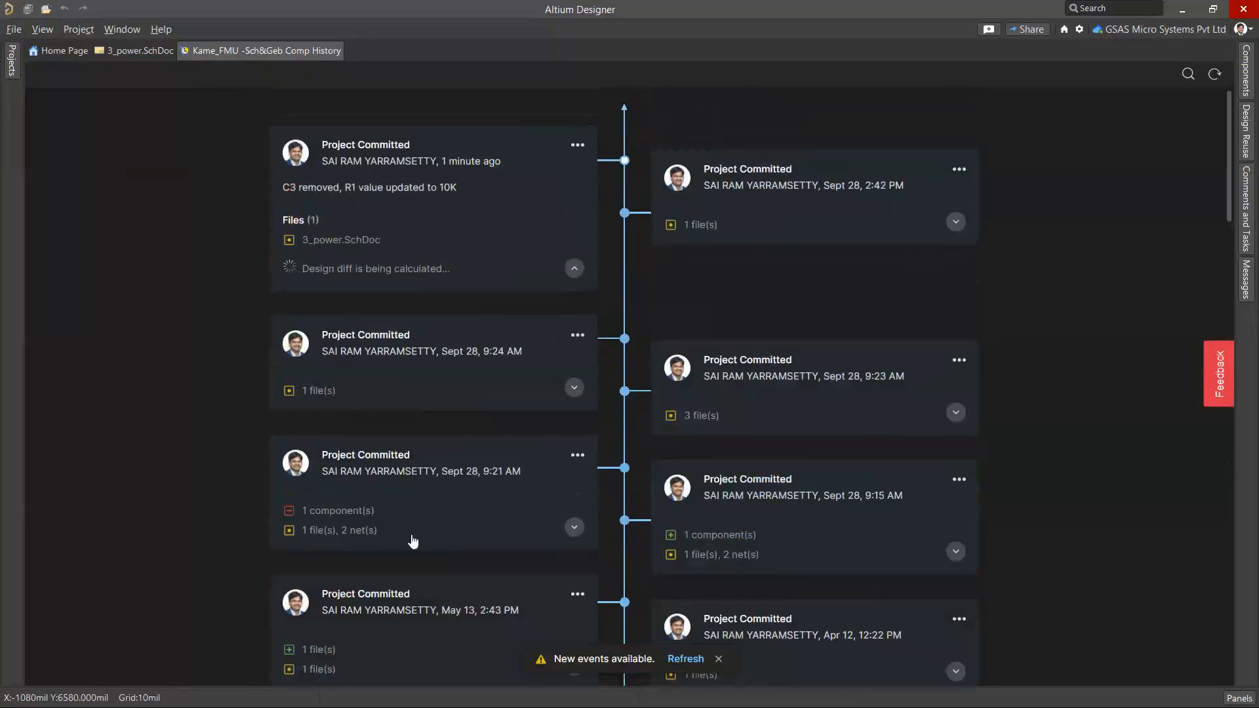
click(686, 658)
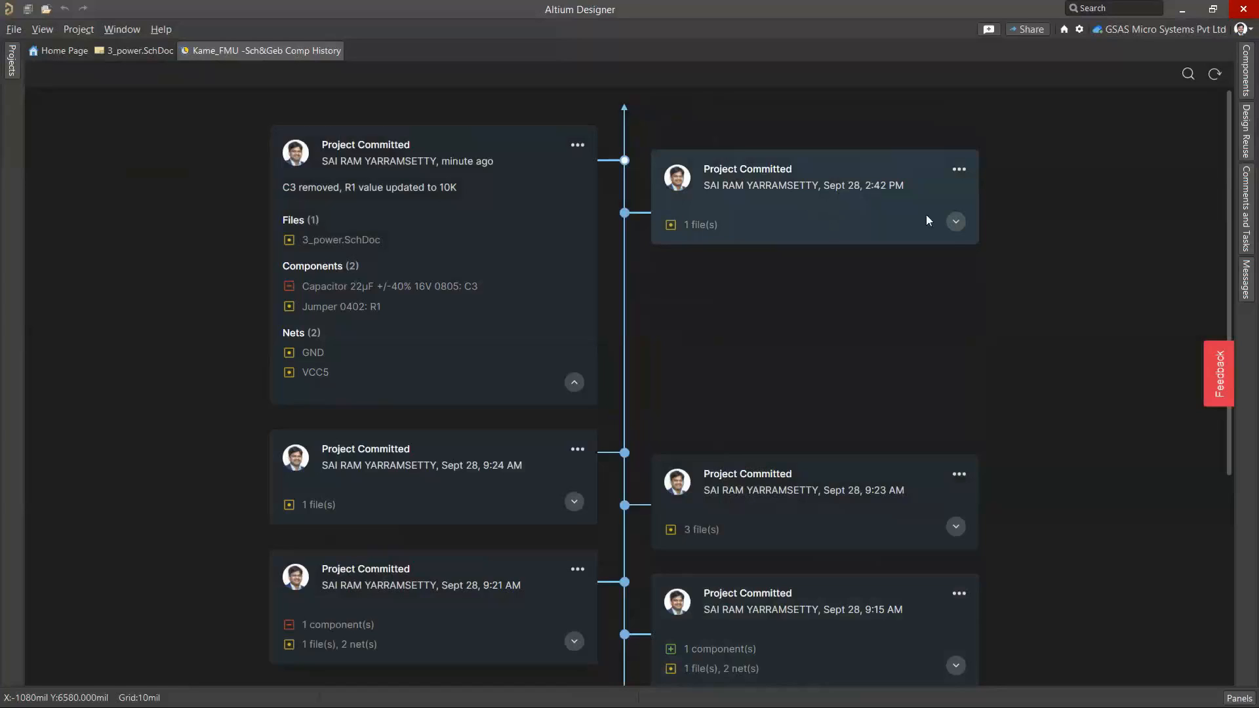
click(956, 223)
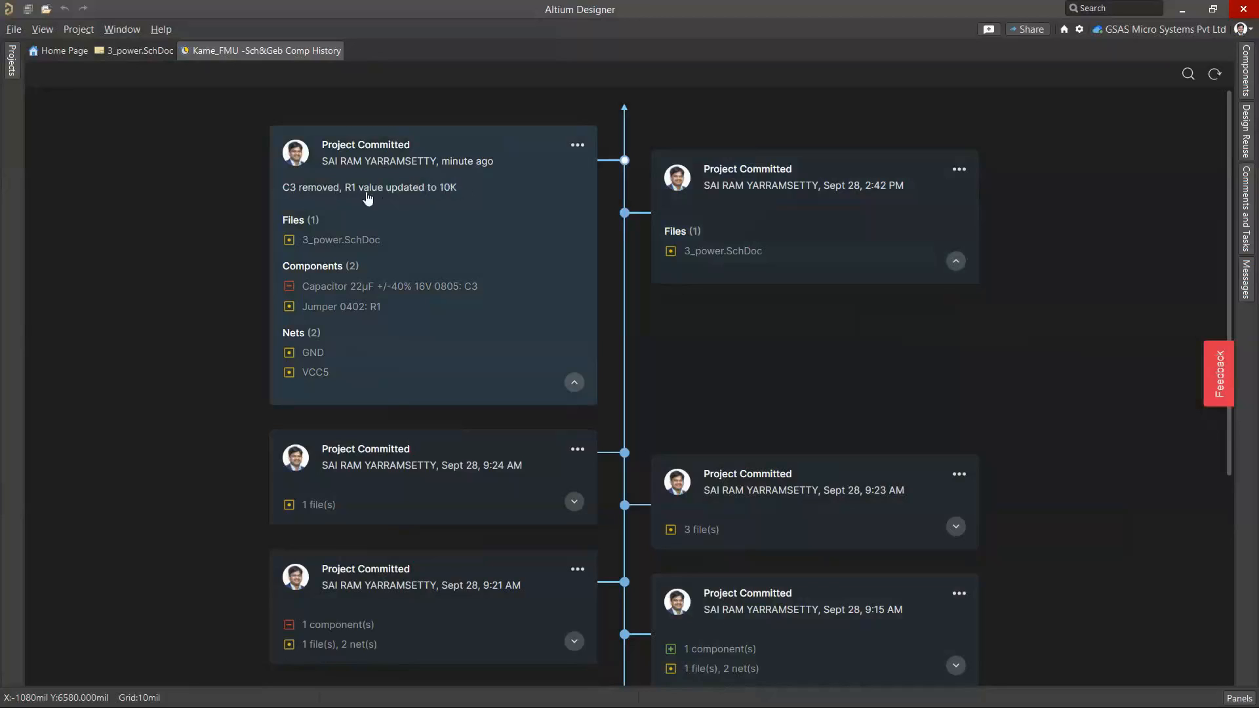
drag(458, 188, 284, 187)
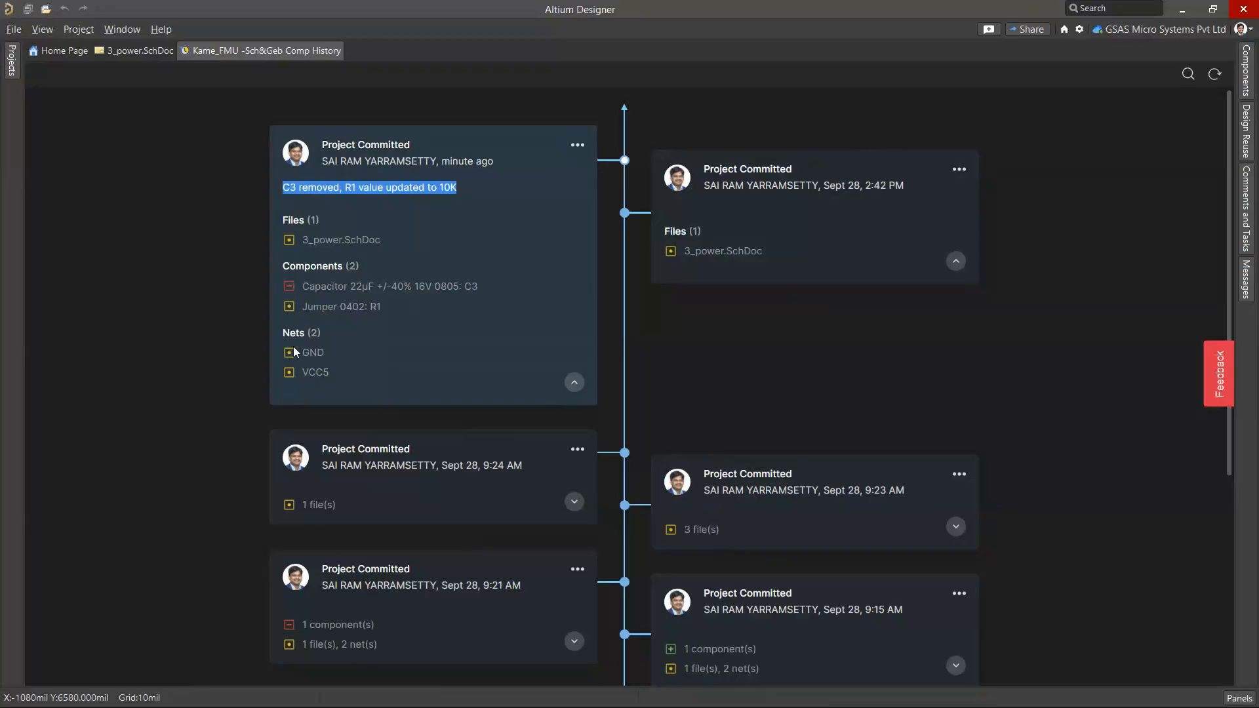
Compare the newest commit's schematic to the previous commit
click(577, 146)
mouse_move(649, 228)
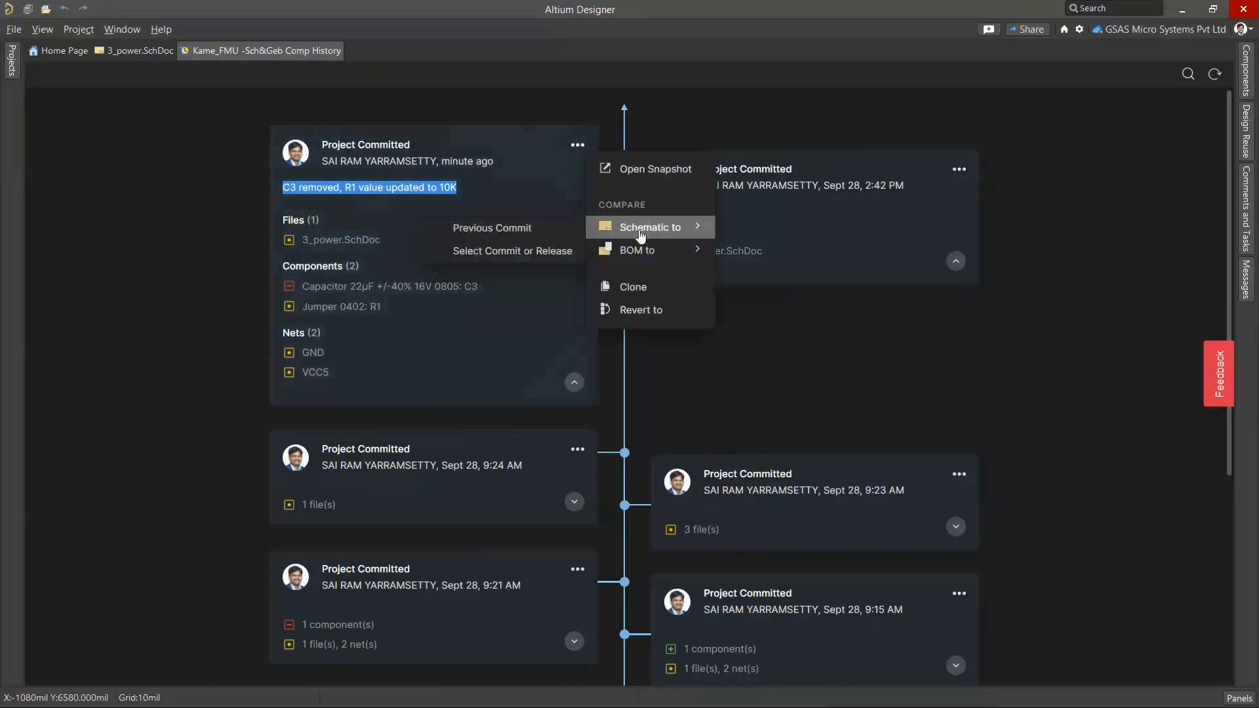
mouse_move(653, 256)
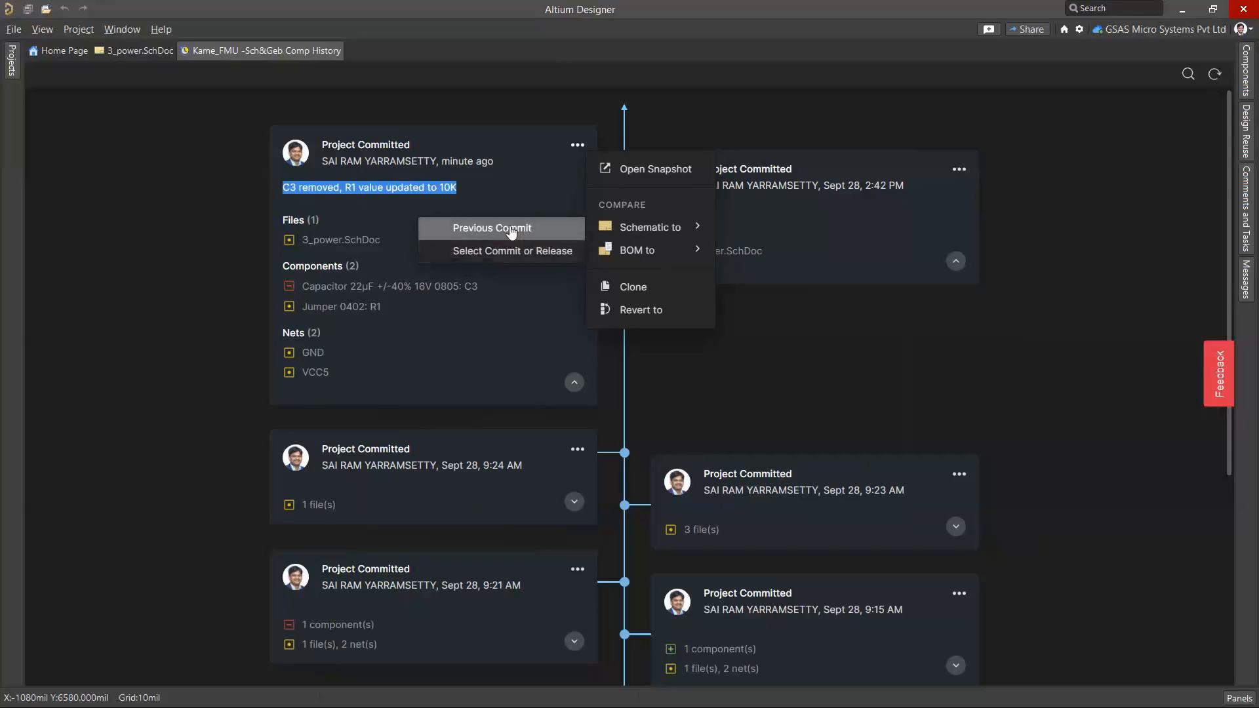
click(510, 228)
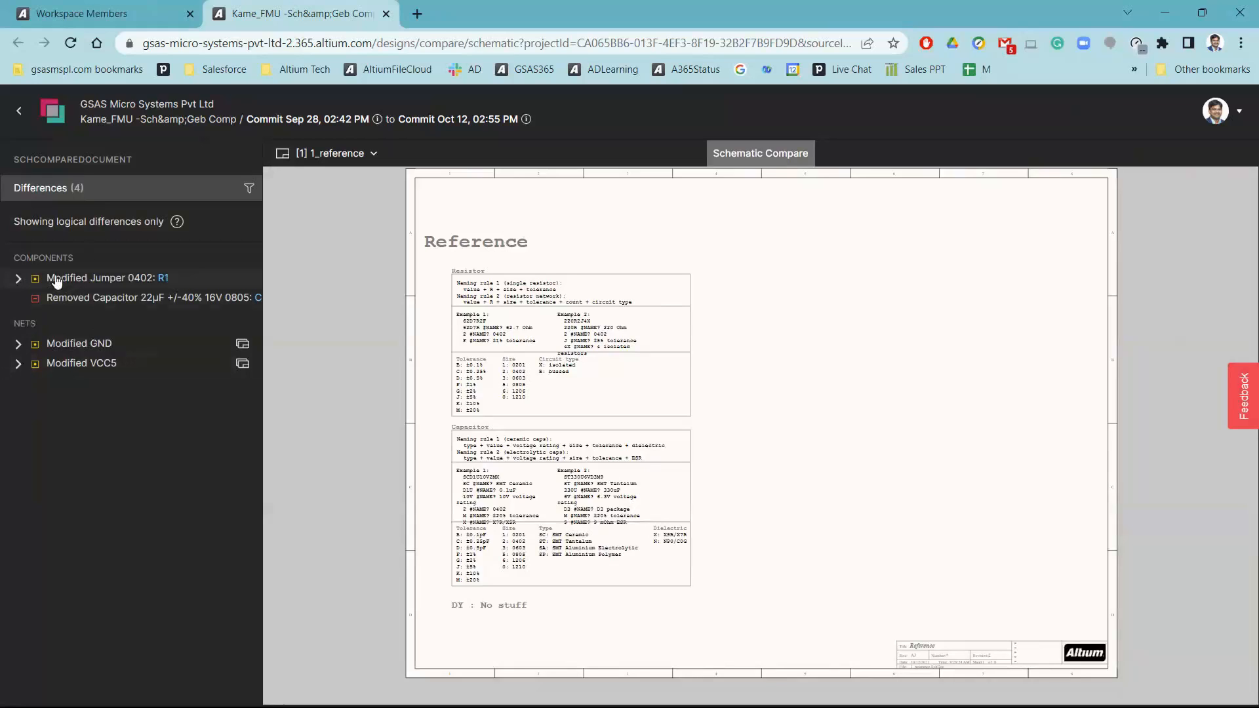
Inspect the component differences for modified jumper R1 and removed capacitor C3 on the compared schematic
click(17, 281)
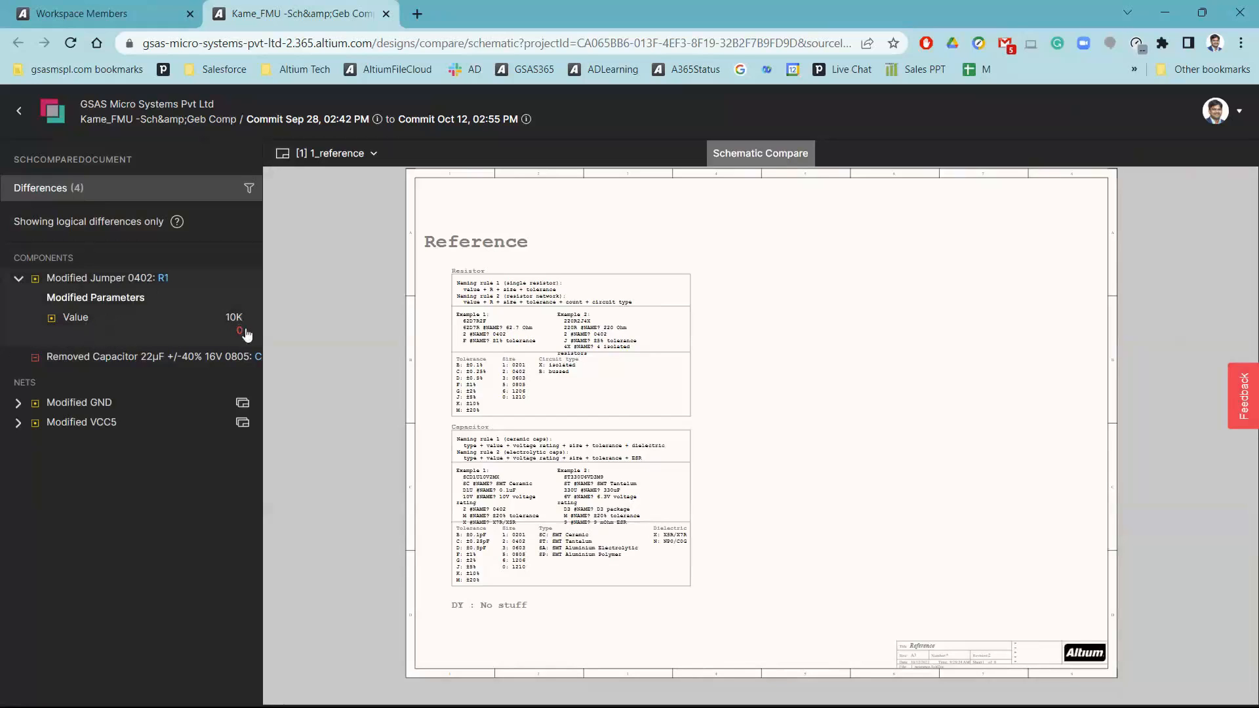
click(44, 361)
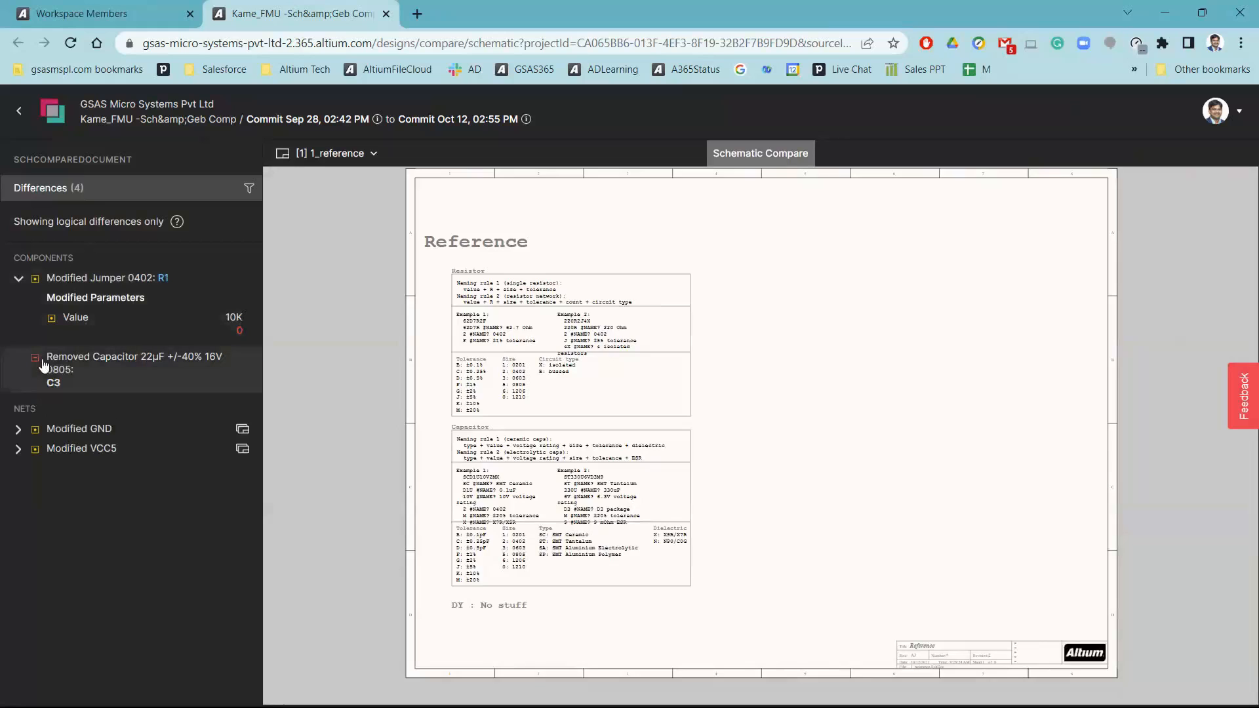
click(120, 305)
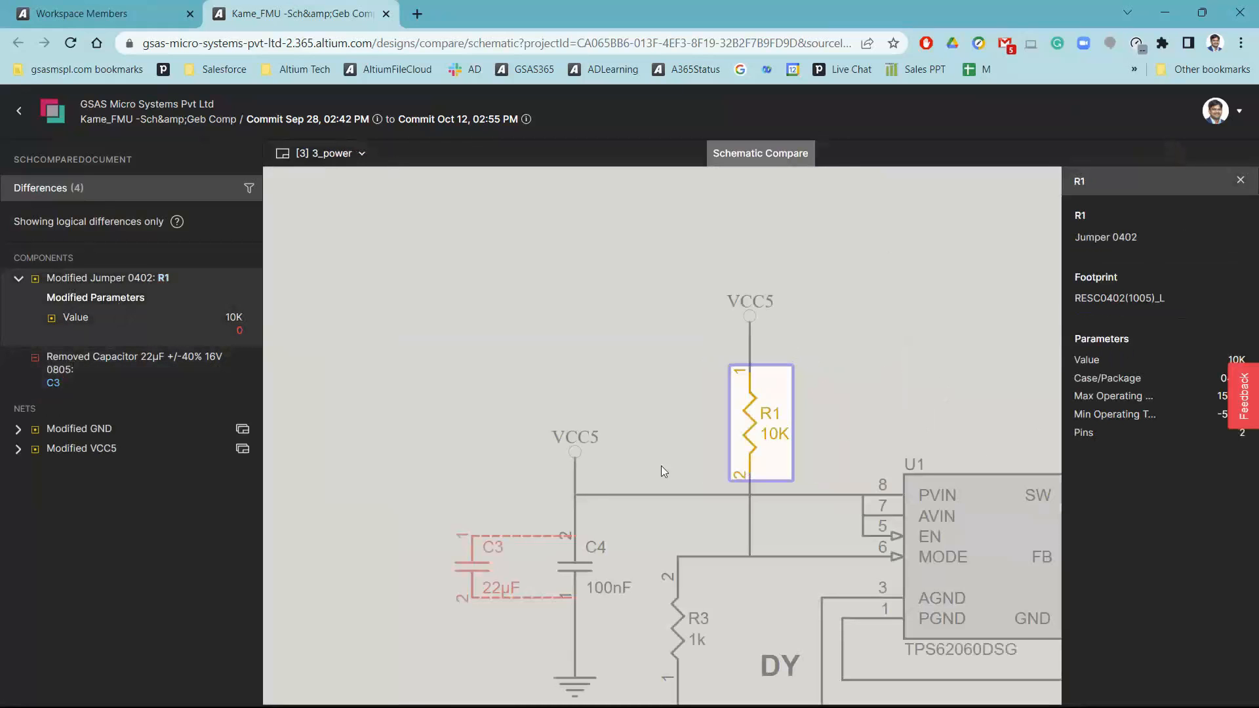
click(98, 381)
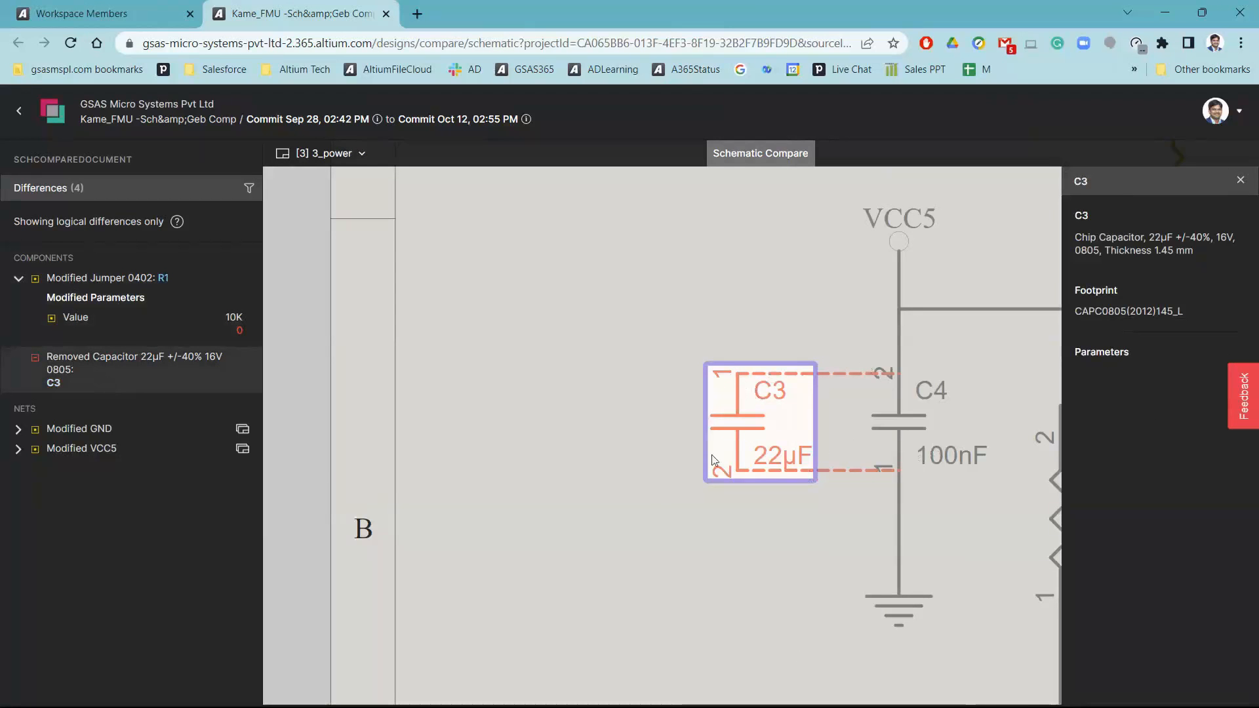
Inspect the connectivity changes of the modified GND and VCC5 nets around C3 on the compared schematic
click(151, 429)
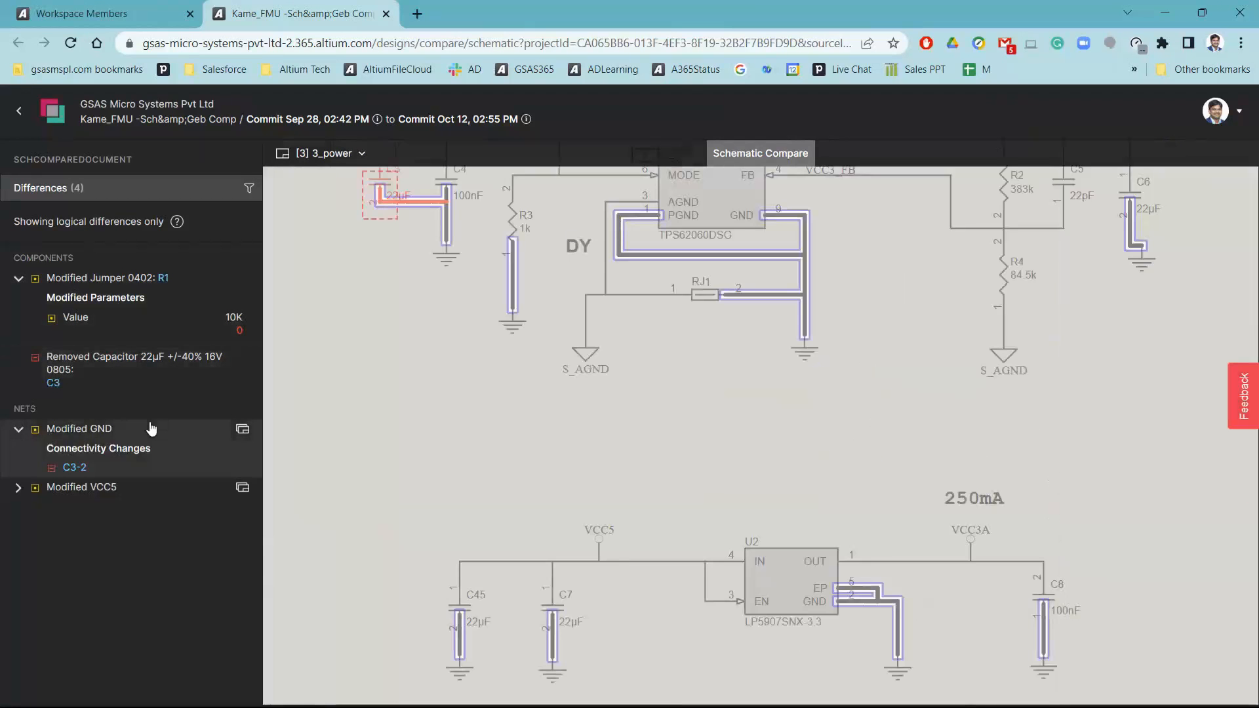
drag(353, 171, 408, 378)
scroll(409, 375, up, 3)
scroll(449, 414, up, 2)
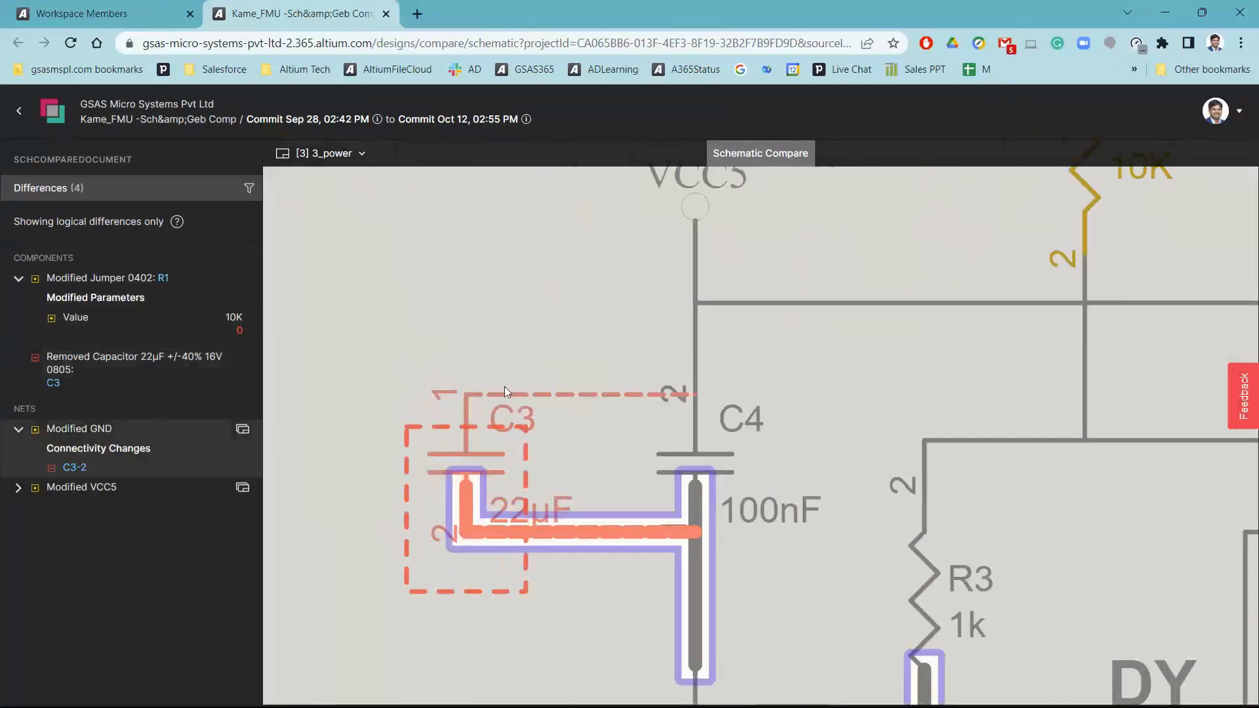
click(120, 487)
scroll(591, 301, up, 4)
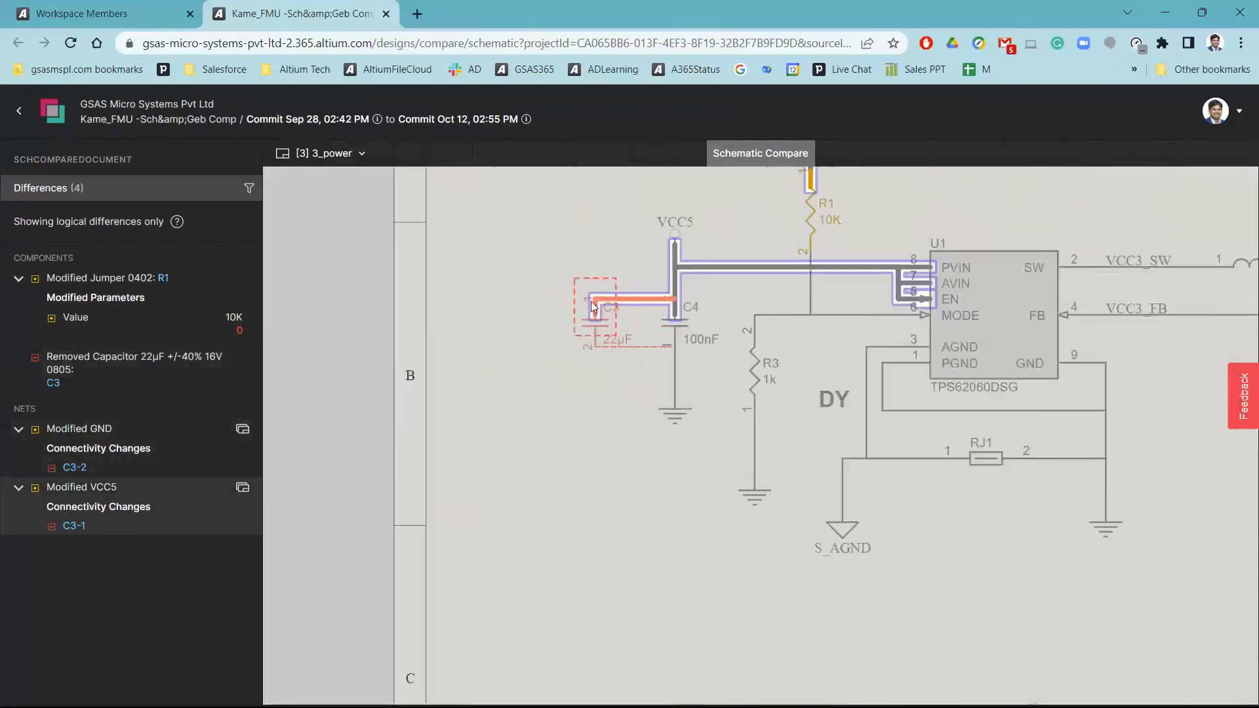
click(105, 451)
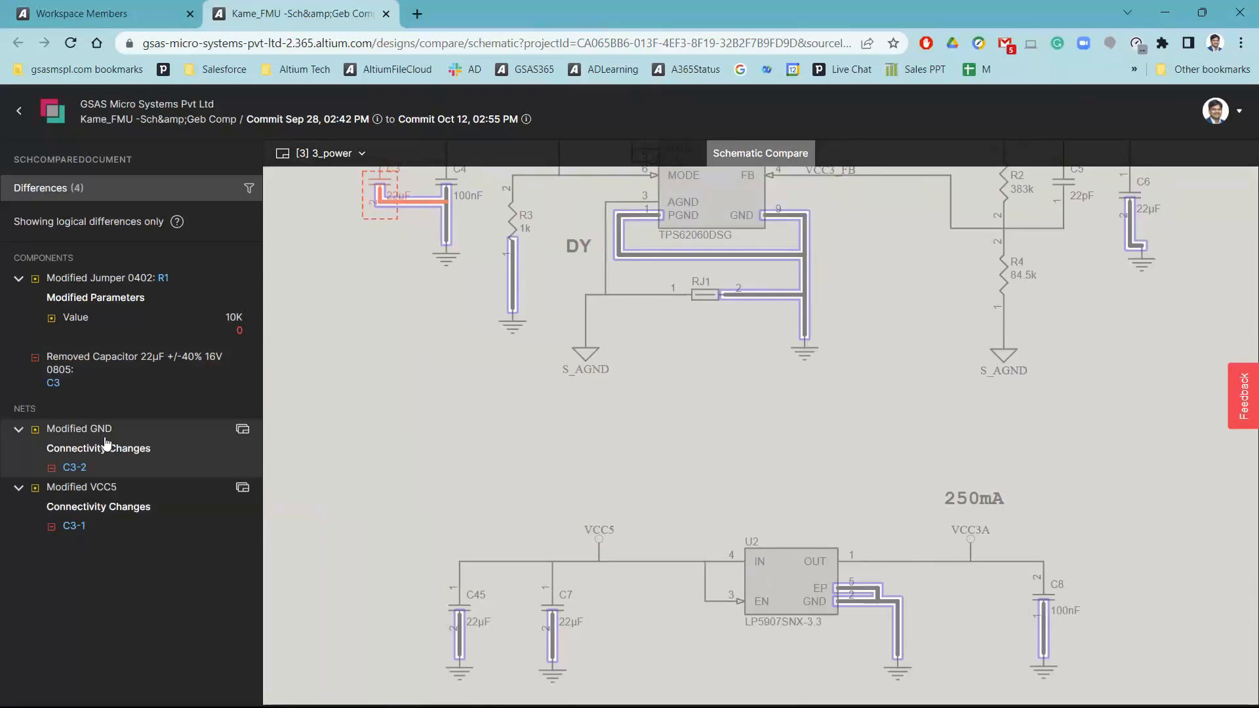
Switch back to Altium Designer and close the Kame_FMU project history document
key(alt+Tab)
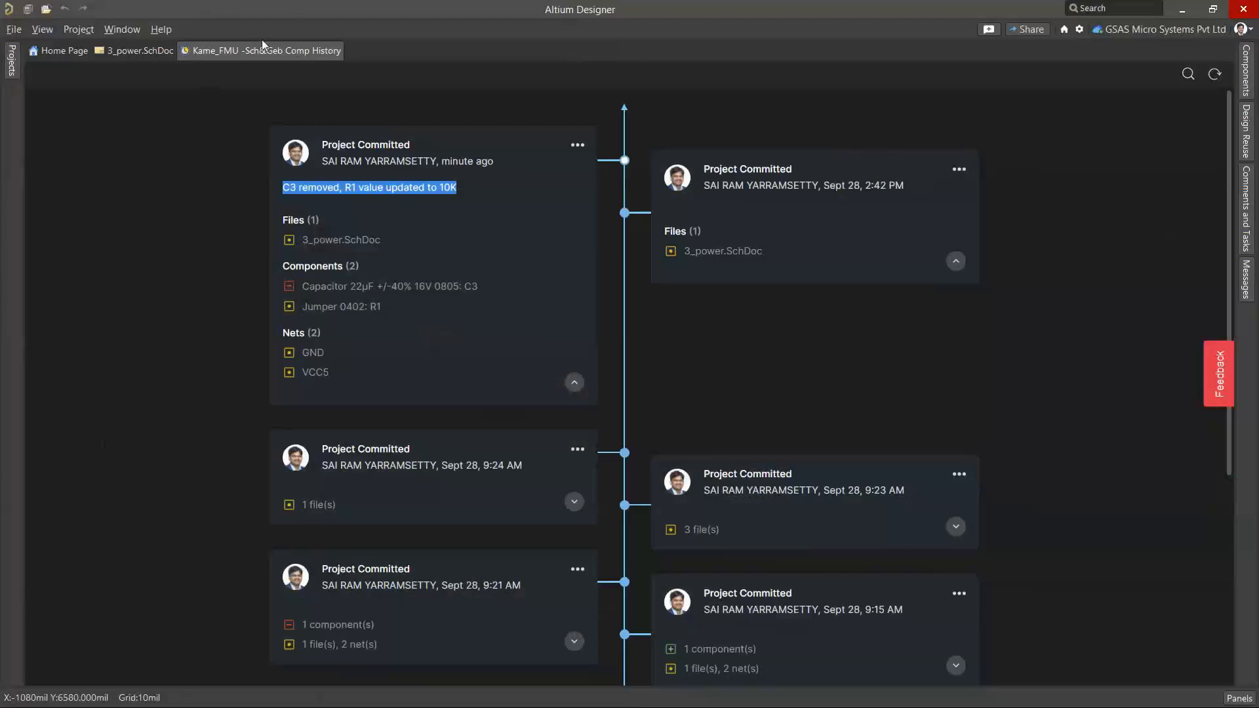
right_click(250, 48)
click(280, 59)
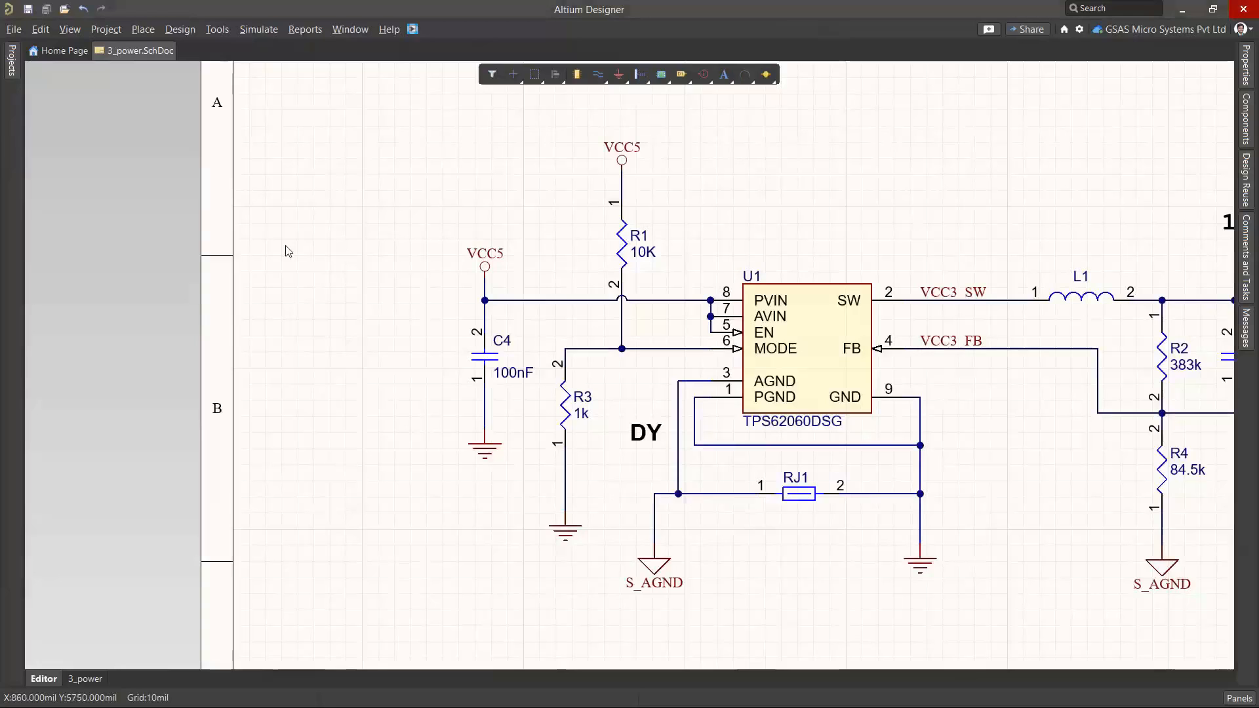
Start sharing the Kame_FMU project and enter the recipient's e-mail address
click(12, 64)
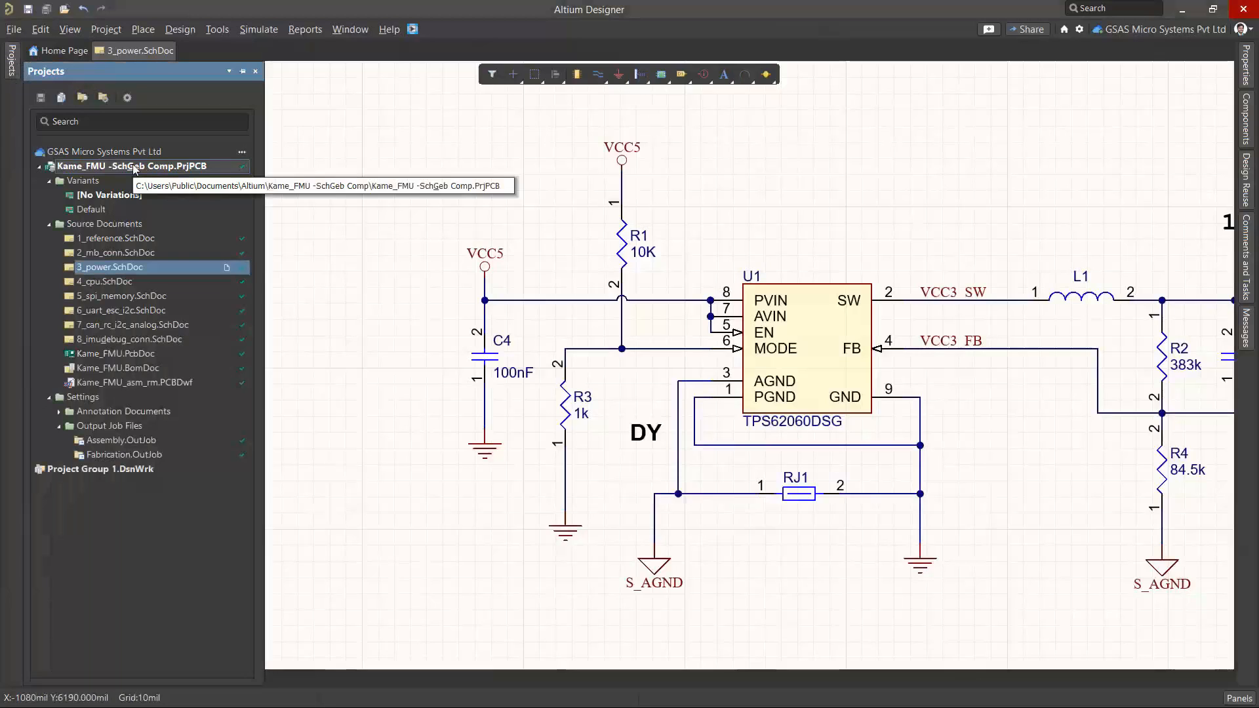
click(1017, 30)
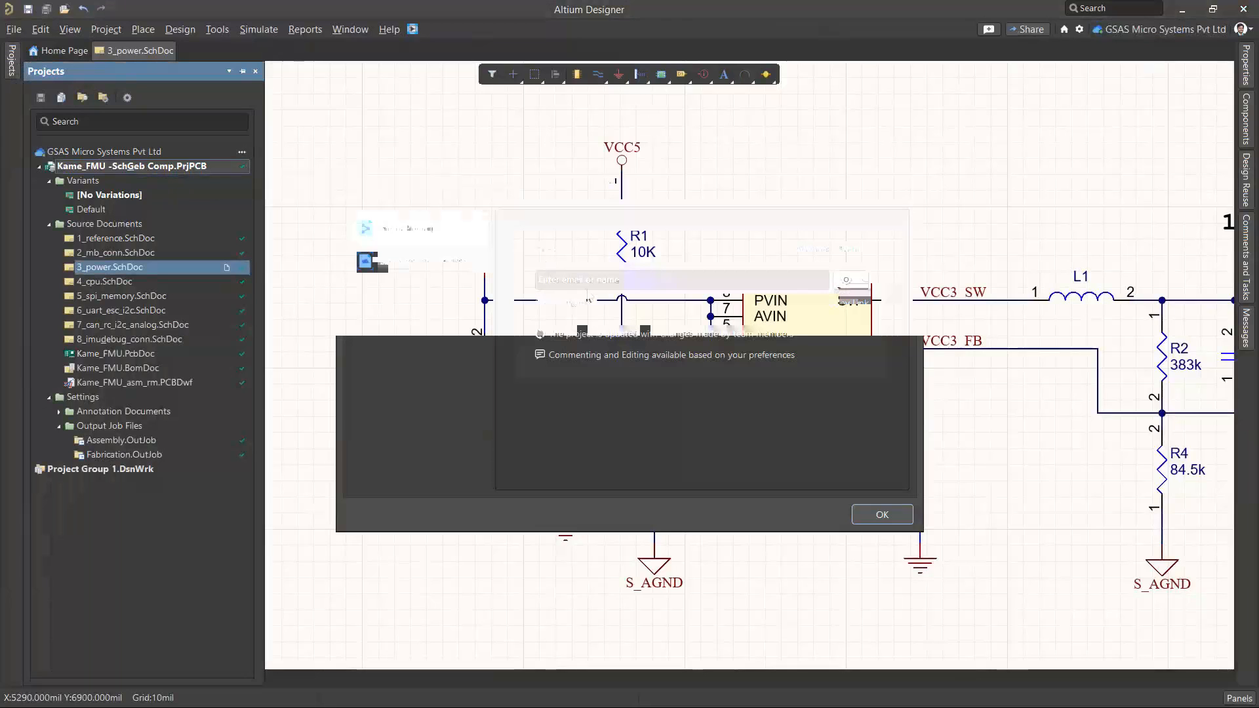
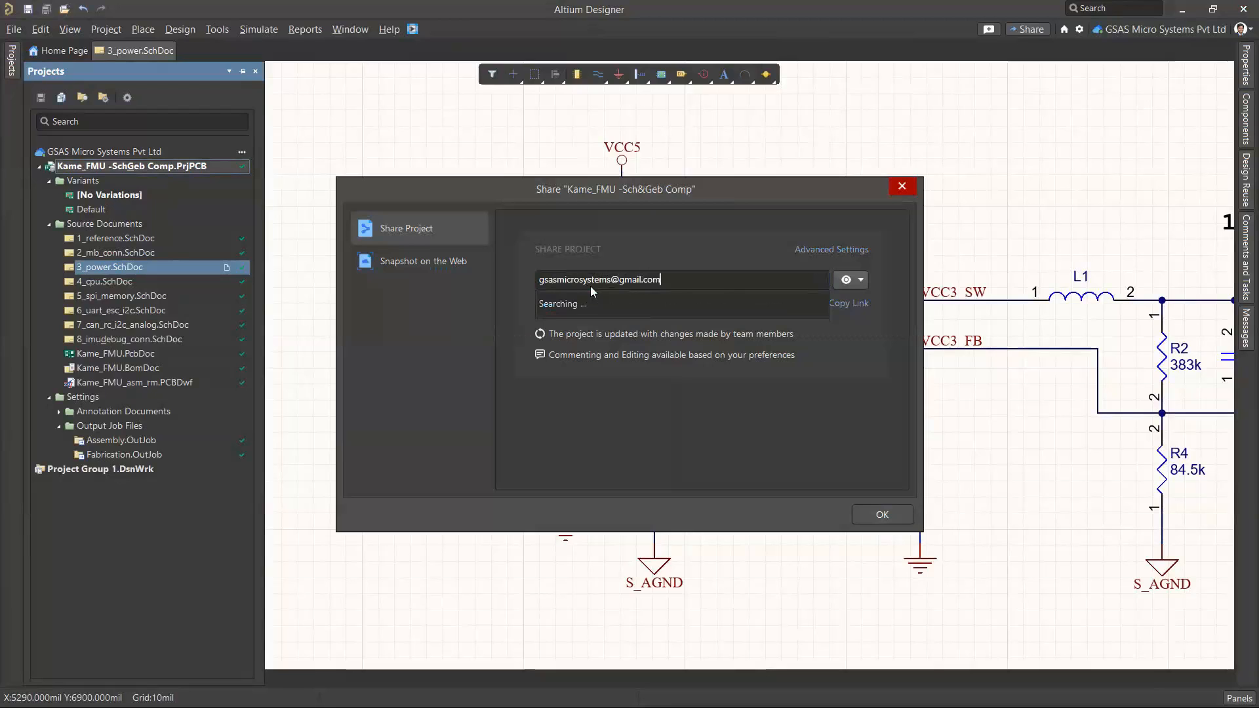
Keep the recipient's permission at Can View after checking the access options, and share the project
click(861, 282)
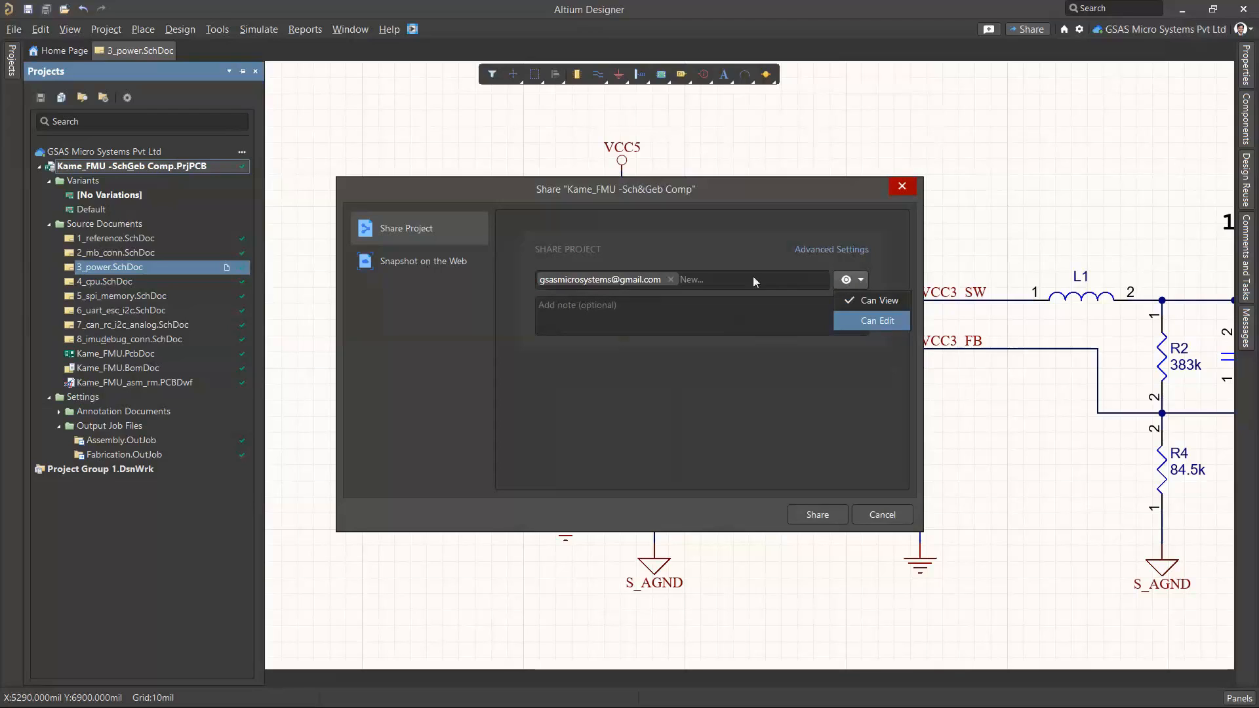
click(885, 302)
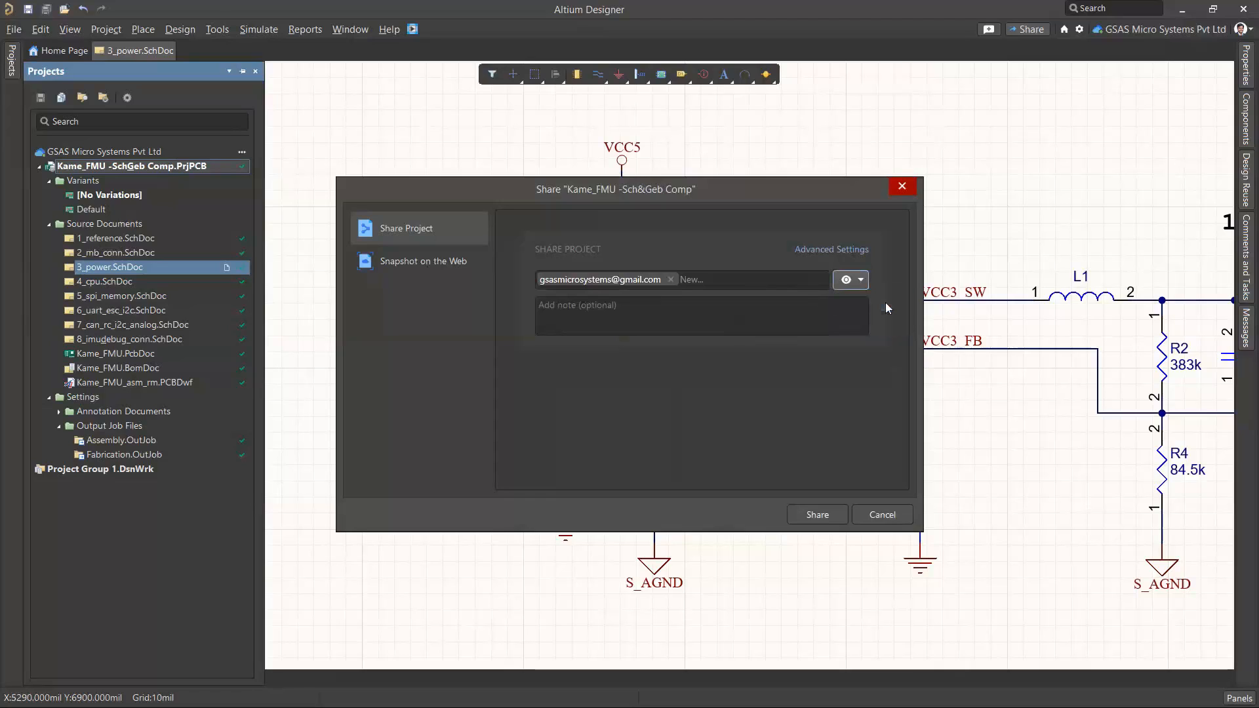
click(851, 279)
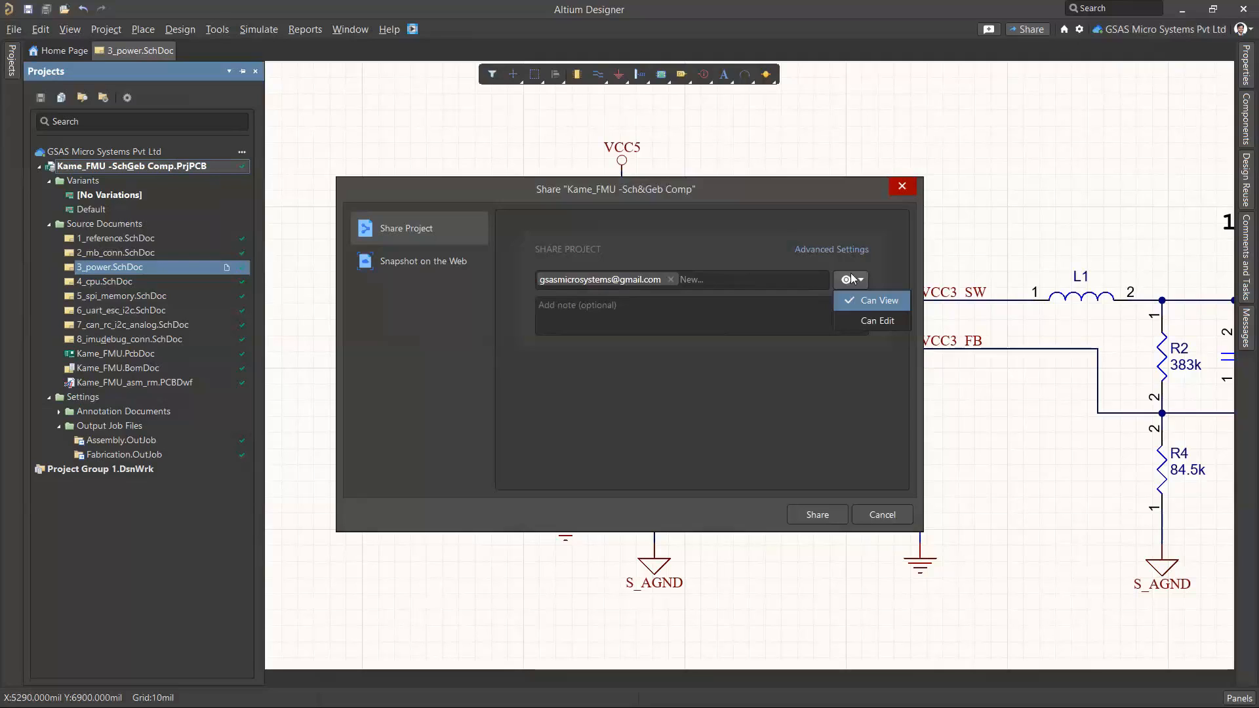
click(854, 312)
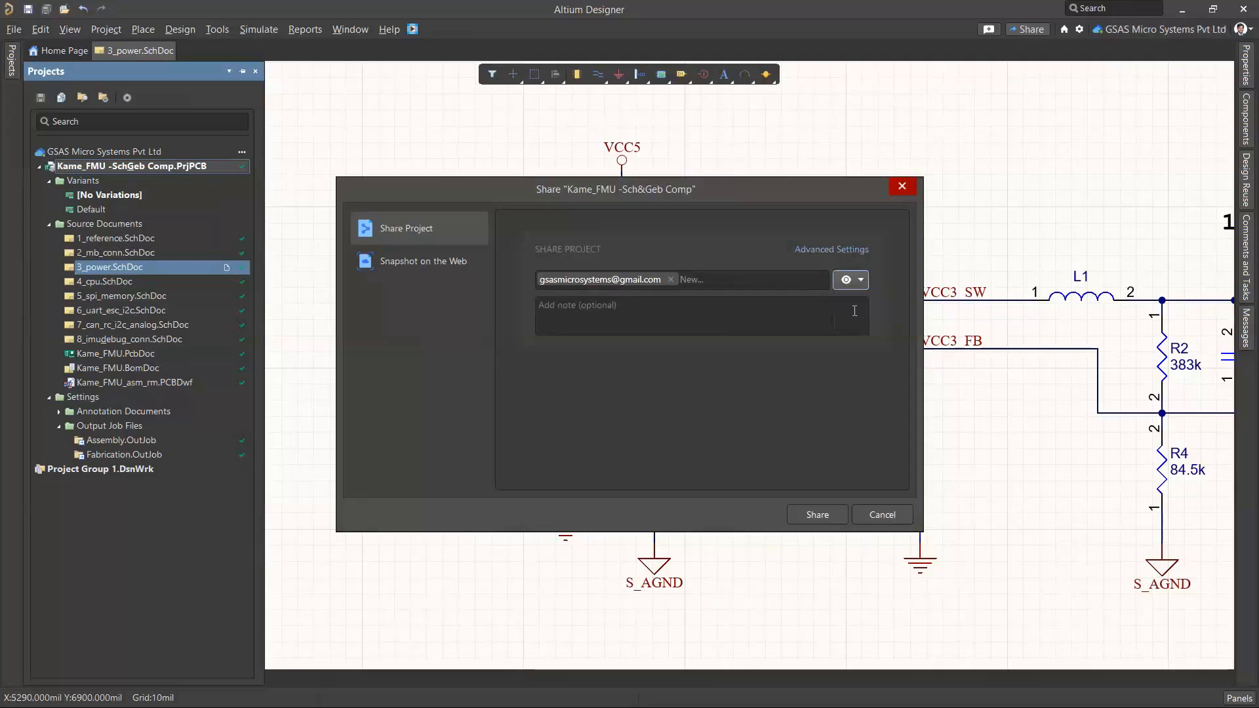
click(823, 512)
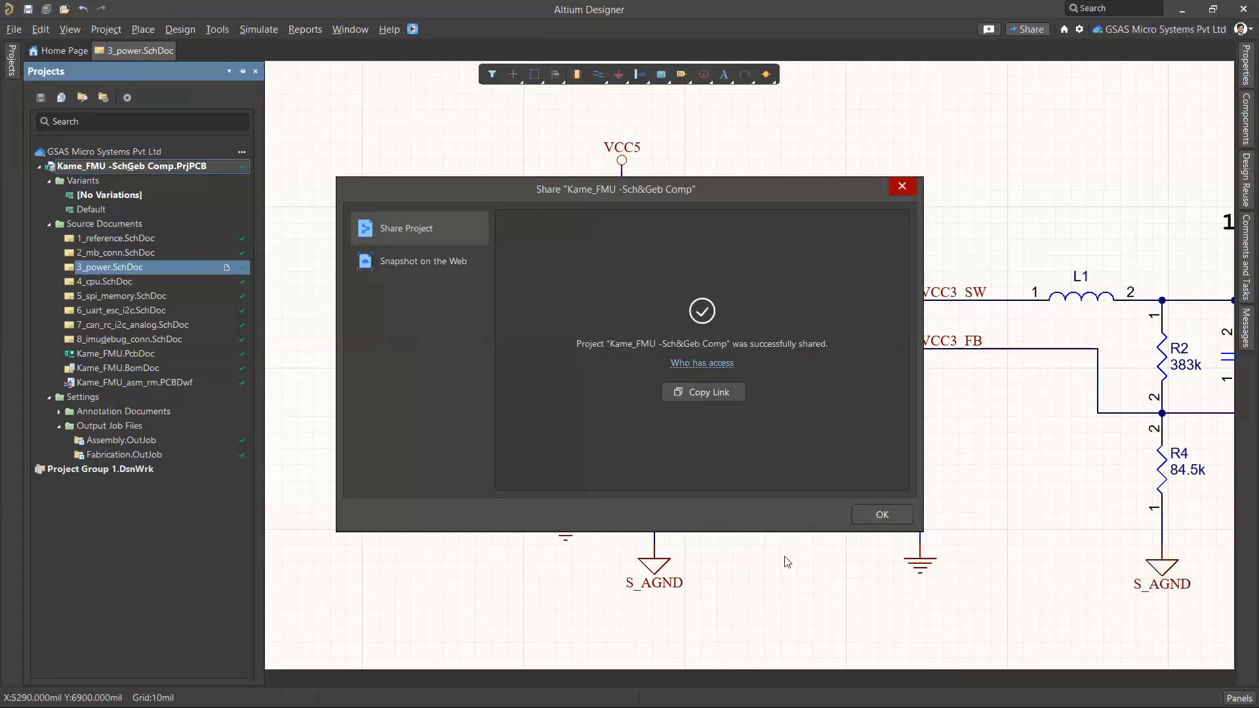
Switch to Google Chrome and open a new browser window under the GSAS profile
key(alt+Tab)
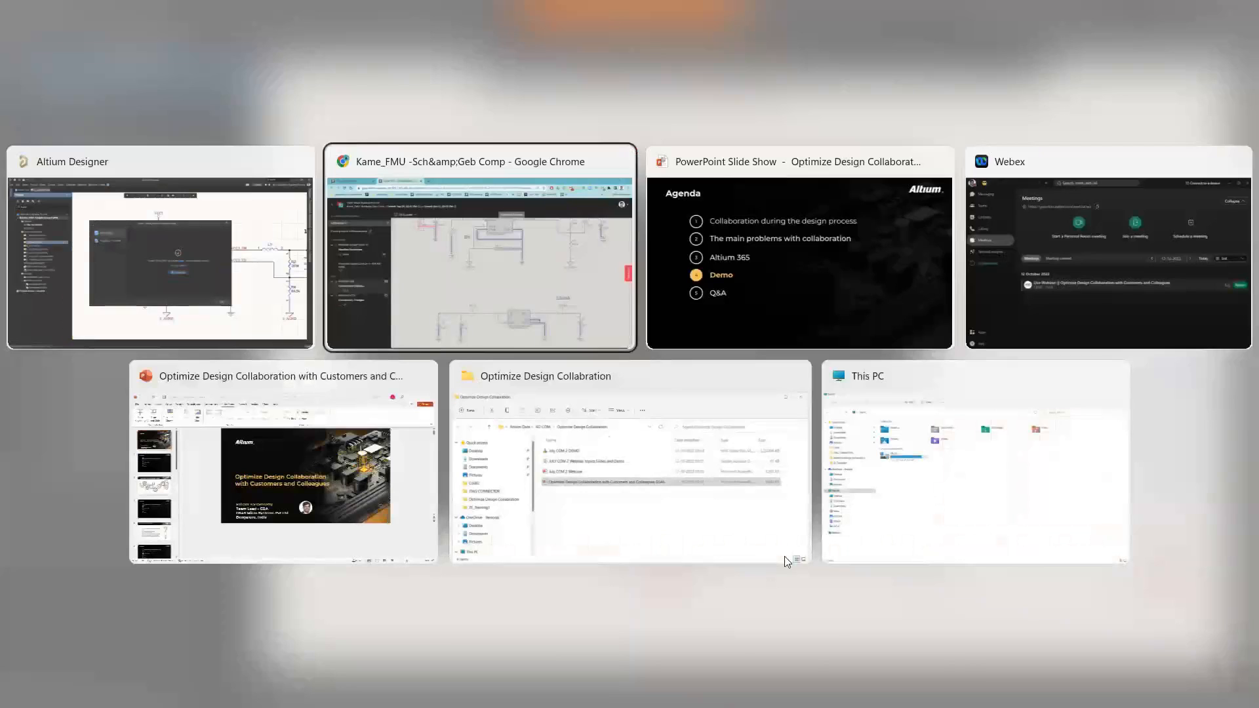
click(1217, 41)
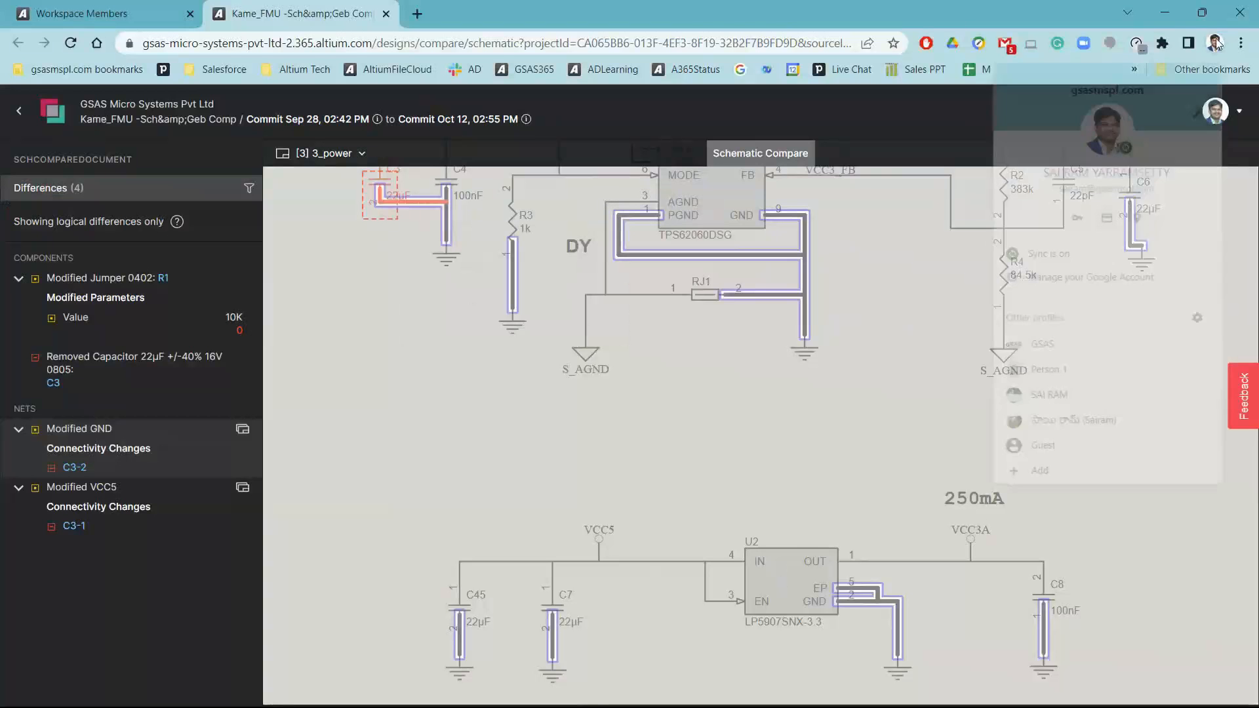
click(1041, 346)
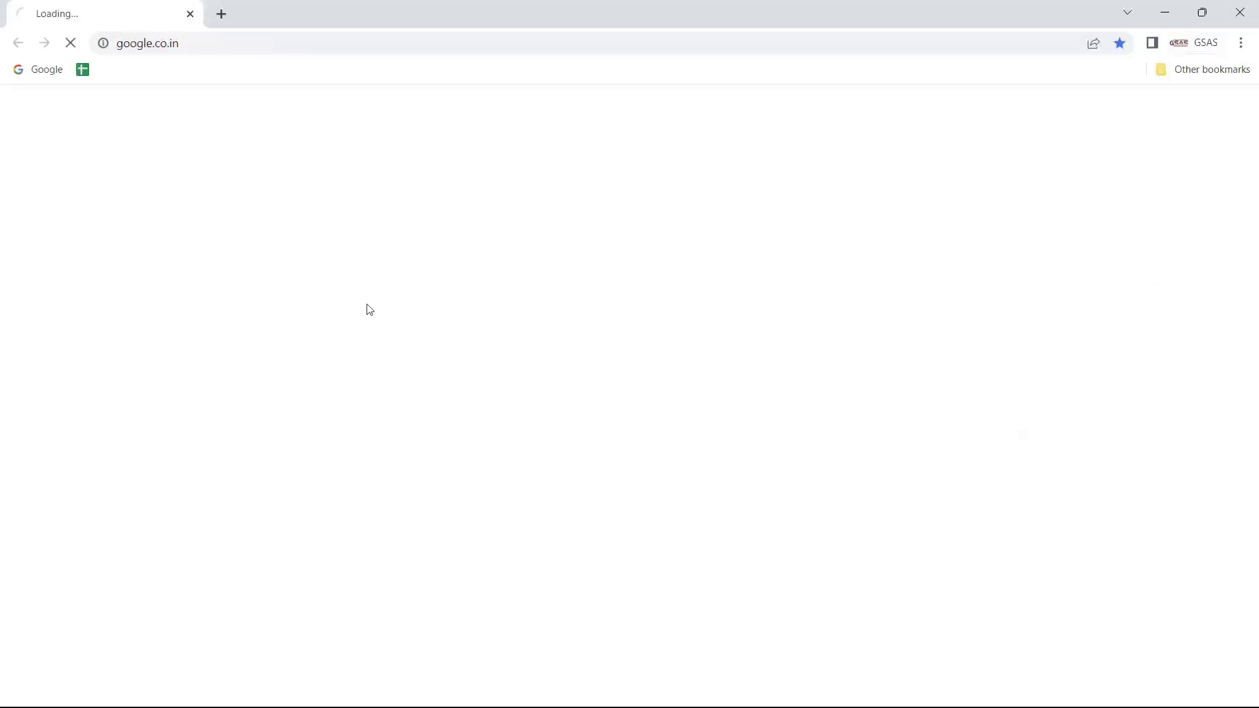
Open Gmail, read the Kame_FMU -Sch&Geb Comp sharing notification and open the shared project in Altium 365
click(1046, 110)
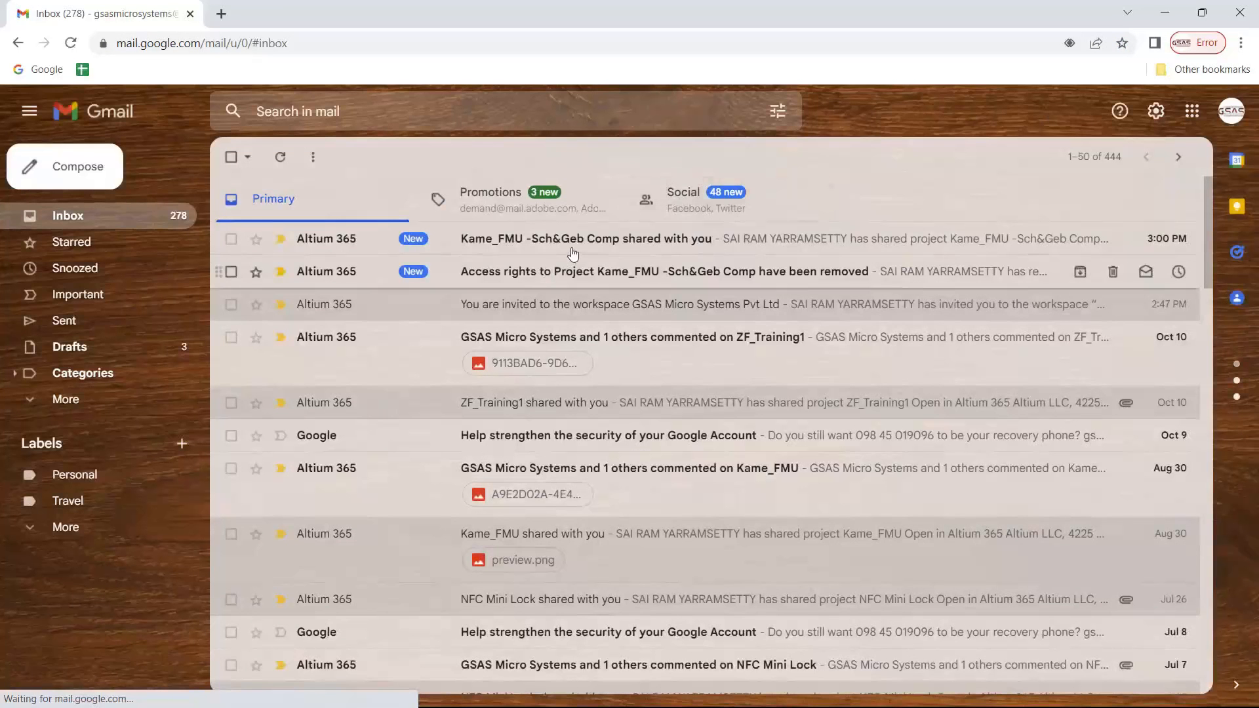
click(682, 238)
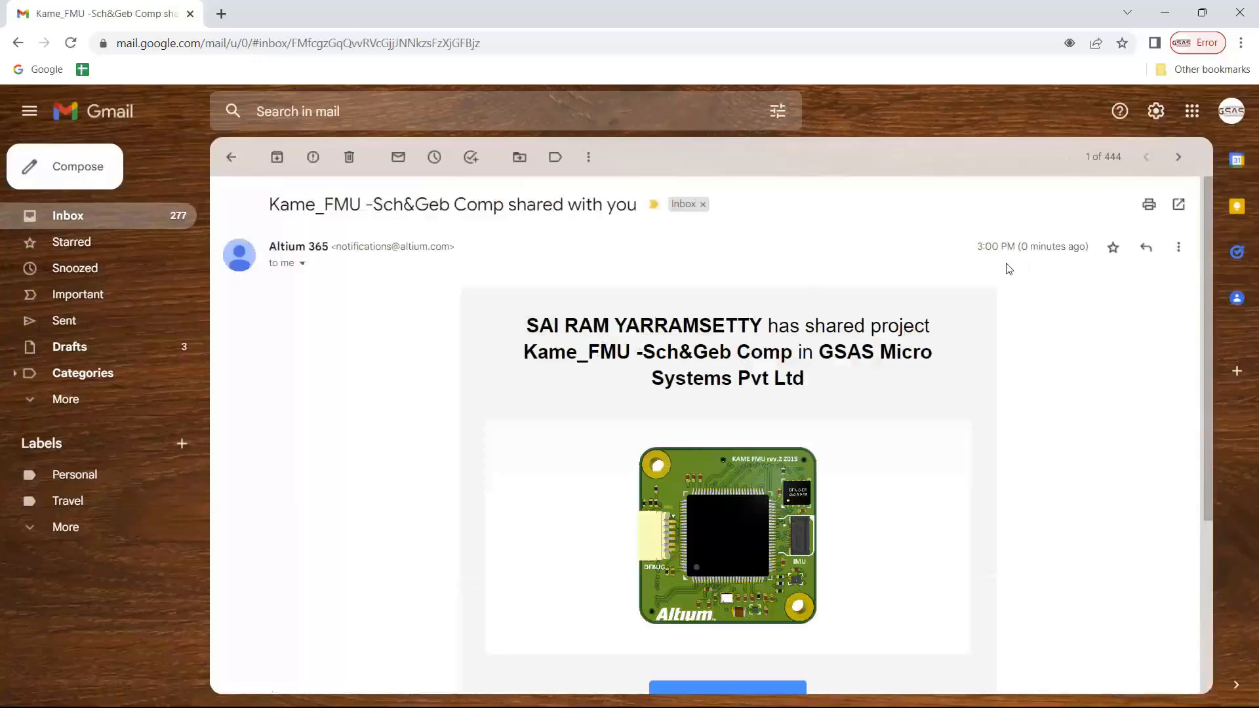
scroll(820, 384, down, 4)
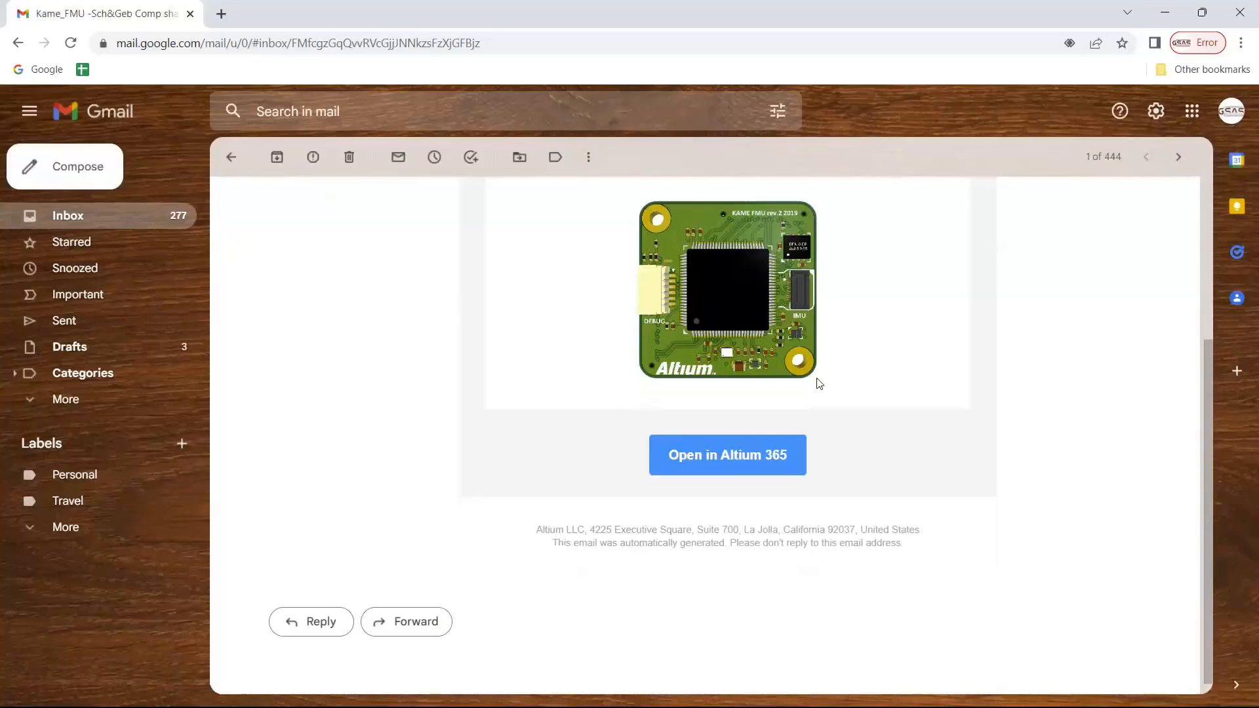
click(726, 469)
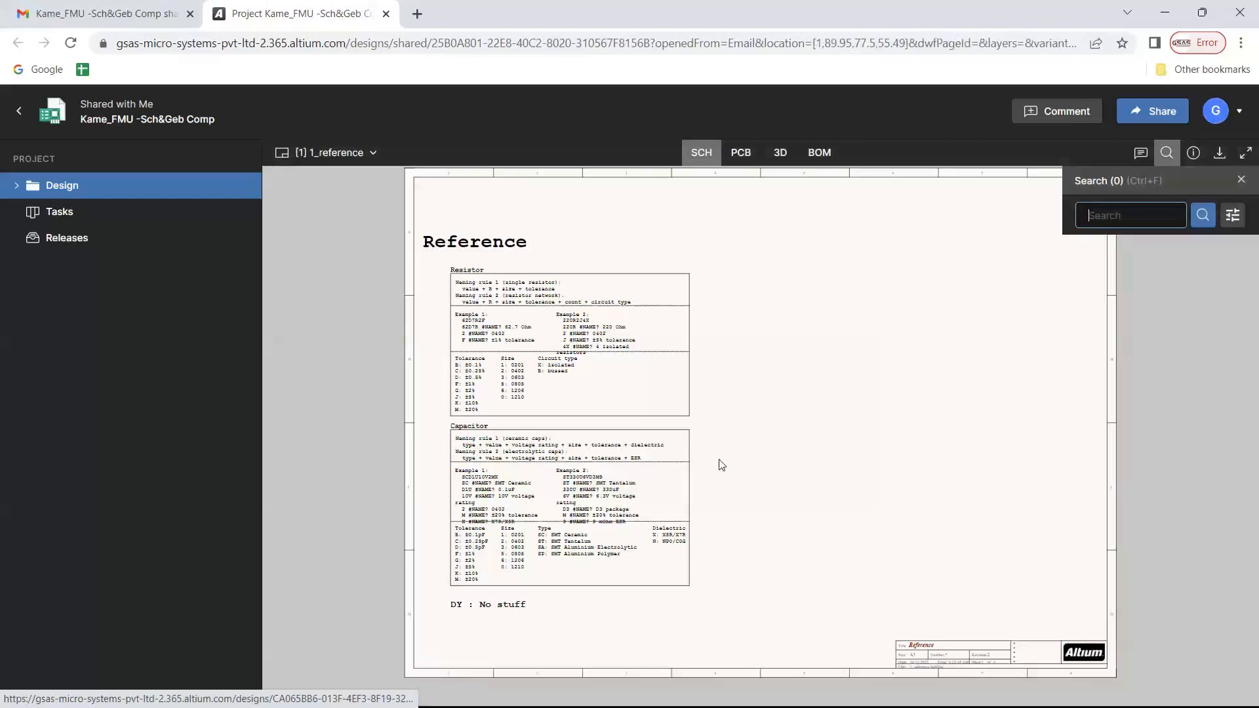
Open the 3_power.SchDoc source document and review the details of component U1
click(20, 187)
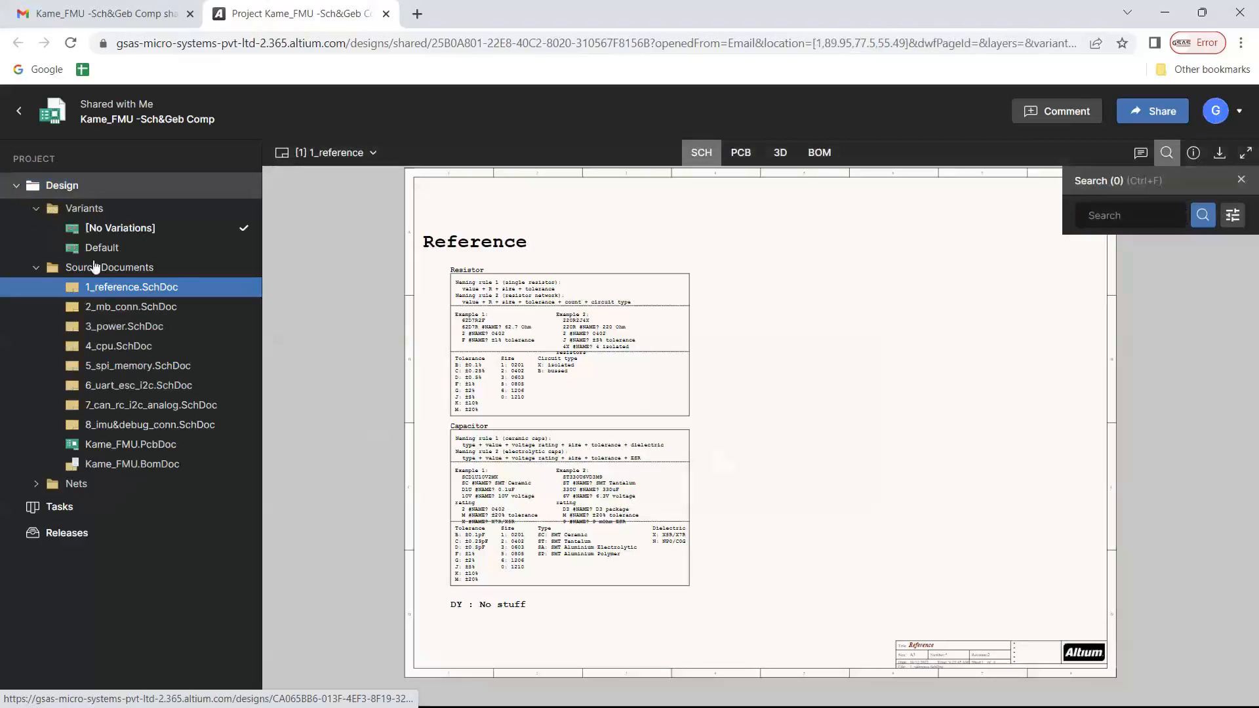
click(128, 326)
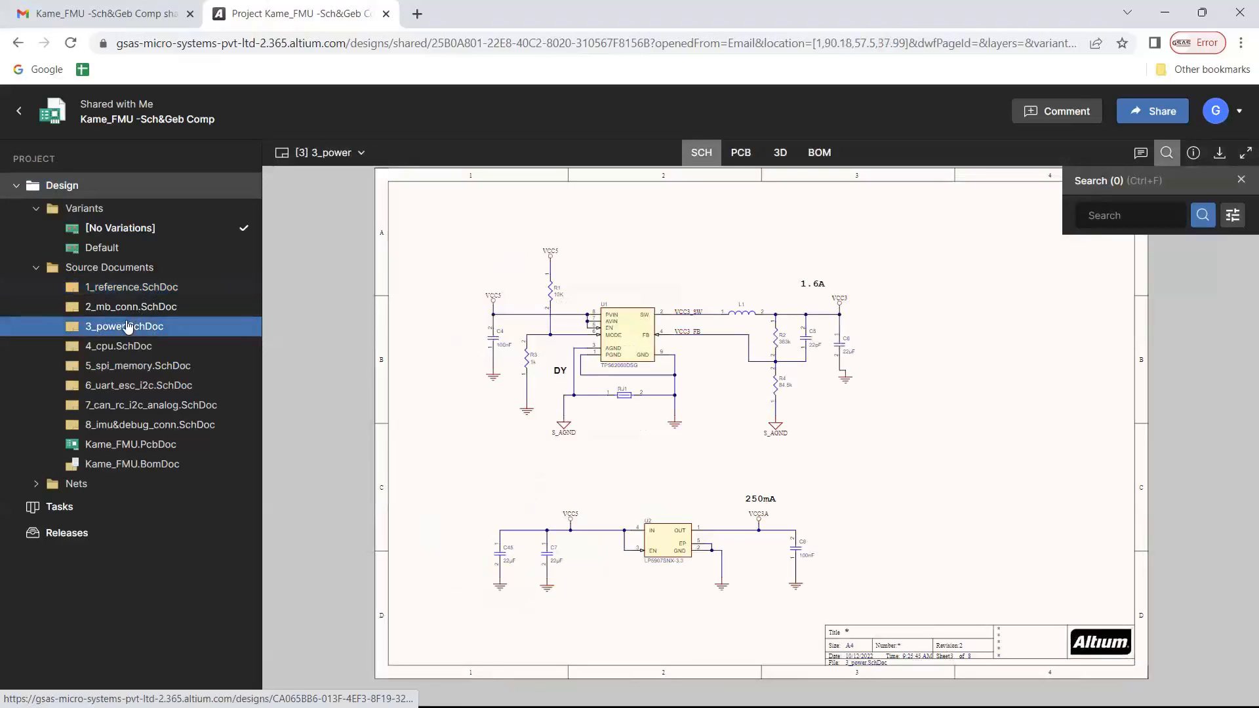
click(628, 343)
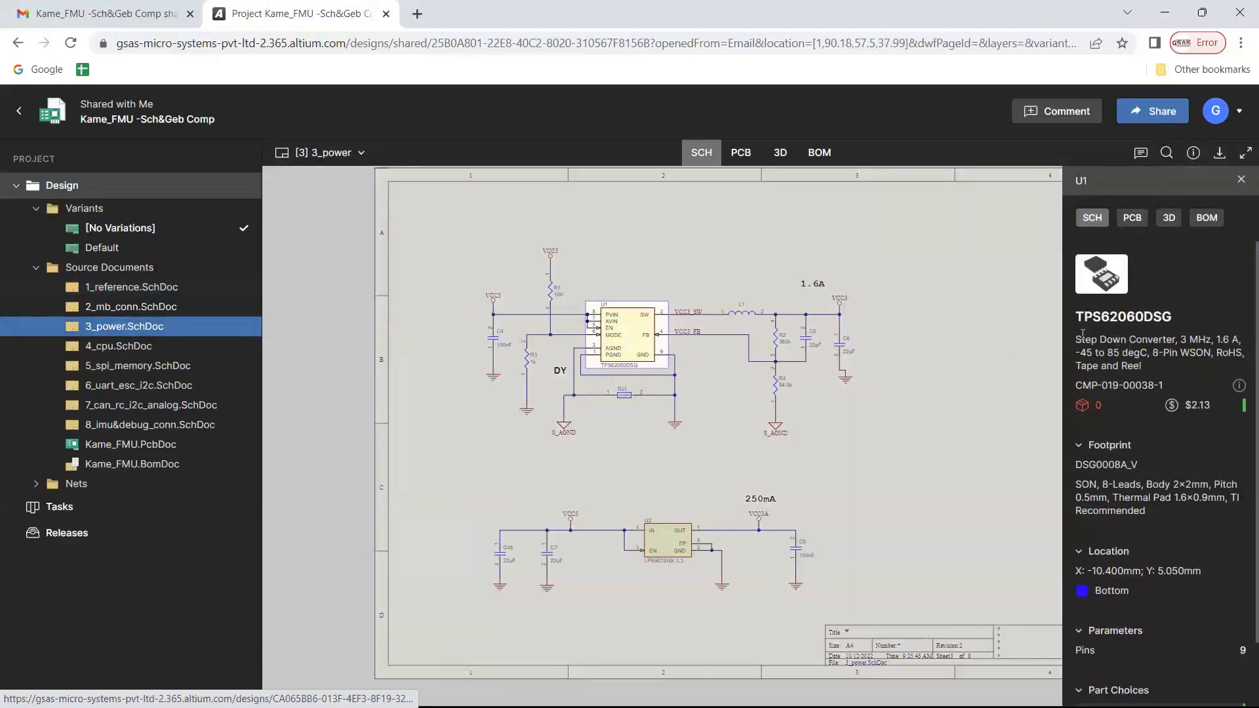
scroll(1141, 365, down, 1)
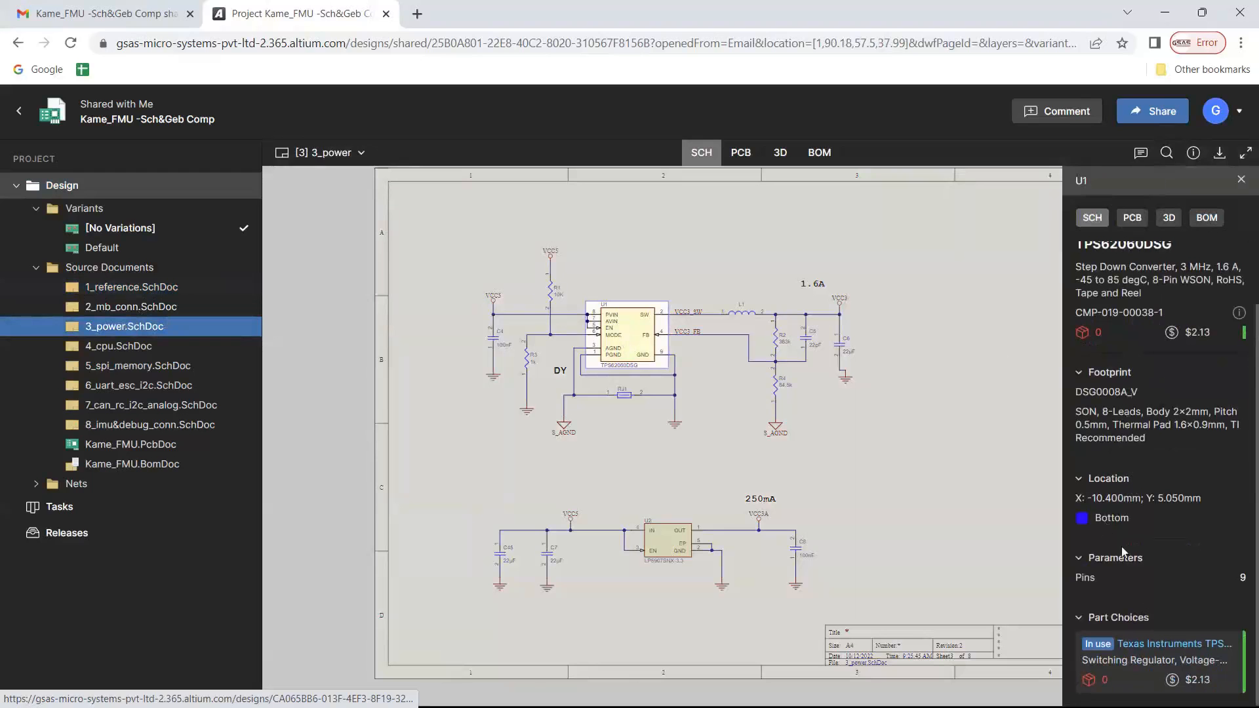
Examine component U1 in the PCB layout and in the 3D view of the board
click(743, 155)
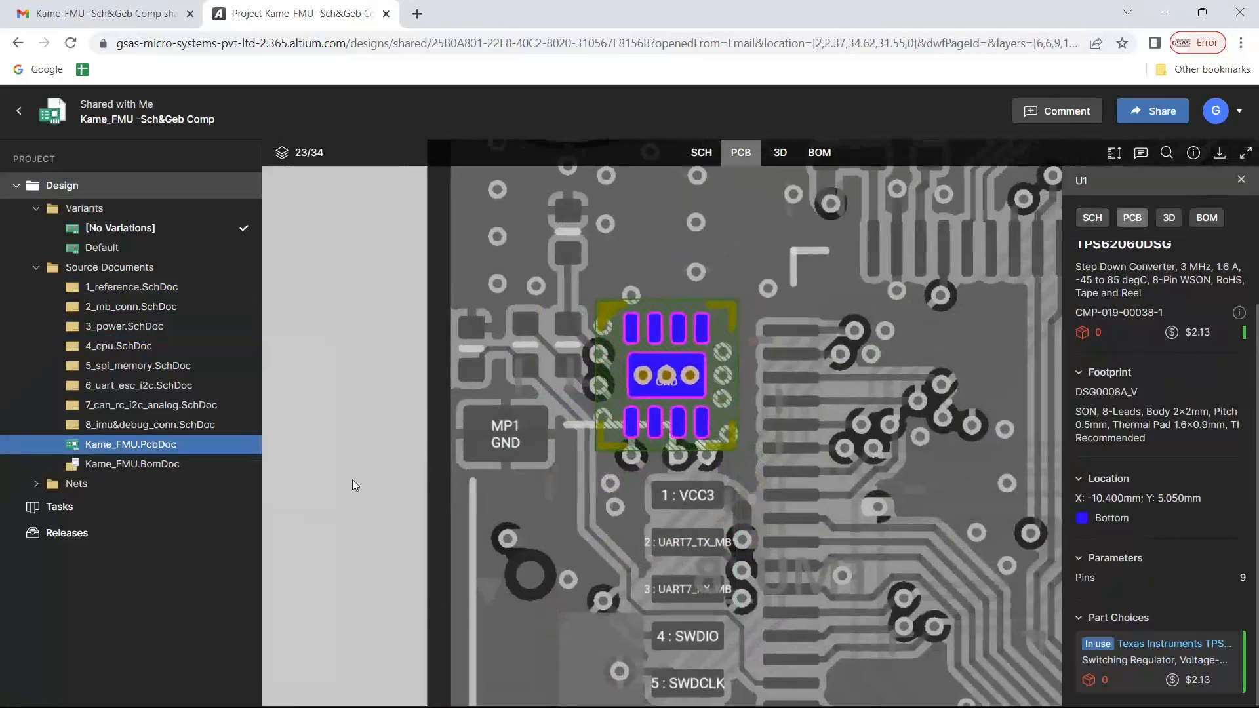
scroll(394, 453, down, 5)
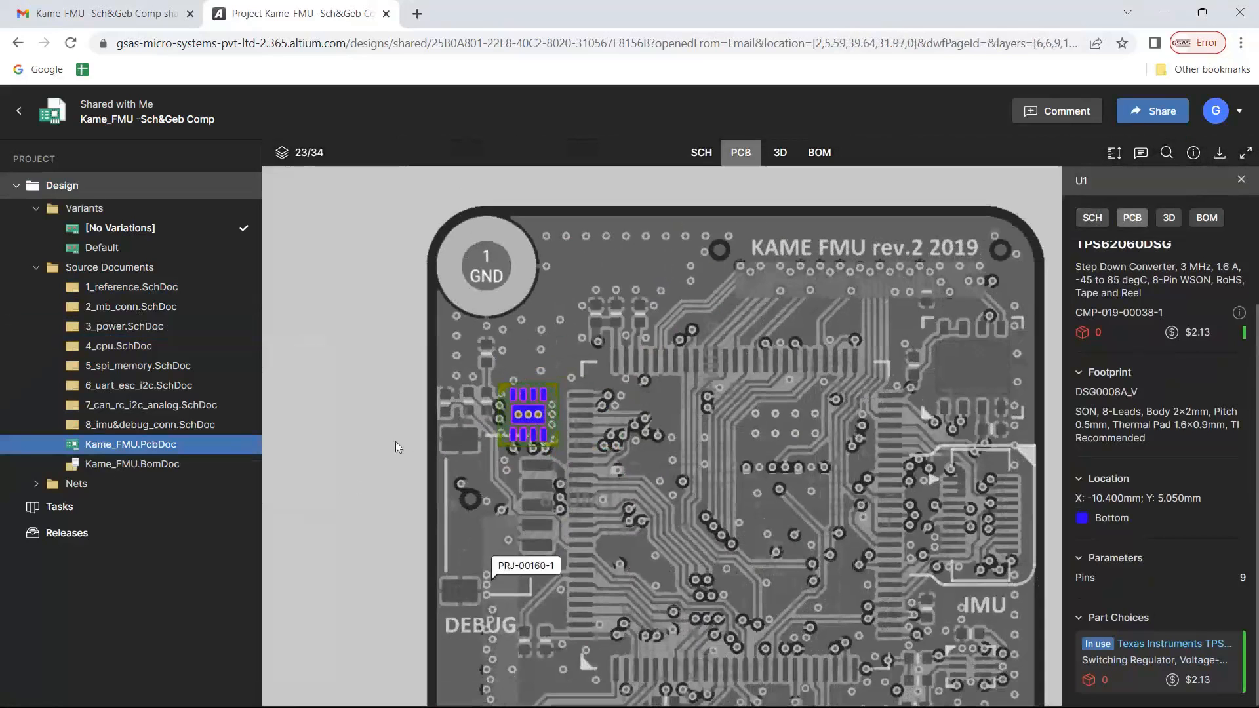
drag(395, 442, 371, 416)
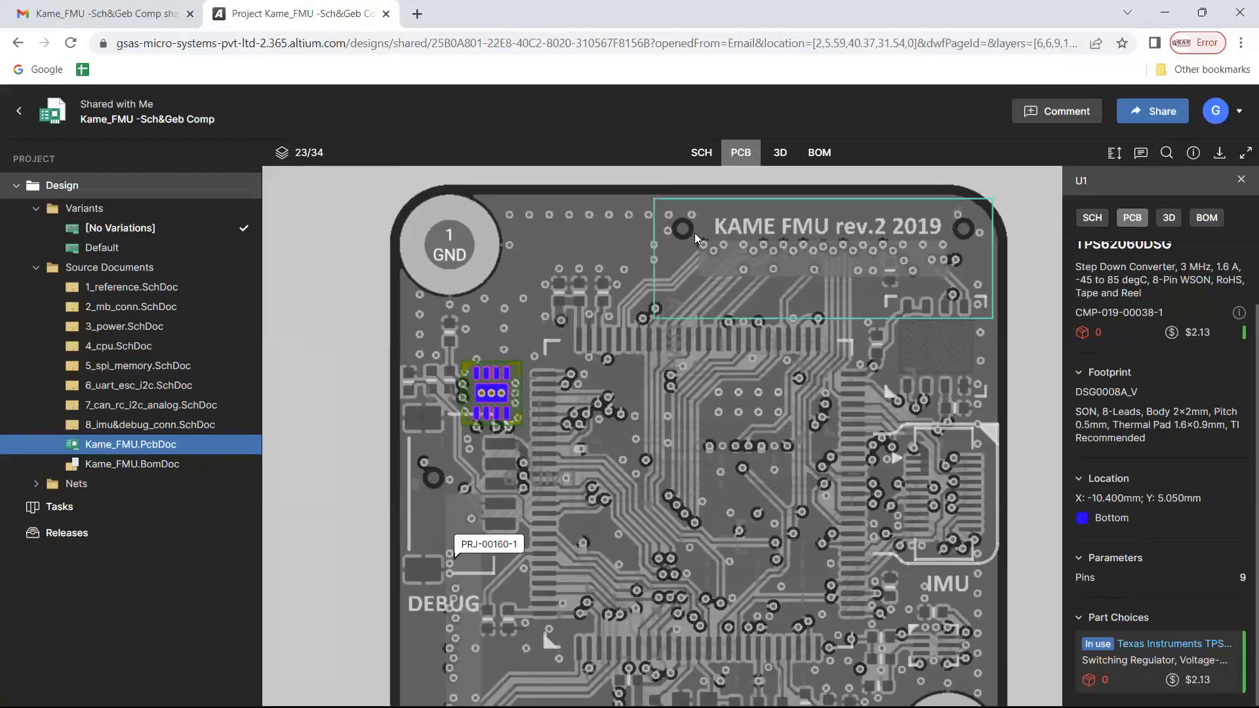
click(780, 153)
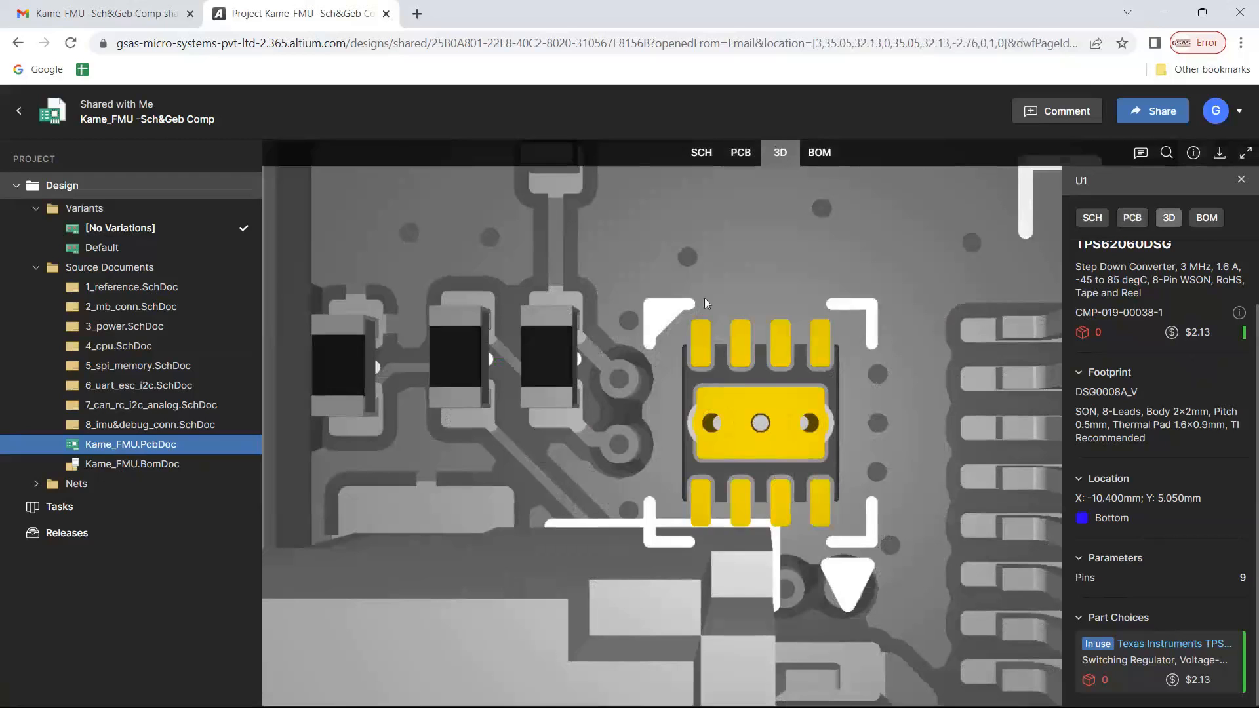
scroll(704, 298, down, 10)
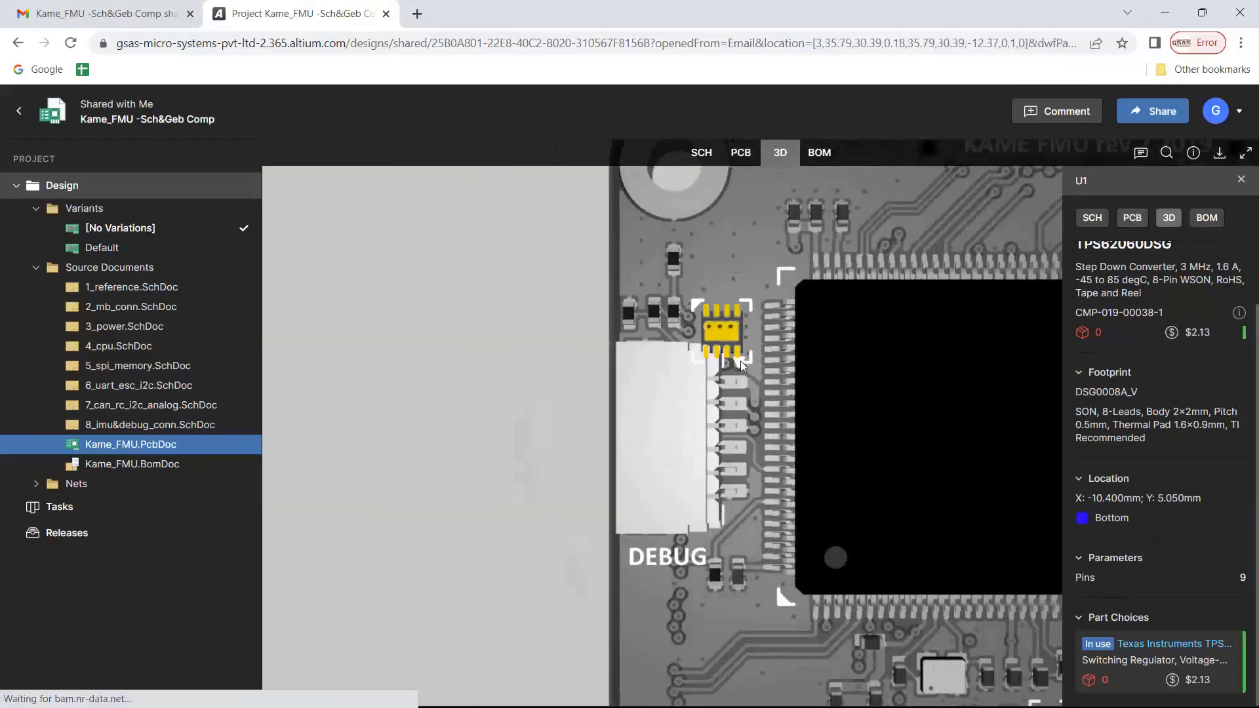
click(741, 152)
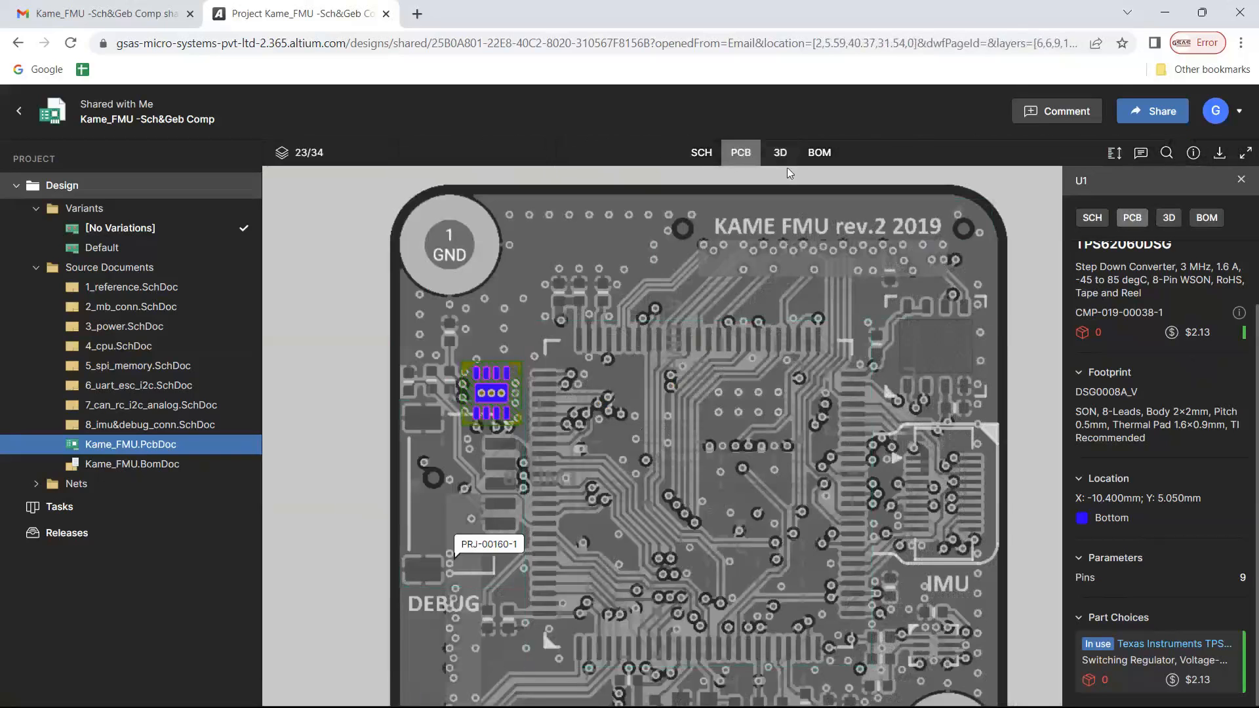
click(780, 152)
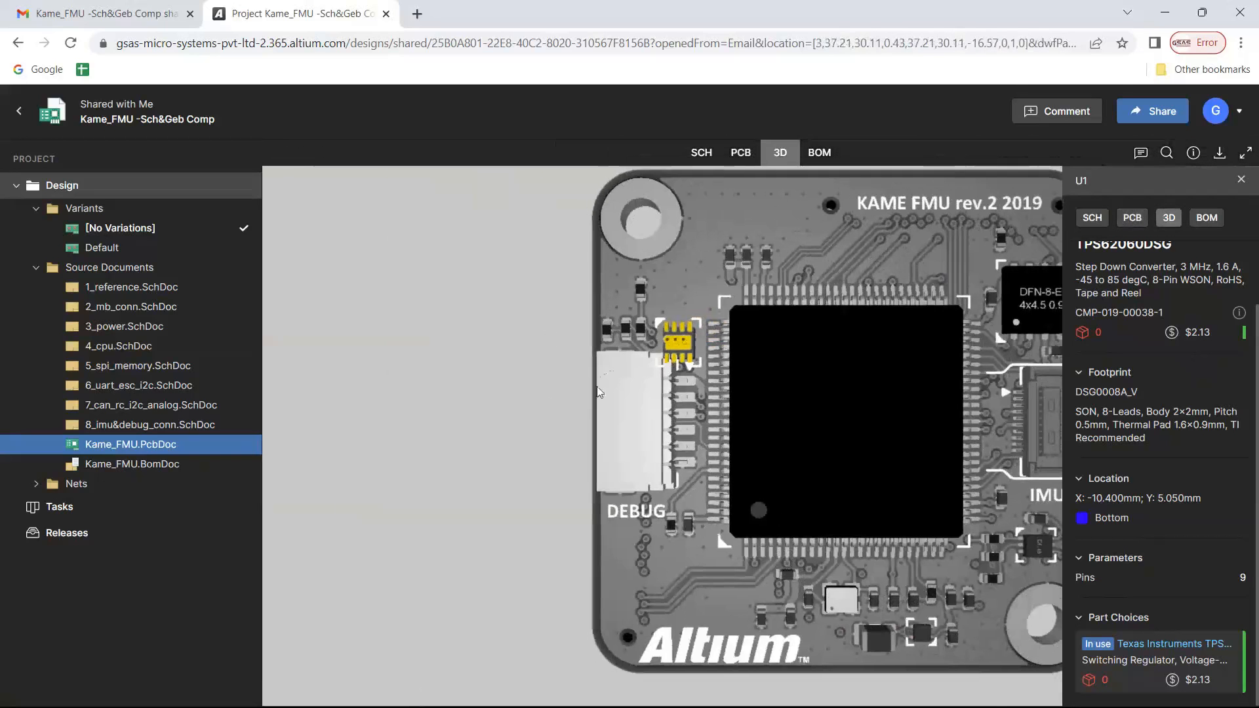
right_drag(597, 387, 486, 420)
drag(486, 420, 858, 157)
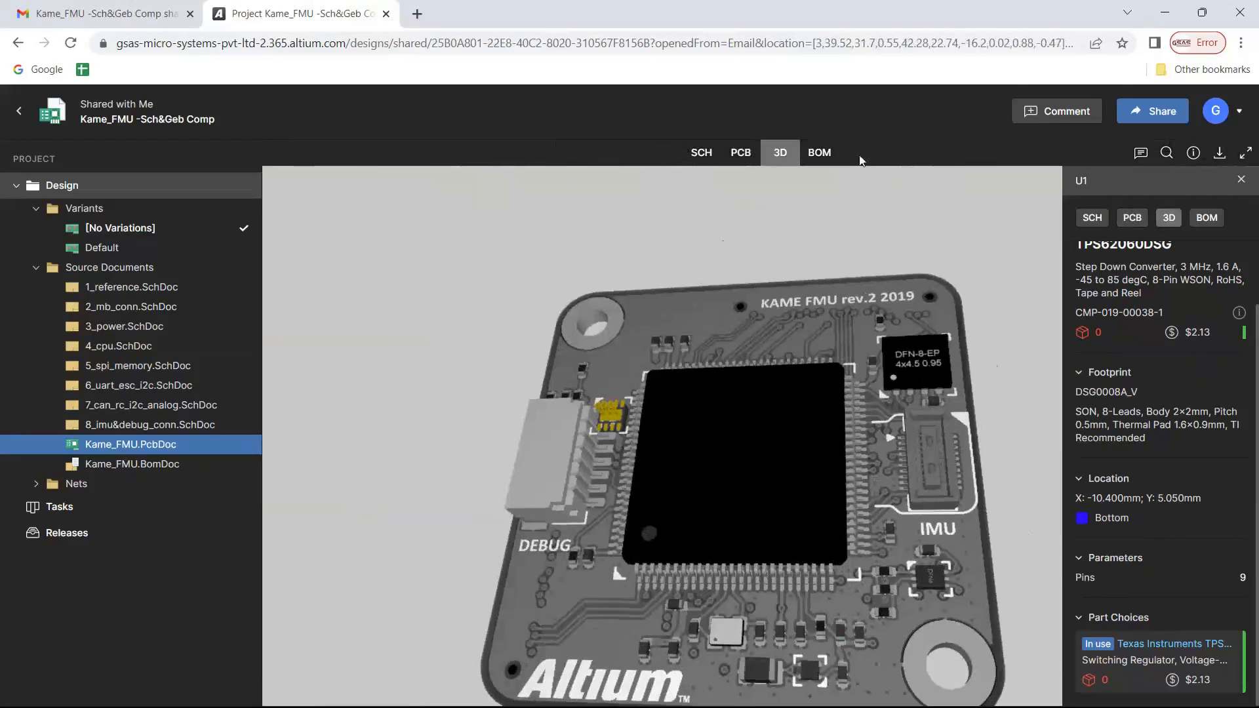
Look through the project's BOM down to the U1 line and close the component's details
click(819, 153)
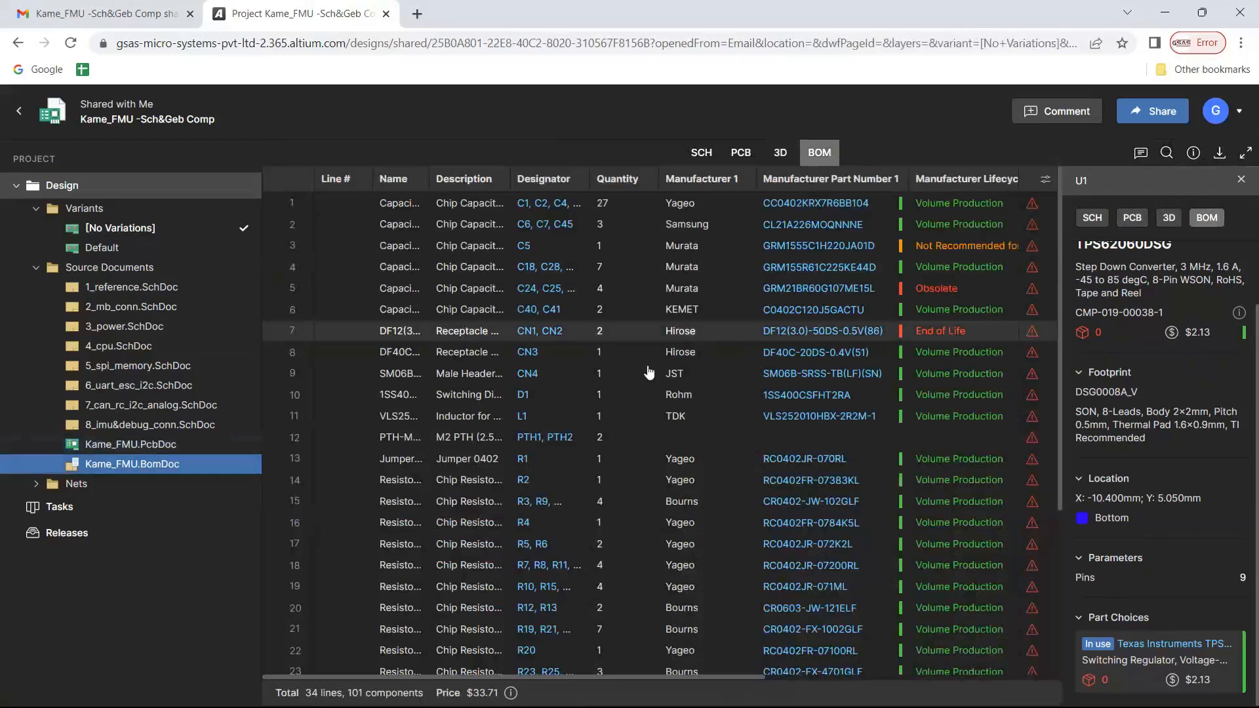
scroll(644, 379, down, 3)
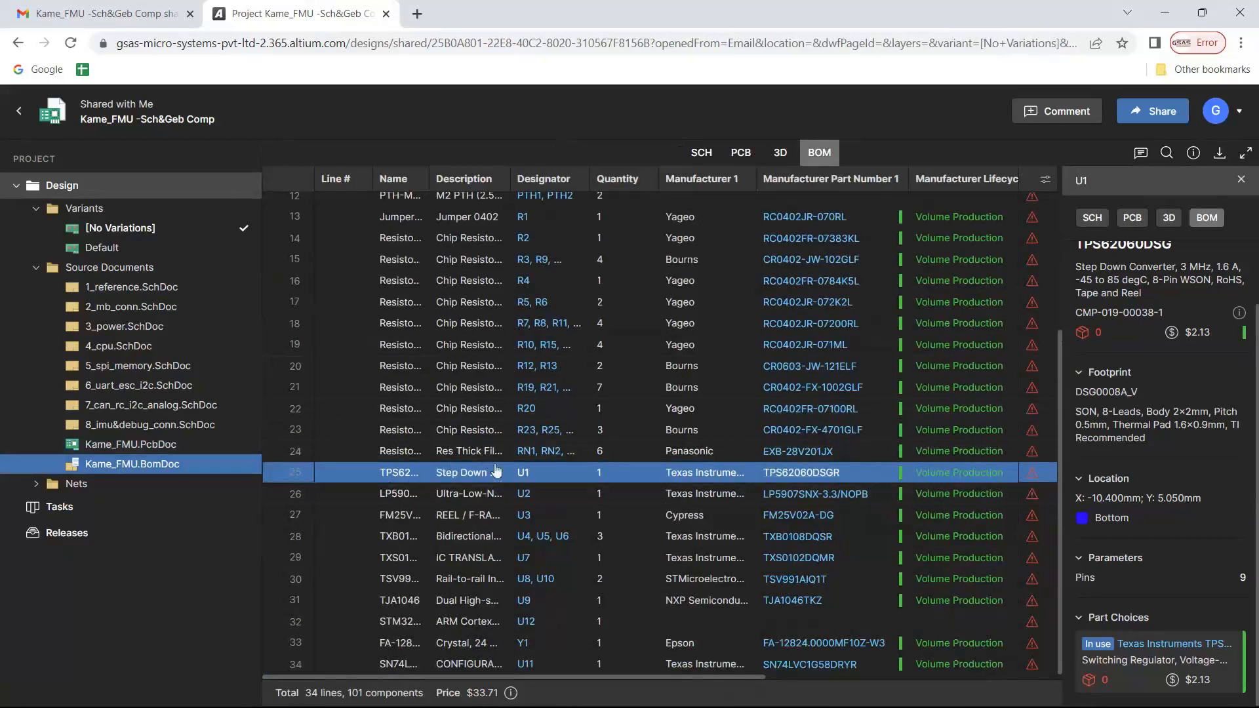
click(1241, 179)
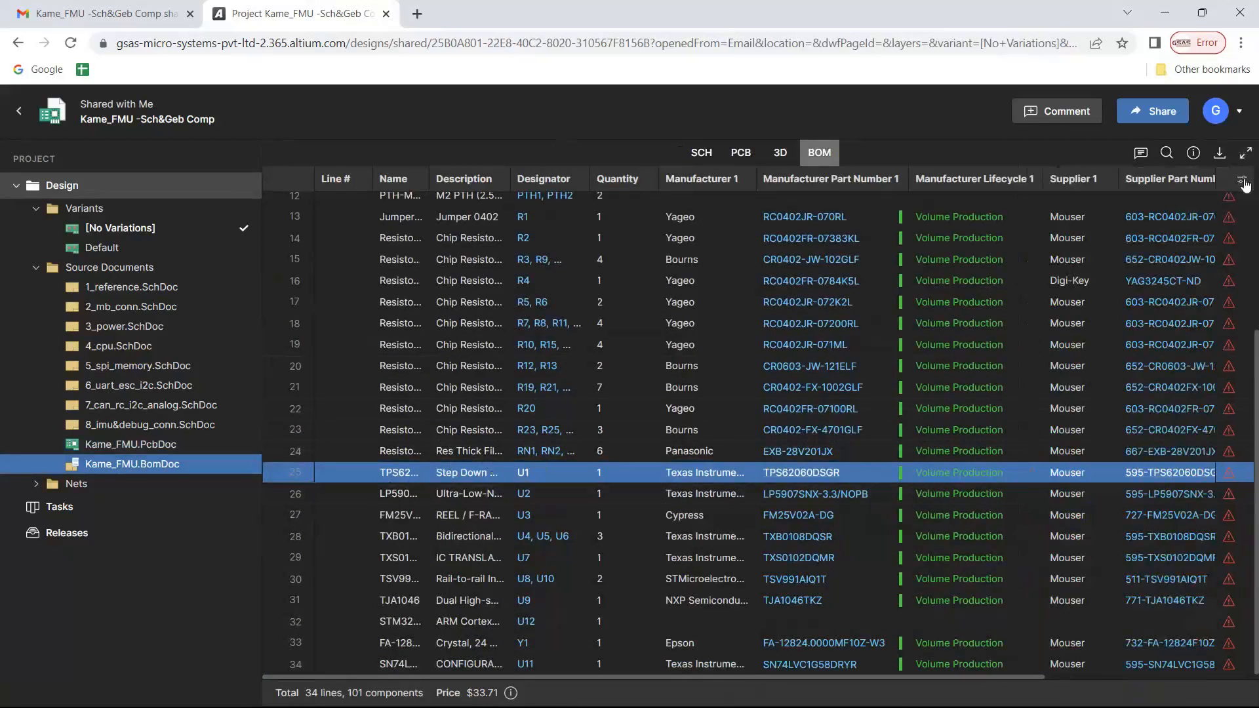
Return to the 3_power schematic, place a comment on capacitor C4 and enter "it seems c3 is missing"
click(701, 152)
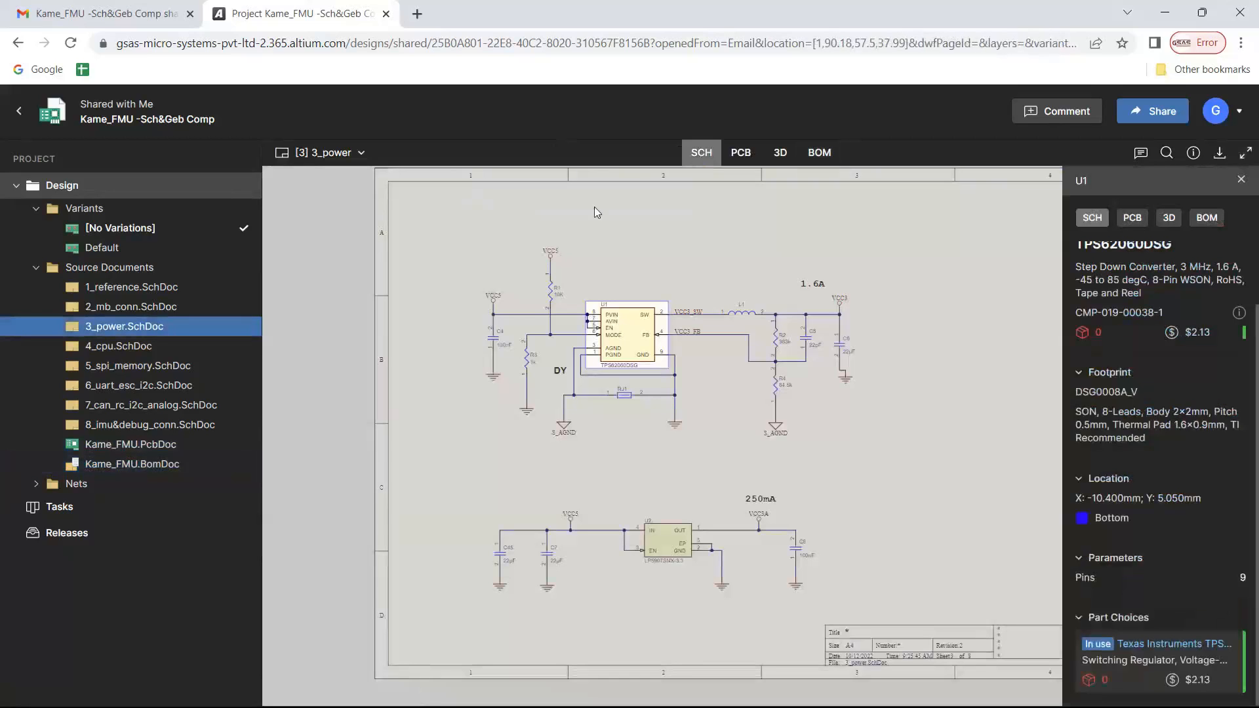
click(627, 217)
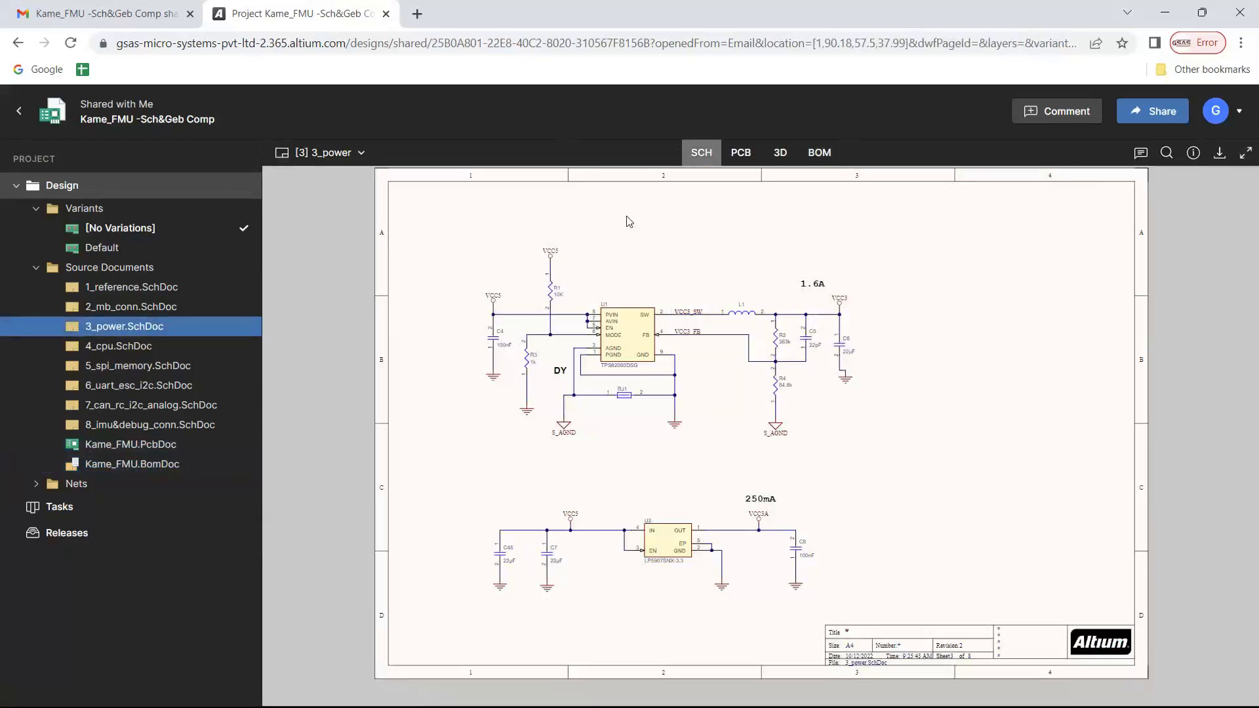
scroll(634, 267, up, 3)
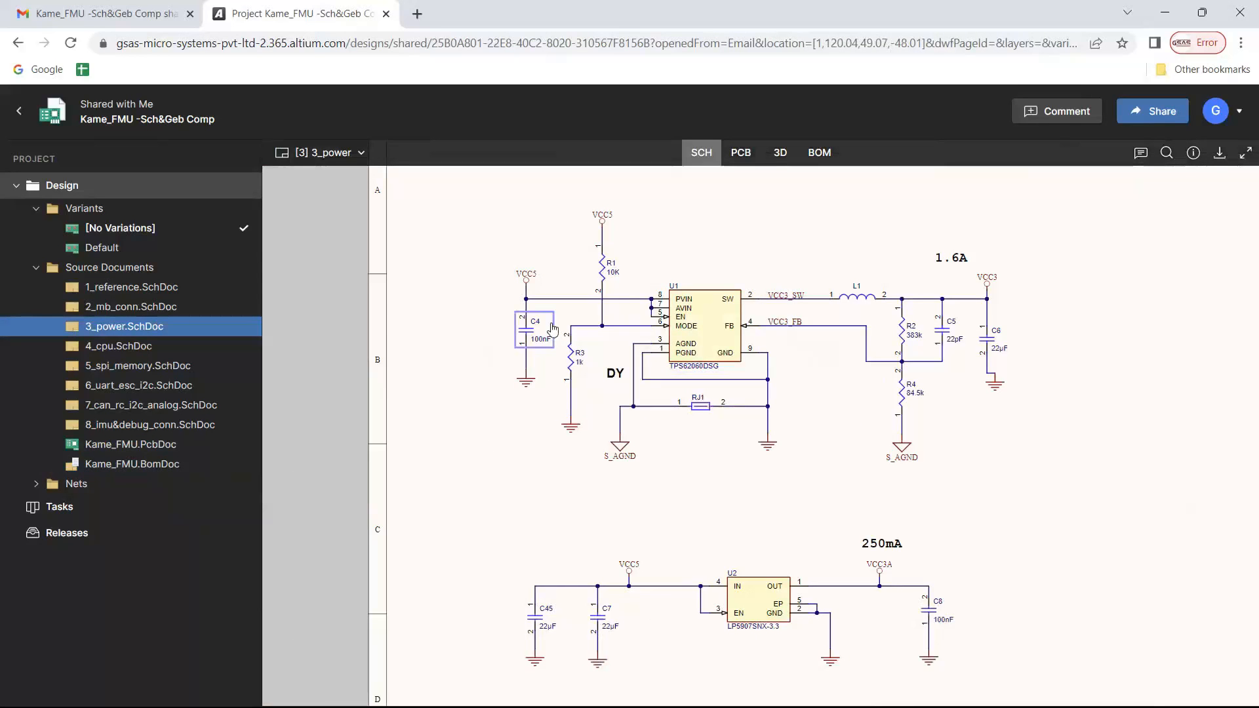
click(1065, 117)
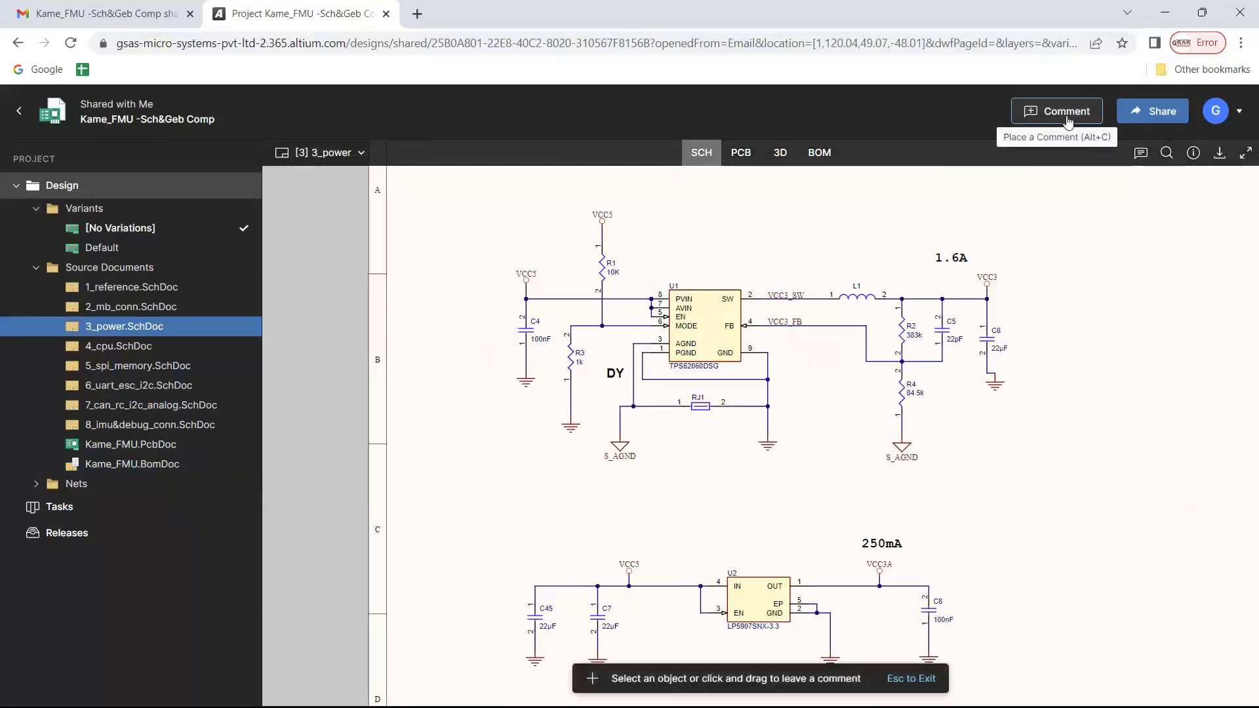
click(526, 333)
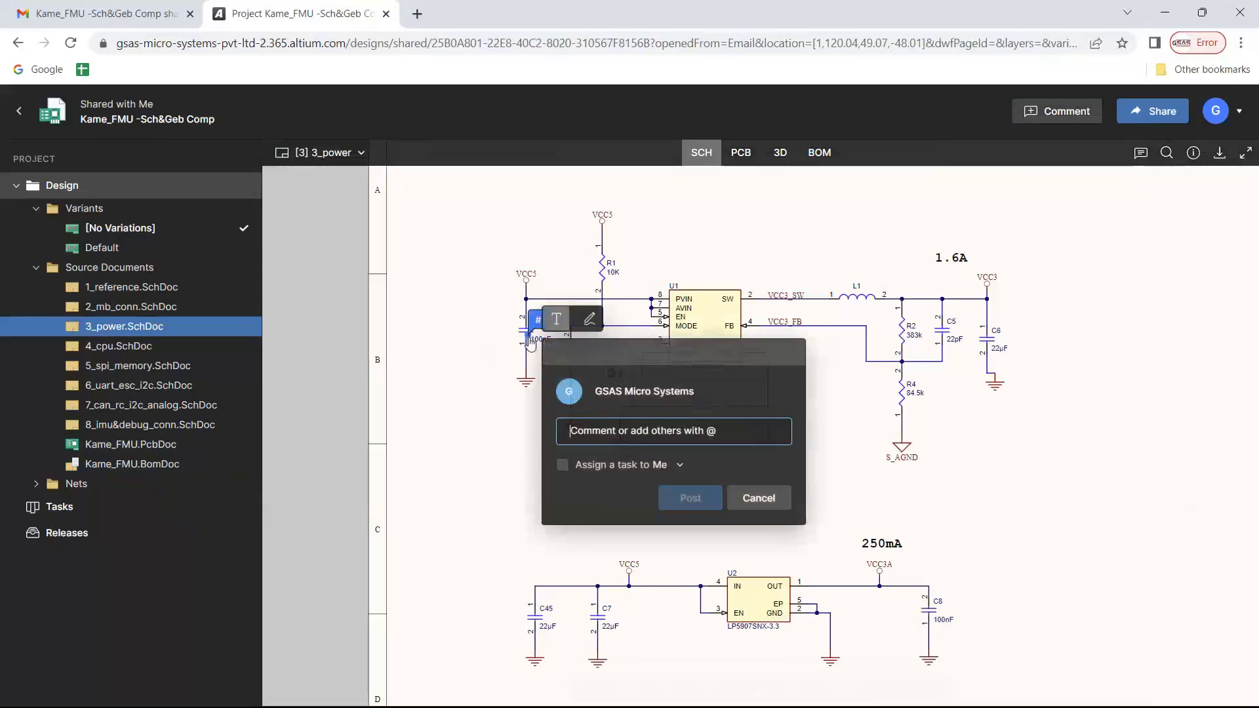
text(it)
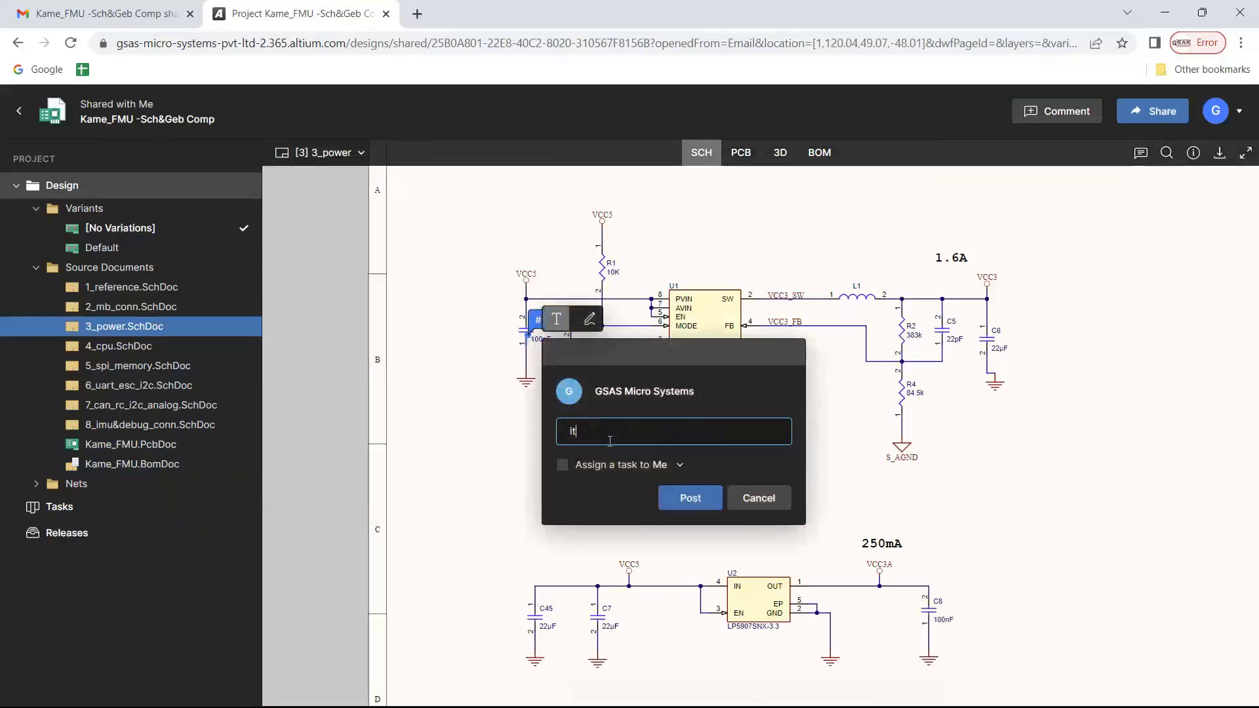
text( seems c3 is missing)
Assign the comment as a task to the project owner and post it
click(679, 465)
text(@)
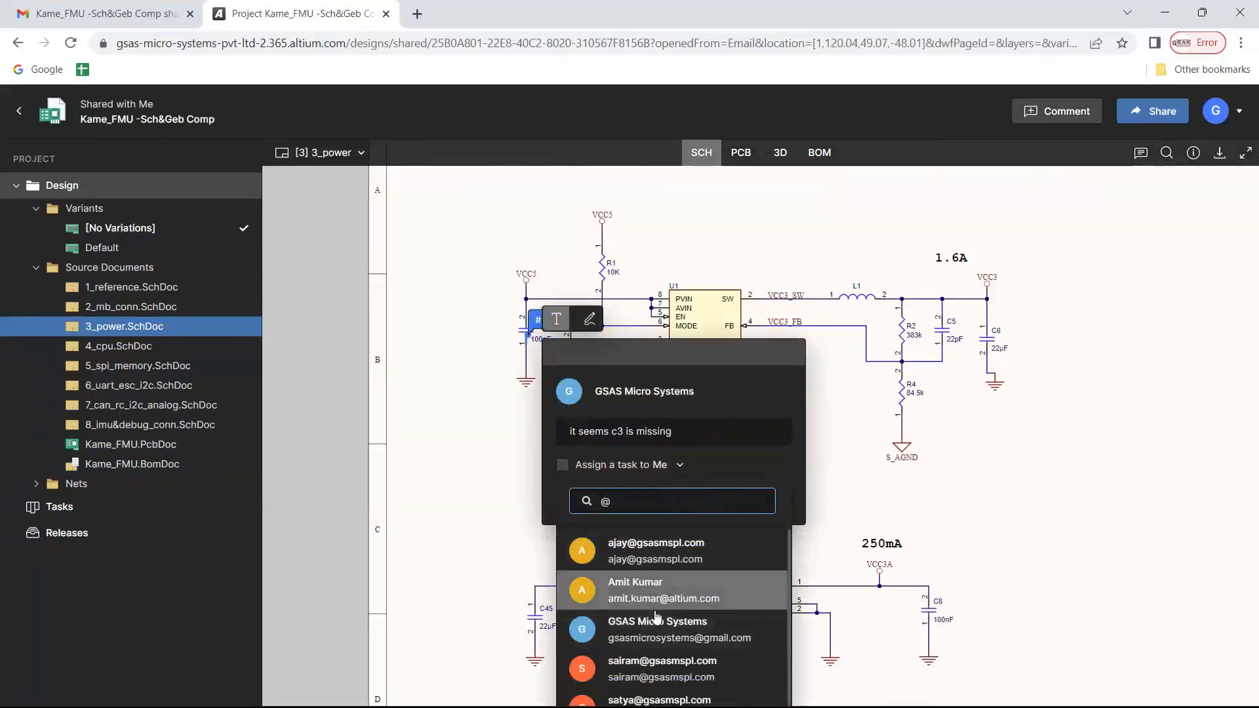
click(688, 675)
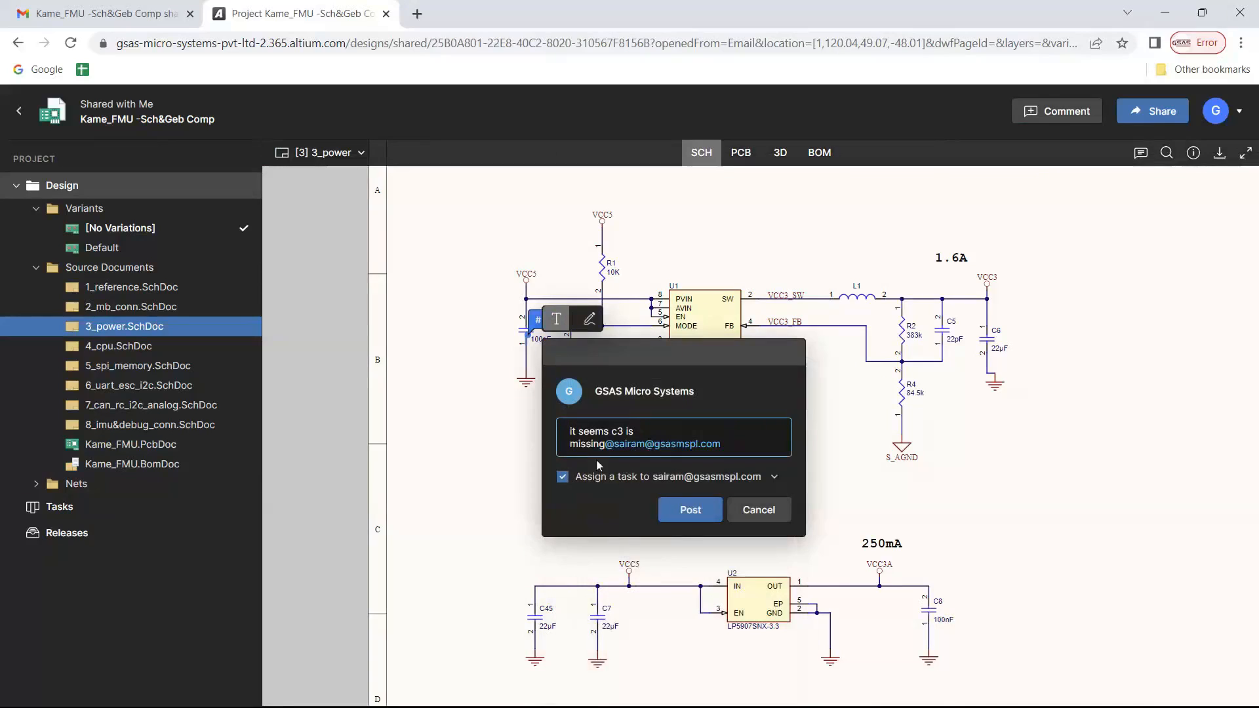
click(699, 513)
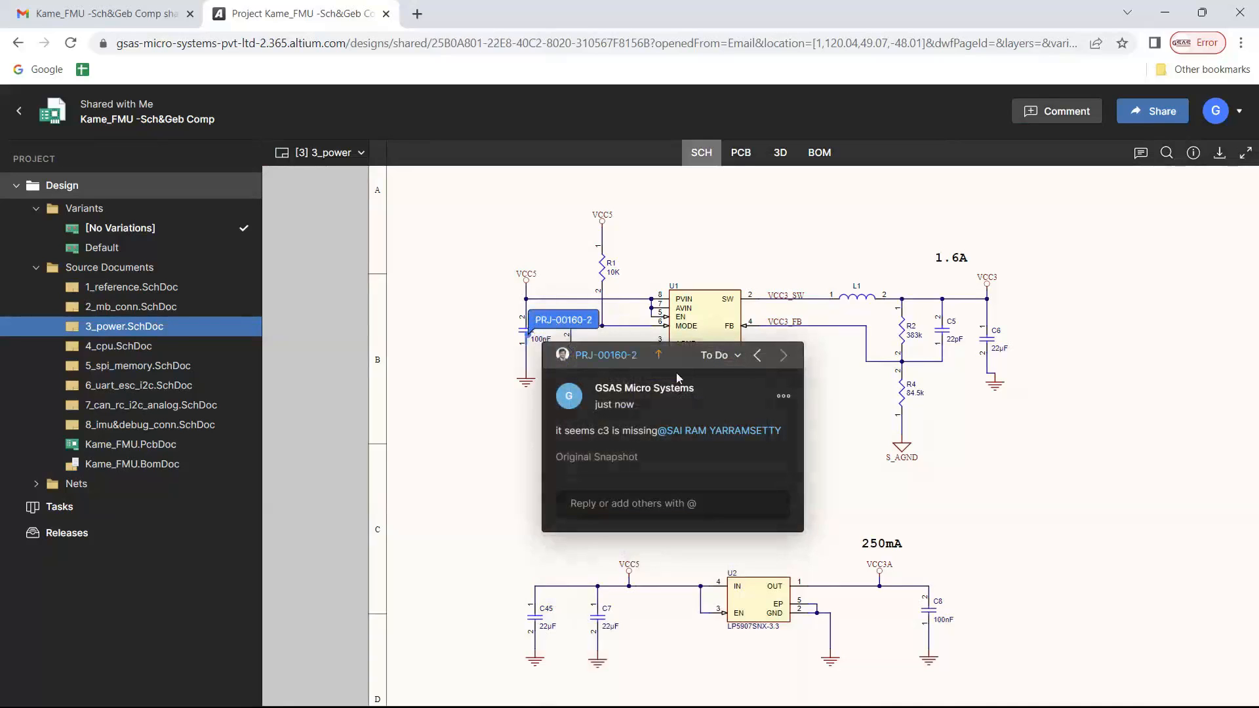
View the project's task board, and switch back to the 3_power schematic in Altium Designer
click(45, 508)
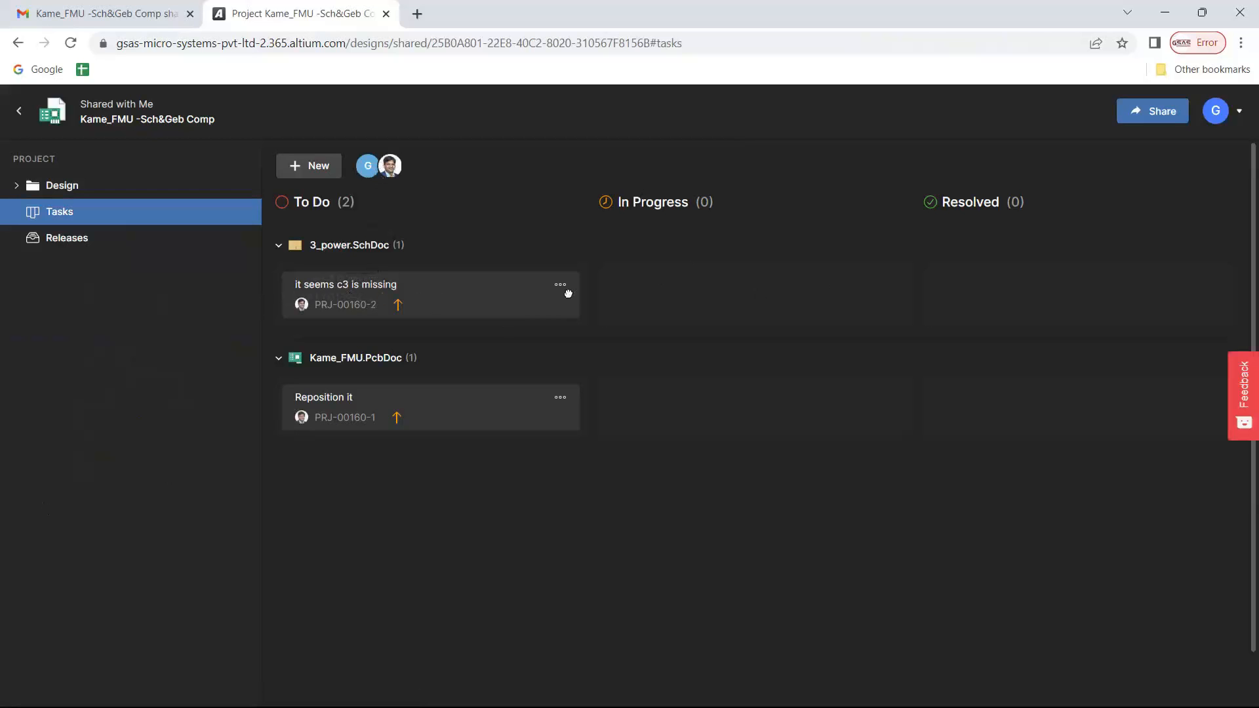
key(alt+Tab)
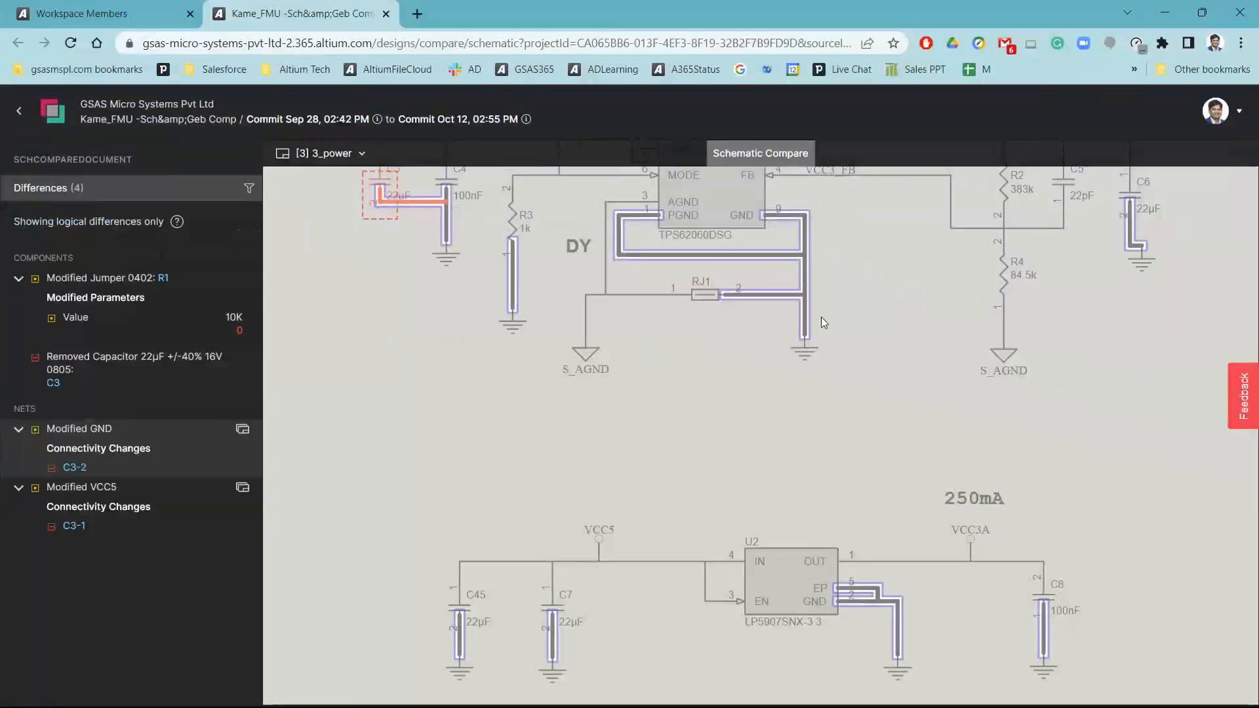
key(alt+Tab)
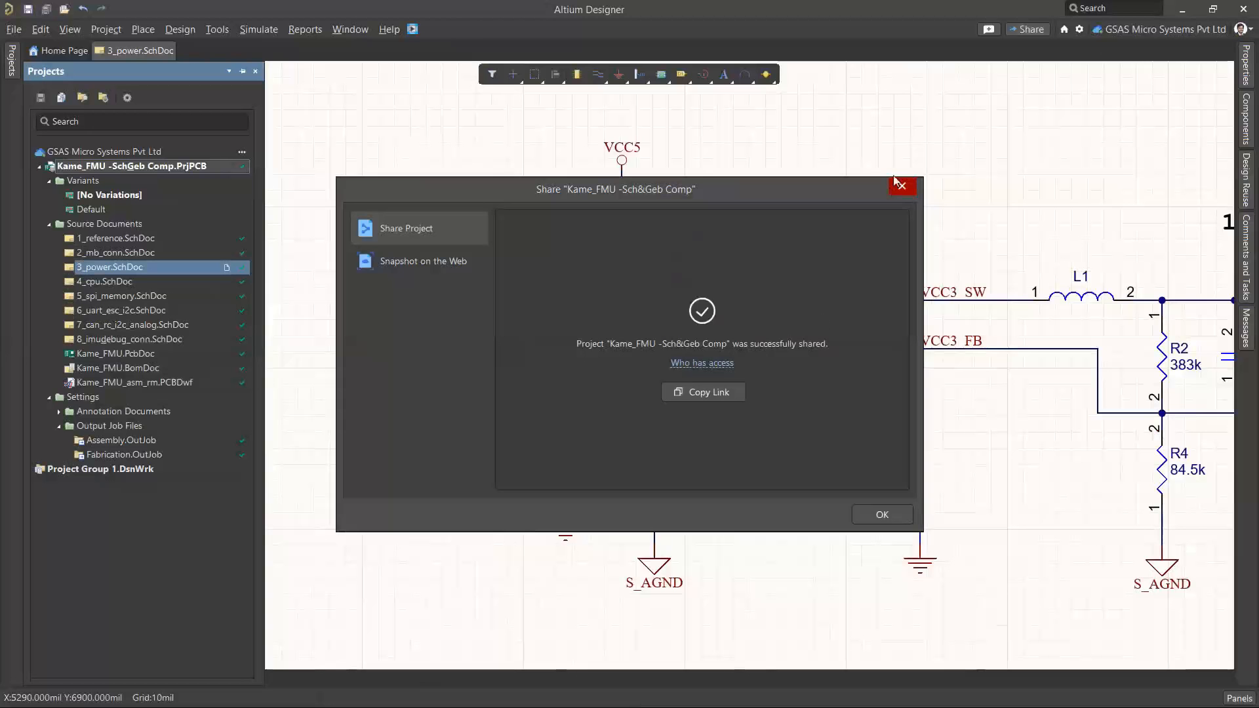
click(900, 185)
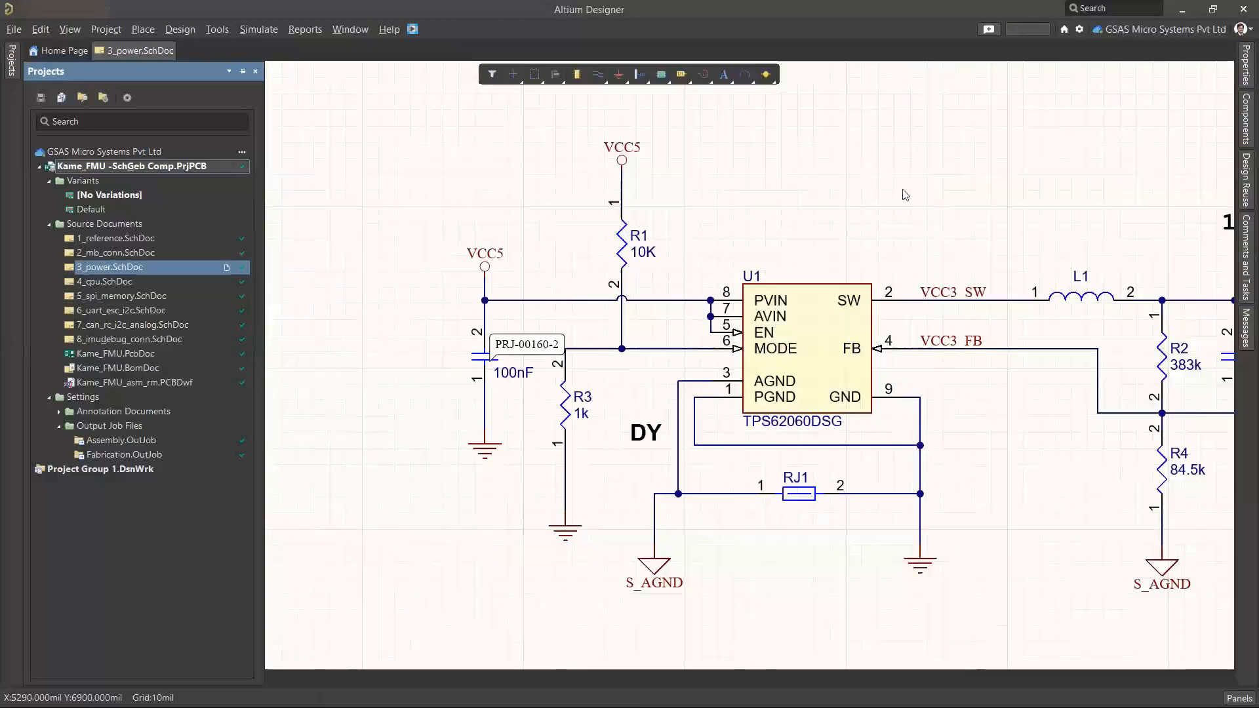
ctrl+scroll(896, 196, down, 2)
right_drag(816, 177, 693, 157)
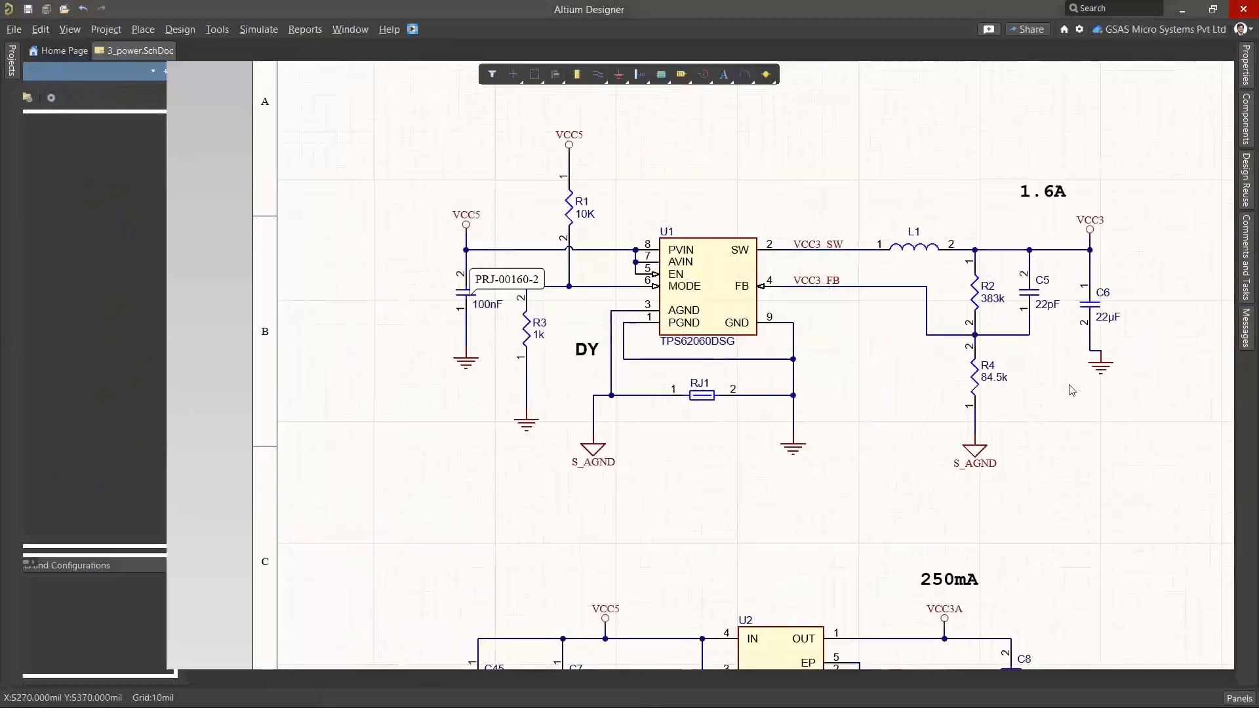
Show the project's comments and tasks, and open the missing c3 comment under 3_power.SchDoc
click(1239, 699)
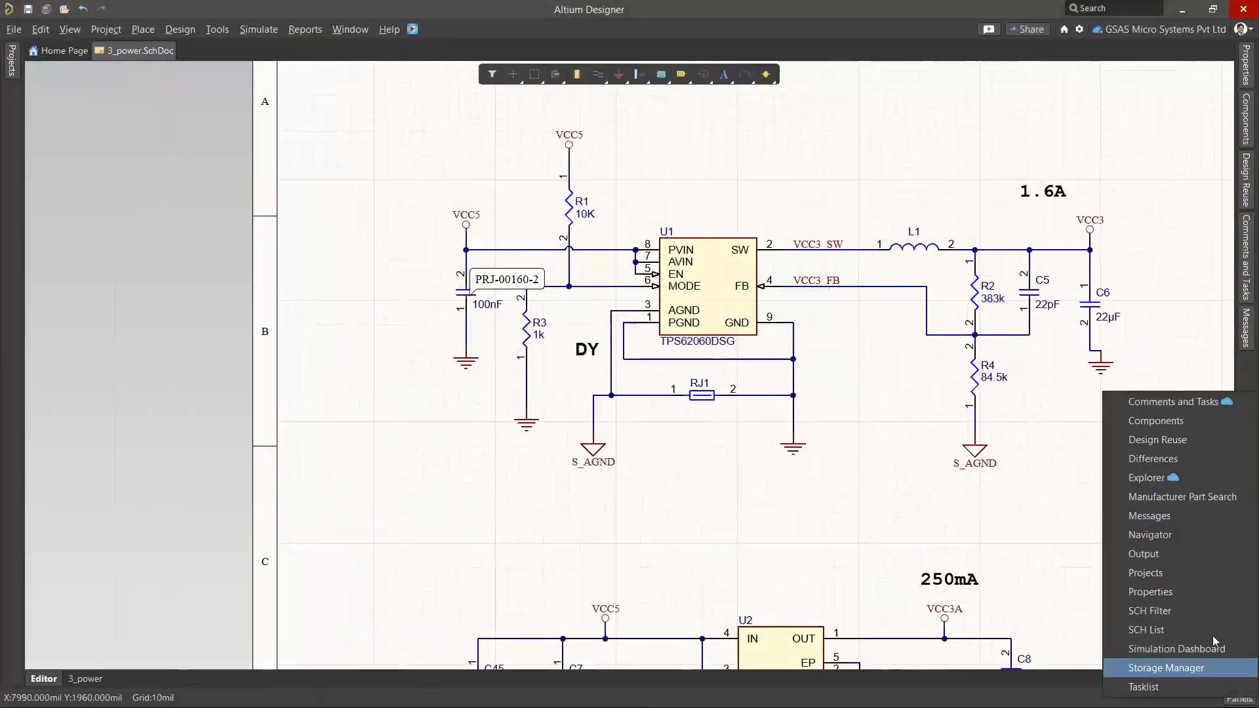
click(1193, 403)
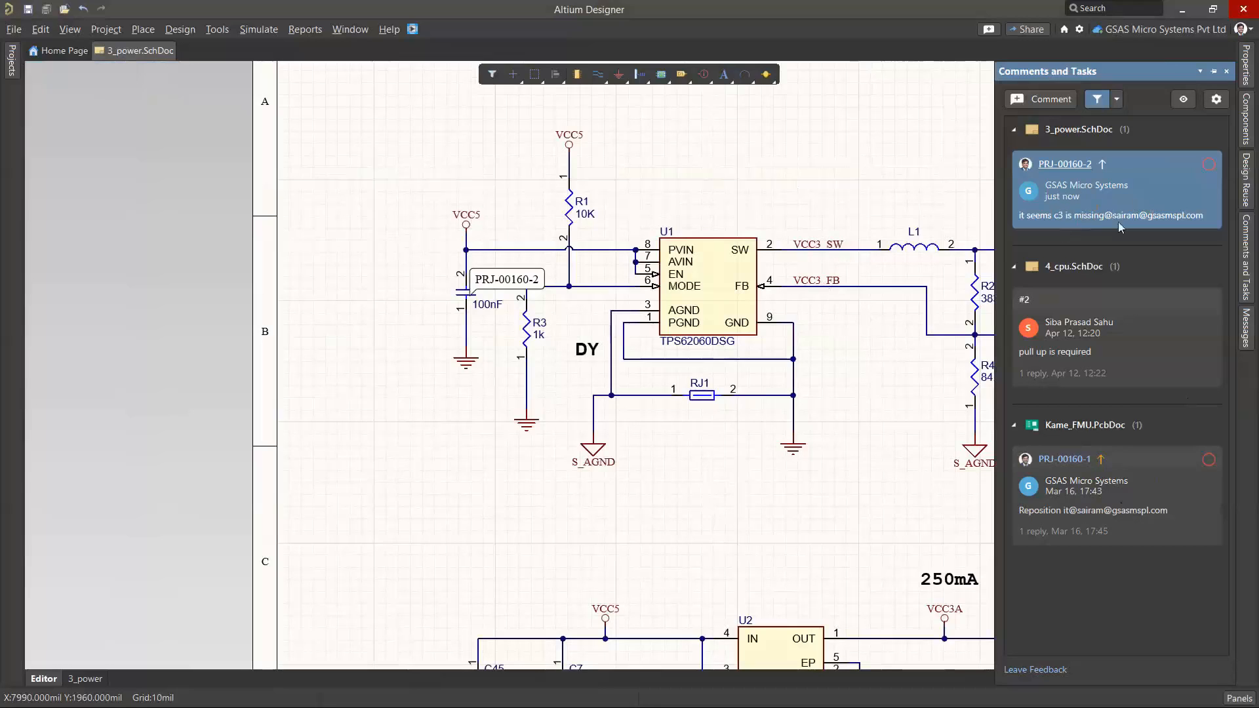
click(1152, 193)
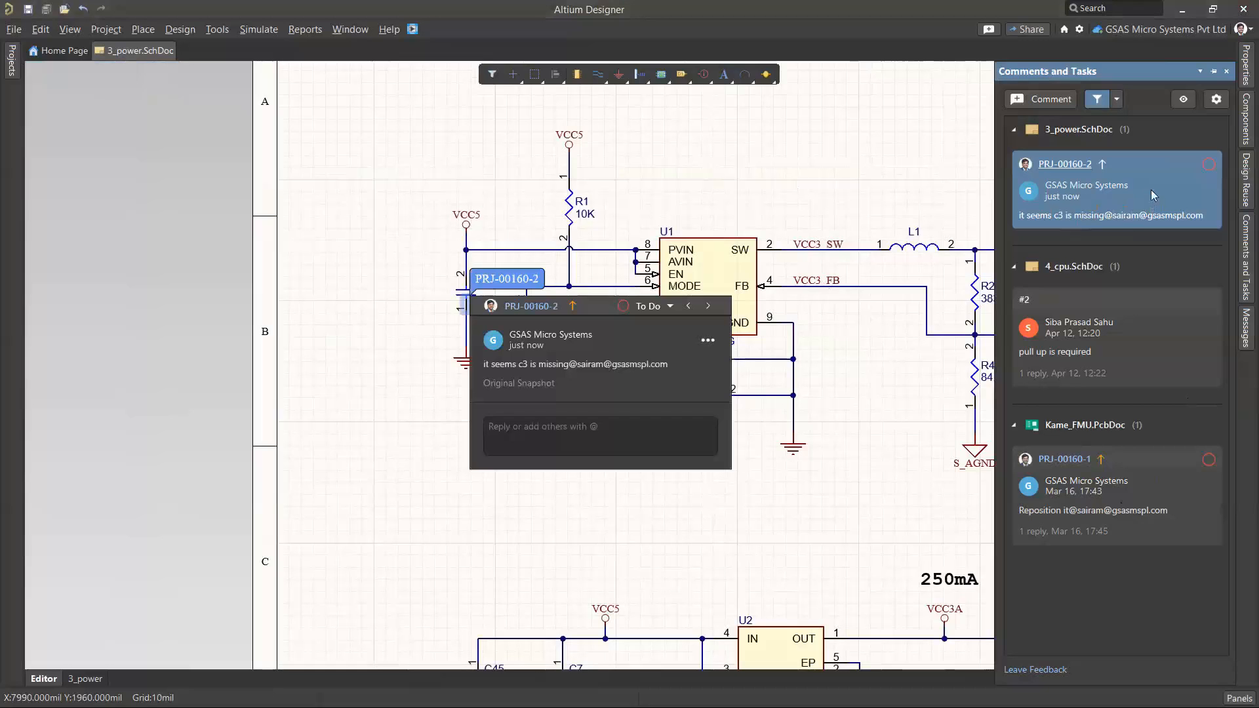
Place a copy of capacitor C4 beside it, on the side away from U1, and set the copy's designator to C3
ctrl+scroll(398, 326, up, 2)
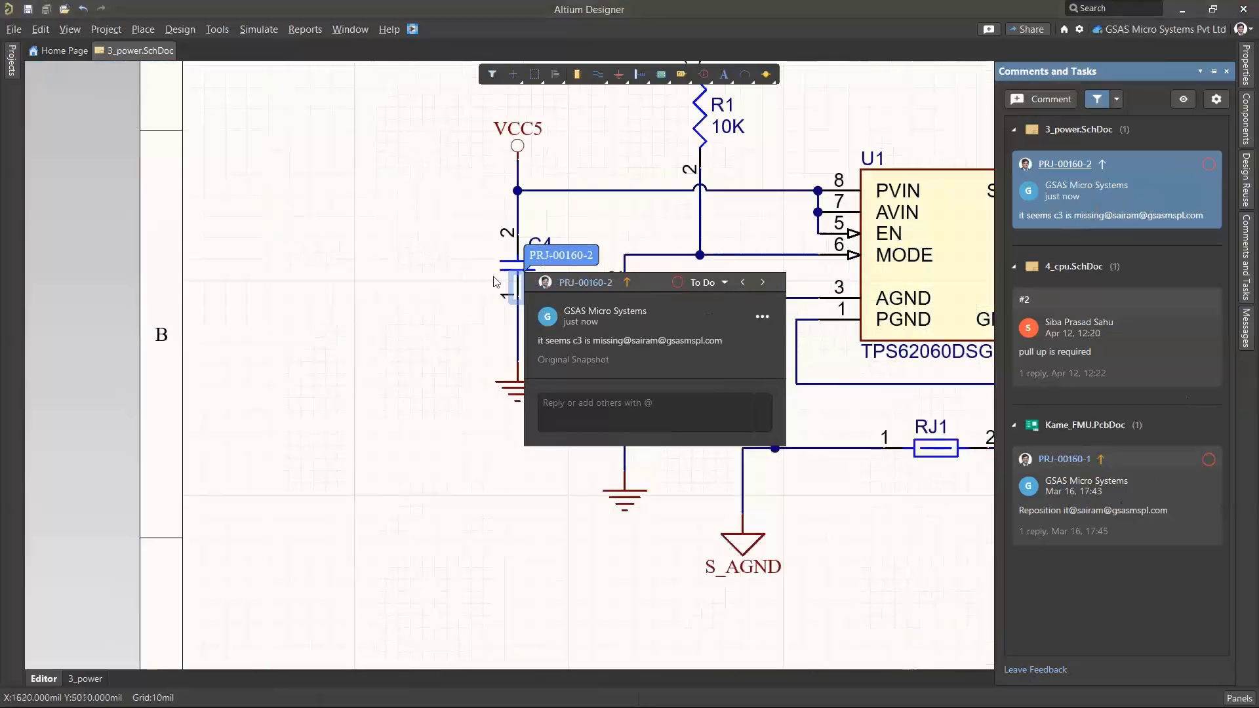
ctrl+scroll(496, 280, down, 1)
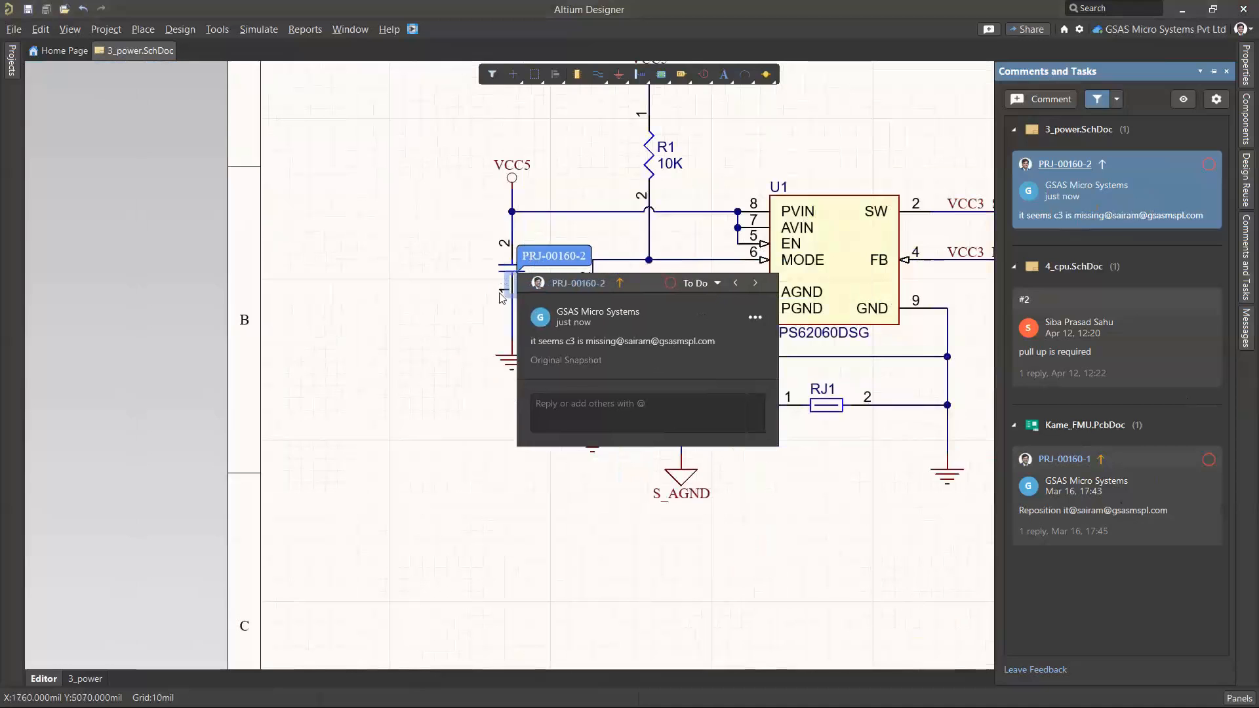
shift+drag(507, 279, 426, 273)
double_click(426, 274)
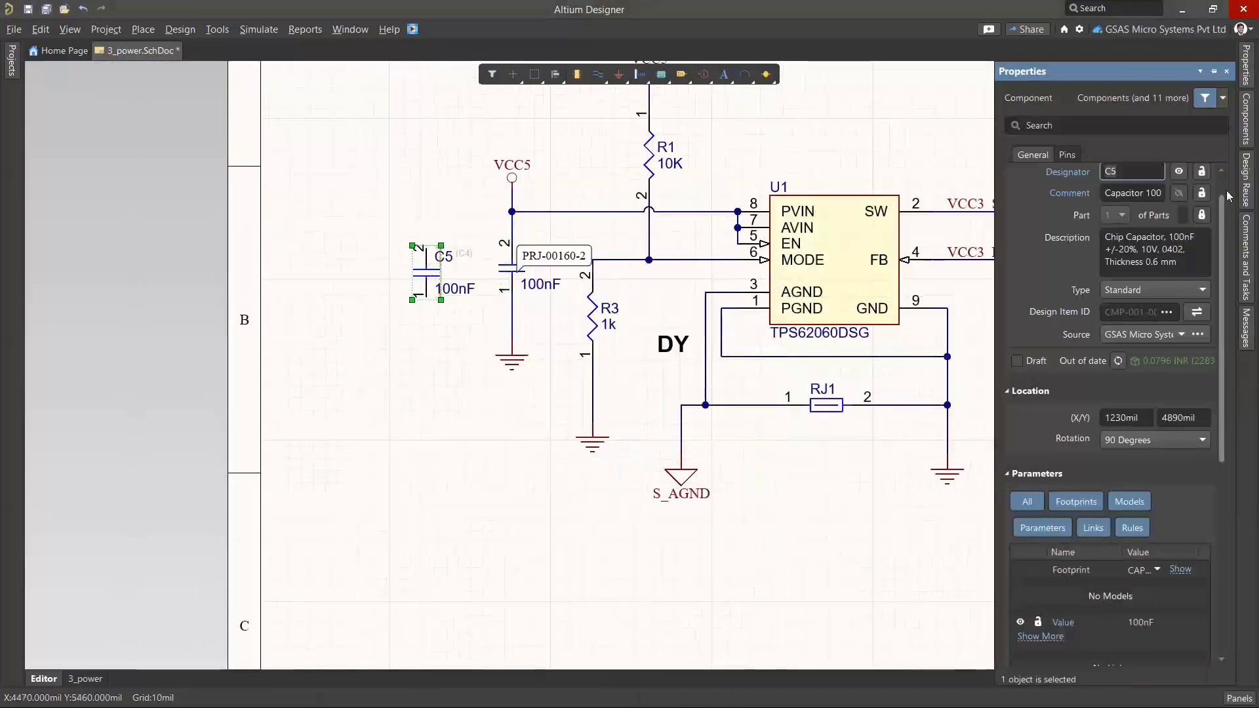
click(1129, 170)
text(3)
key(Return)
click(472, 196)
Wire C3's pin 2 to the VCC5 junction and pin 1 to C4's ground wire, and save the schematic
ctrl+scroll(472, 197, up, 1)
click(598, 74)
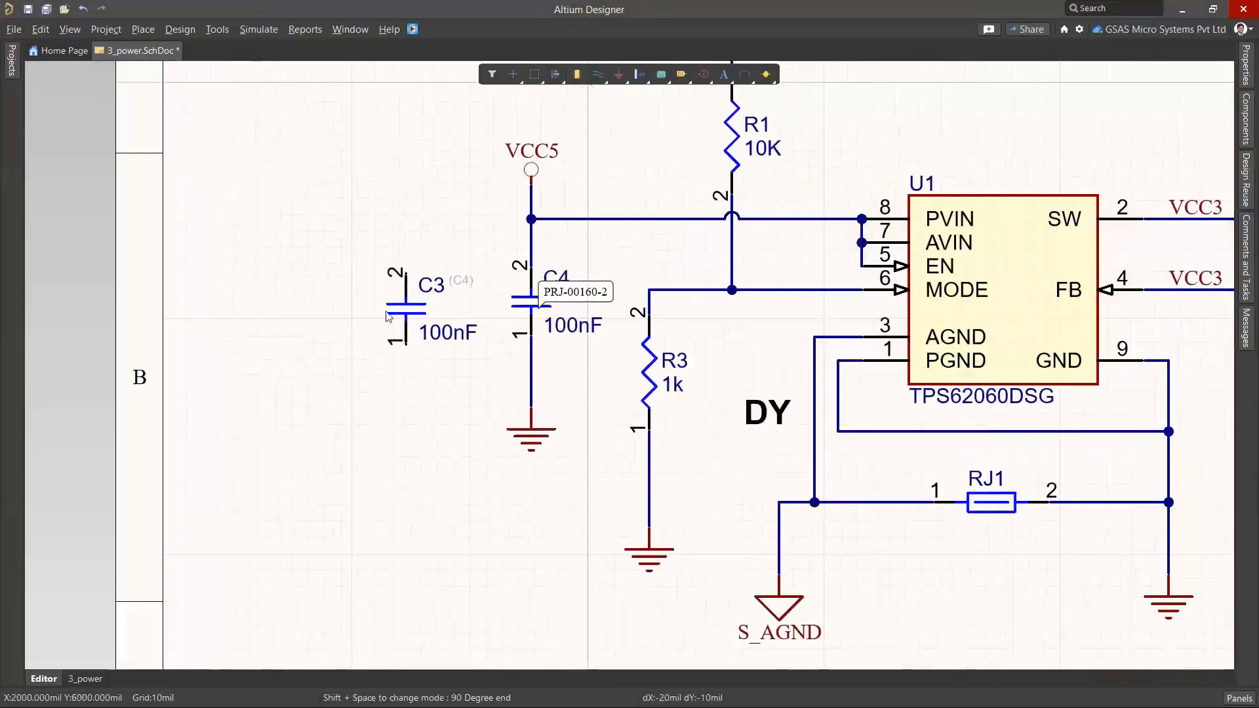
ctrl+scroll(422, 256, up, 2)
key(Escape)
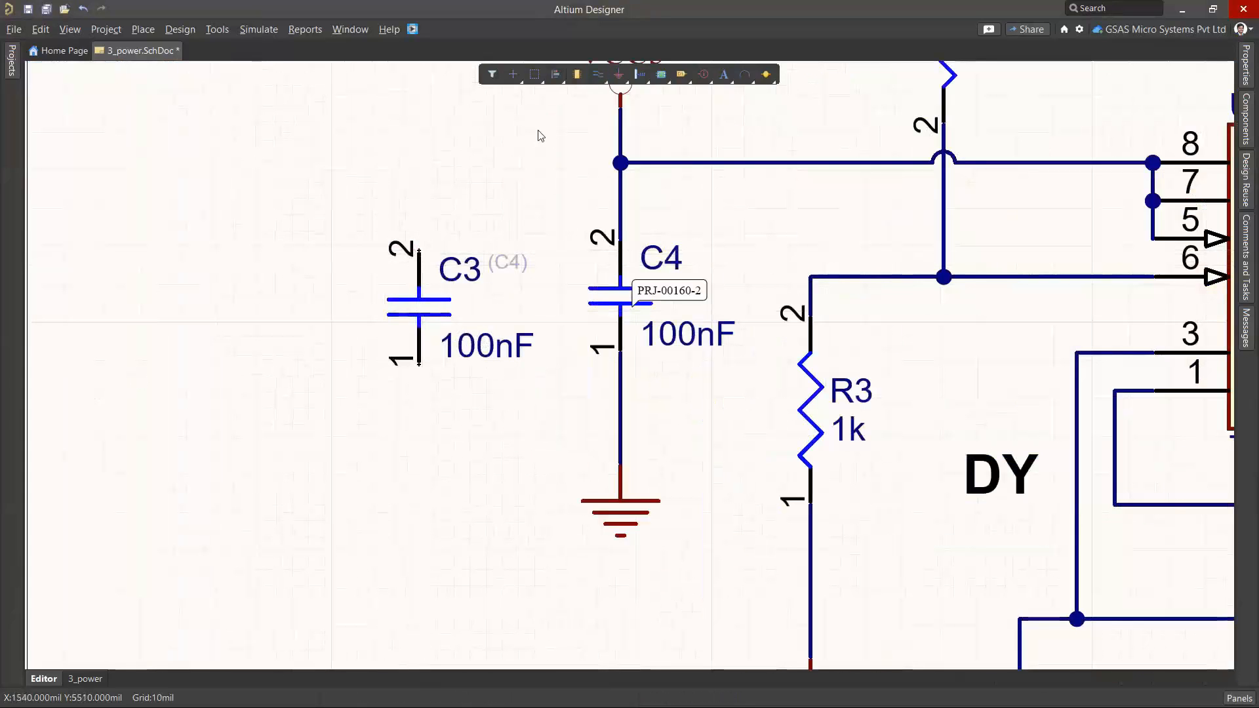
key(ctrl+w)
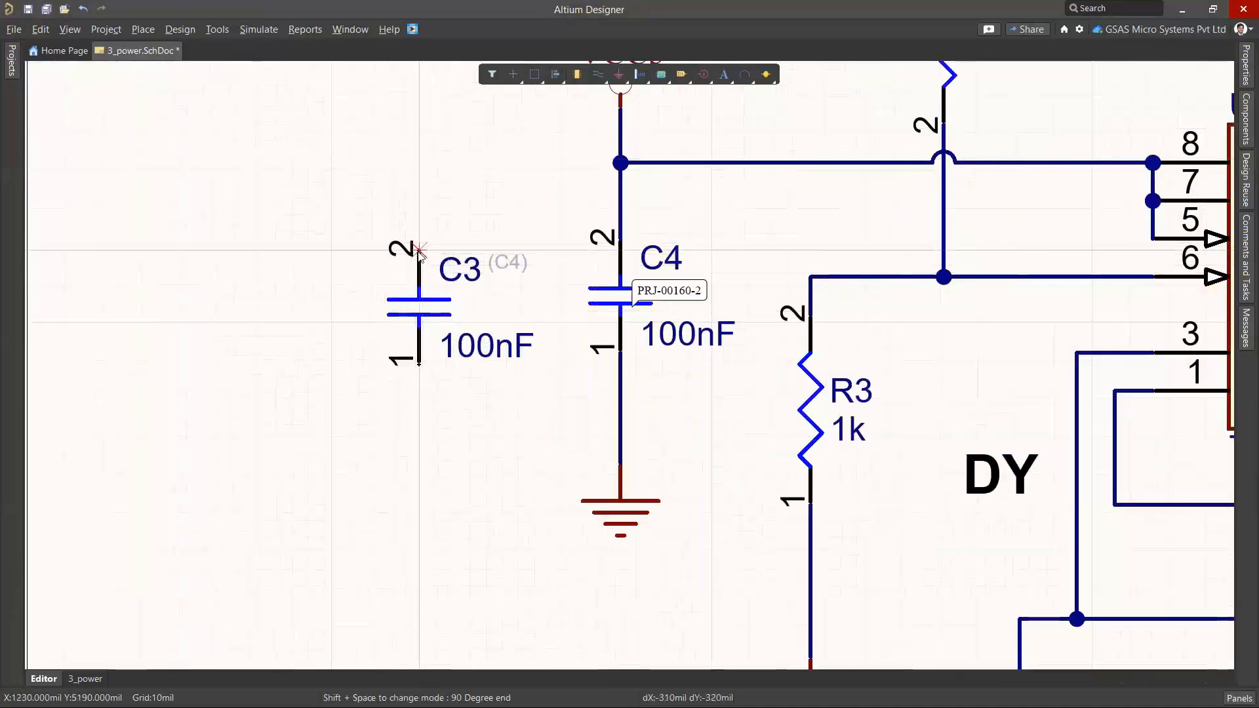
click(419, 250)
click(620, 162)
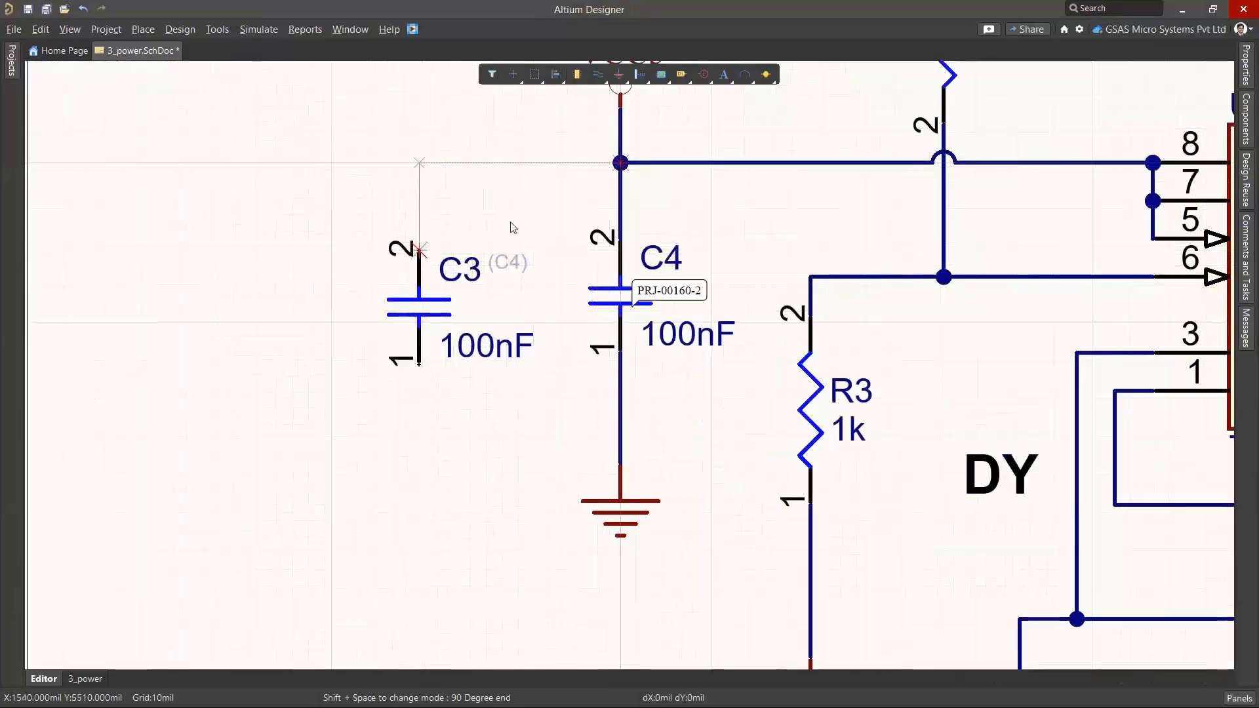
click(420, 364)
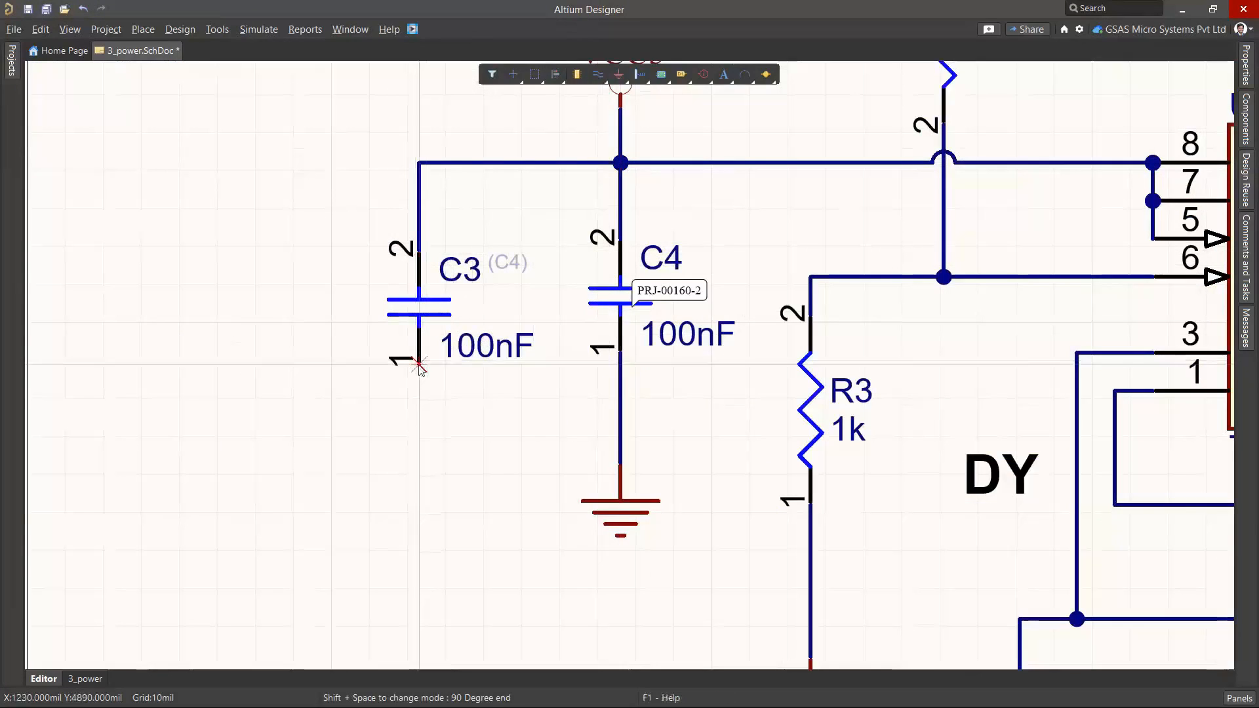
click(620, 436)
key(Escape)
ctrl+scroll(402, 308, down, 2)
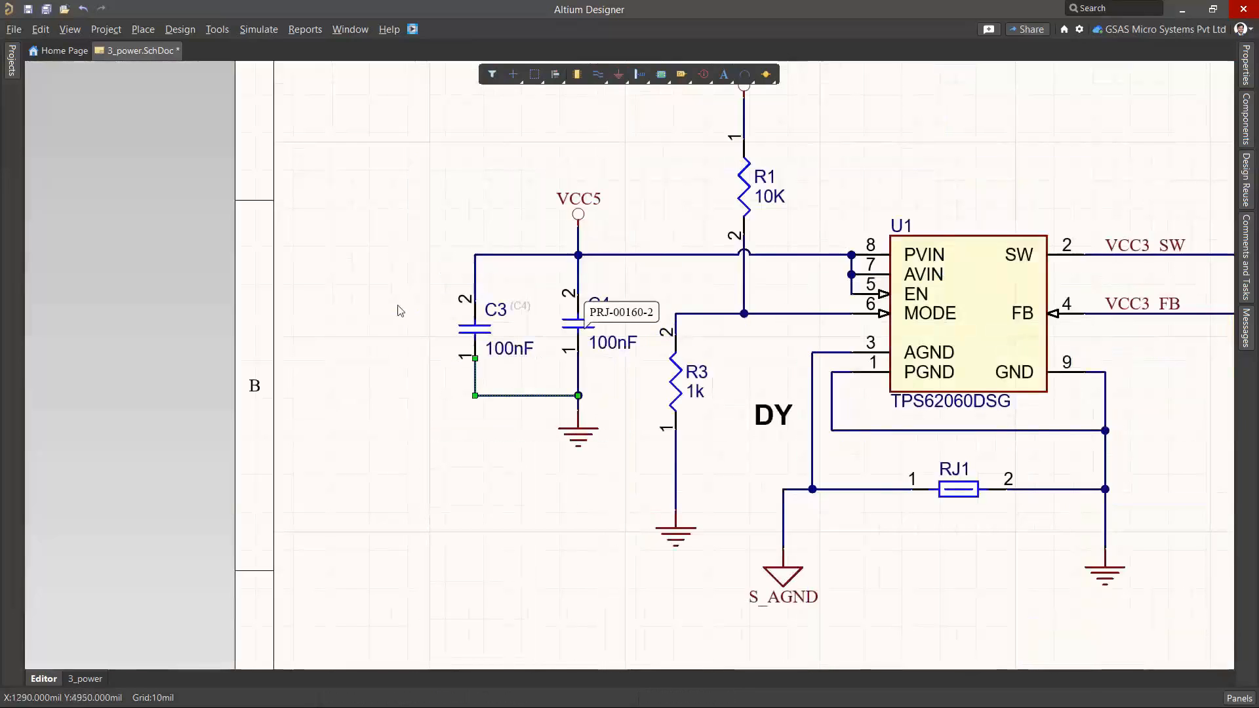
ctrl+scroll(400, 304, down, 2)
key(f)
key(s)
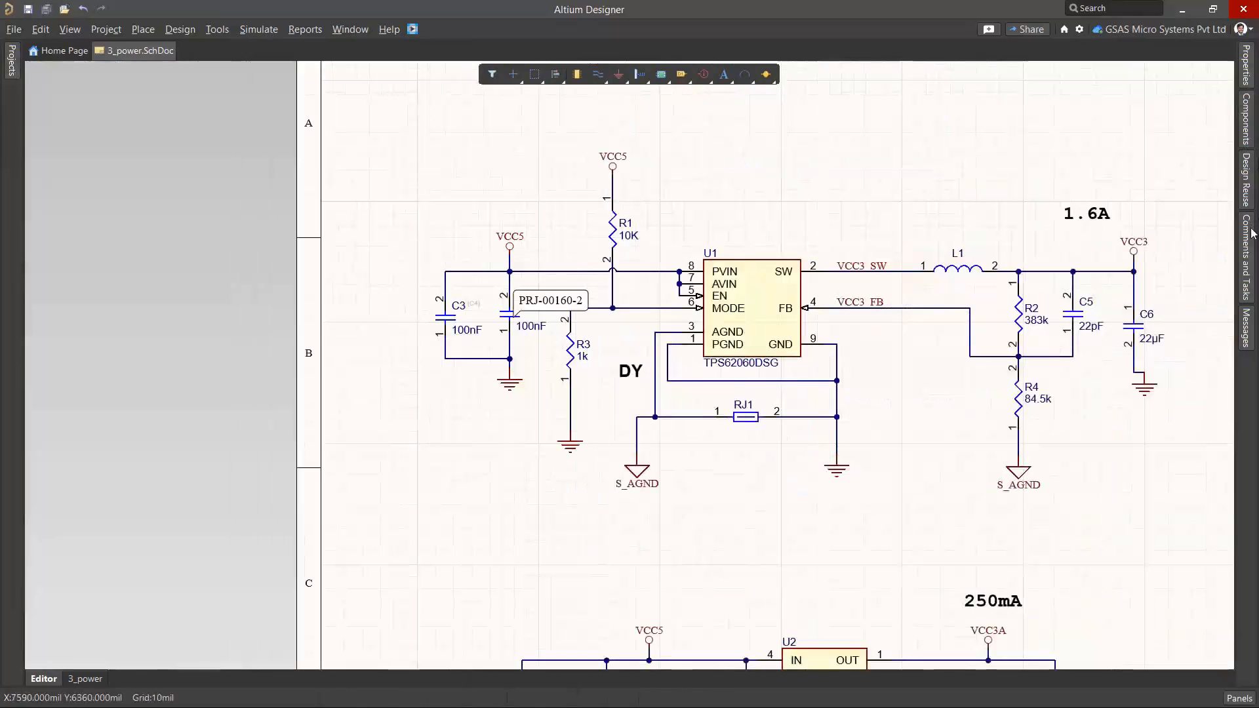
Reopen the missing c3 comment under 3_power.SchDoc and post the reply "C3 is added"
click(1246, 244)
click(1146, 190)
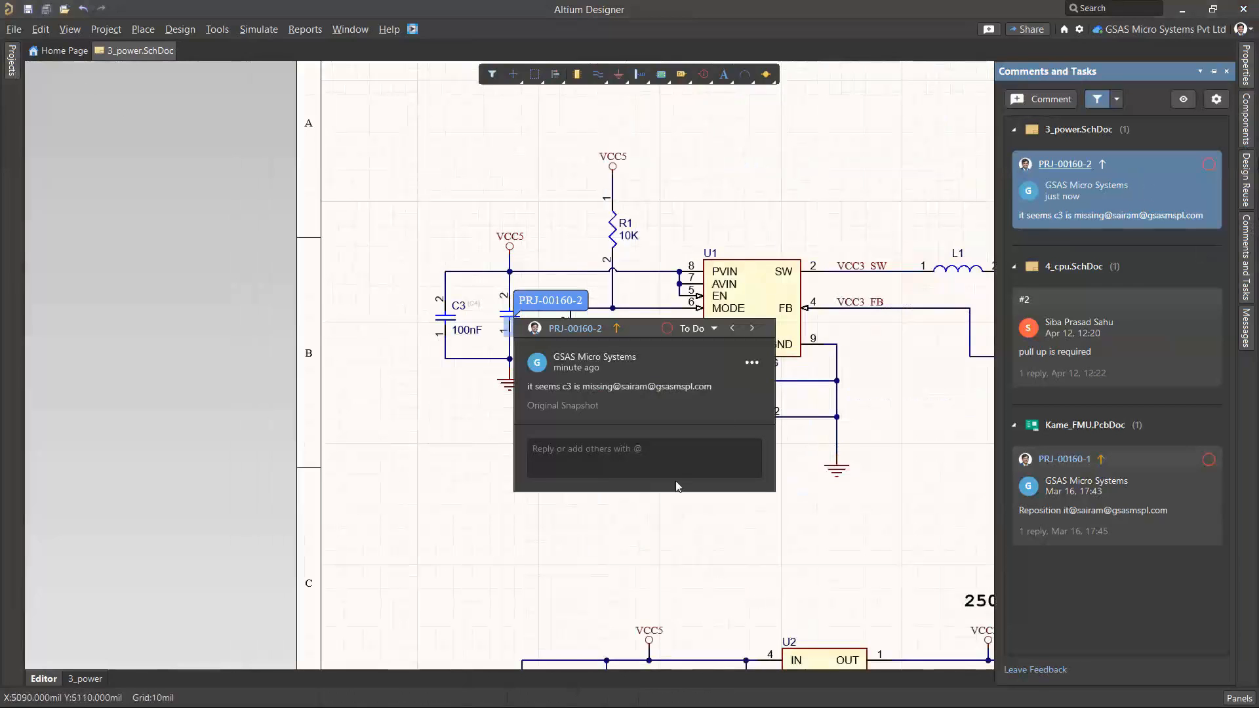
click(656, 466)
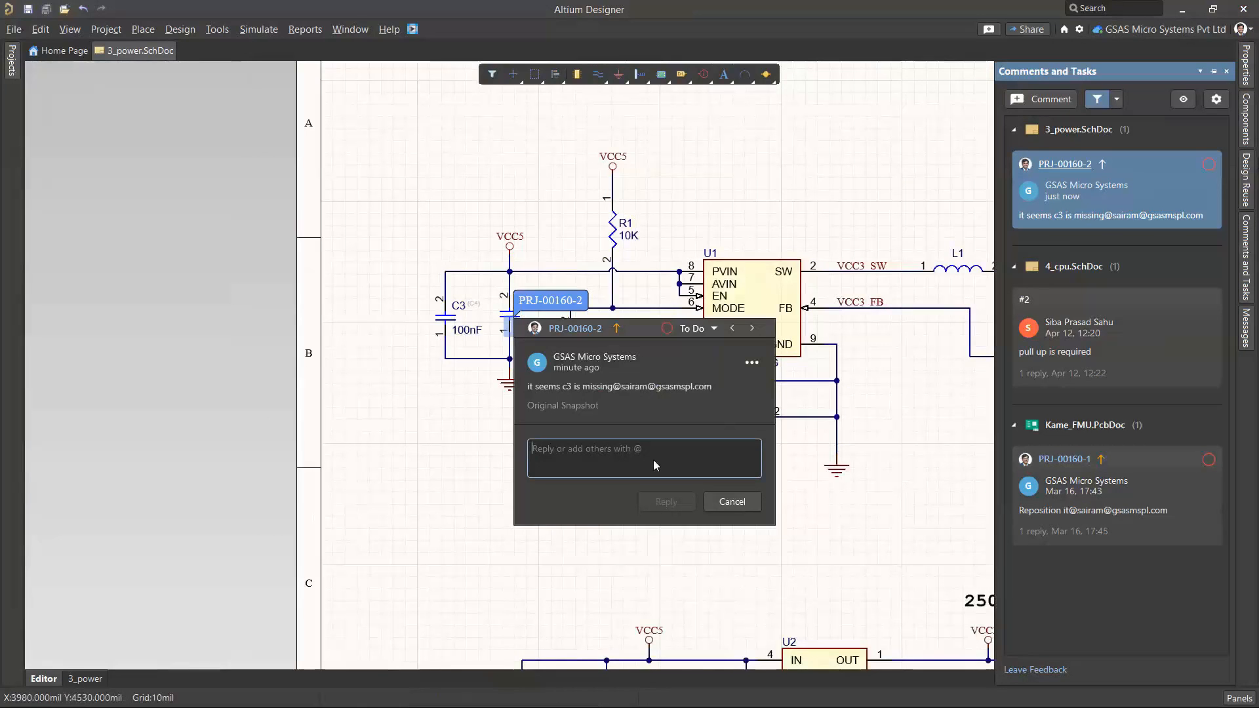
text(C3)
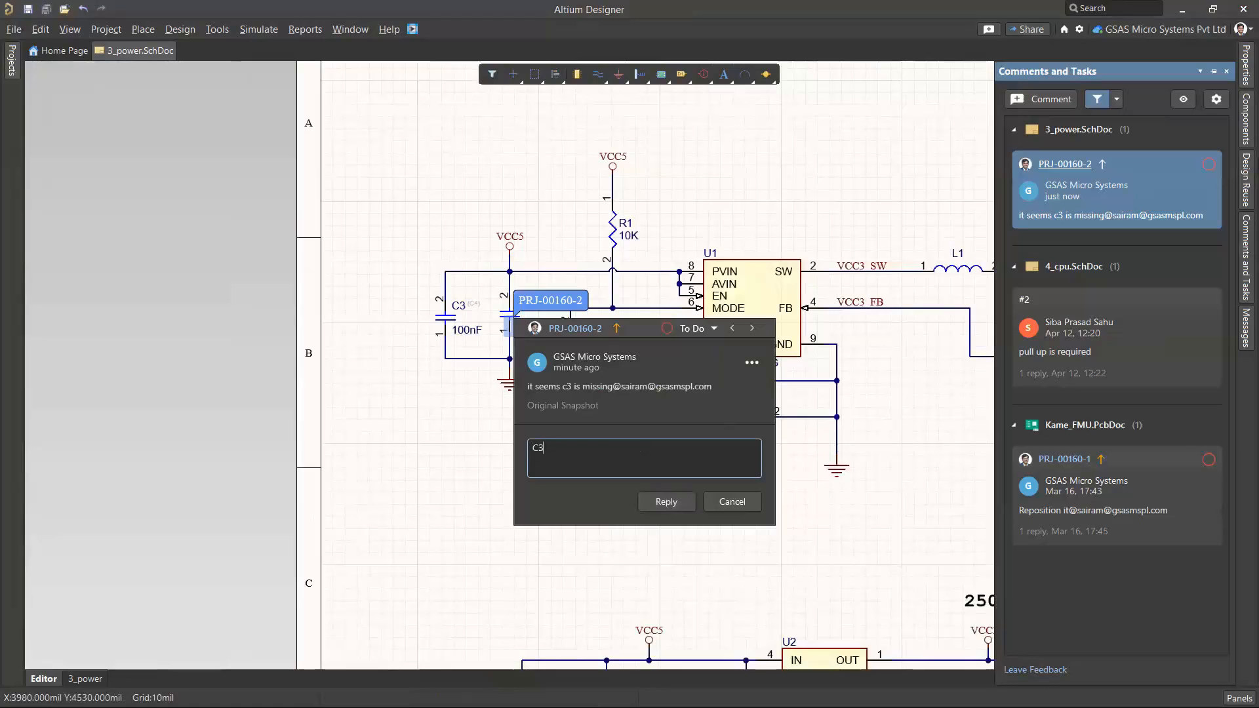
text( is addd)
key(BackSpace)
text(ed)
click(664, 503)
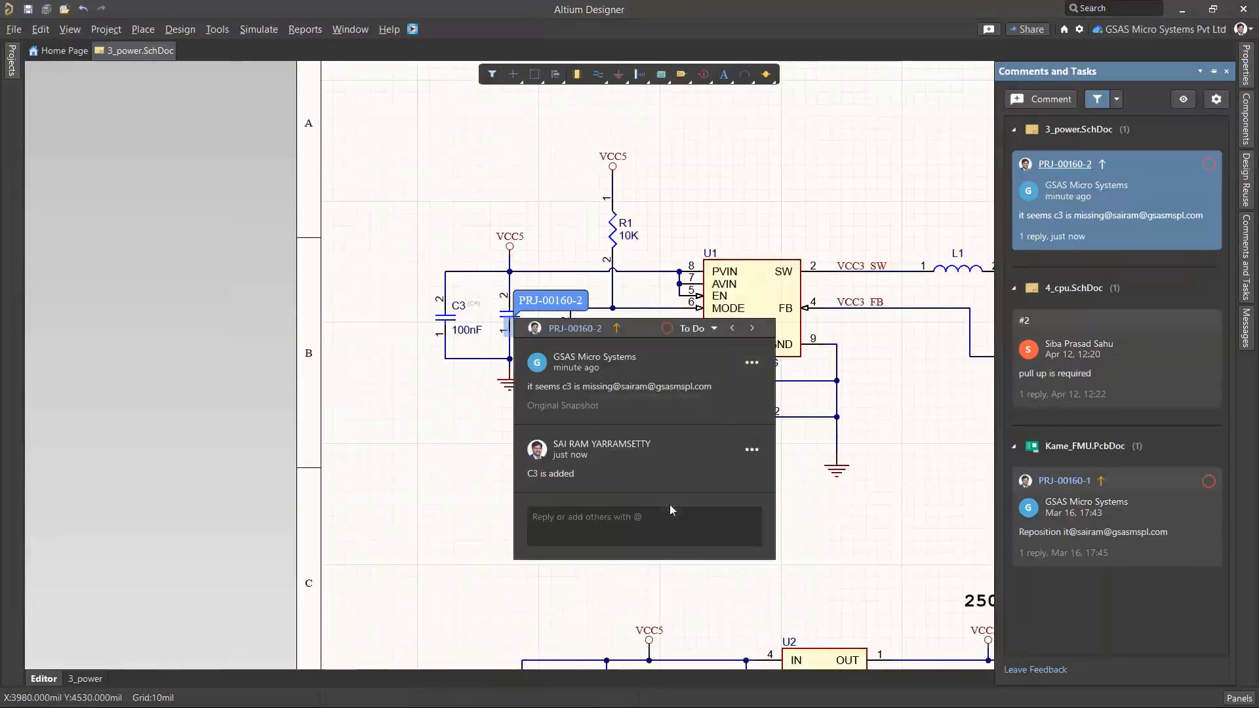
Save the modified 3_power.SchDoc to the server without a commit comment, and check its version status in the project
click(11, 74)
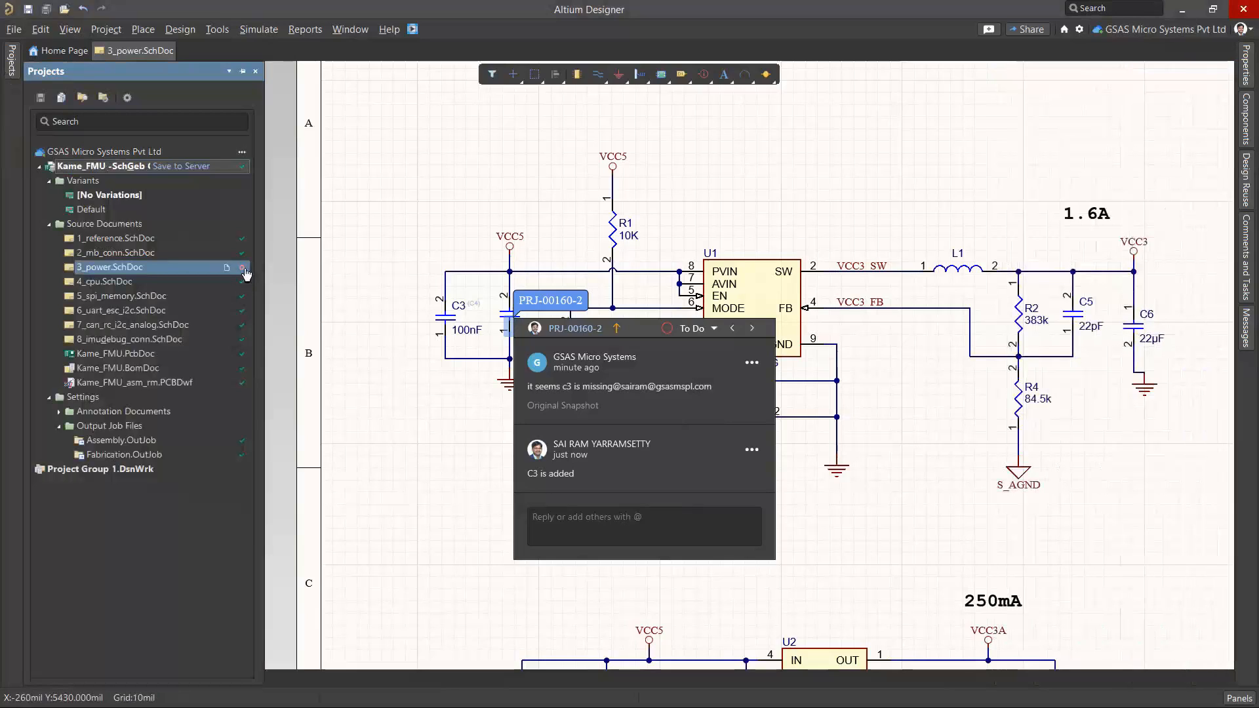
mouse_move(244, 272)
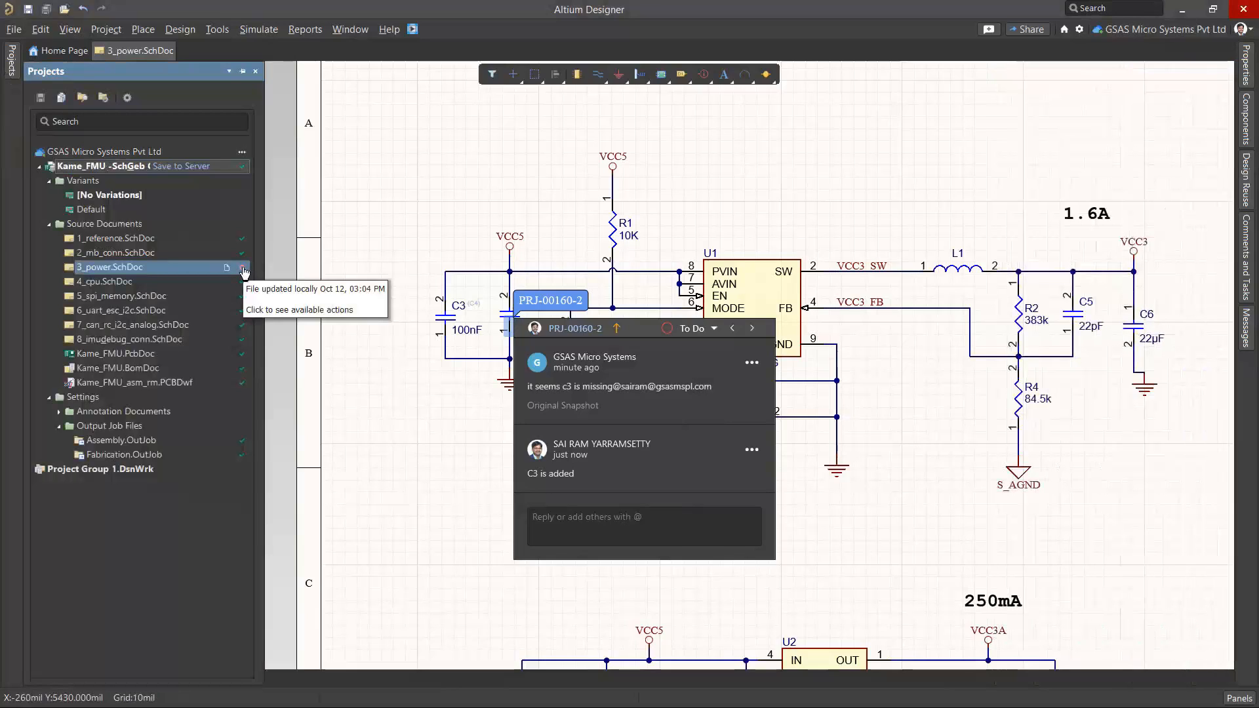
click(176, 167)
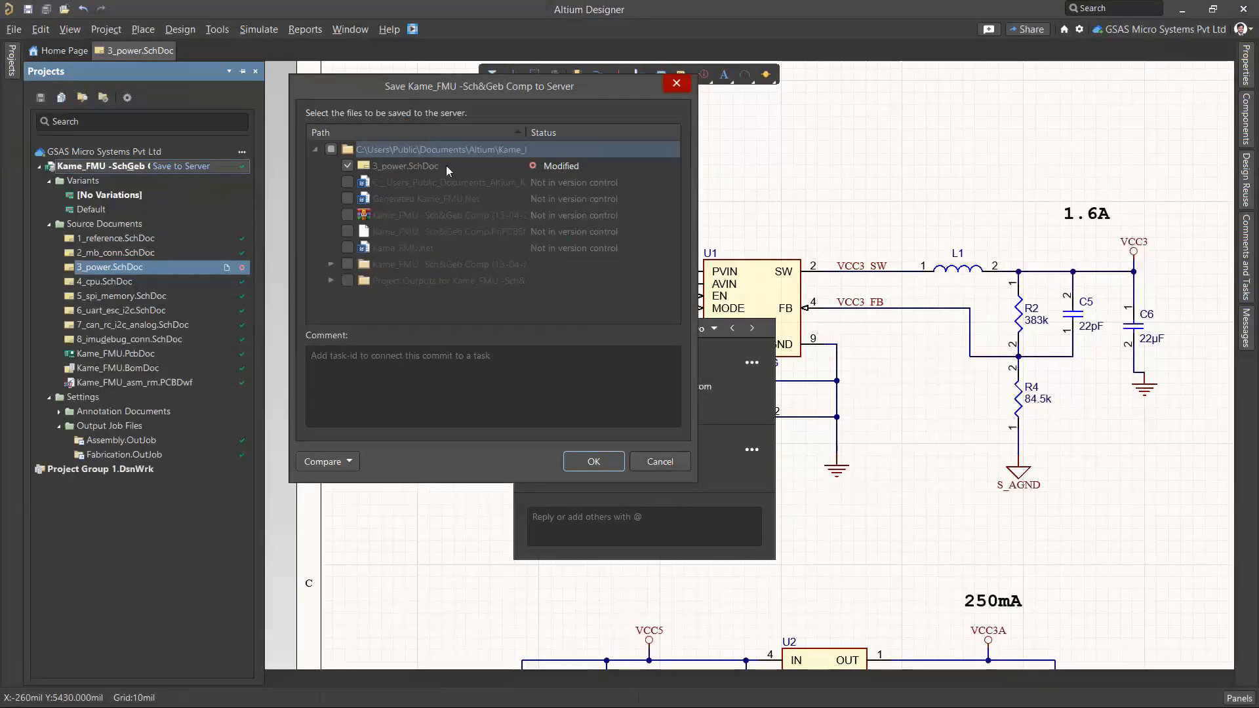
click(583, 462)
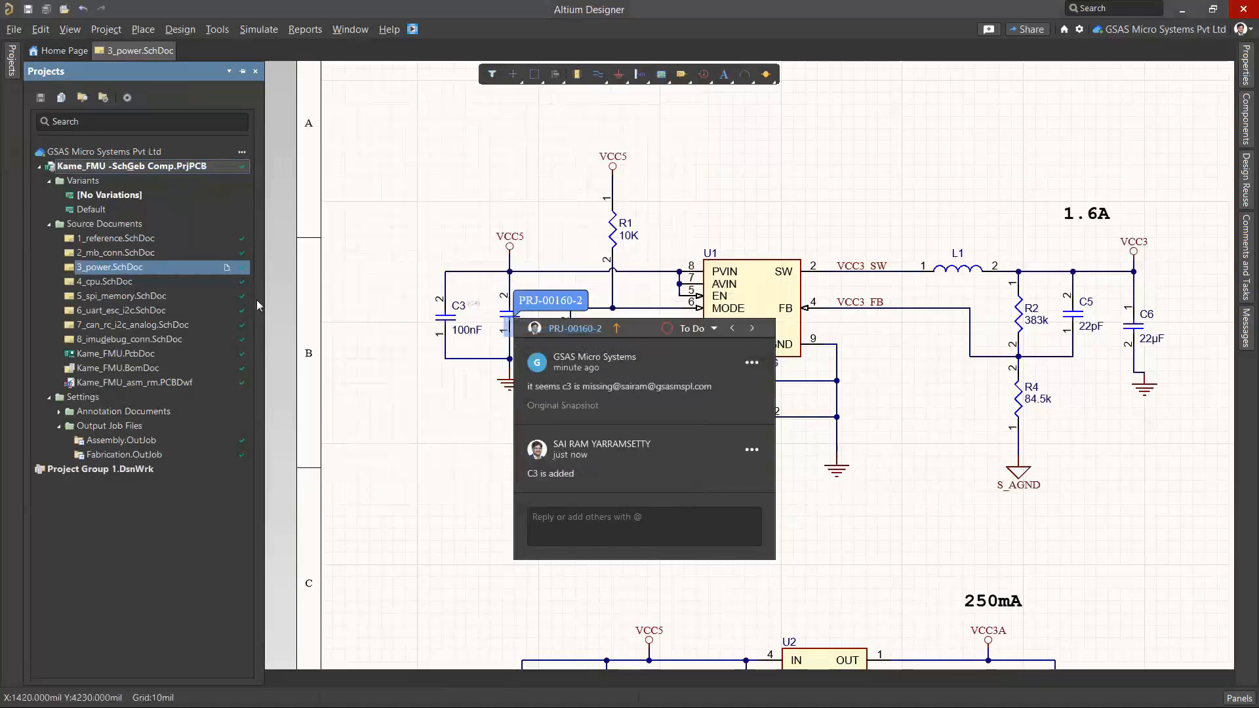
mouse_move(243, 276)
Switch to the shared project in the browser, open the 3_power schematic and view the PRJ-00160-2 comment thread
key(alt+Tab)
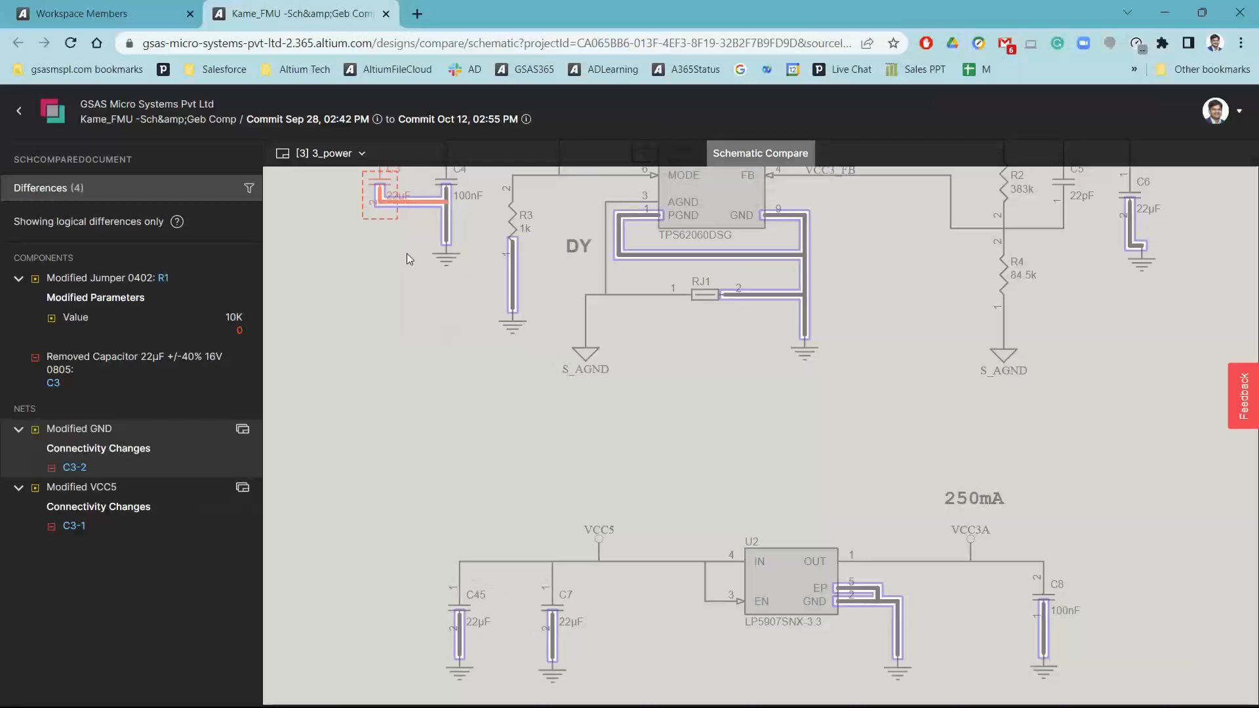
key(alt+Tab)
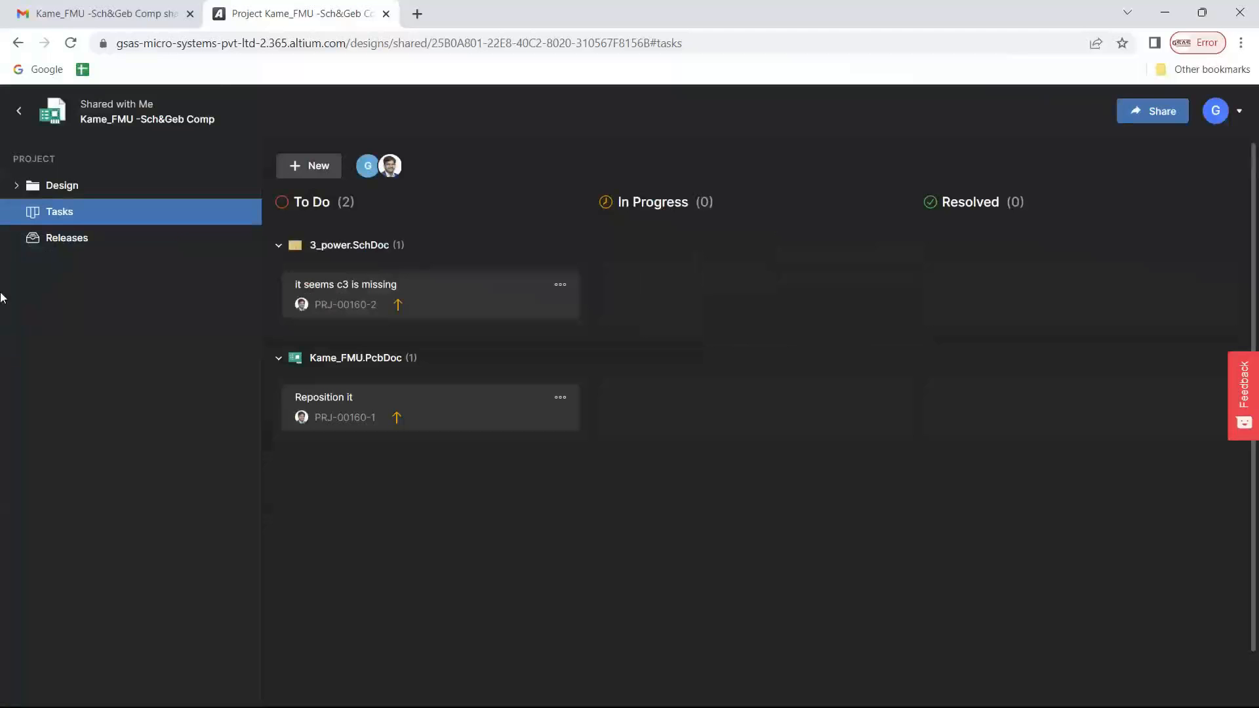
click(55, 195)
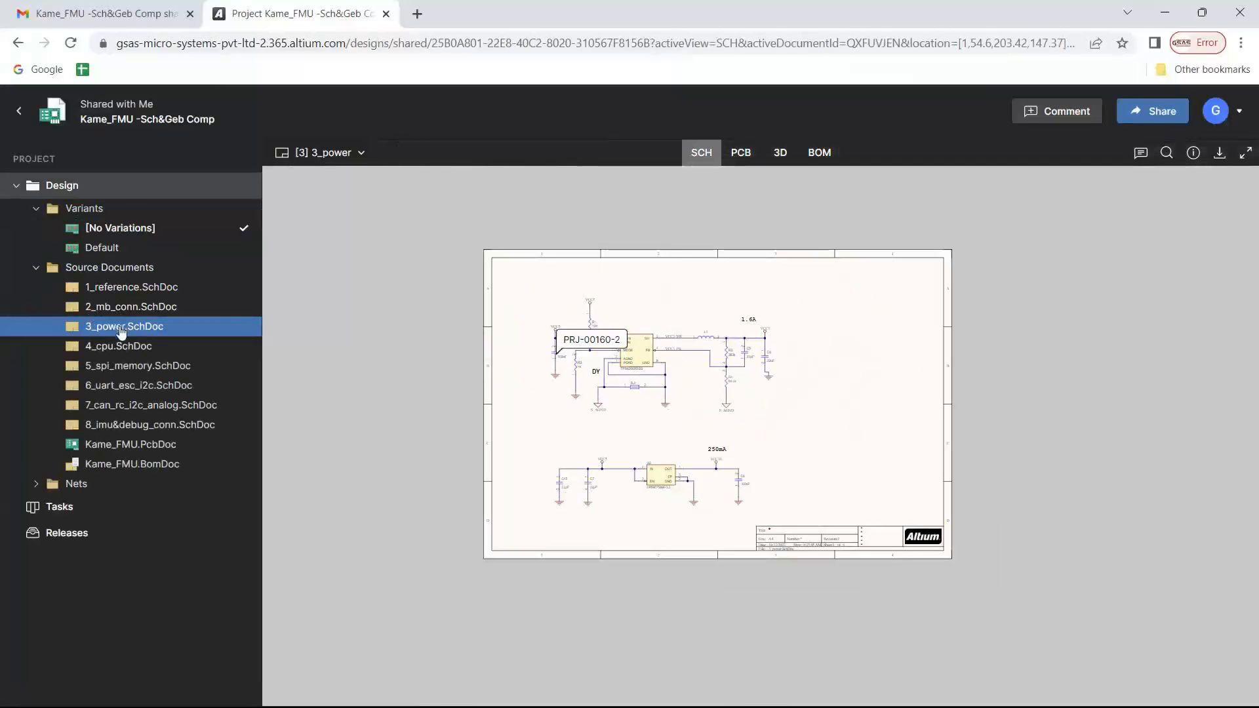
scroll(641, 354, down, 2)
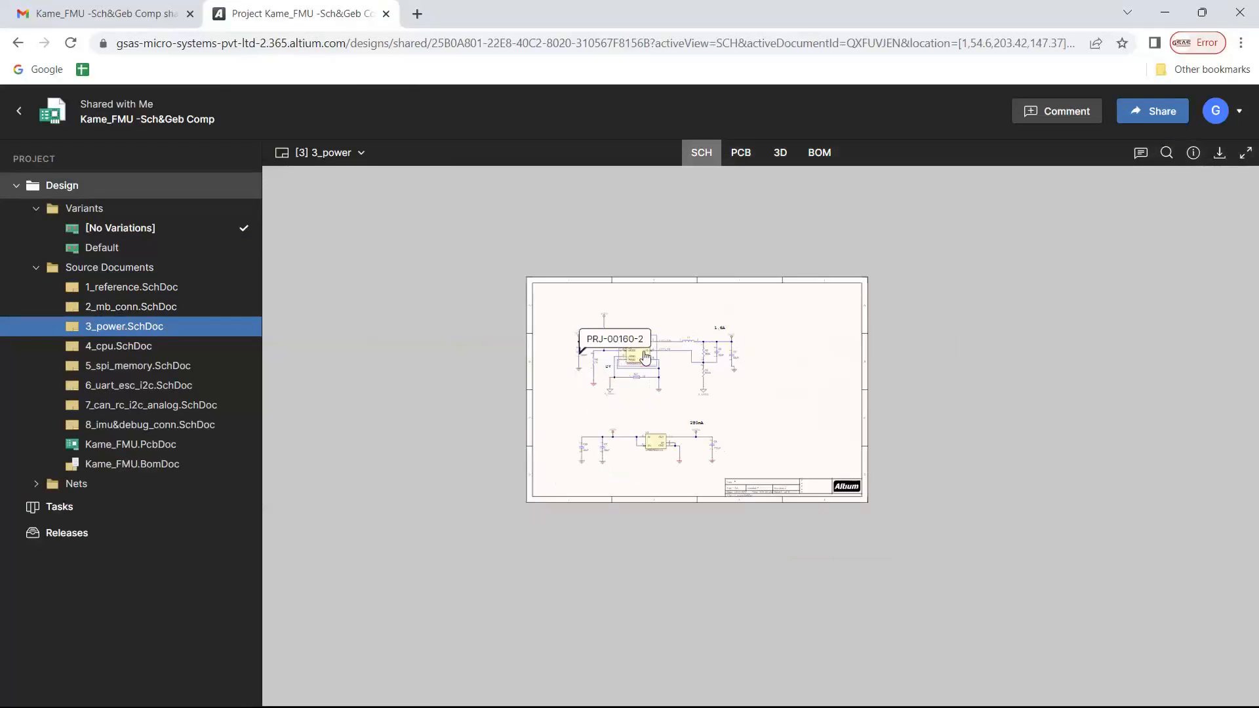
scroll(594, 395, up, 1)
scroll(594, 397, up, 3)
click(631, 268)
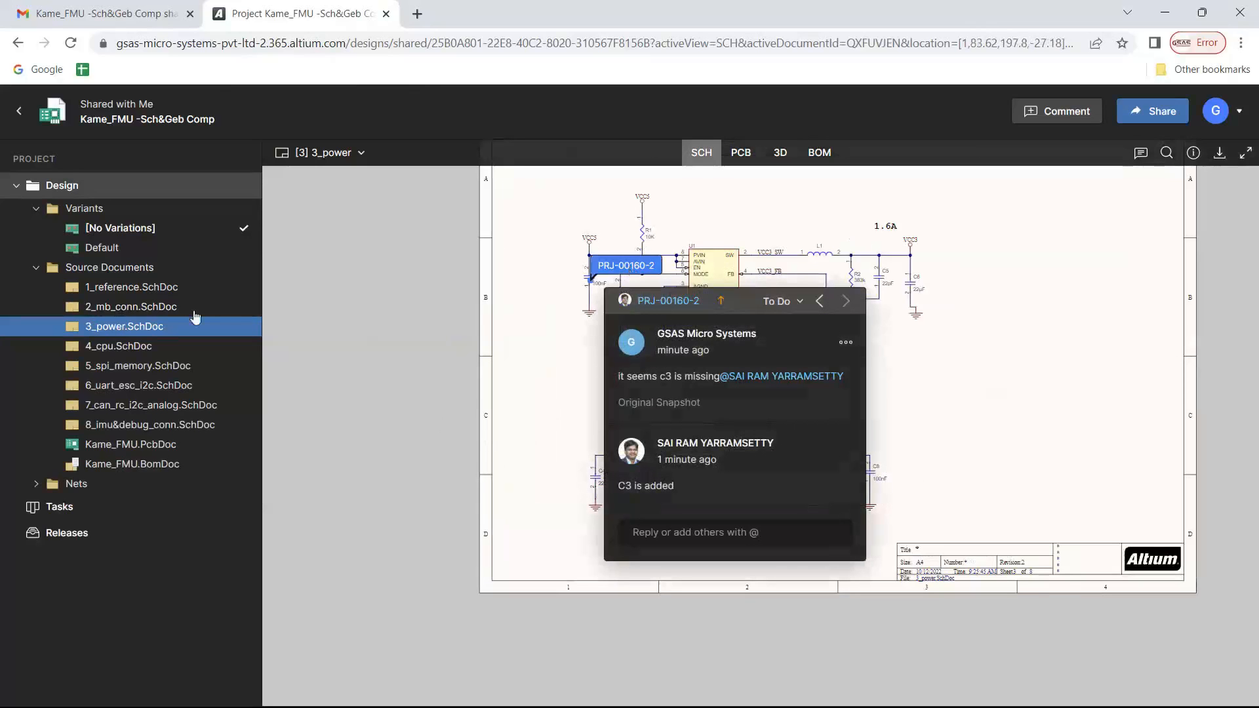
Reload the shared project, expand its design documents and check the 3_power schematic for capacitor C3
click(70, 44)
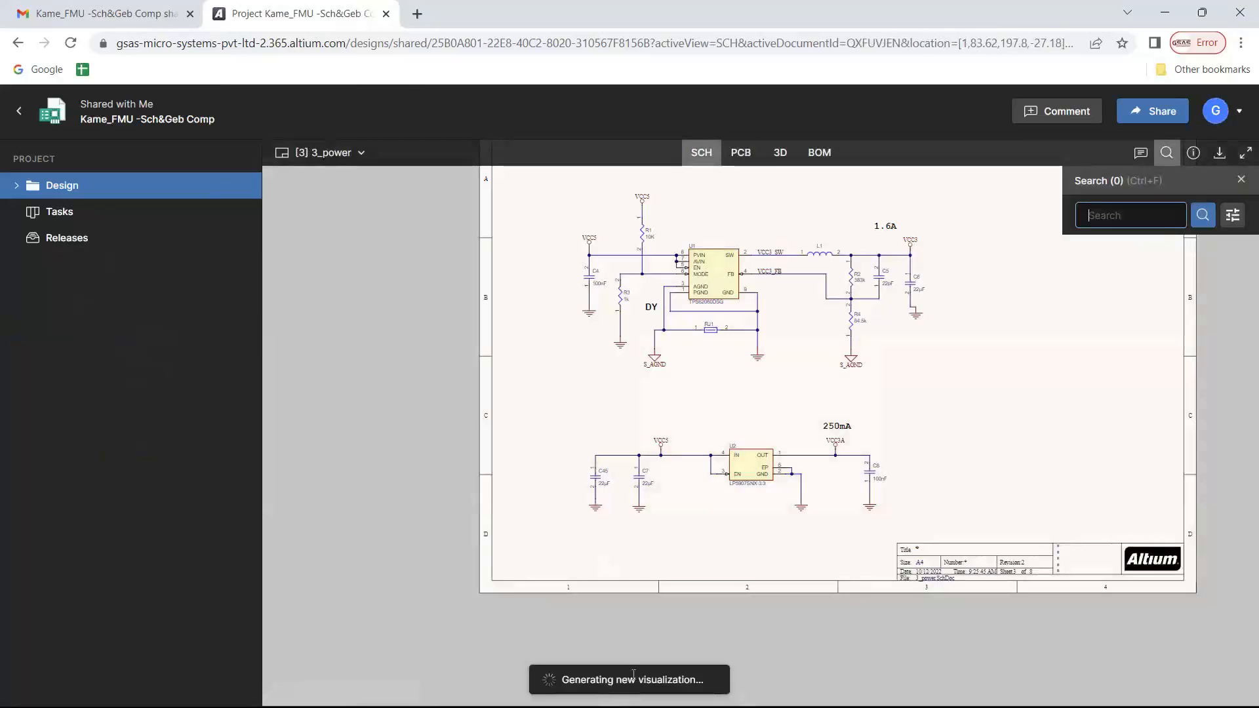
click(13, 190)
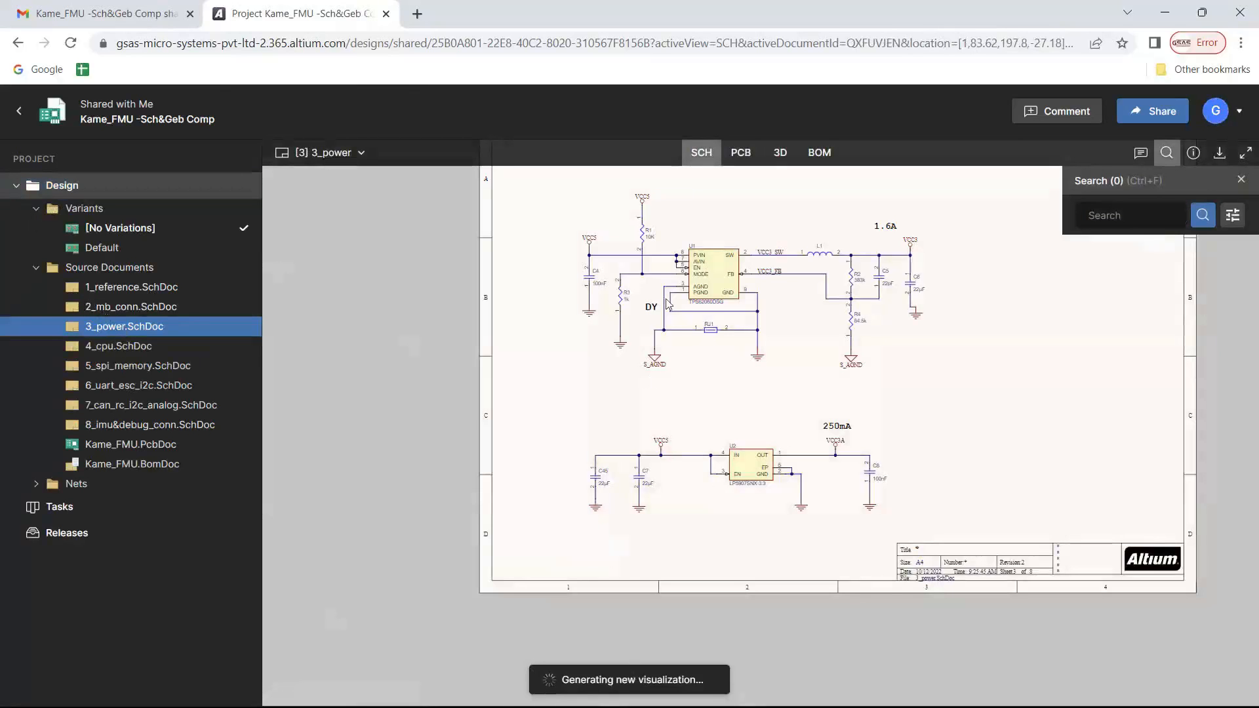
scroll(613, 284, up, 4)
scroll(483, 336, down, 3)
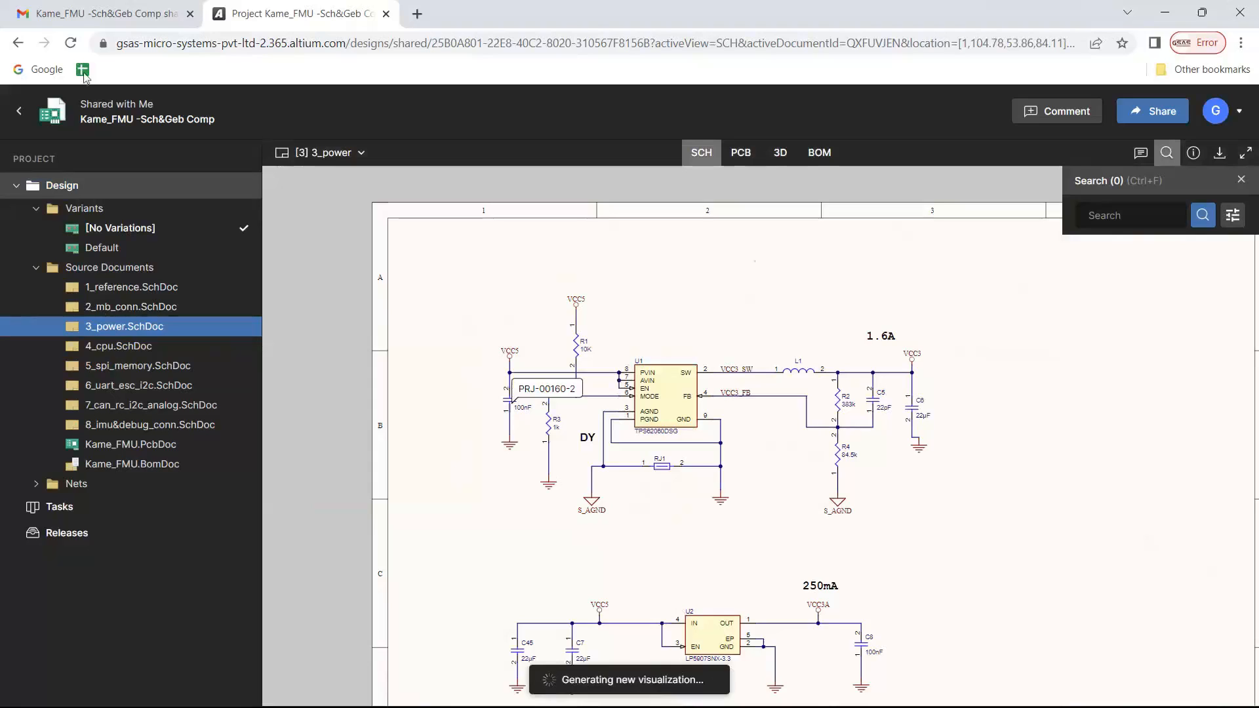
Reload the project page again and examine C3 and its wiring beside C4 in the 3_power schematic
click(70, 44)
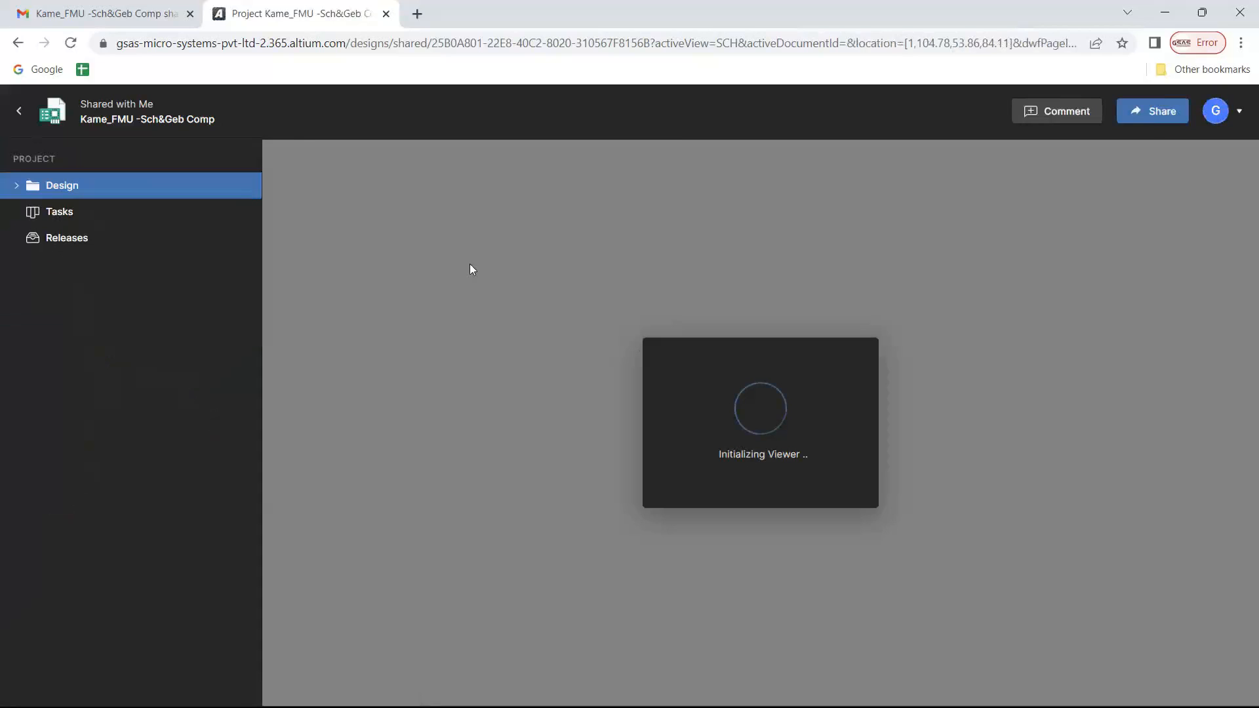
scroll(461, 403, up, 3)
scroll(460, 402, up, 2)
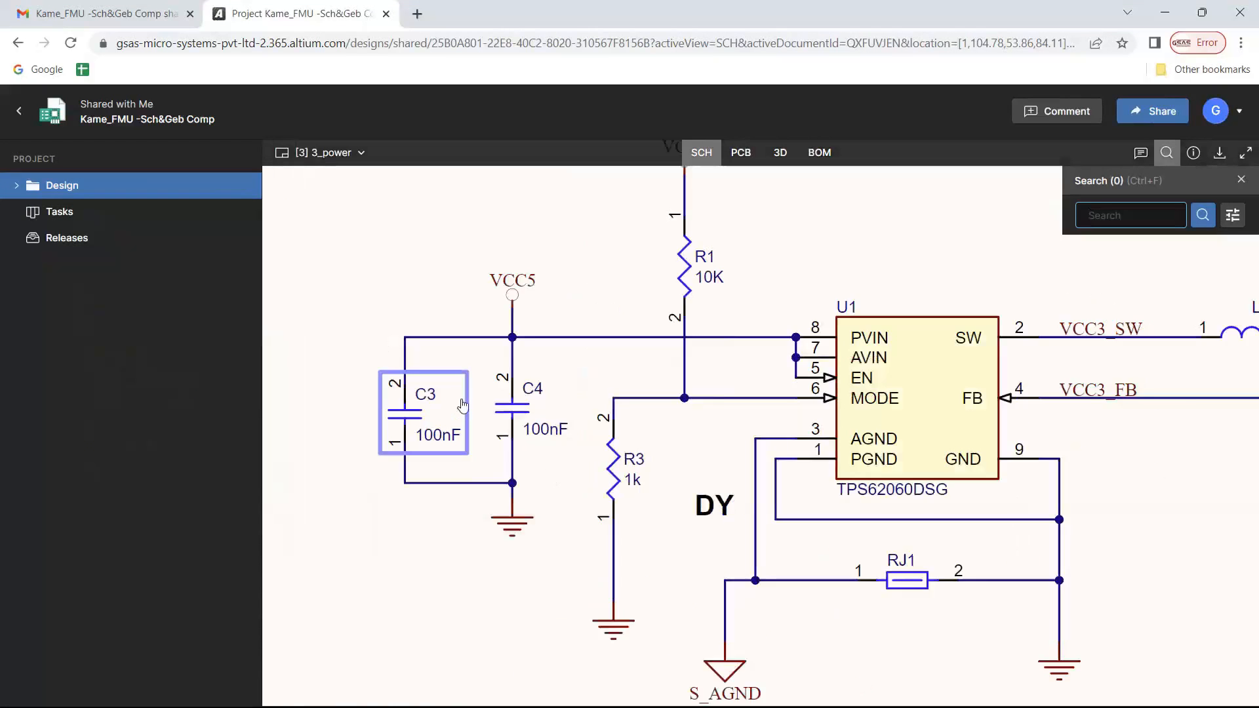
scroll(446, 406, down, 4)
scroll(427, 411, up, 2)
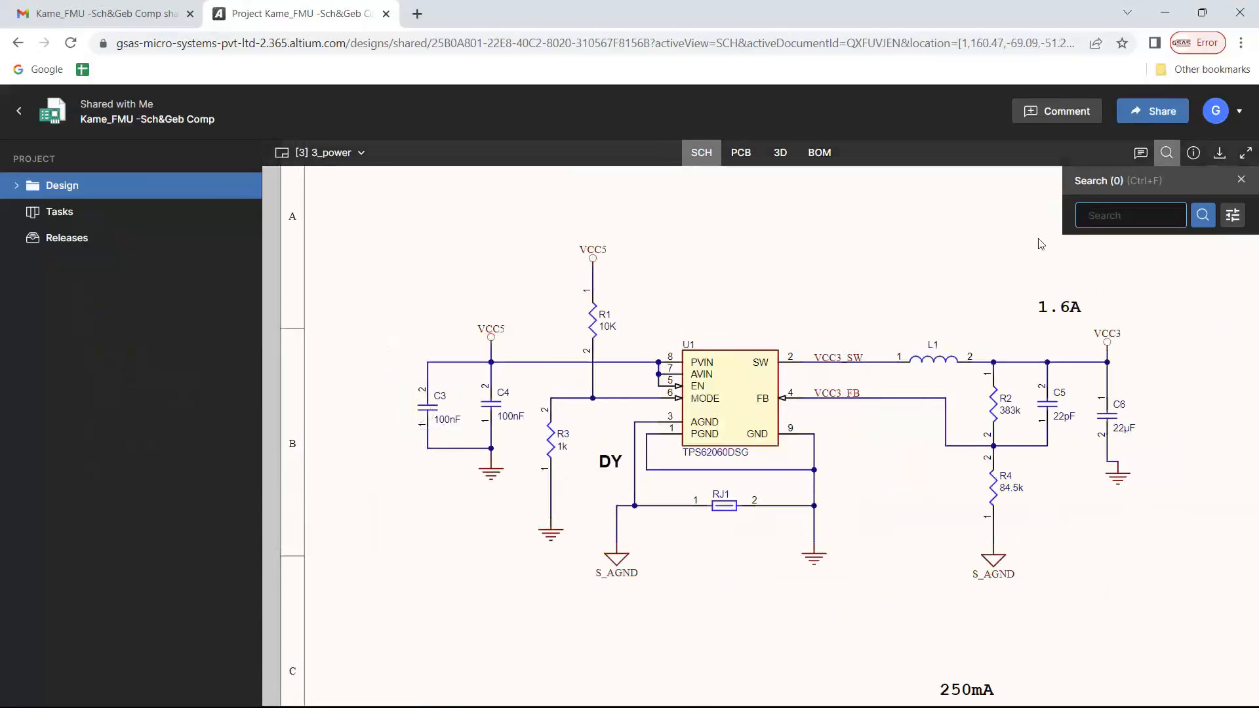
Show the schematic's comments and tasks, and view the component details of capacitor C3
click(1140, 152)
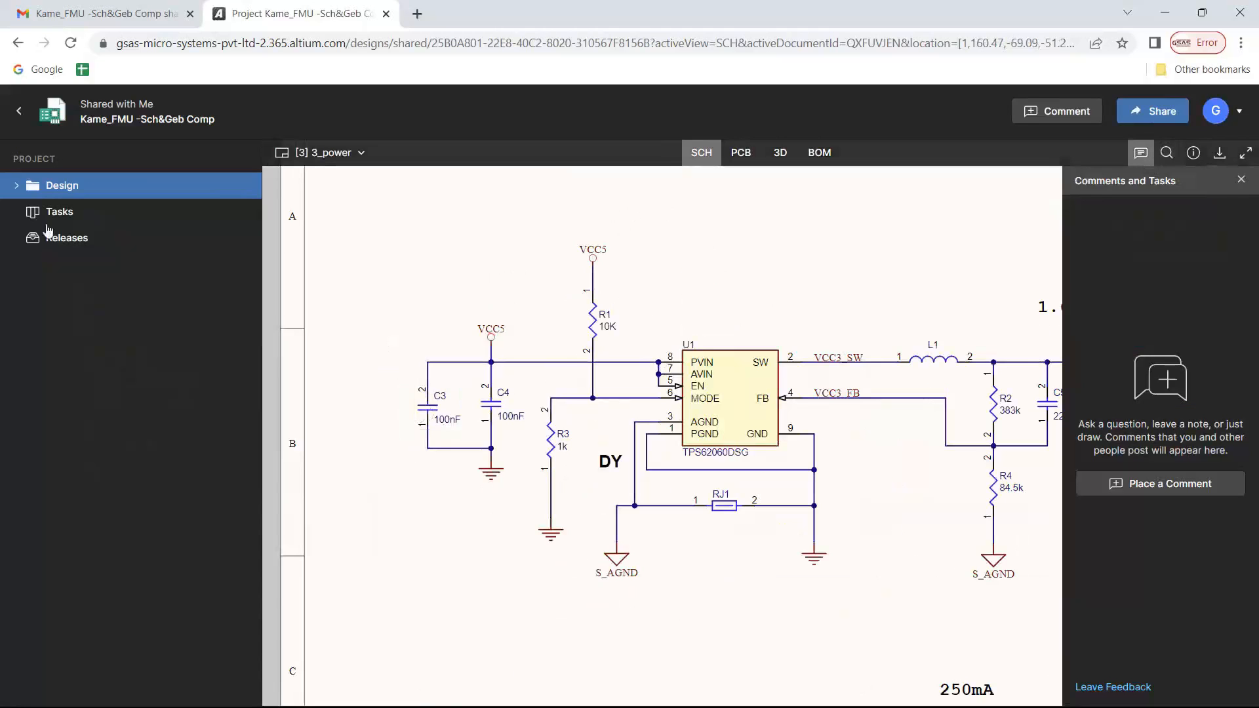
click(17, 187)
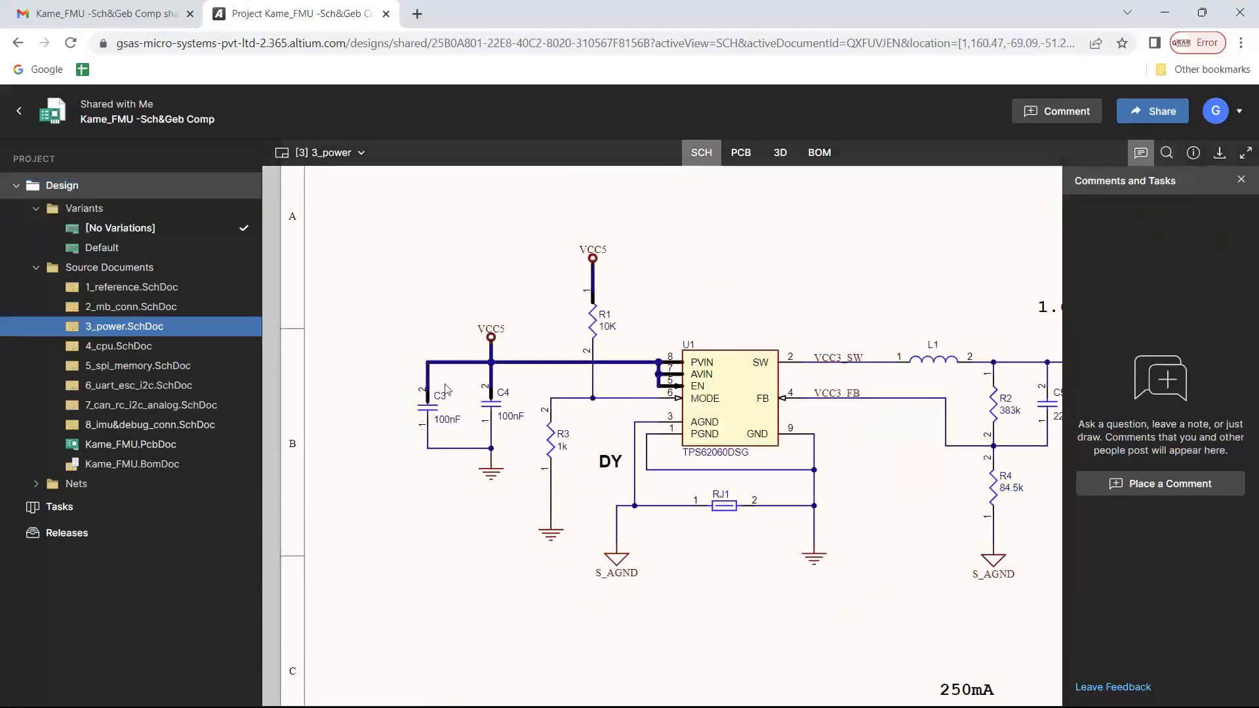
click(438, 403)
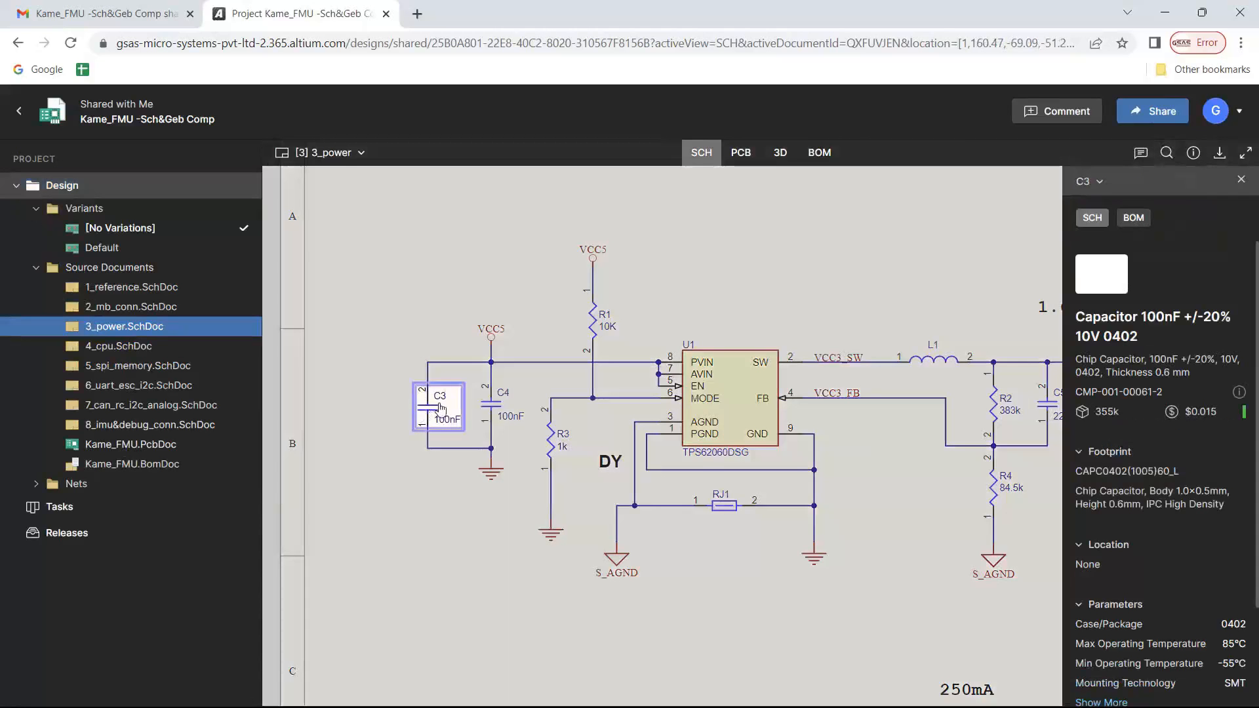
click(488, 275)
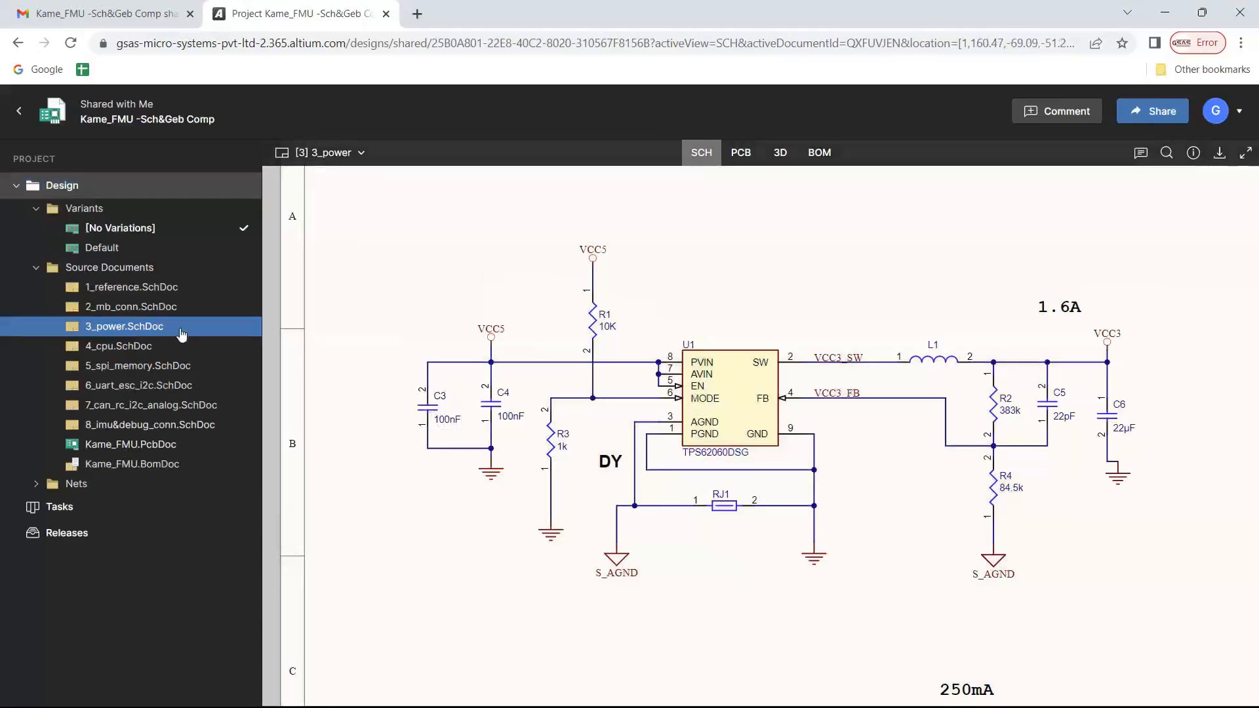
Open the project's task board and move the "it seems c3 is missing" task from To Do to Resolved
click(36, 509)
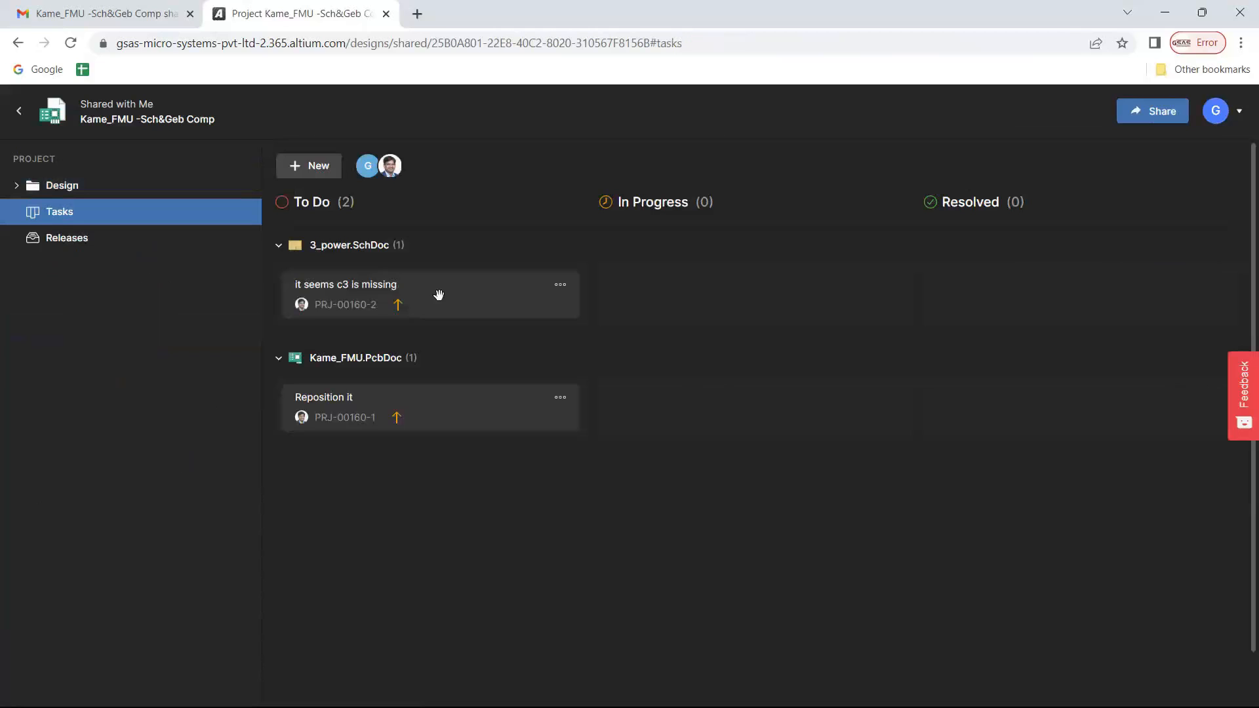
drag(438, 295, 1045, 298)
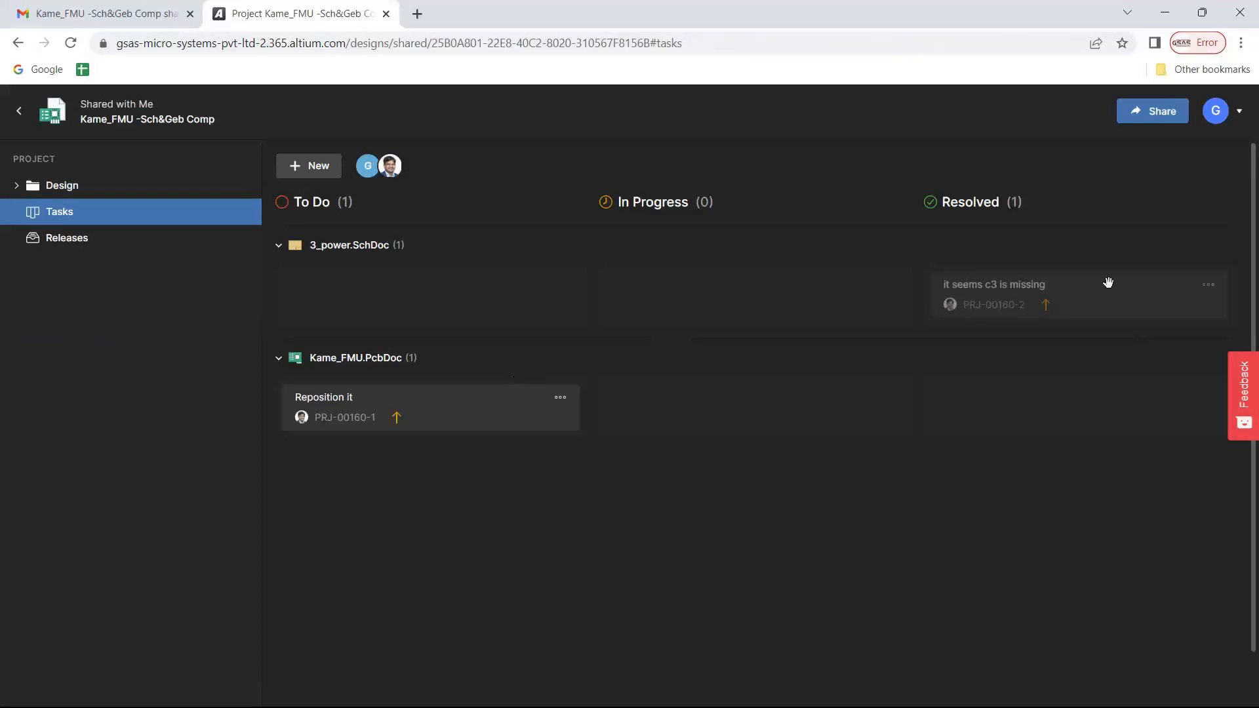
Open the PRJ-00160-2 task on the 3_power schematic and view its replies and available status options
click(20, 189)
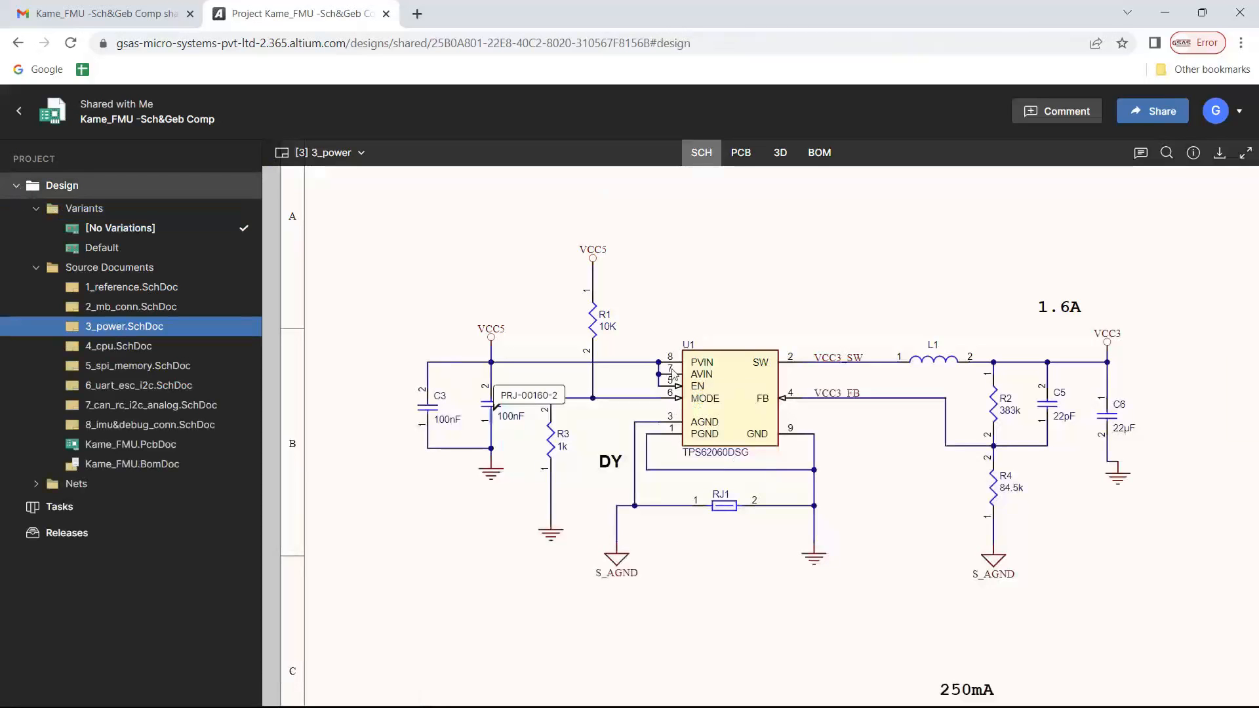
click(525, 396)
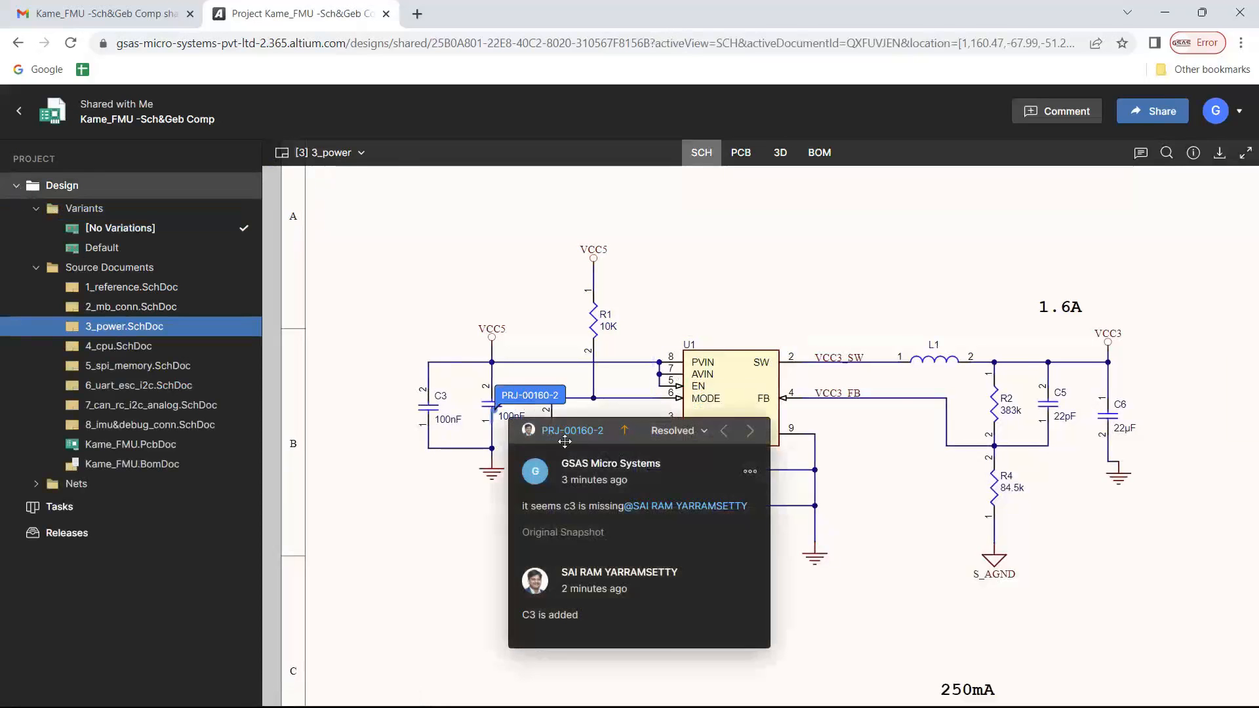
click(686, 434)
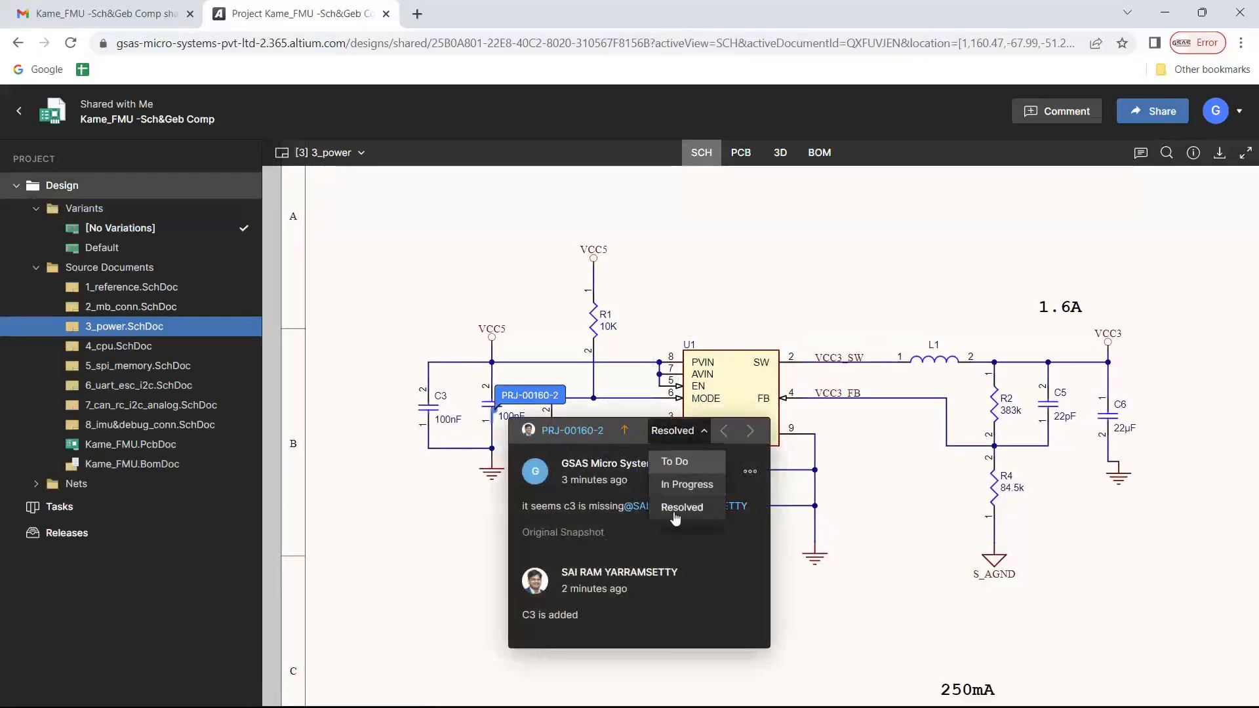
click(702, 548)
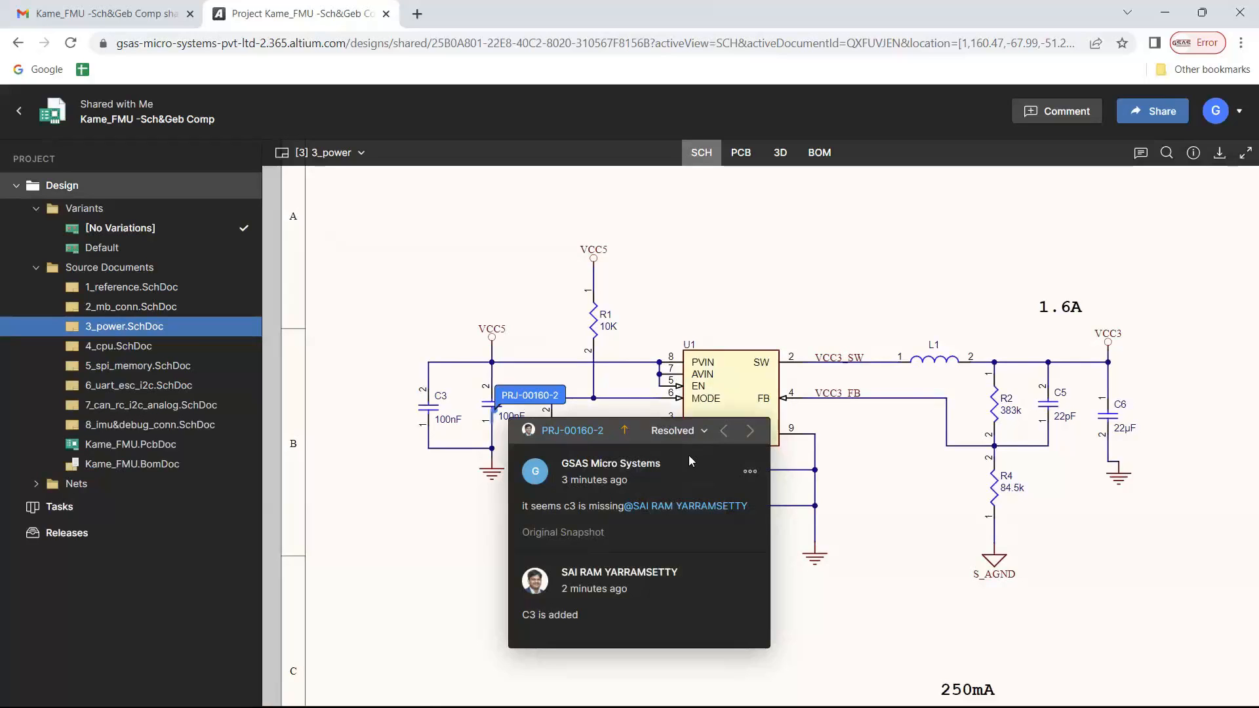
Switch to Altium Designer and view the project's comments and tasks alongside the 3_power schematic
key(alt+Tab)
key(alt+Tab)
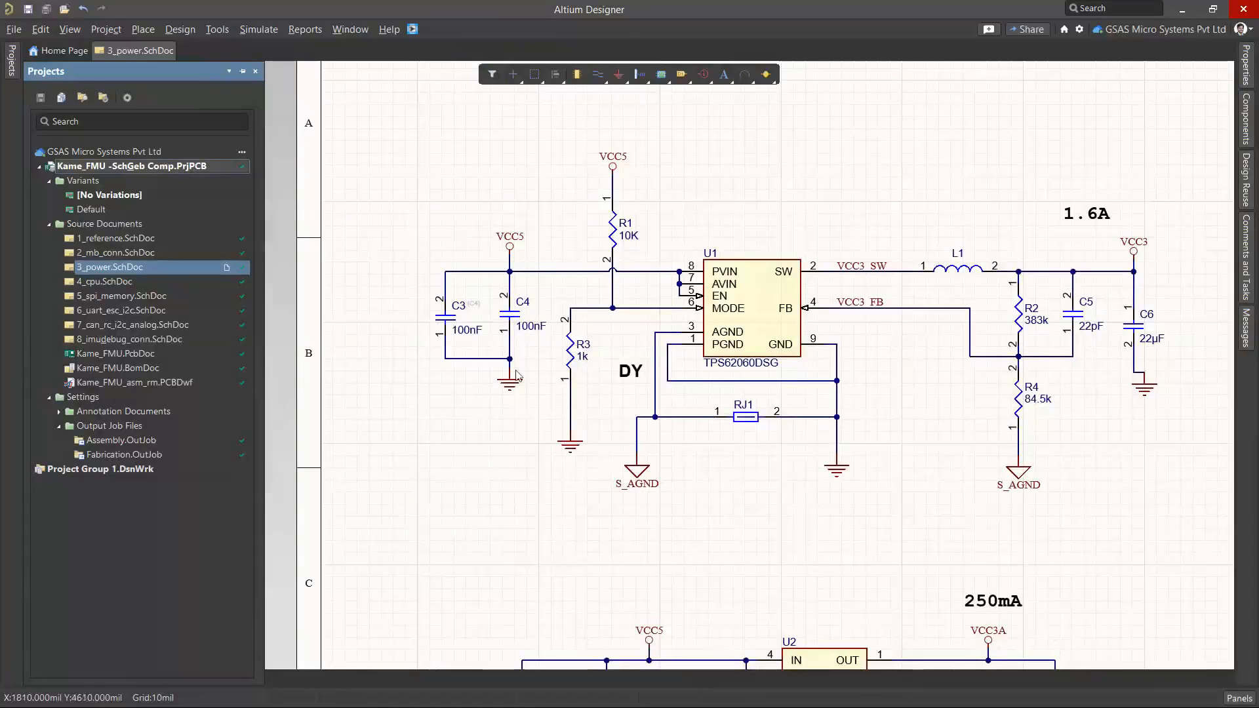
click(1251, 265)
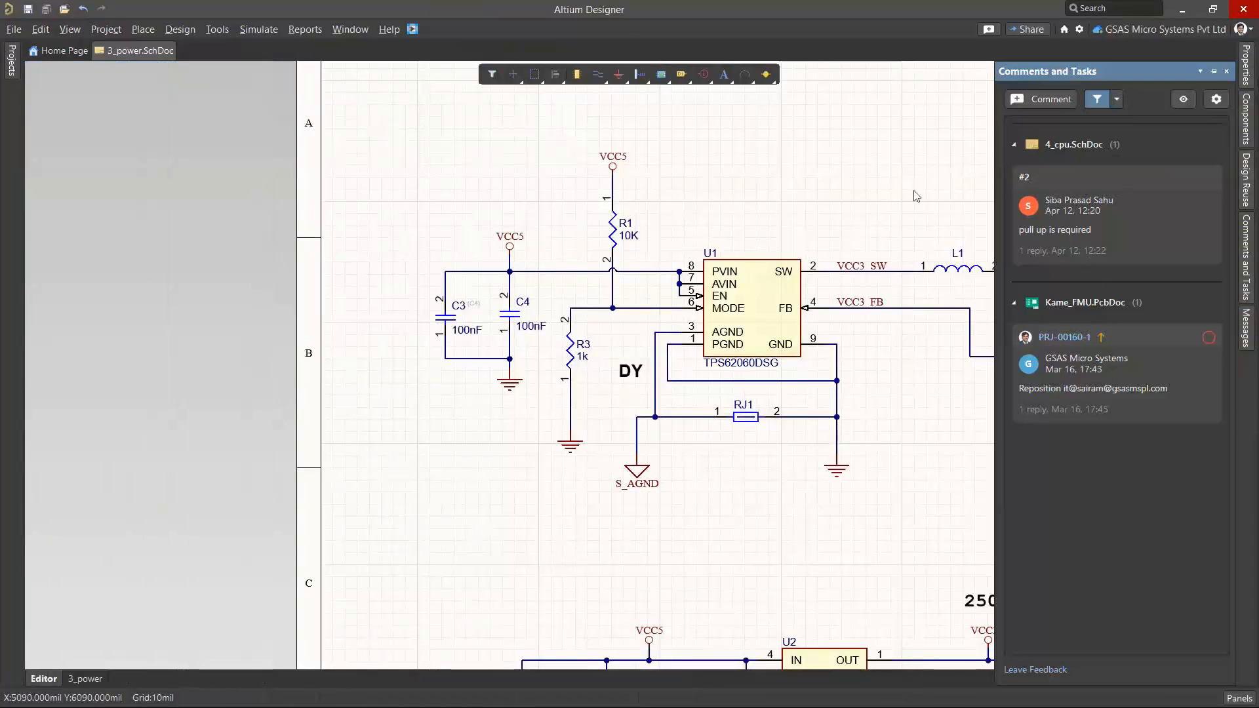
Open Assembly.OutJob and disable the WireList Netlist output for the BOM container
click(12, 72)
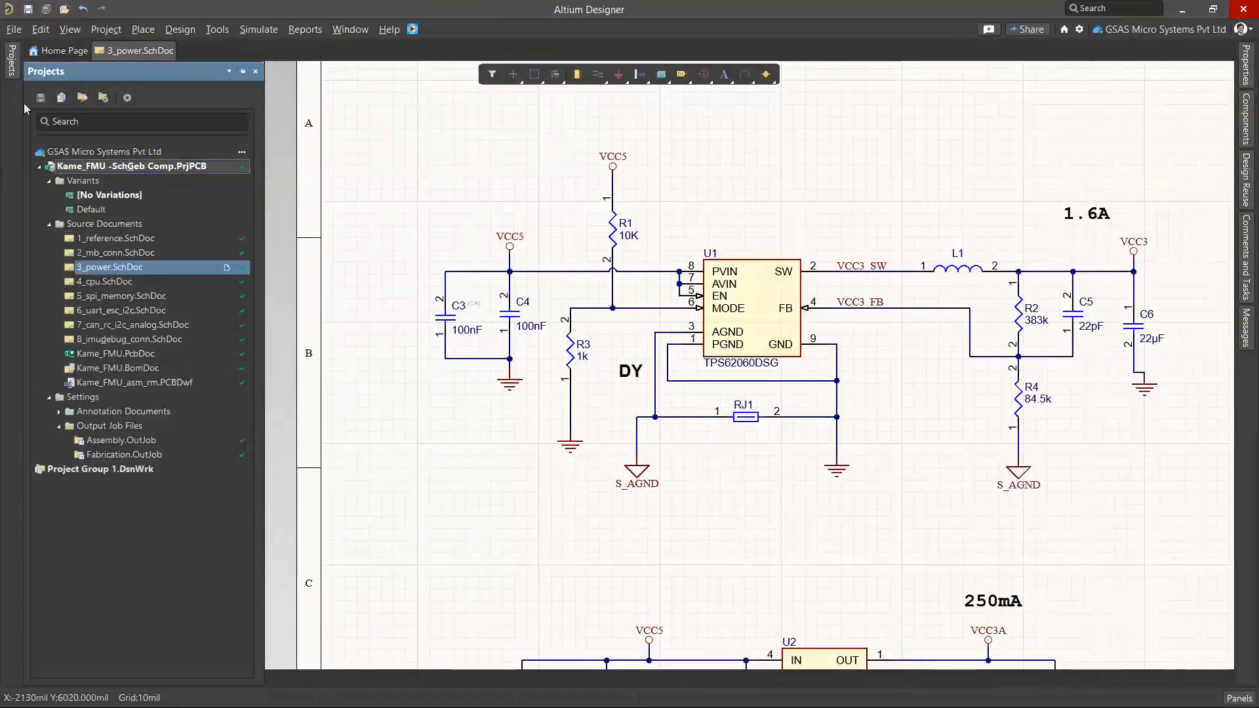
double_click(139, 441)
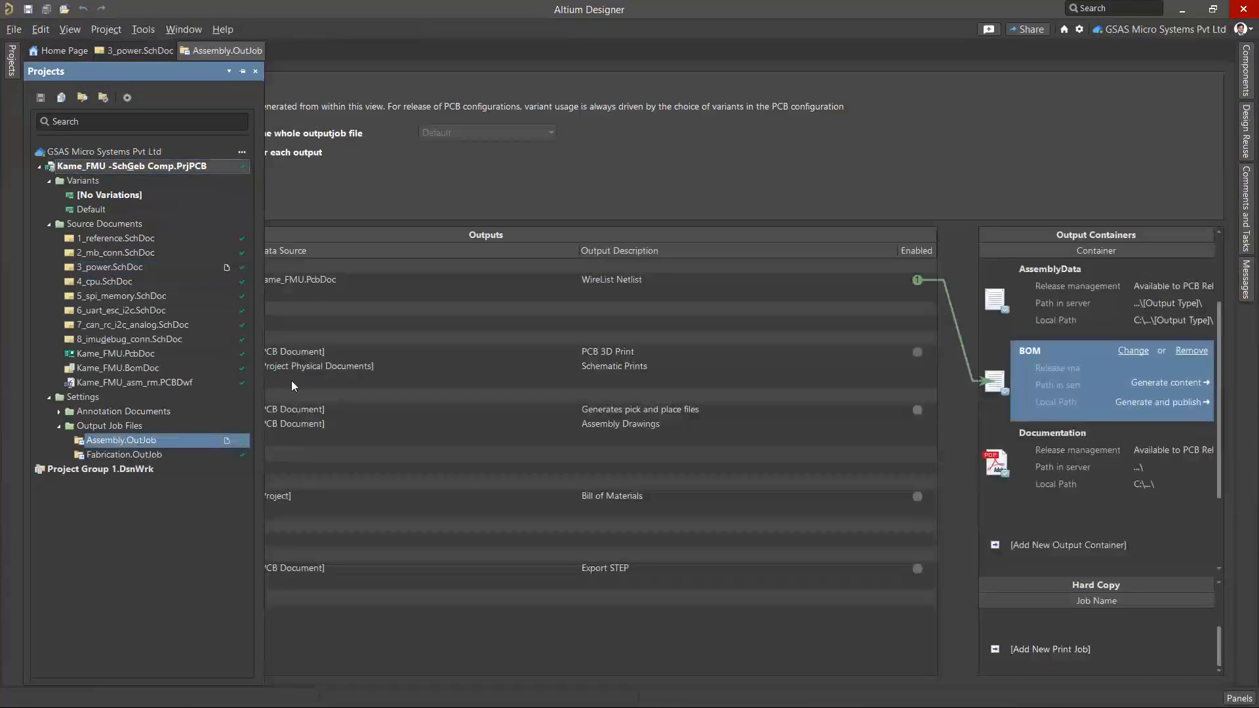
click(916, 281)
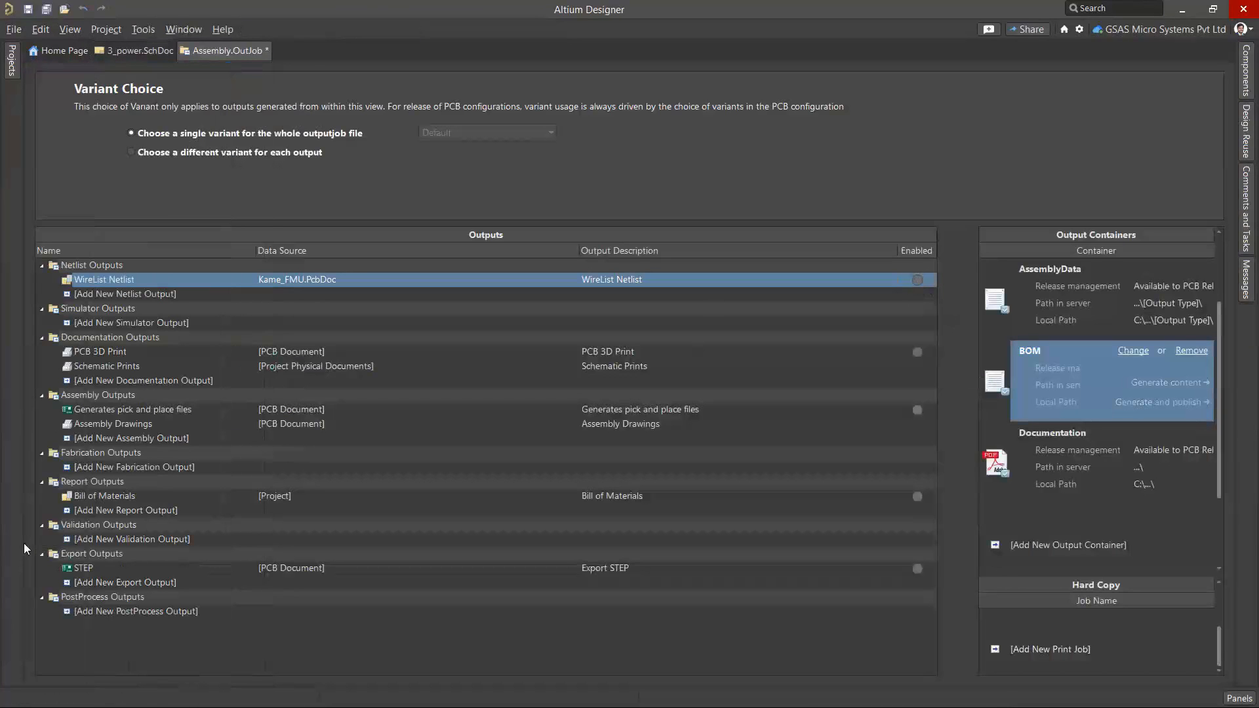
Add an Export Comments report output with the whole project as data source and enable it for the BOM container
click(96, 510)
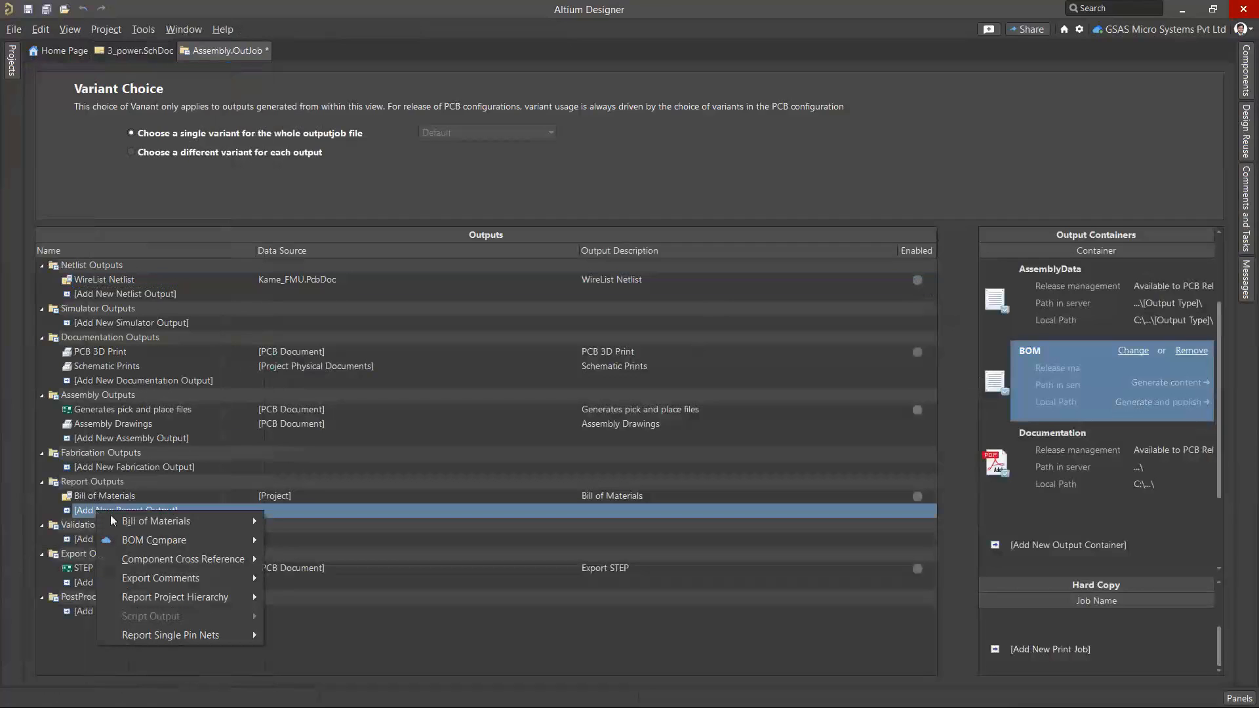
mouse_move(216, 577)
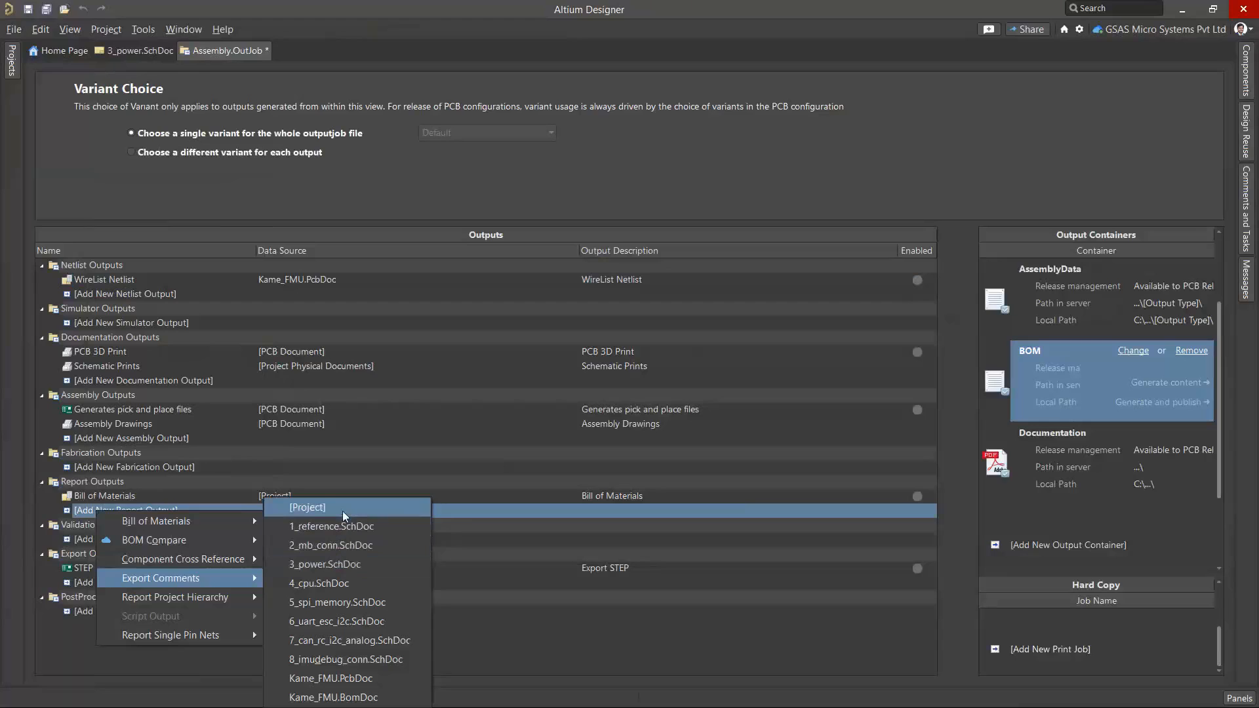
click(312, 507)
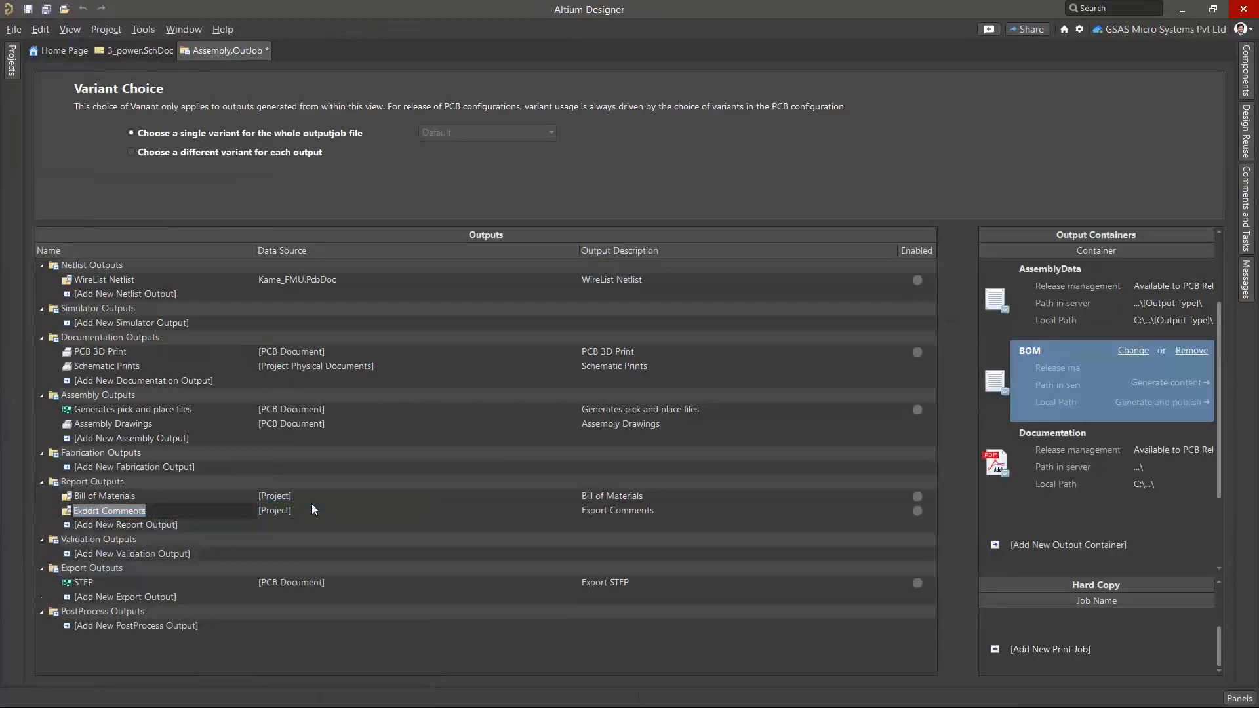
click(917, 512)
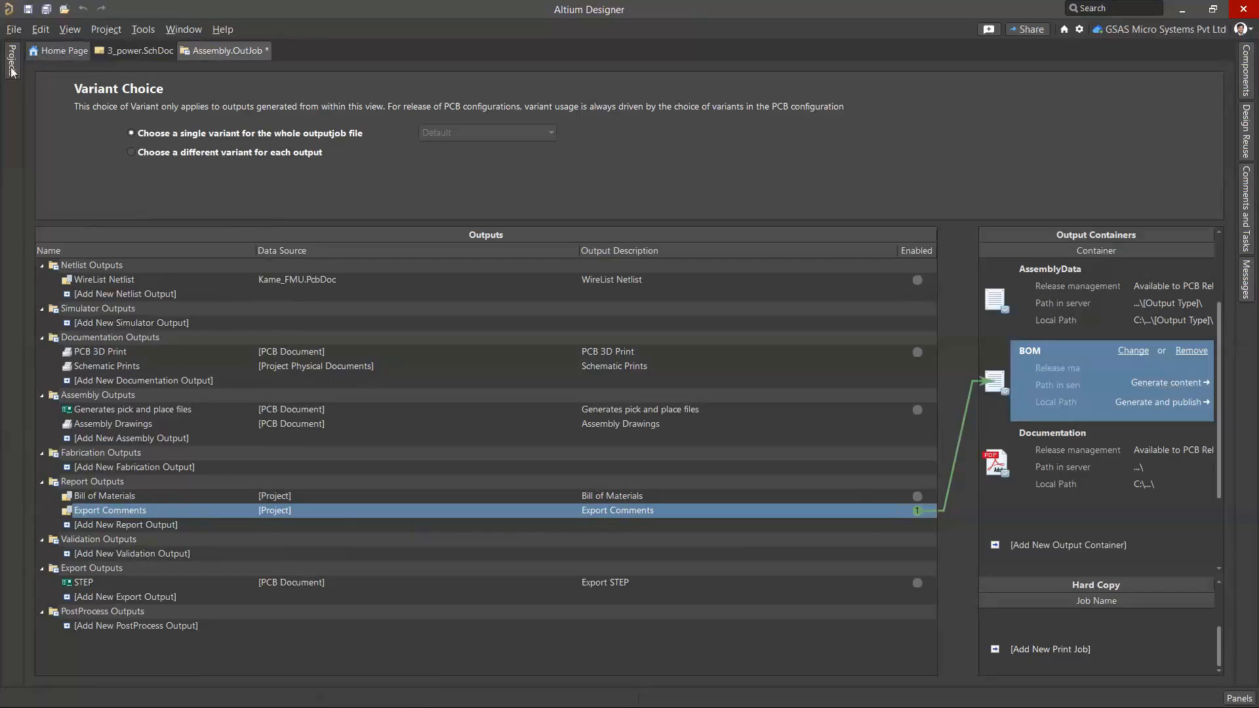
Return to the 3_power schematic and open the Project Releaser for the Kame_FMU project
mouse_move(10, 71)
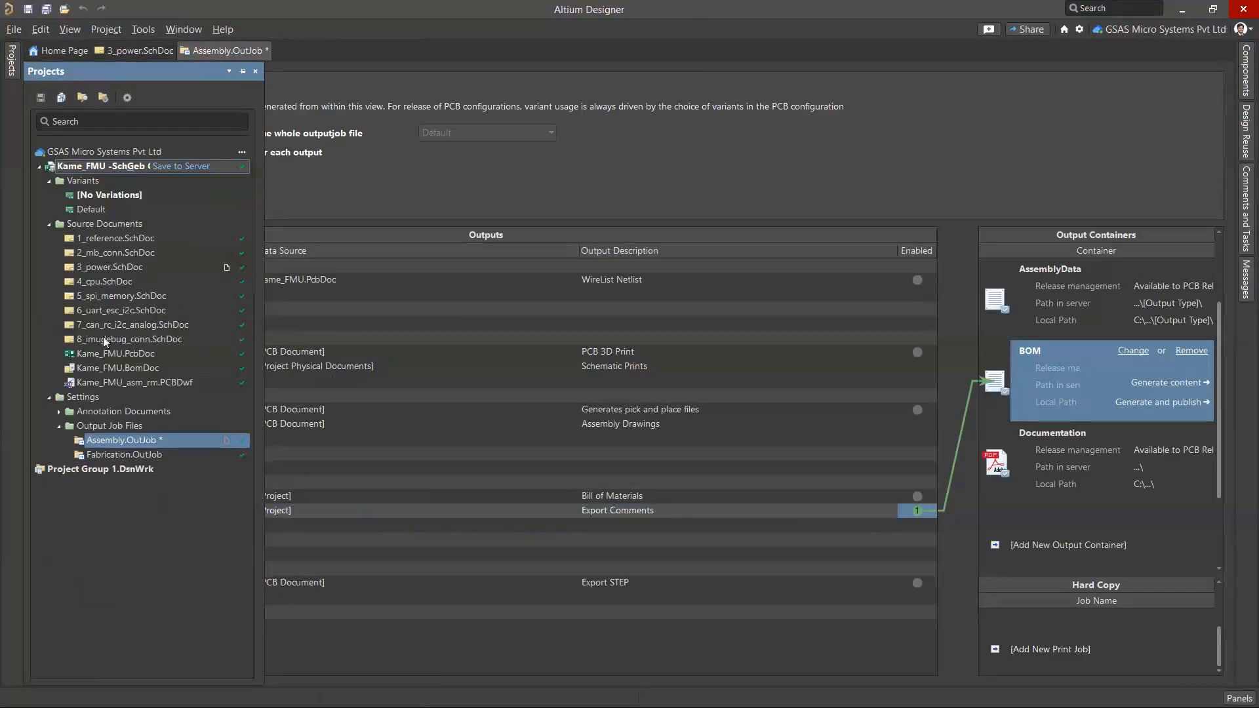
click(140, 50)
click(107, 30)
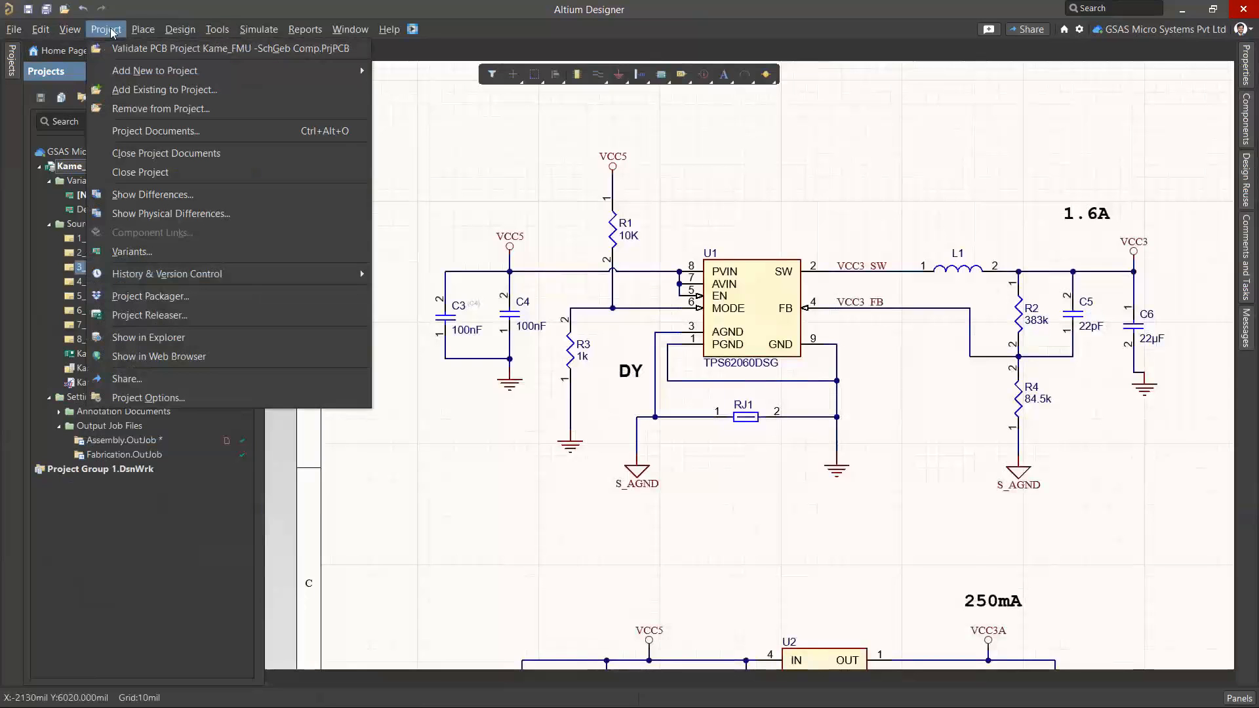
click(143, 319)
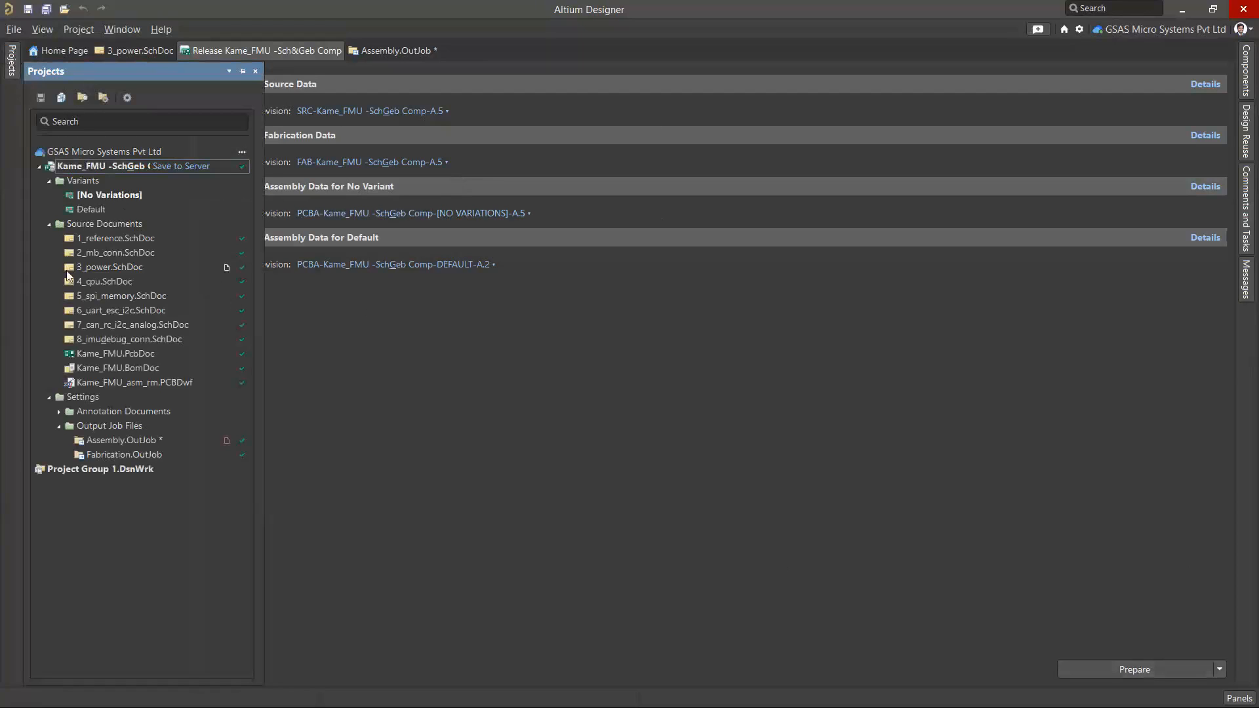
Open the Kame_FMU project in the web browser and look through its releases and sent packages
right_click(75, 168)
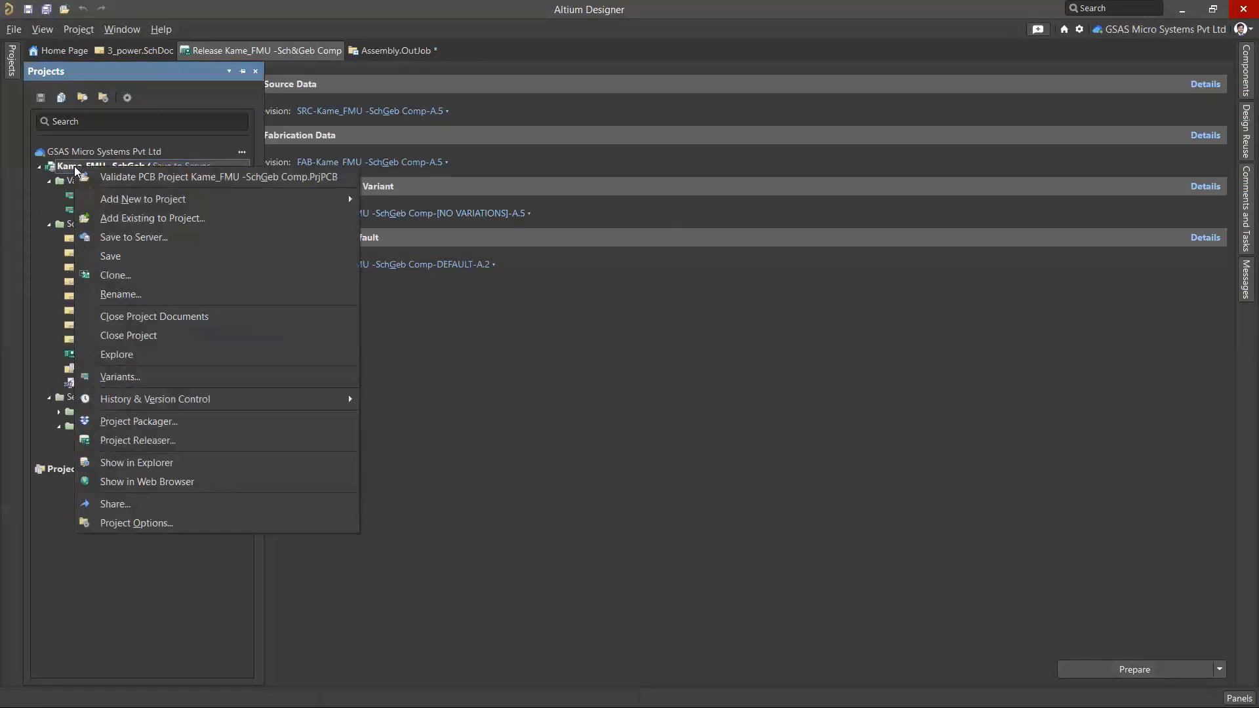
click(163, 481)
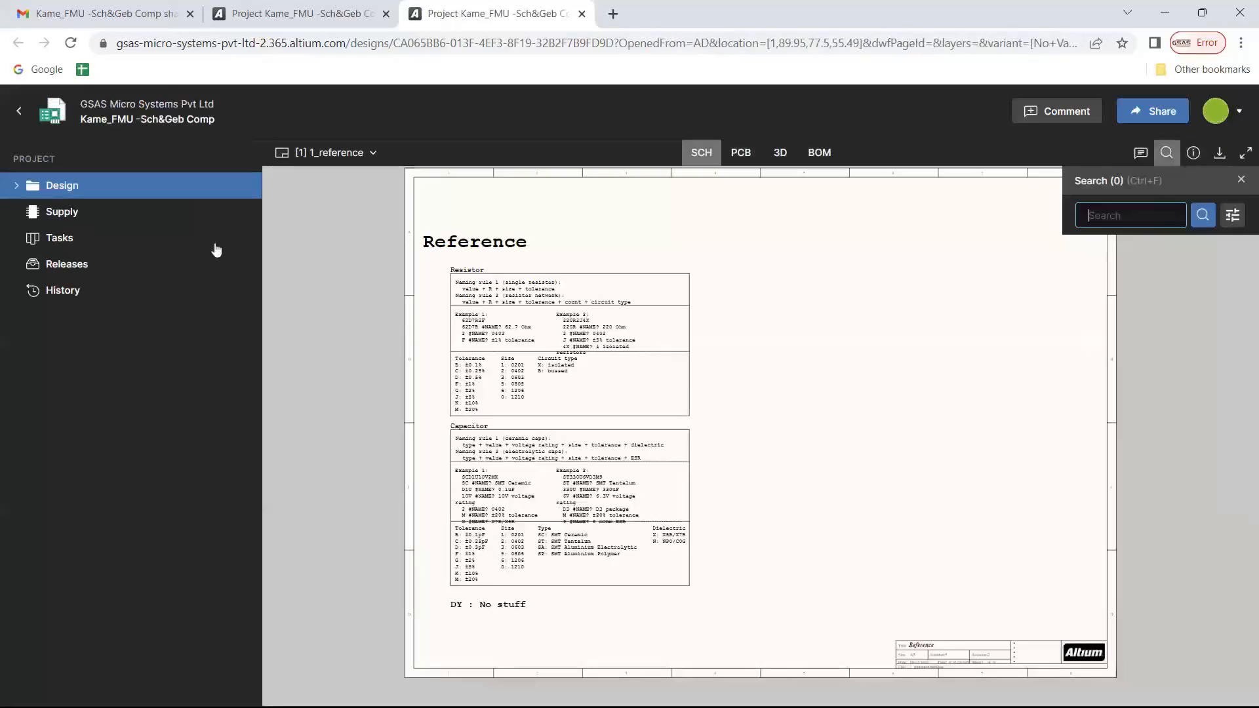
click(58, 274)
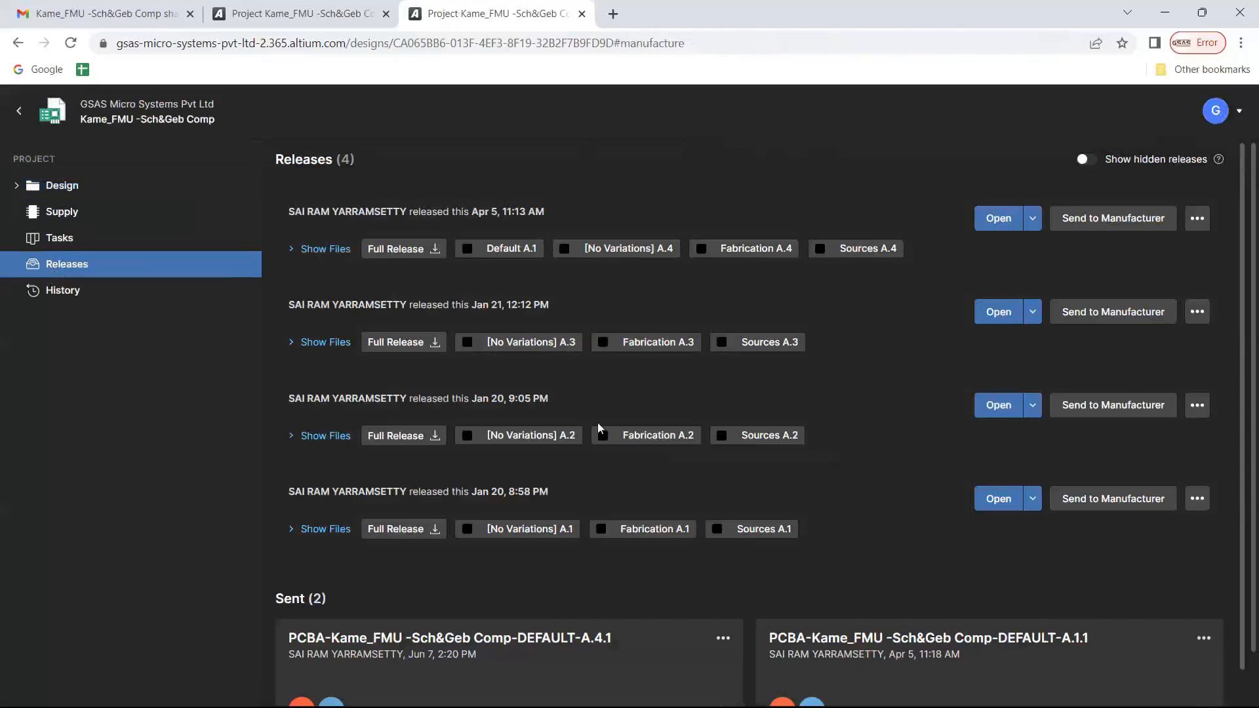
scroll(535, 454, down, 2)
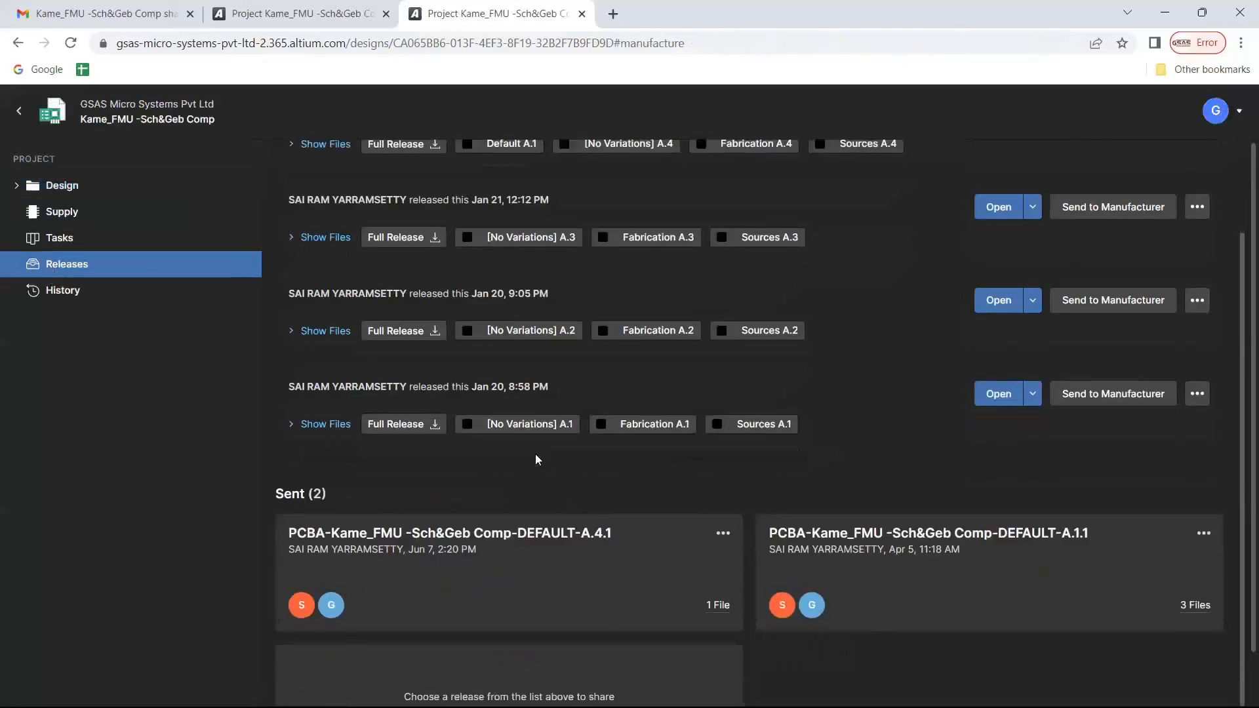
scroll(534, 454, up, 2)
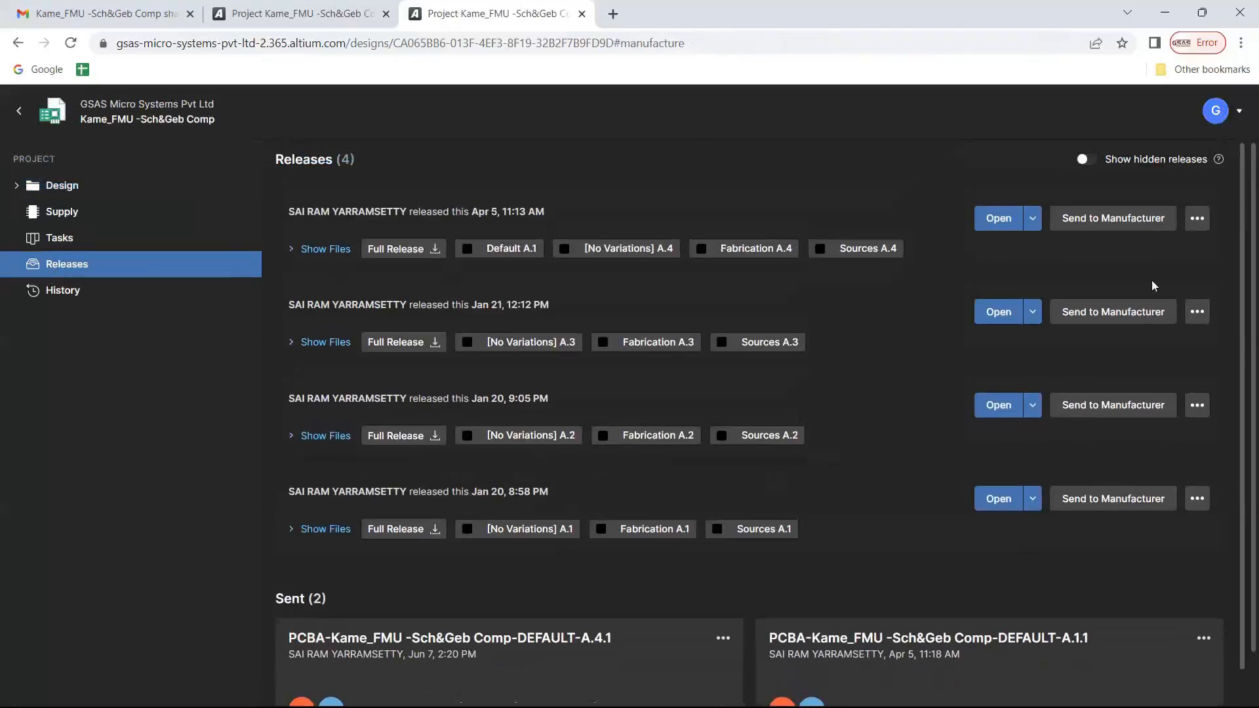
View the Send to Manufacturer form for the Apr 5 release, including its description and email fields, and cancel it
click(1131, 217)
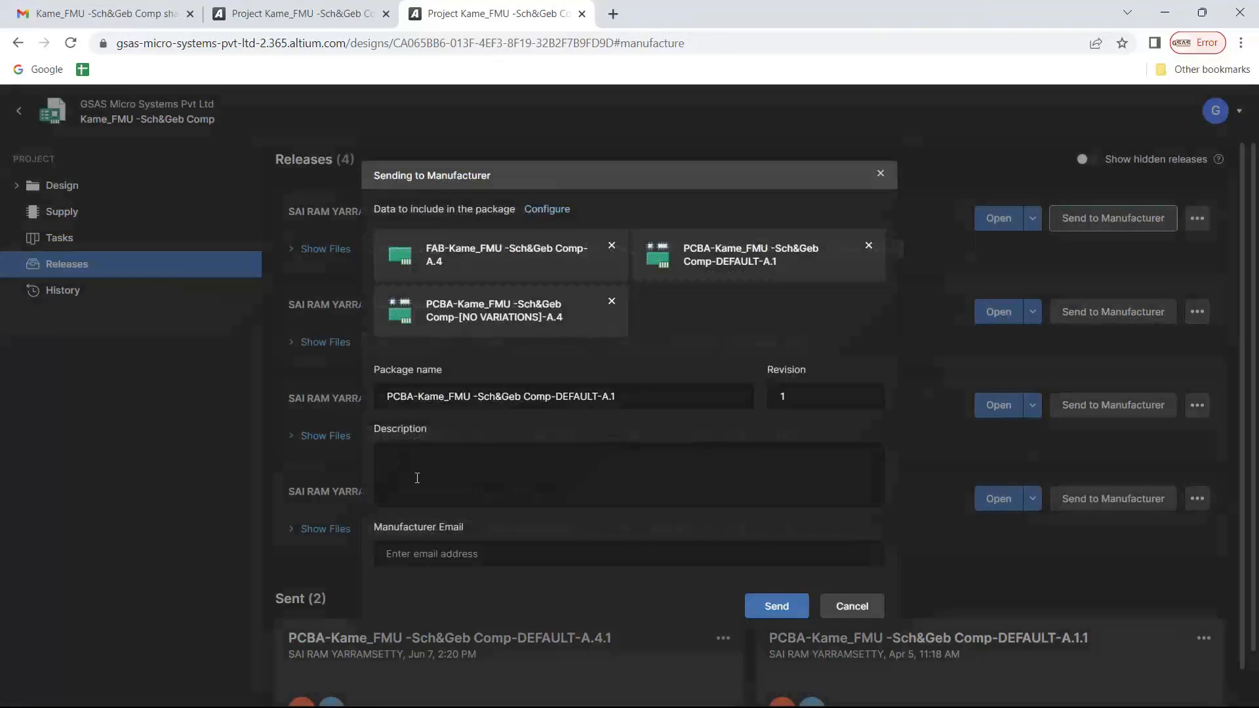
click(412, 450)
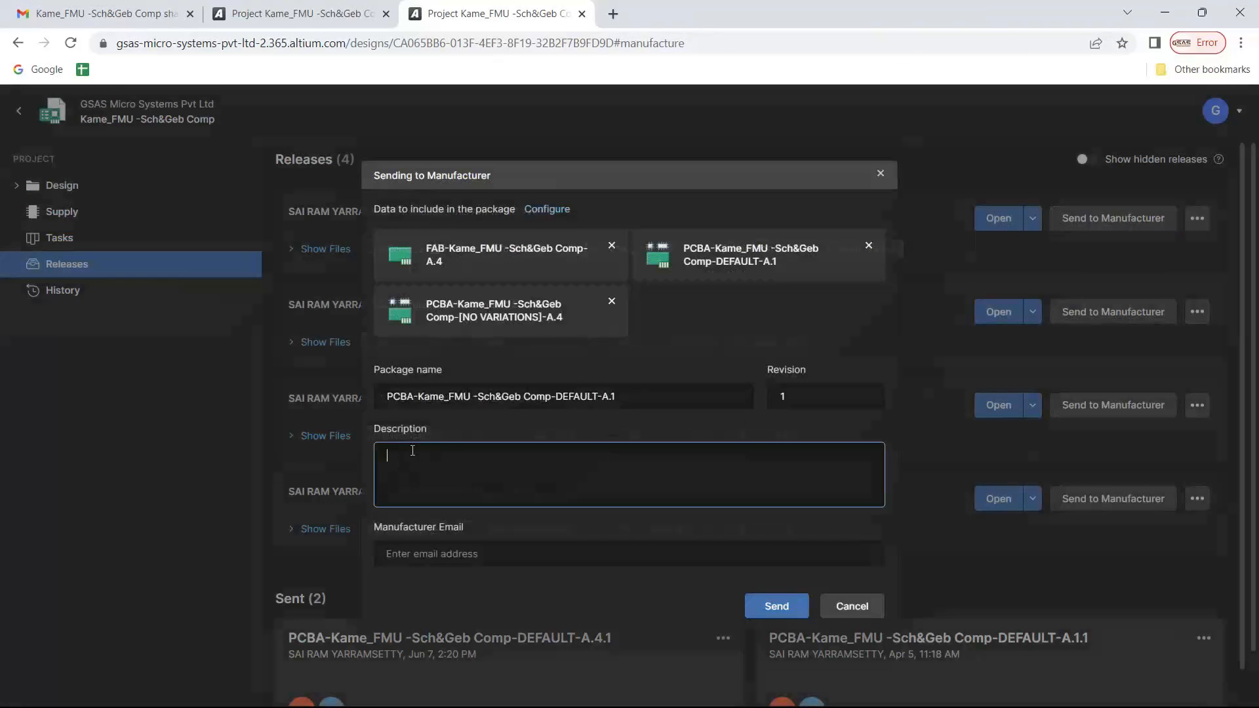
click(417, 562)
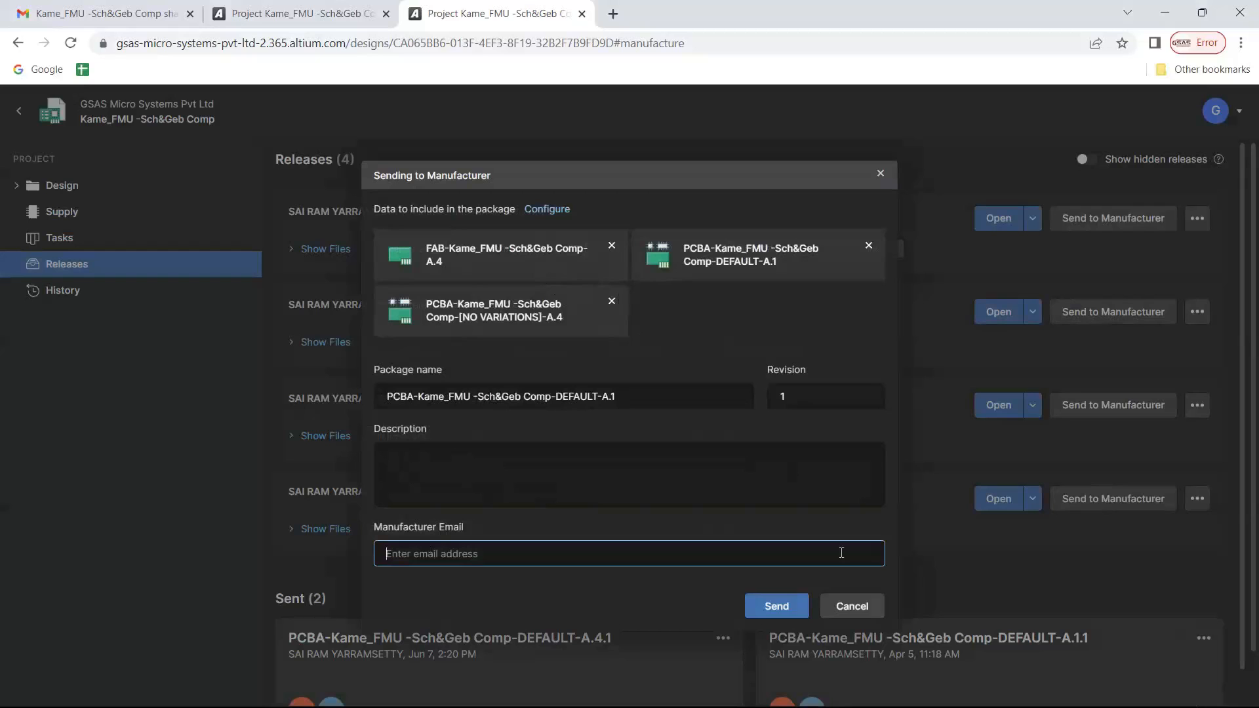
click(851, 604)
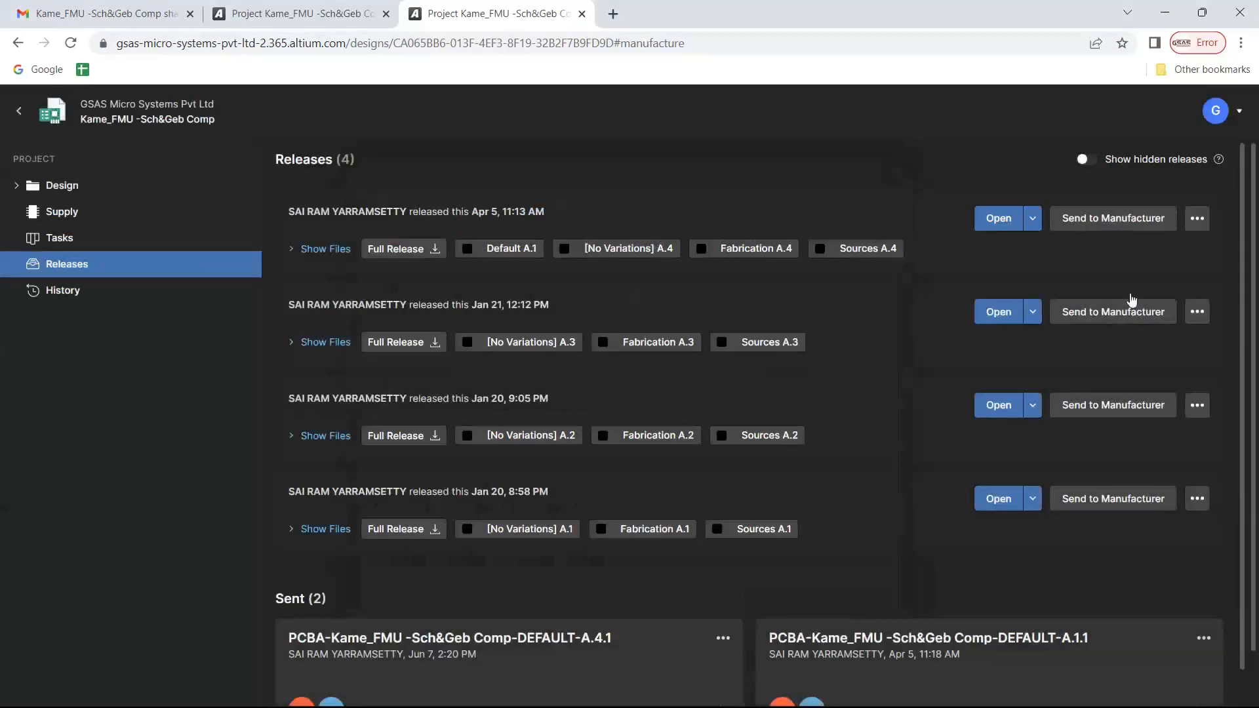
View the Gerber, BOM and schematic comparison options of the Apr 5 release
click(1197, 218)
mouse_move(1145, 316)
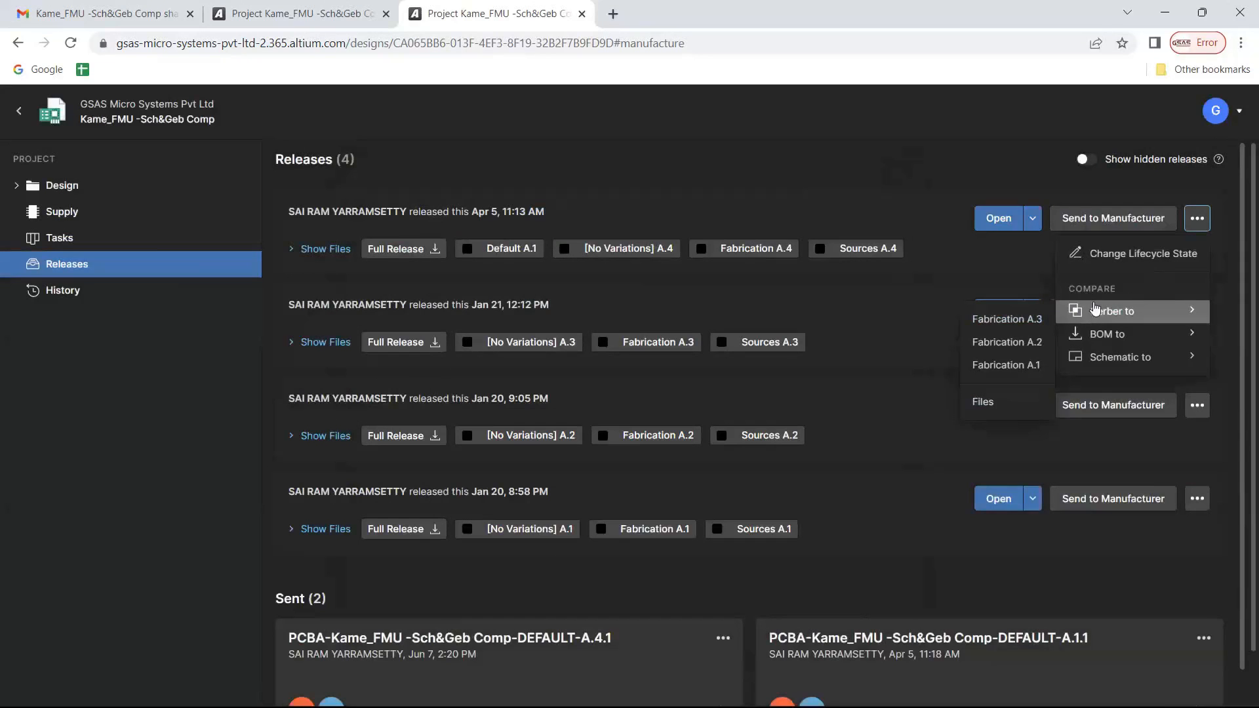
mouse_move(1120, 359)
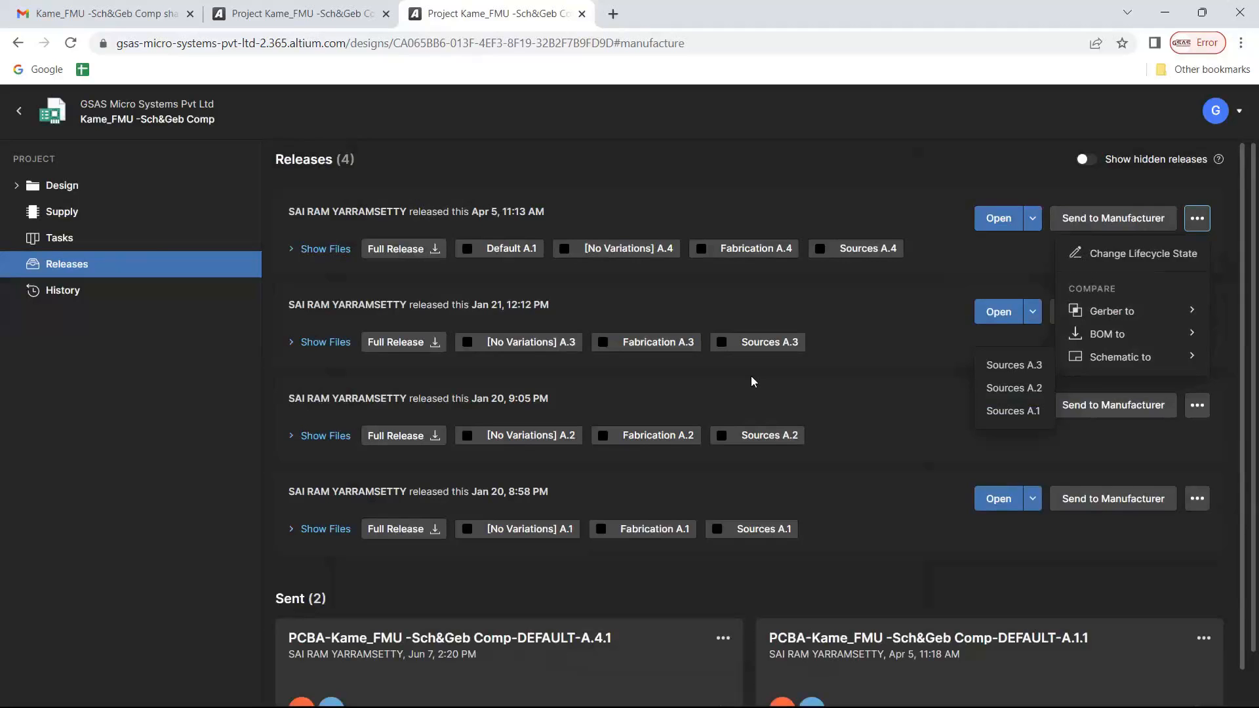
key(alt+Tab)
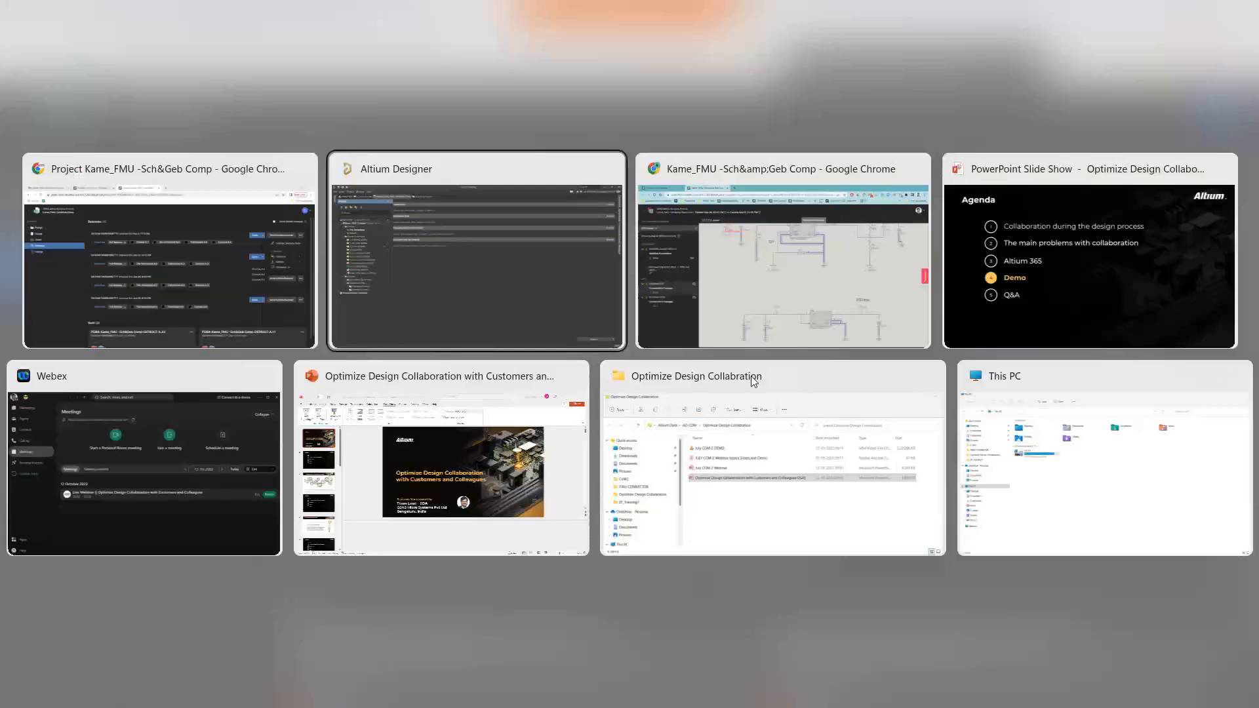
key(alt+Tab)
key(alt+Tab)
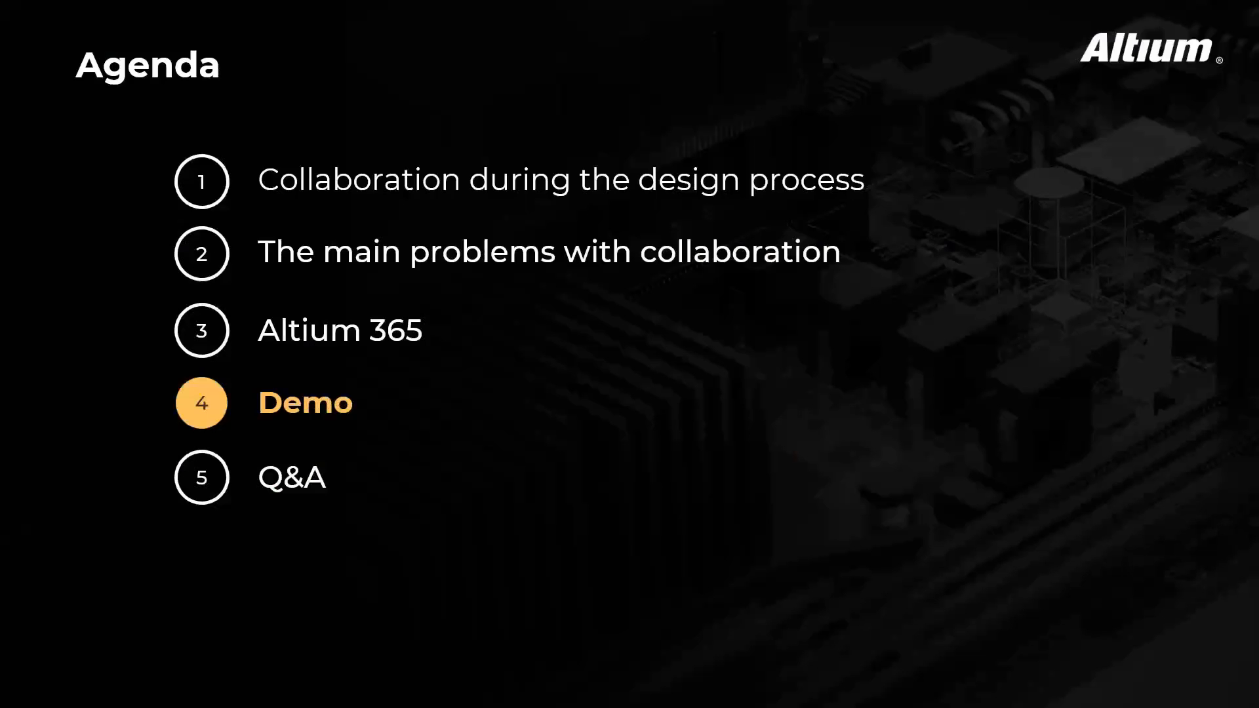
key(Right)
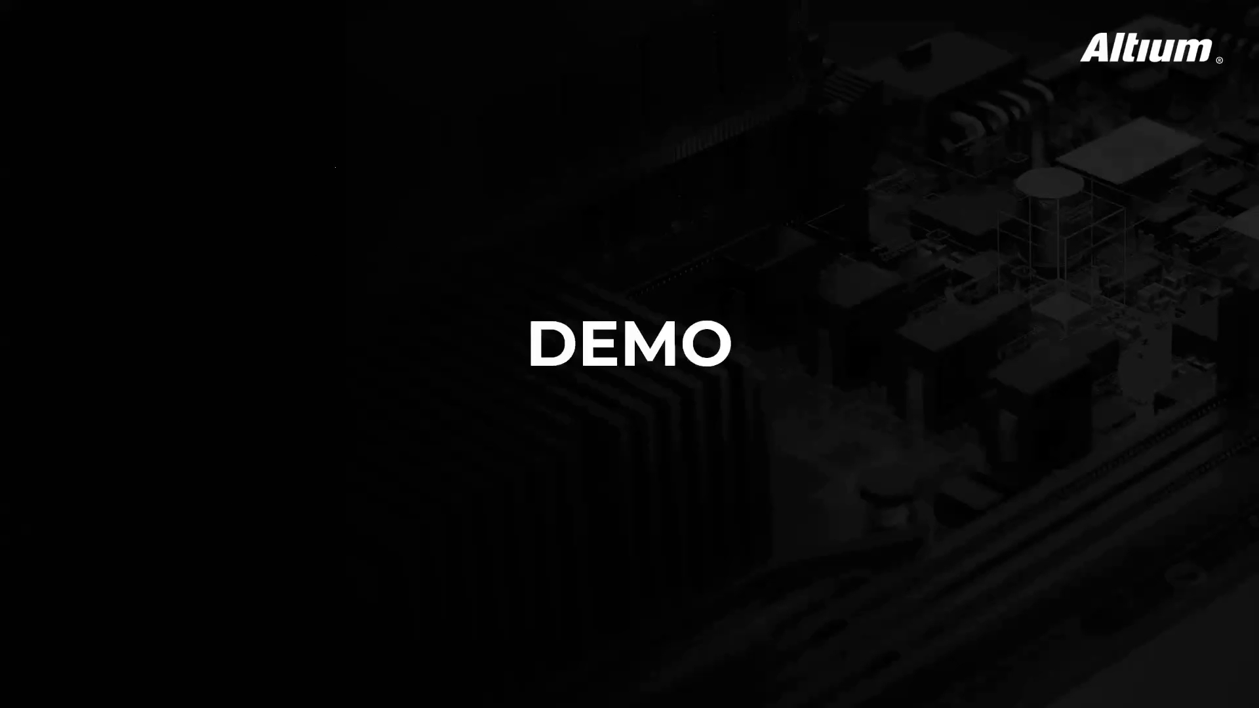
key(Right)
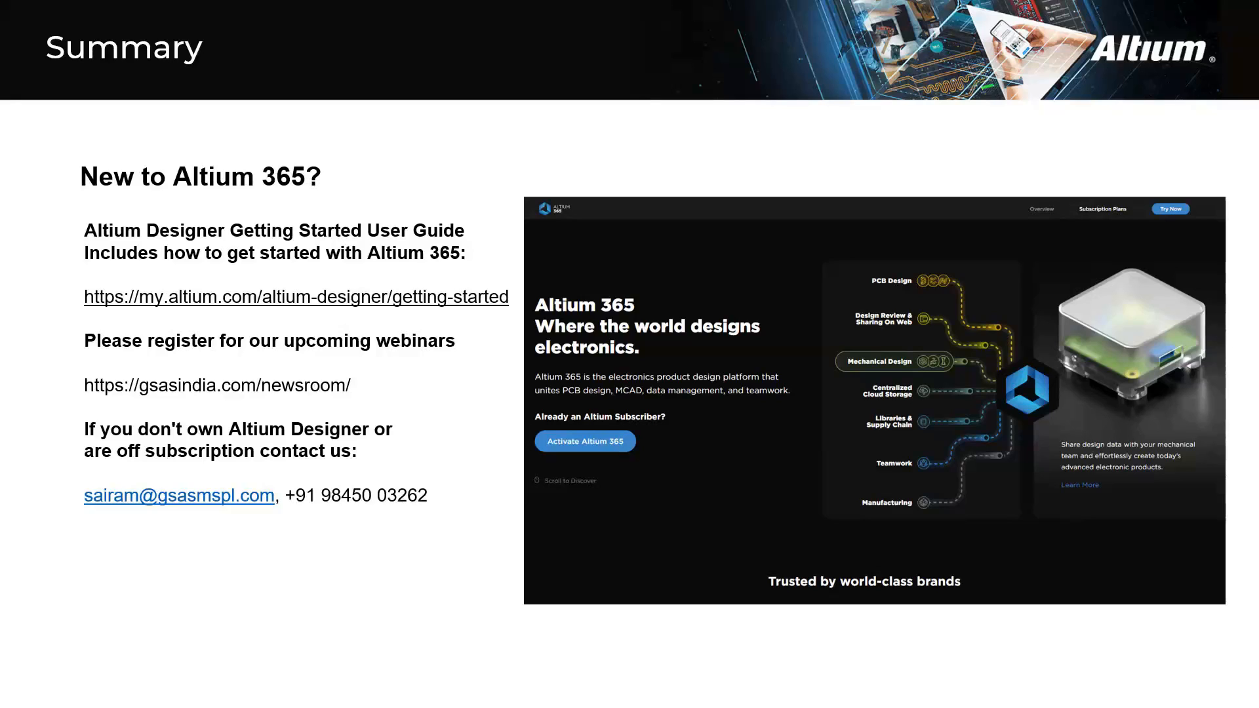
key(Right)
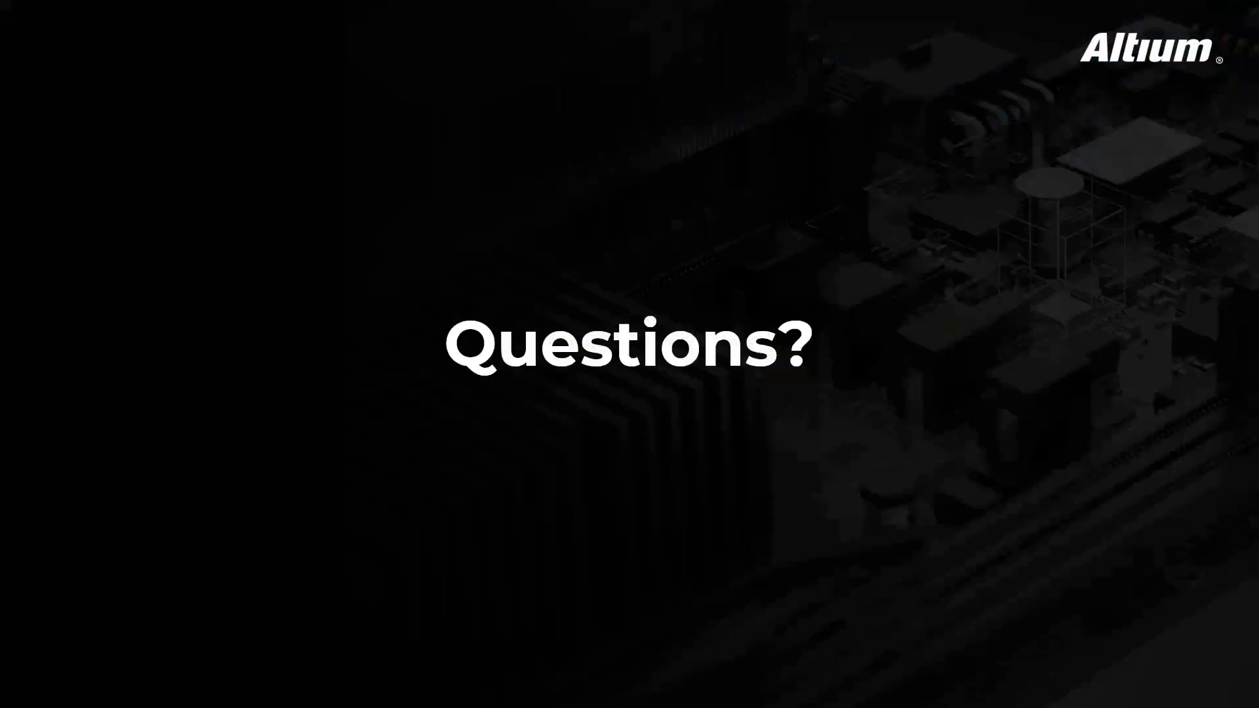